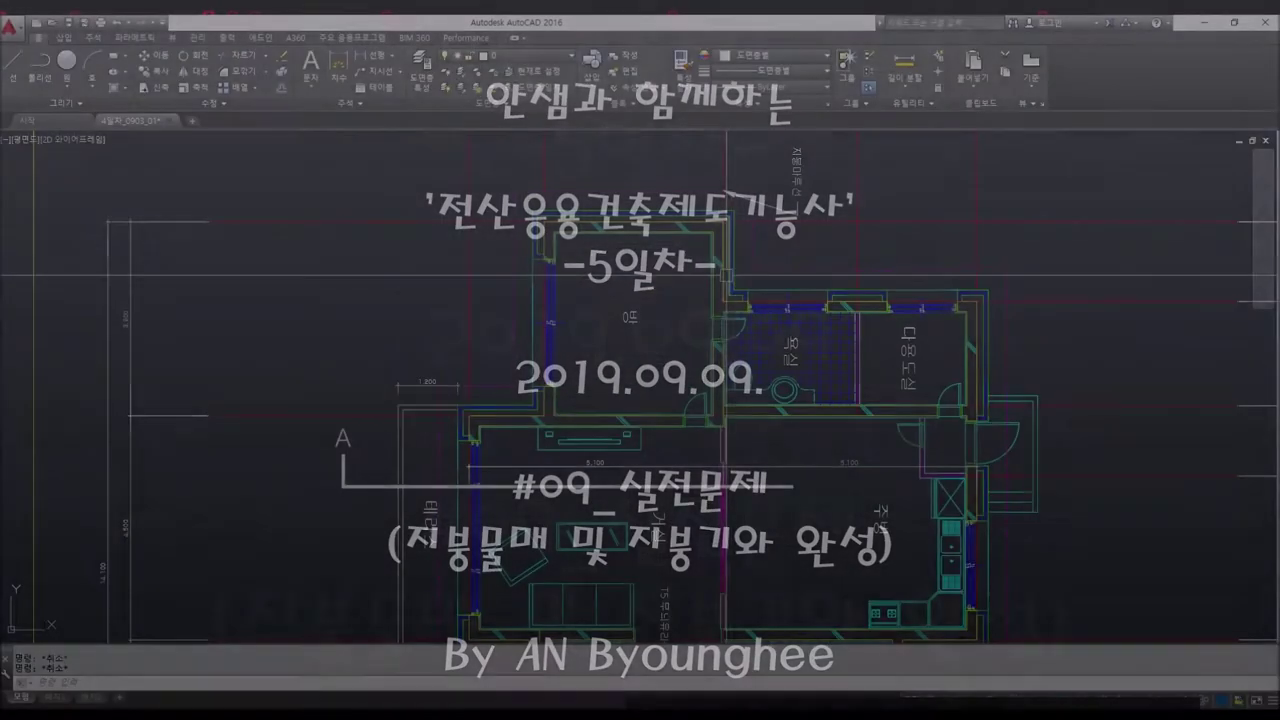
- Inspect the floor plan by selecting and deselecting the outer wall outline, left walls and window unit
scroll(737, 380, "down", 2)
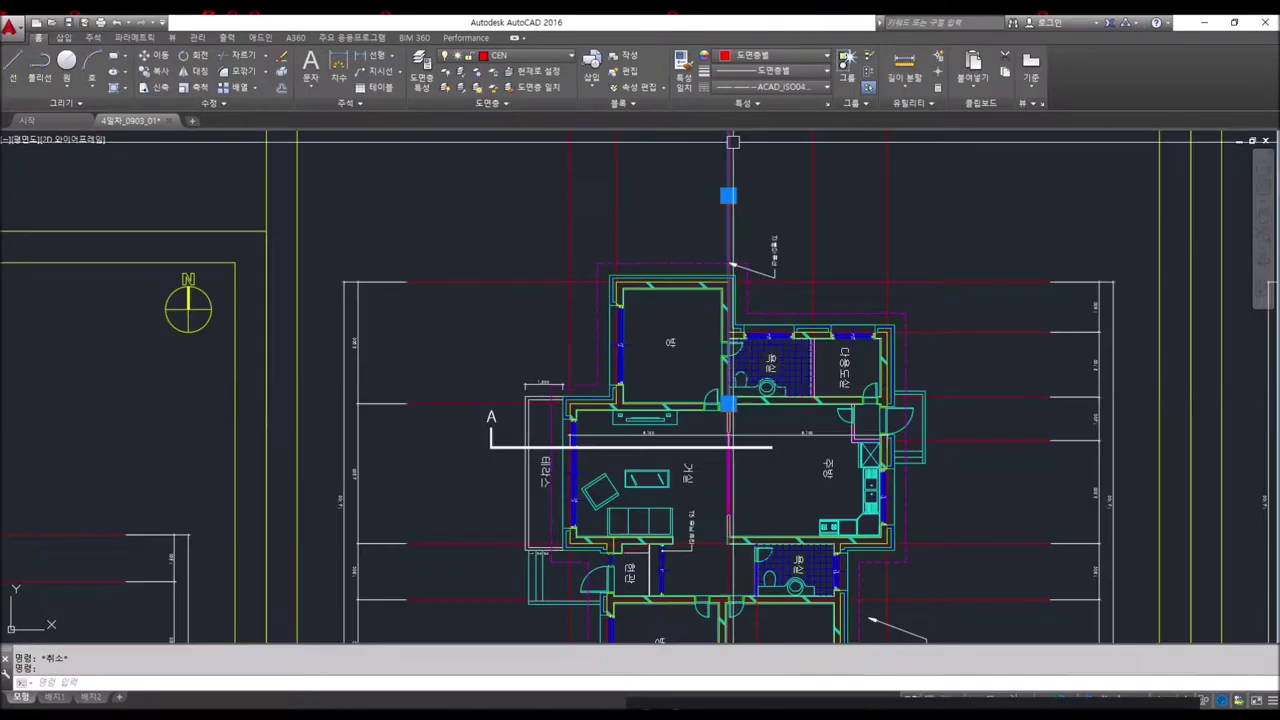
middle_click_drag(722, 294, 718, 343)
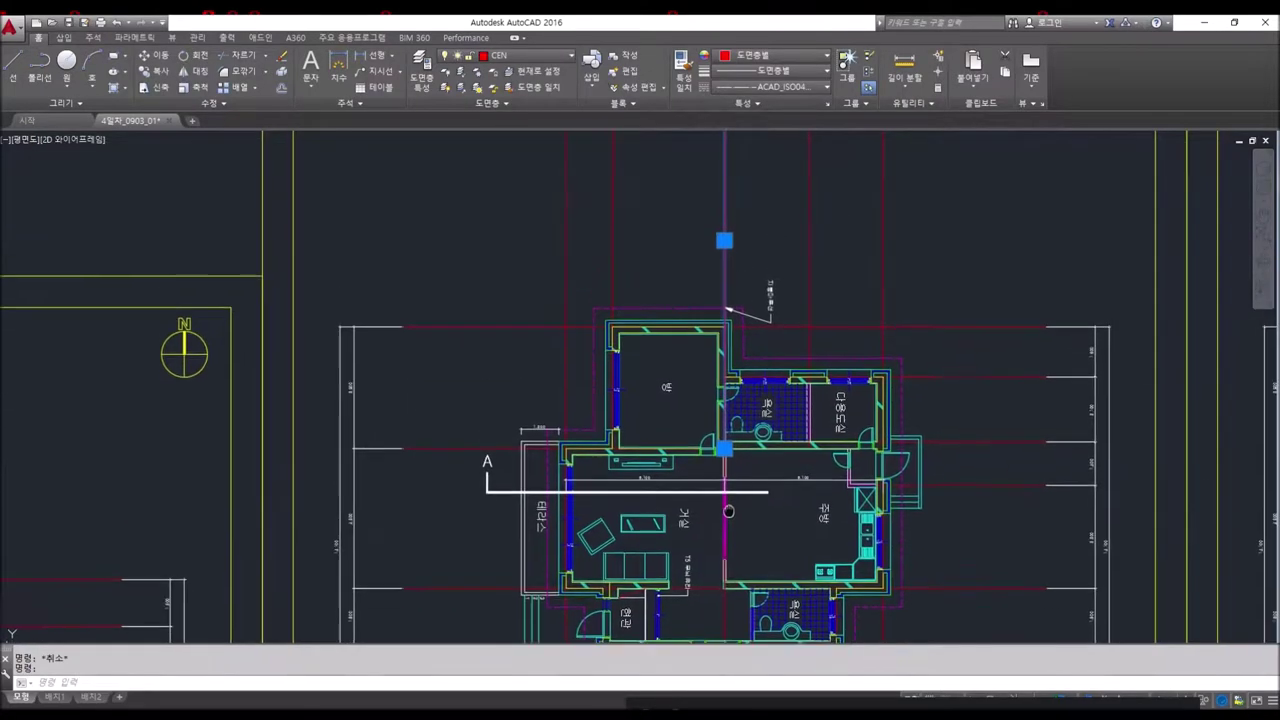
key("Escape")
left_click(738, 310)
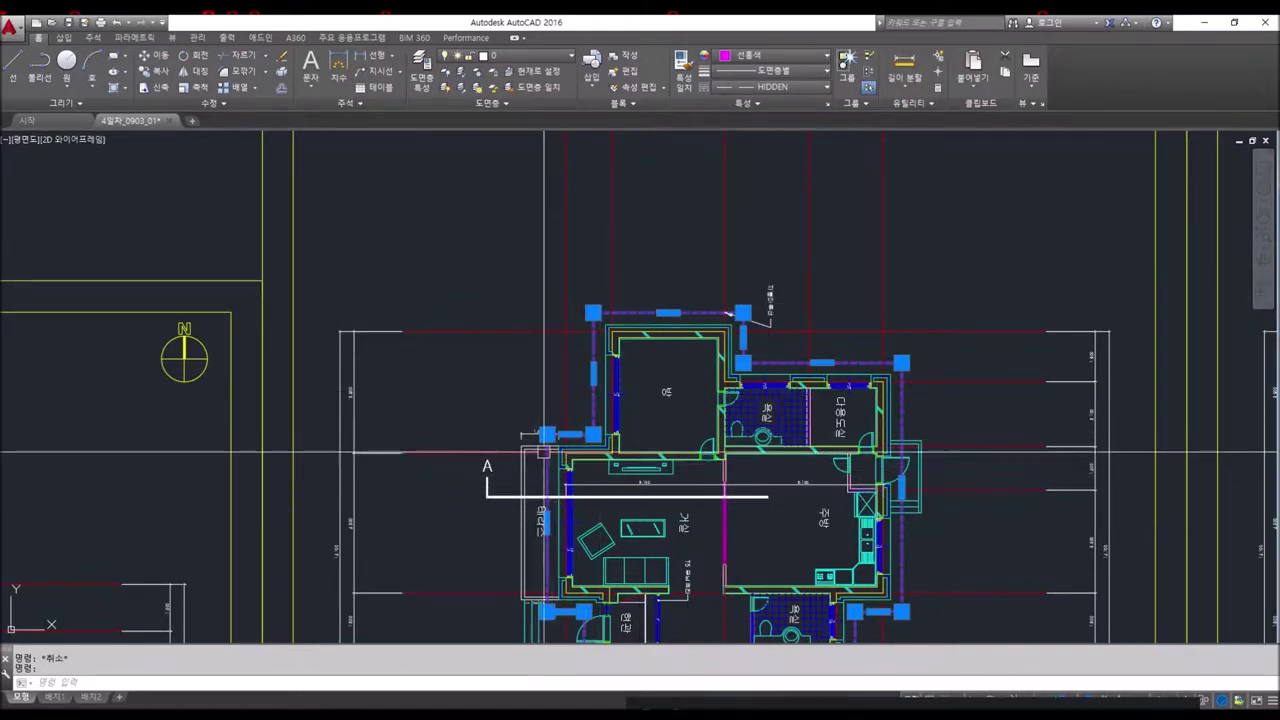
middle_click_drag(773, 464, 733, 311)
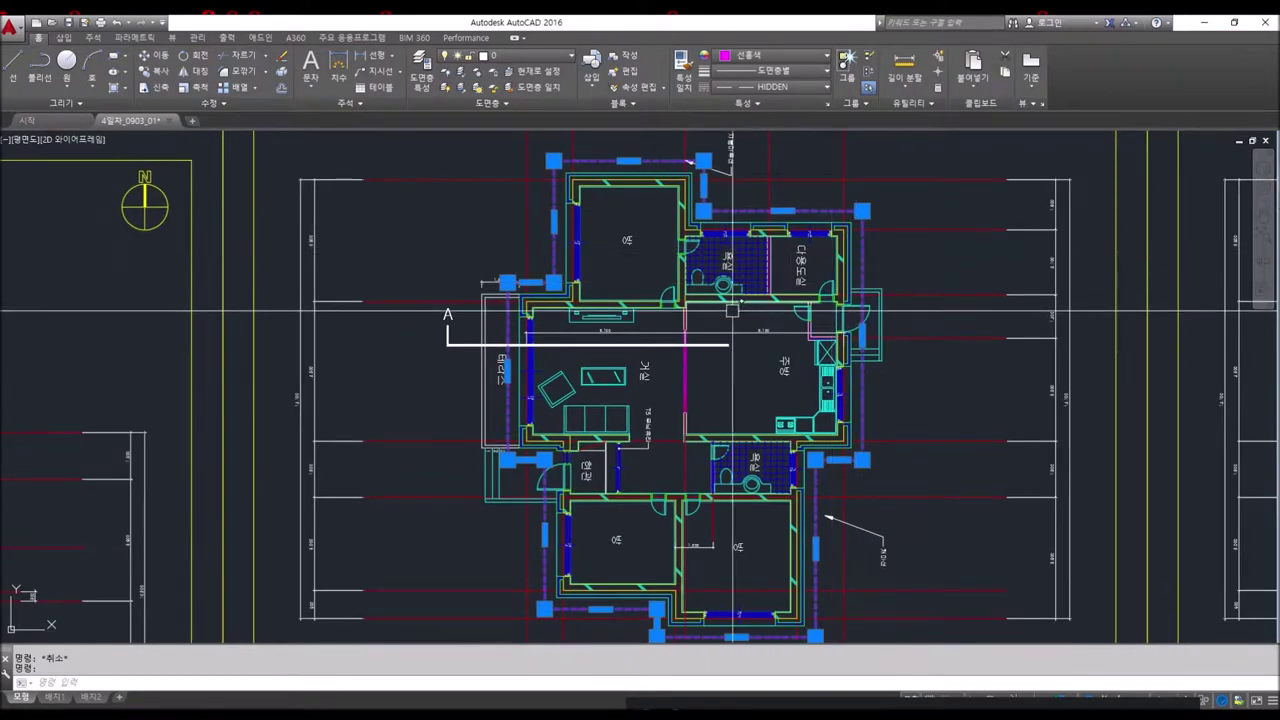
left_click(947, 501)
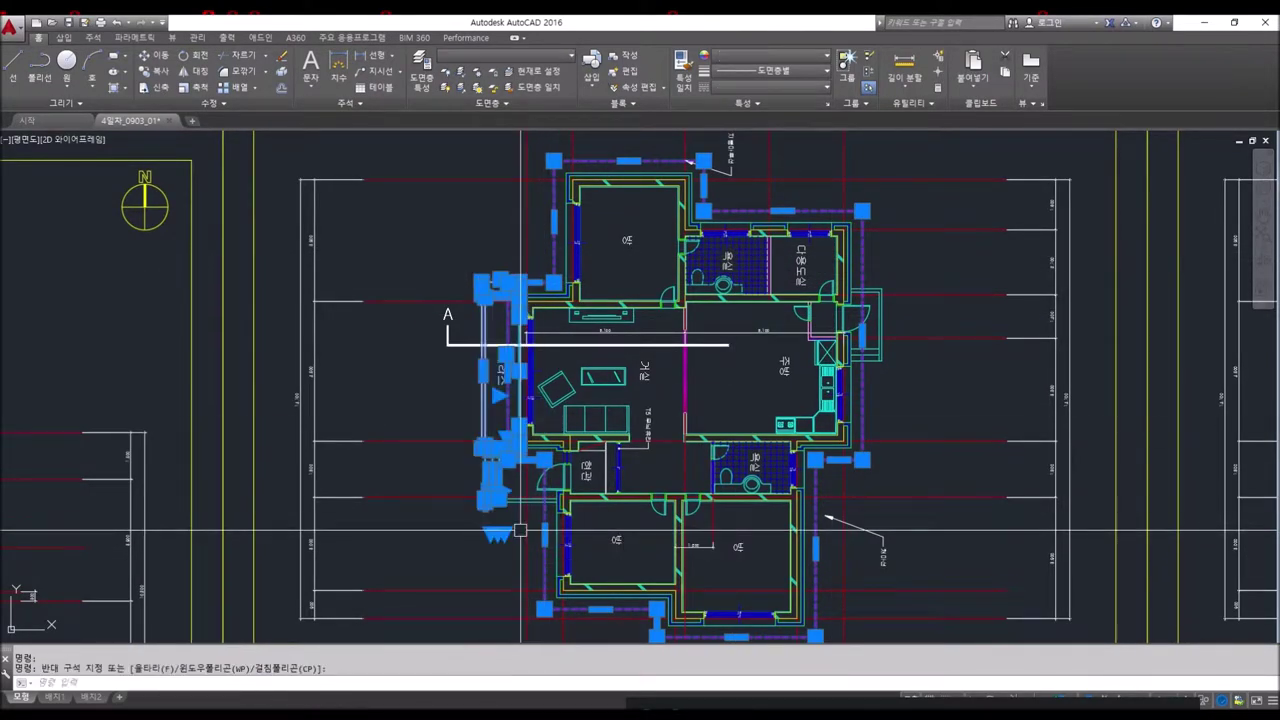
key("Escape")
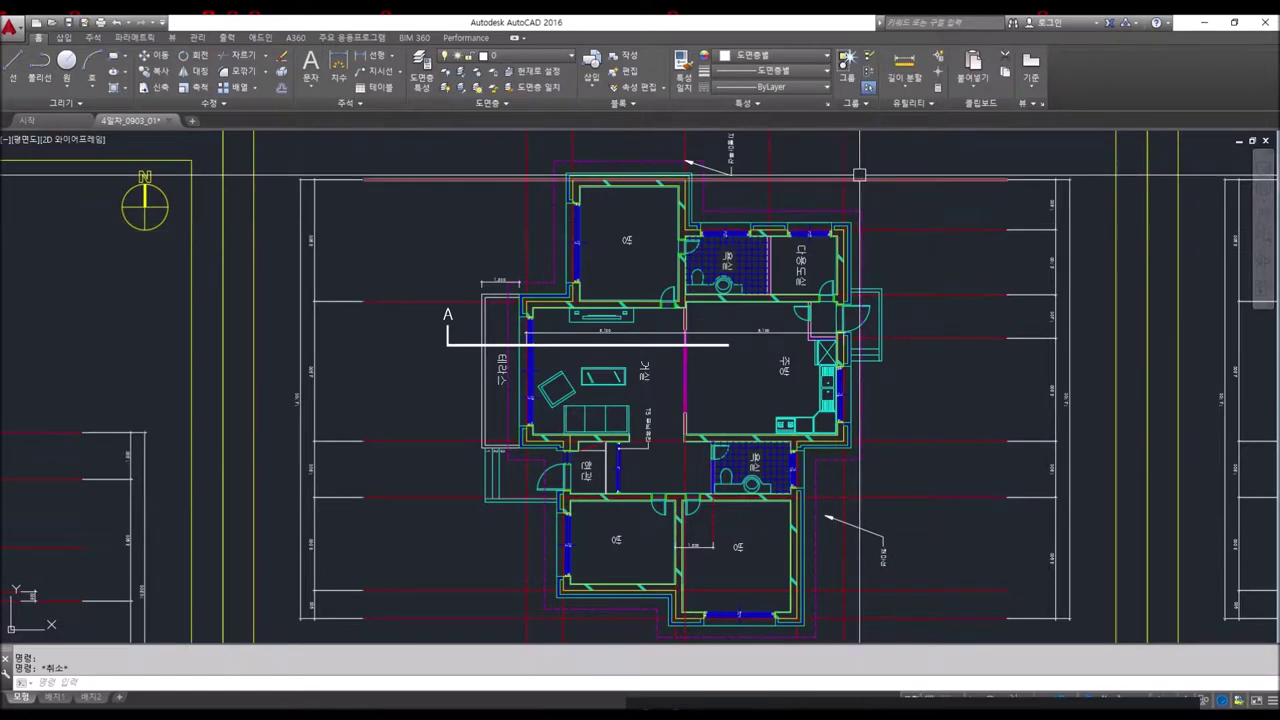
left_click_drag(857, 265, 906, 493)
key("Escape")
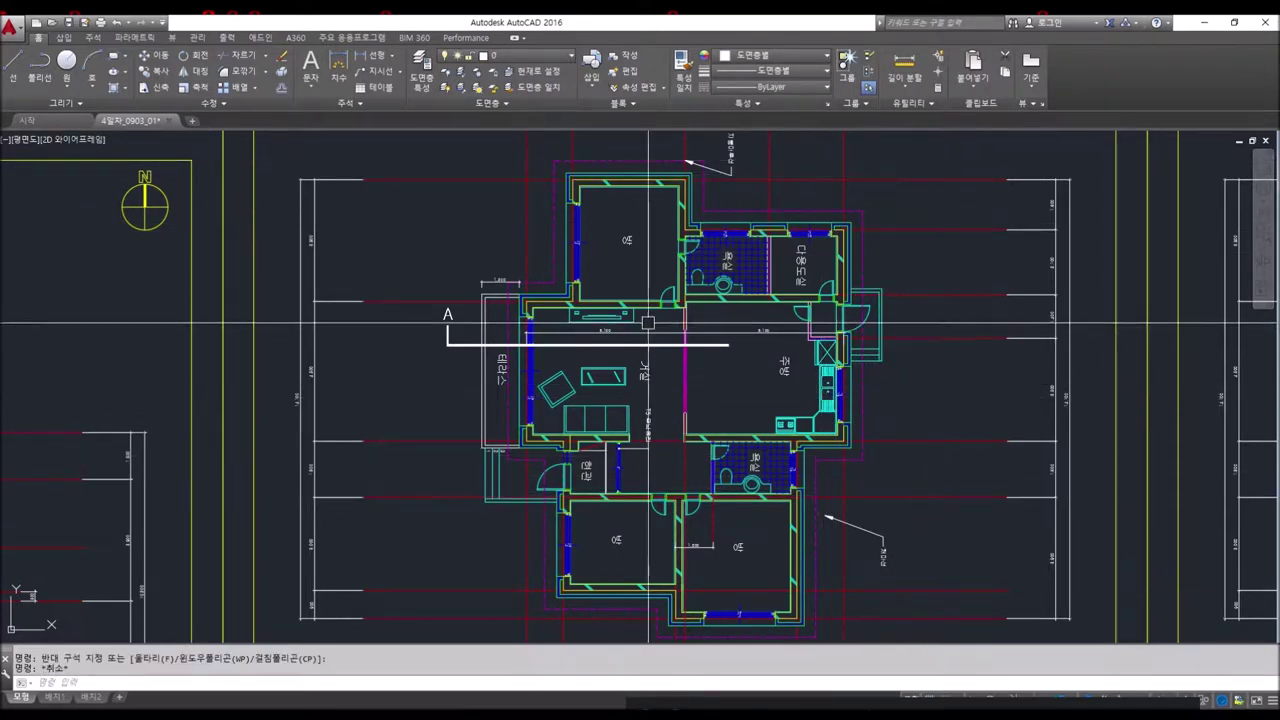
- Draw a horizontal base line above the middle floor plan
scroll(585, 347, "up", 4)
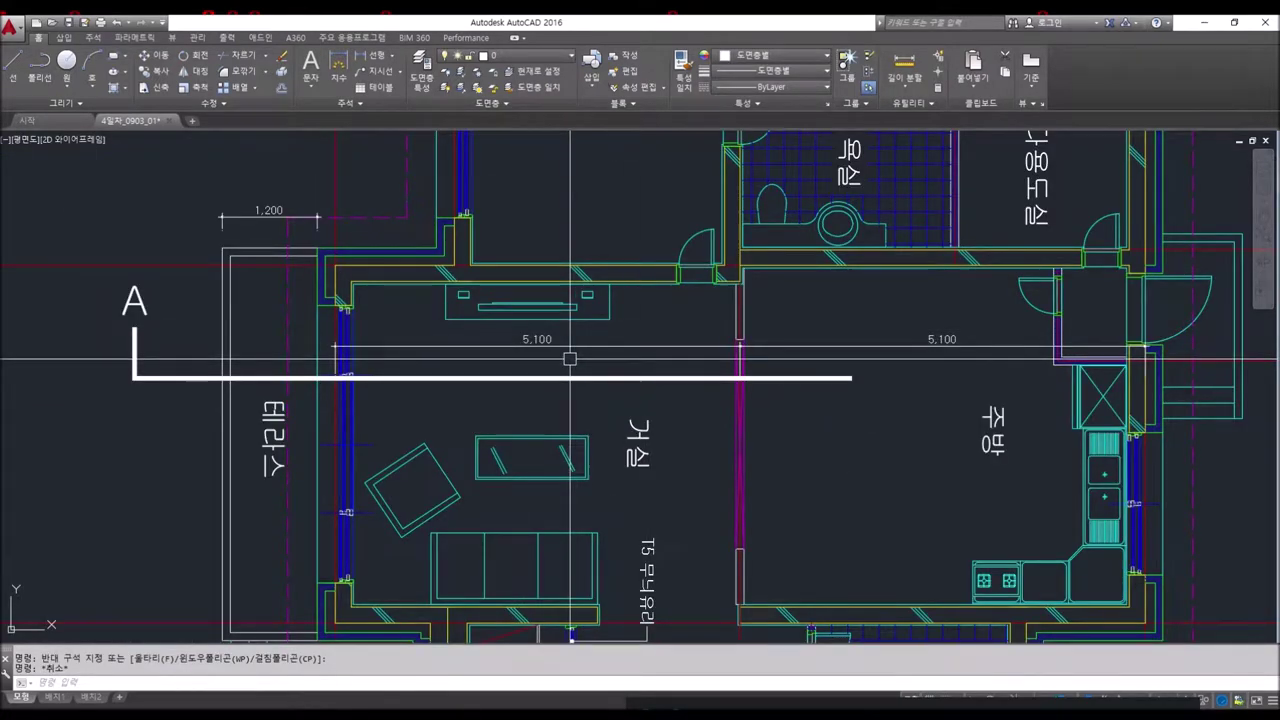
scroll(810, 330, "down", 4)
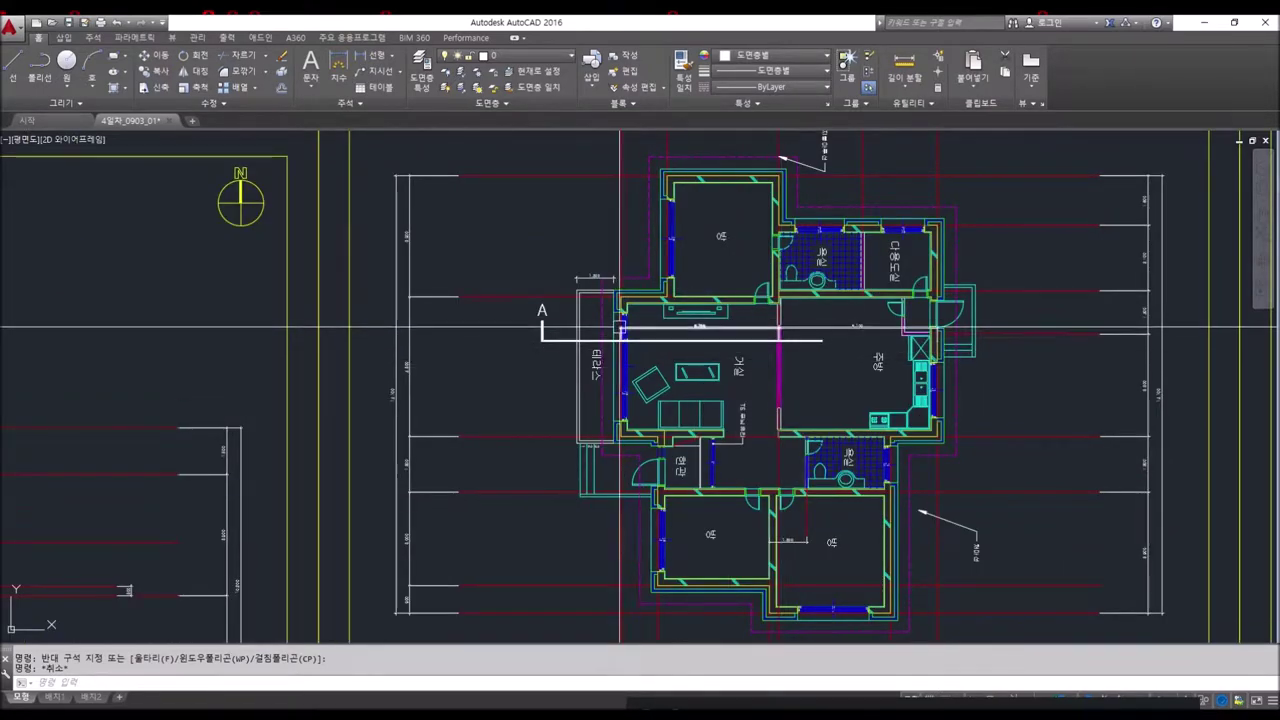
scroll(622, 330, "up", 4)
scroll(625, 335, "down", 1)
scroll(625, 335, "down", 3)
scroll(640, 350, "down", 1)
scroll(652, 365, "down", 2)
middle_click_drag(651, 366, 655, 392)
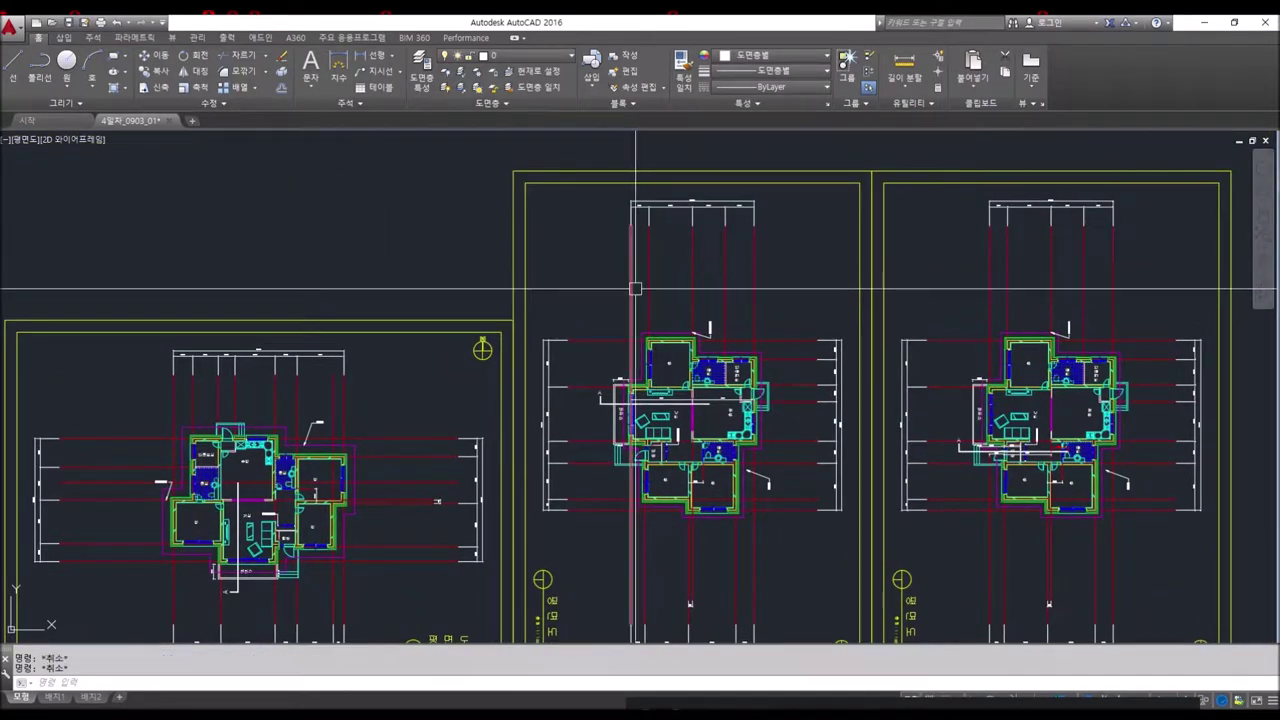
type("l")
key("Return")
left_click(595, 287)
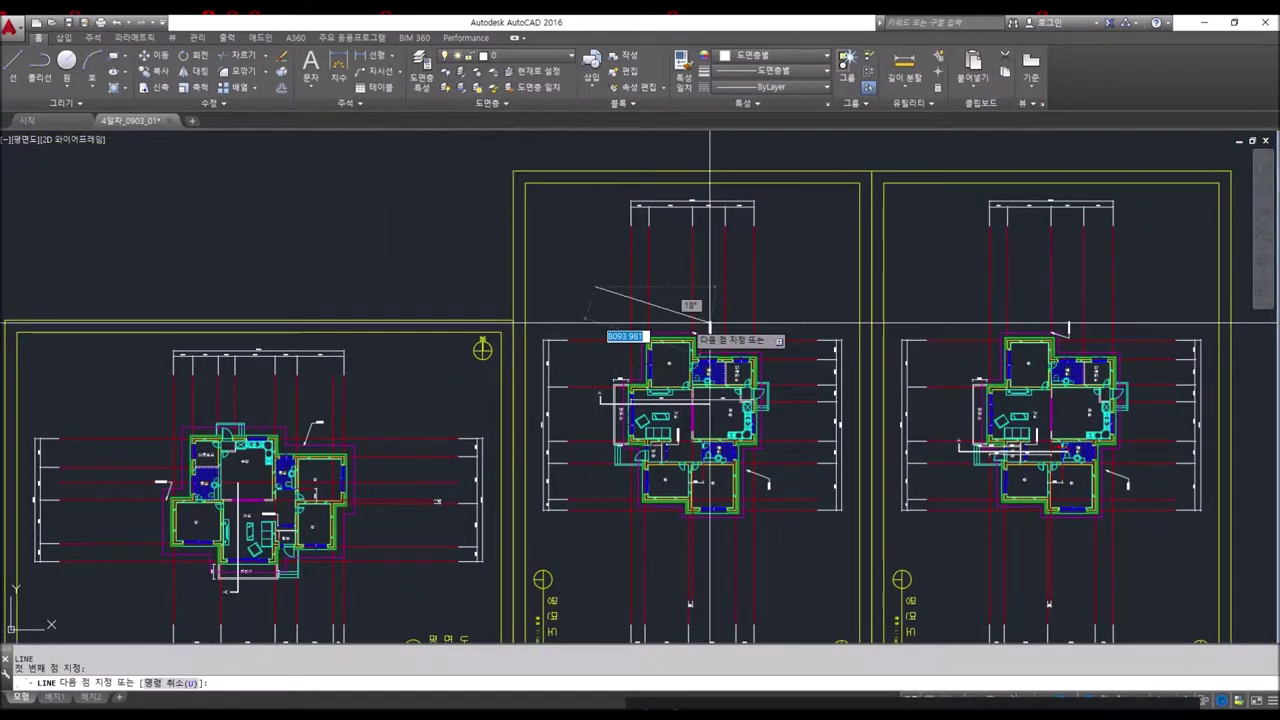
left_click(806, 296)
middle_click_drag(646, 291, 696, 271)
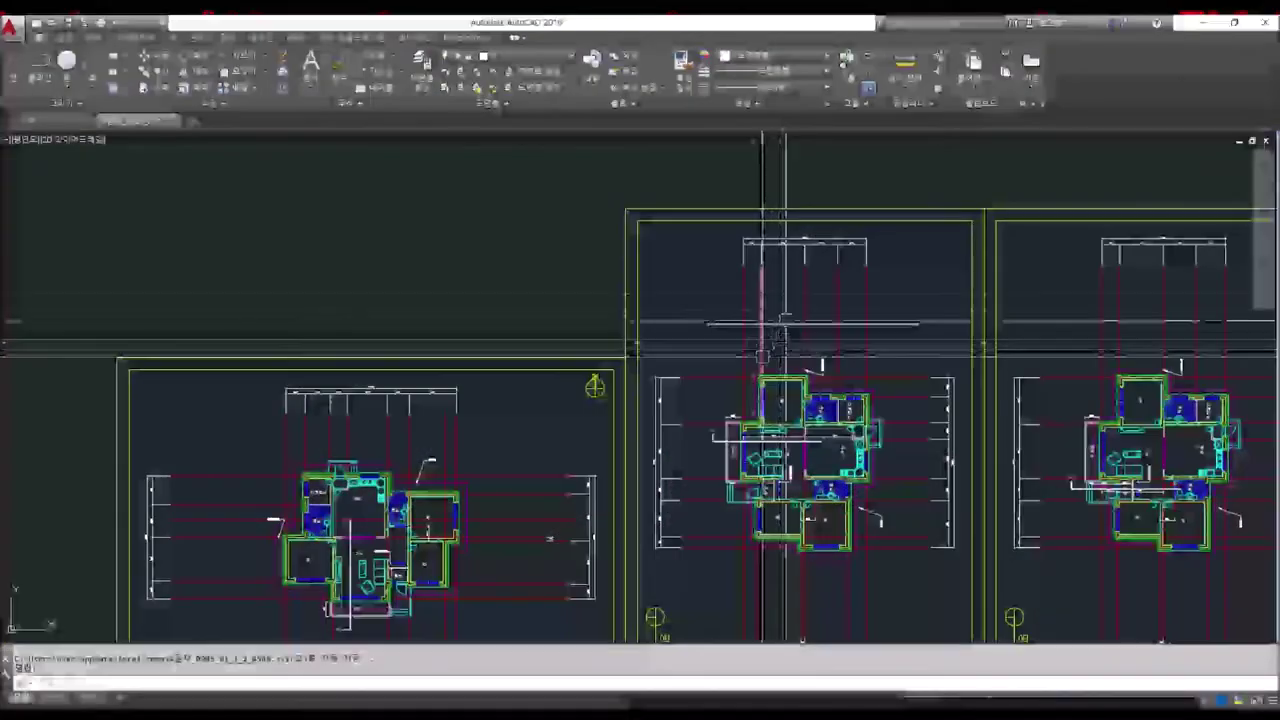
key("Escape")
key("Escape")
scroll(778, 318, "up", 2)
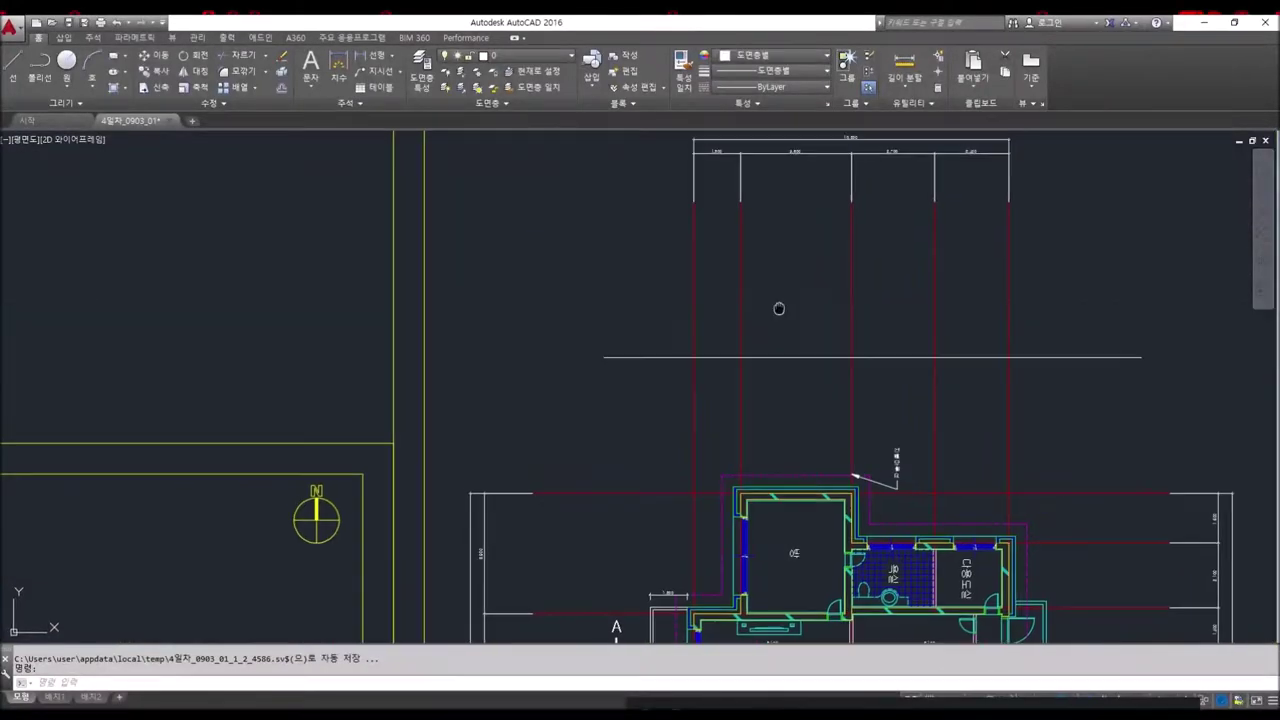
scroll(800, 330, "up", 2)
- Draw a 1000 by 400 rectangle above the base line
type("rec")
key("Return")
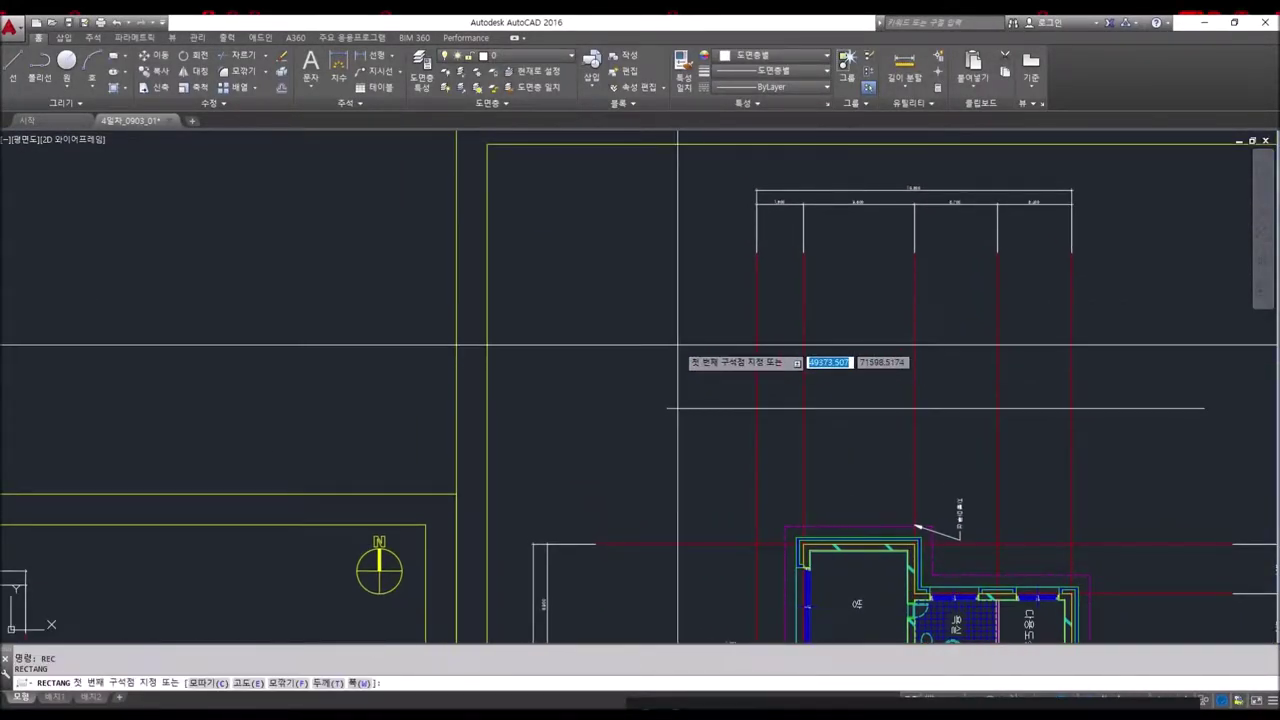
left_click(676, 328)
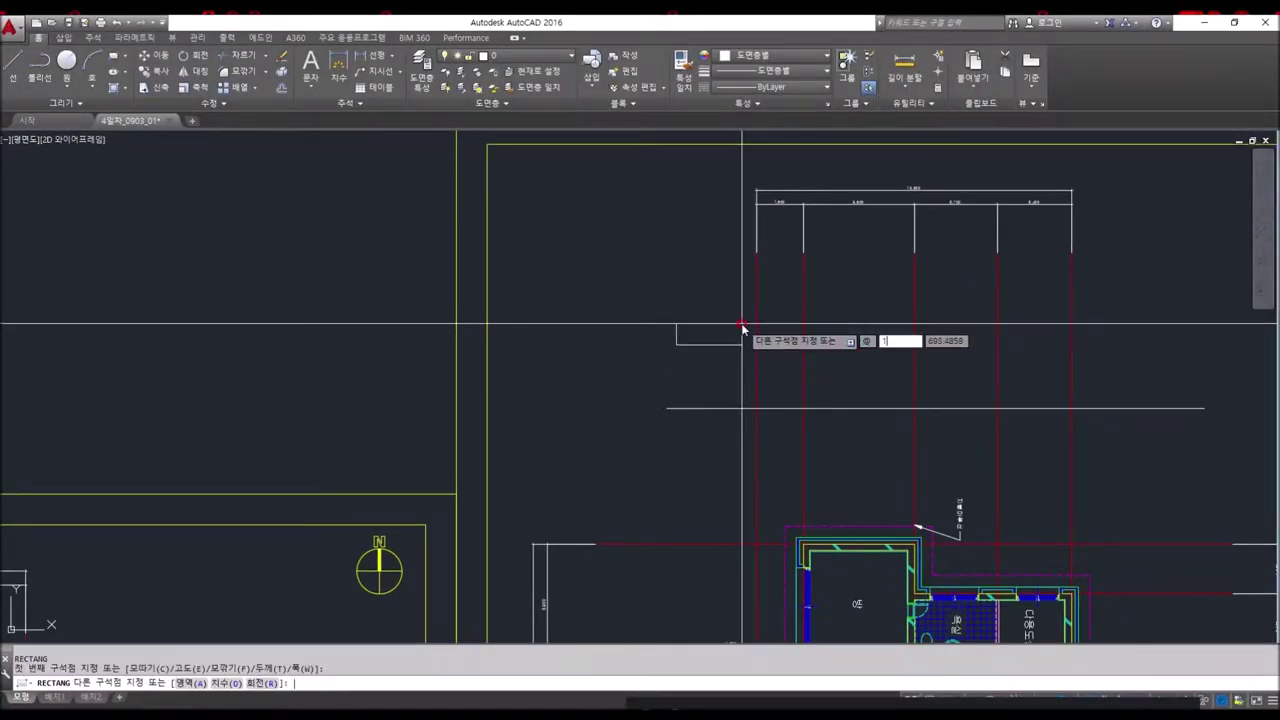
type("400")
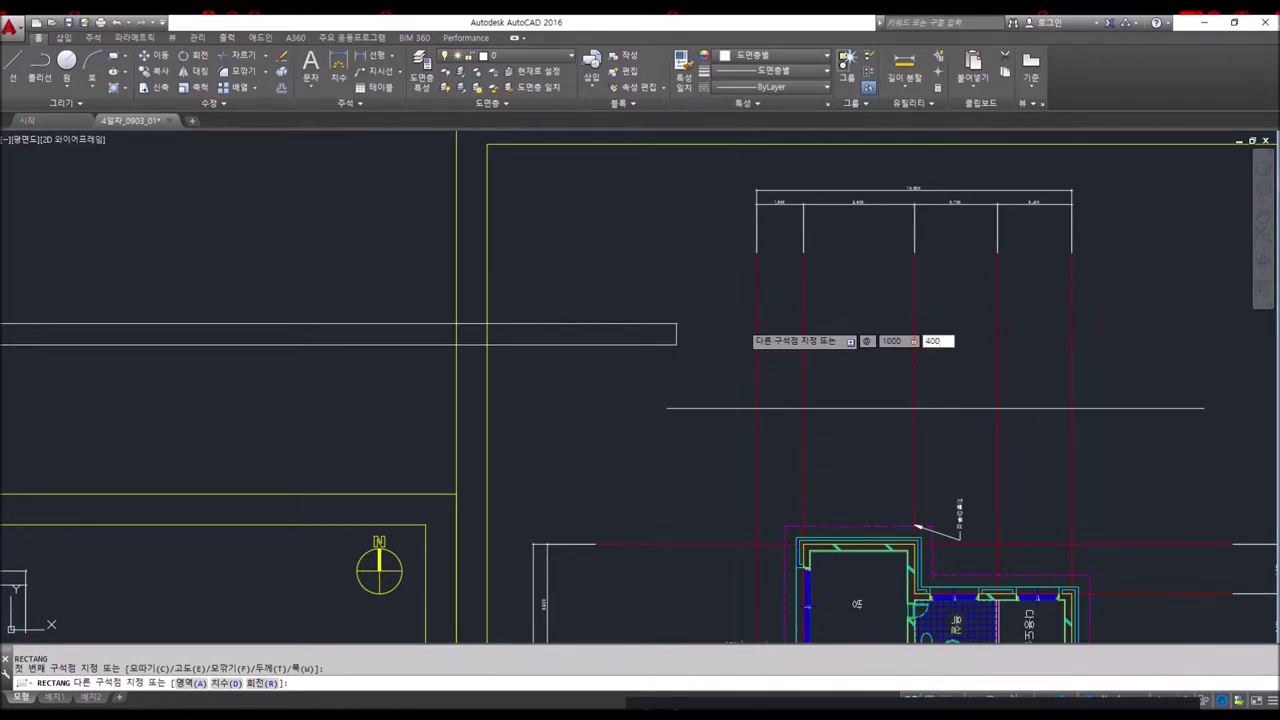
key("Return")
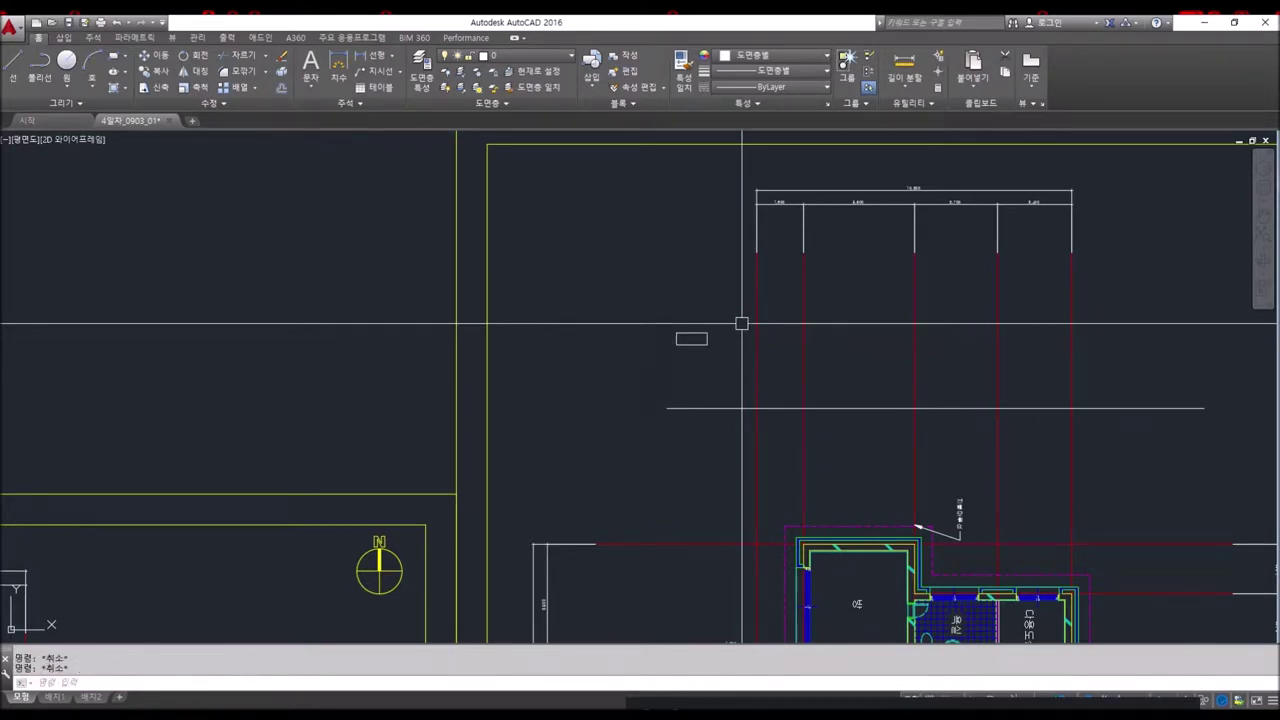
key("Return")
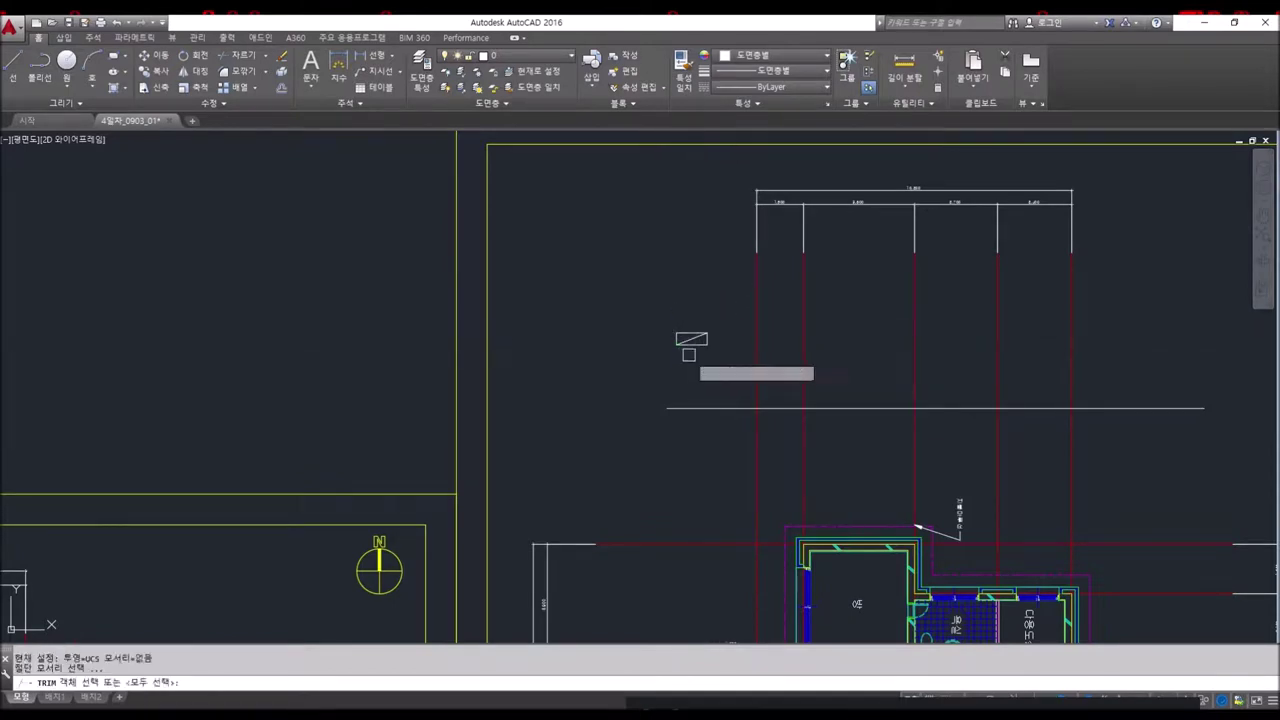
- Trim away the rectangle's bottom and right edges, leaving a small slope triangle
key("Return")
scroll(689, 352, "up", 8)
left_click(711, 317)
left_click(786, 340)
scroll(786, 338, "down", 4)
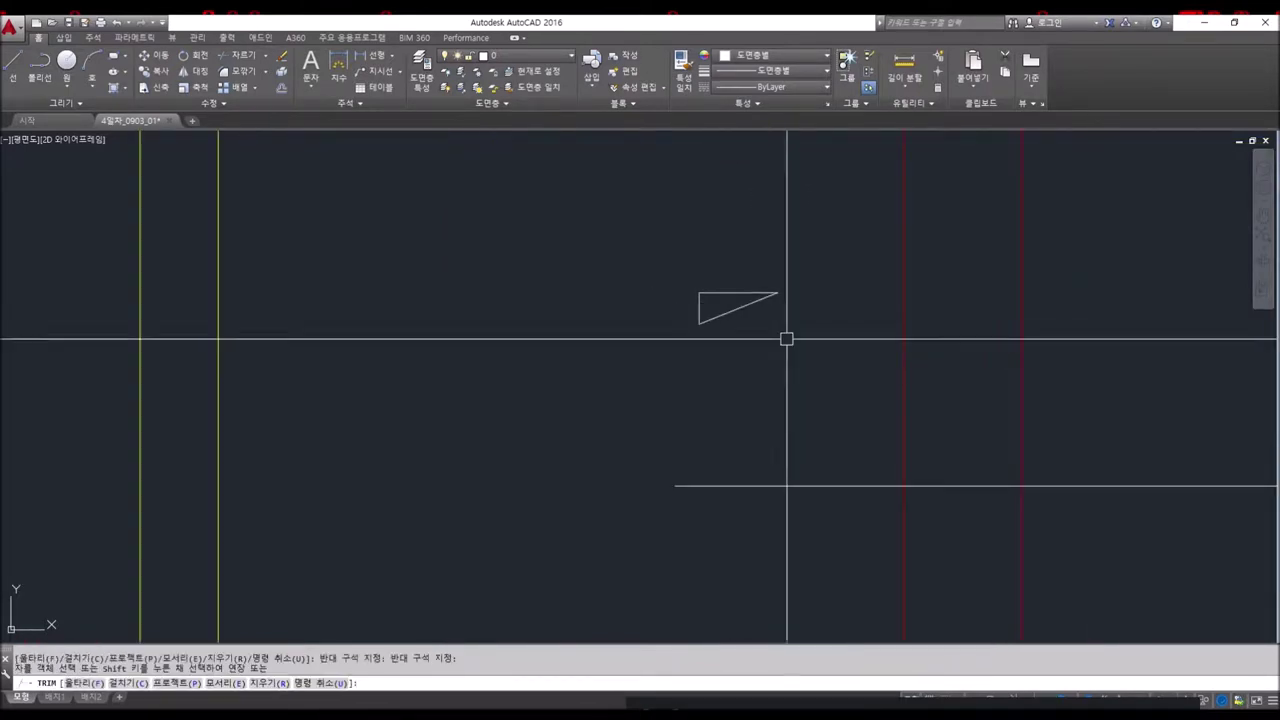
key("Escape")
- Move the slope triangle down toward the base line
type("m")
key("Return")
left_click(775, 296)
key("Return")
left_click(757, 349)
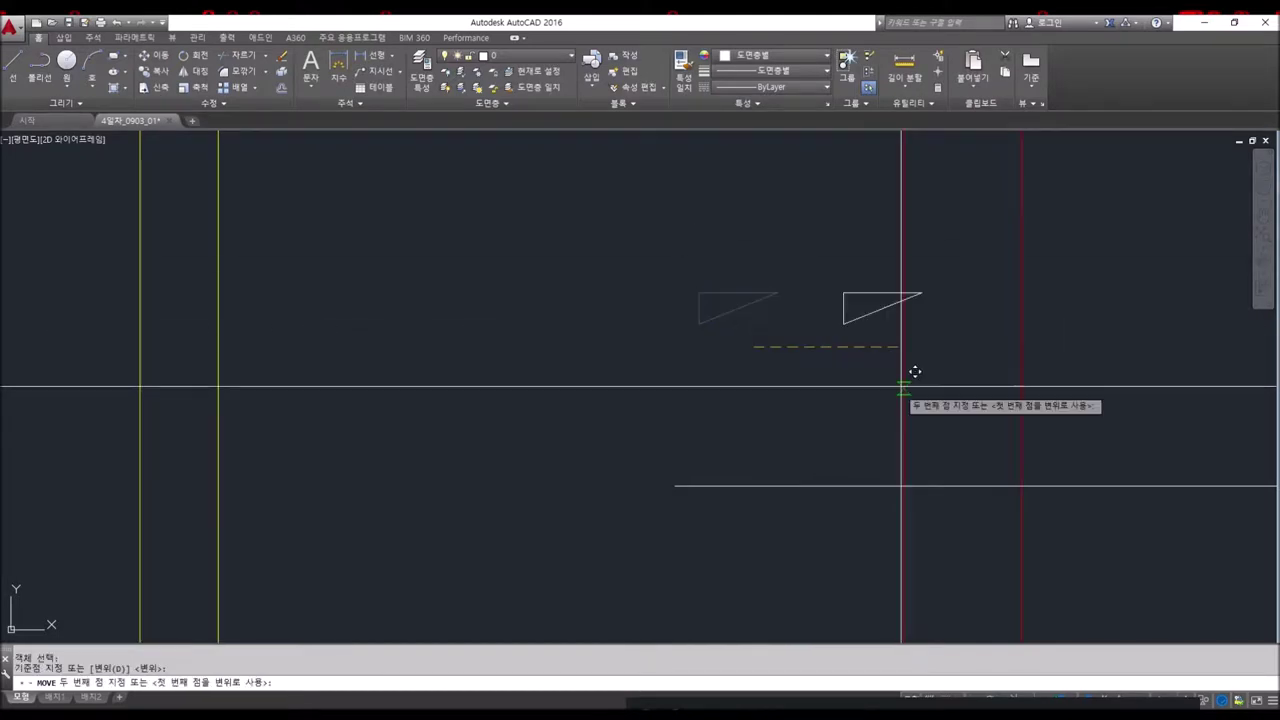
scroll(850, 371, "down", 5)
scroll(758, 362, "up", 5)
left_click(743, 371)
scroll(743, 371, "down", 5)
key("Return")
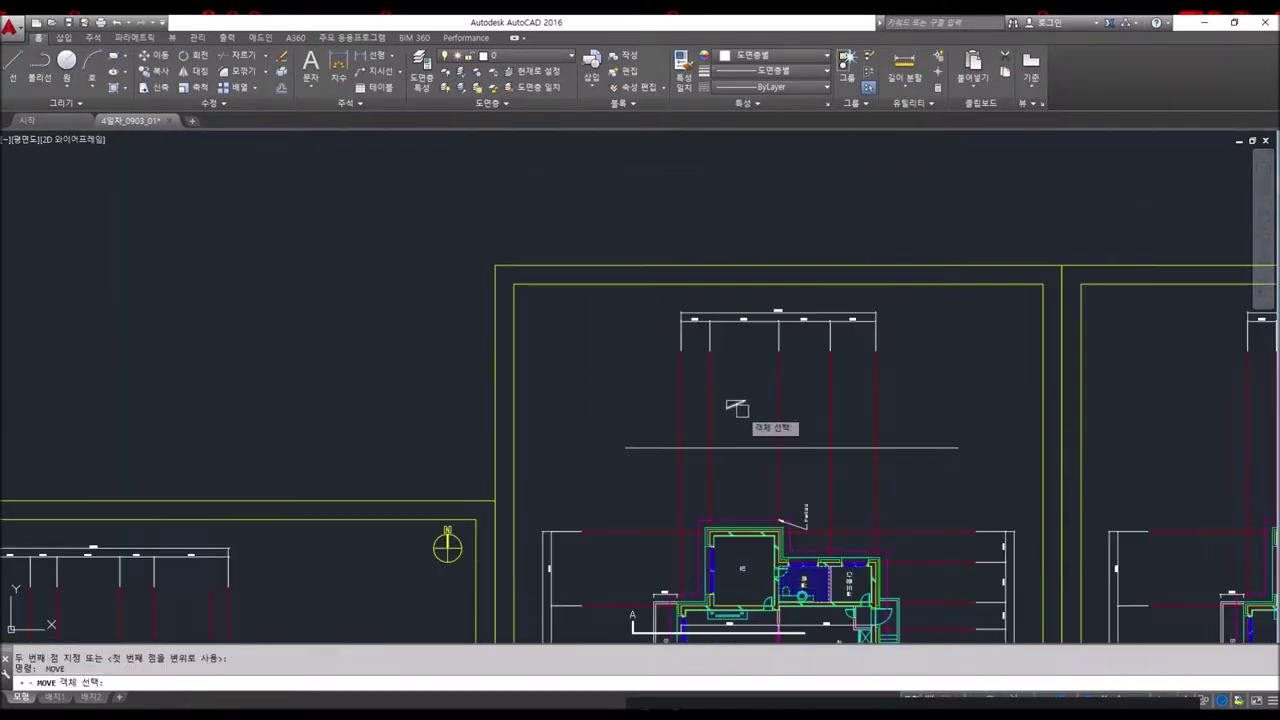
scroll(727, 407, "up", 1)
- Copy the slanted line down onto the base line and extend it to the horizontal line
left_click(719, 377)
type("o")
key("Return")
scroll(723, 336, "up", 3)
key("Return")
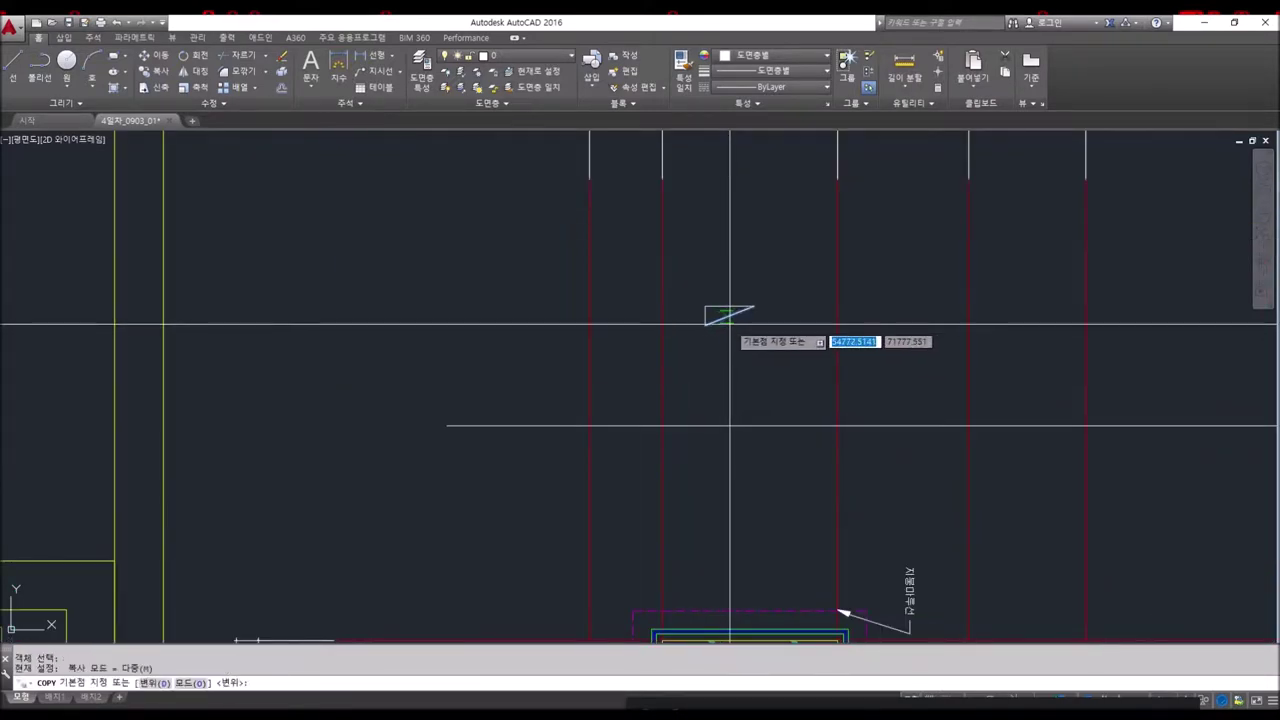
left_click(729, 316)
left_click(590, 425)
scroll(707, 471, "down", 2)
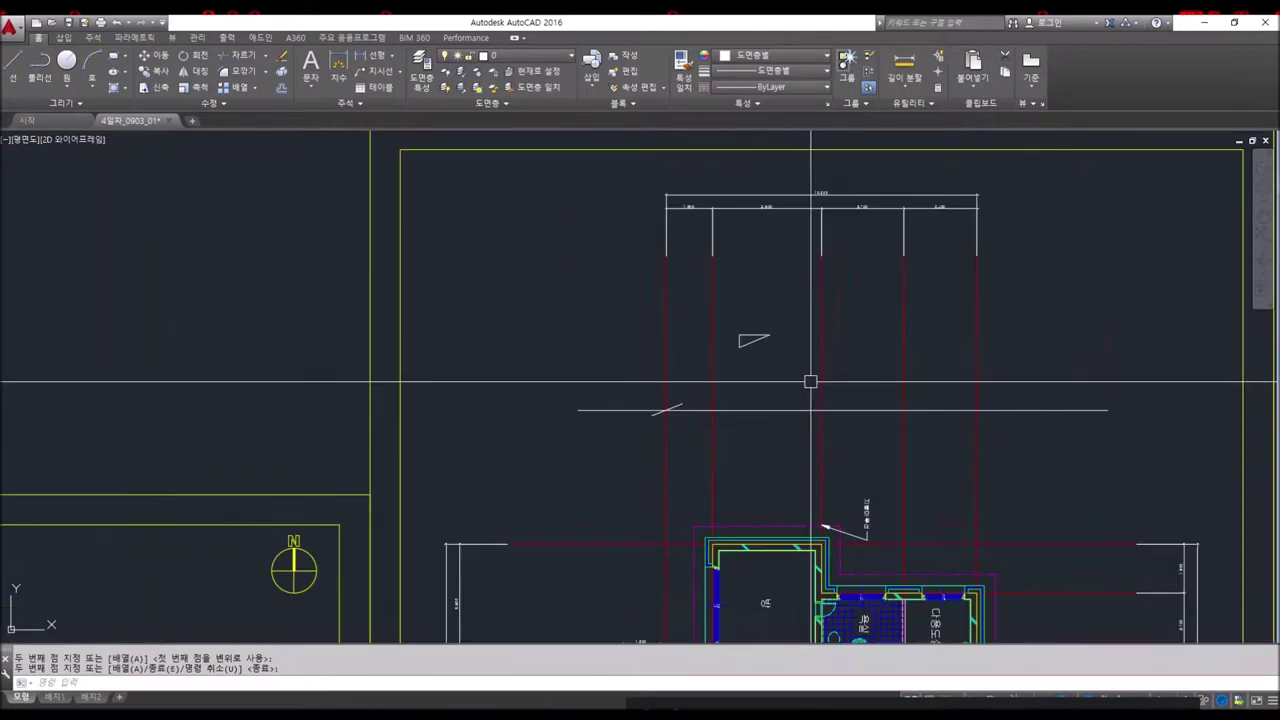
key("Escape")
key("Escape")
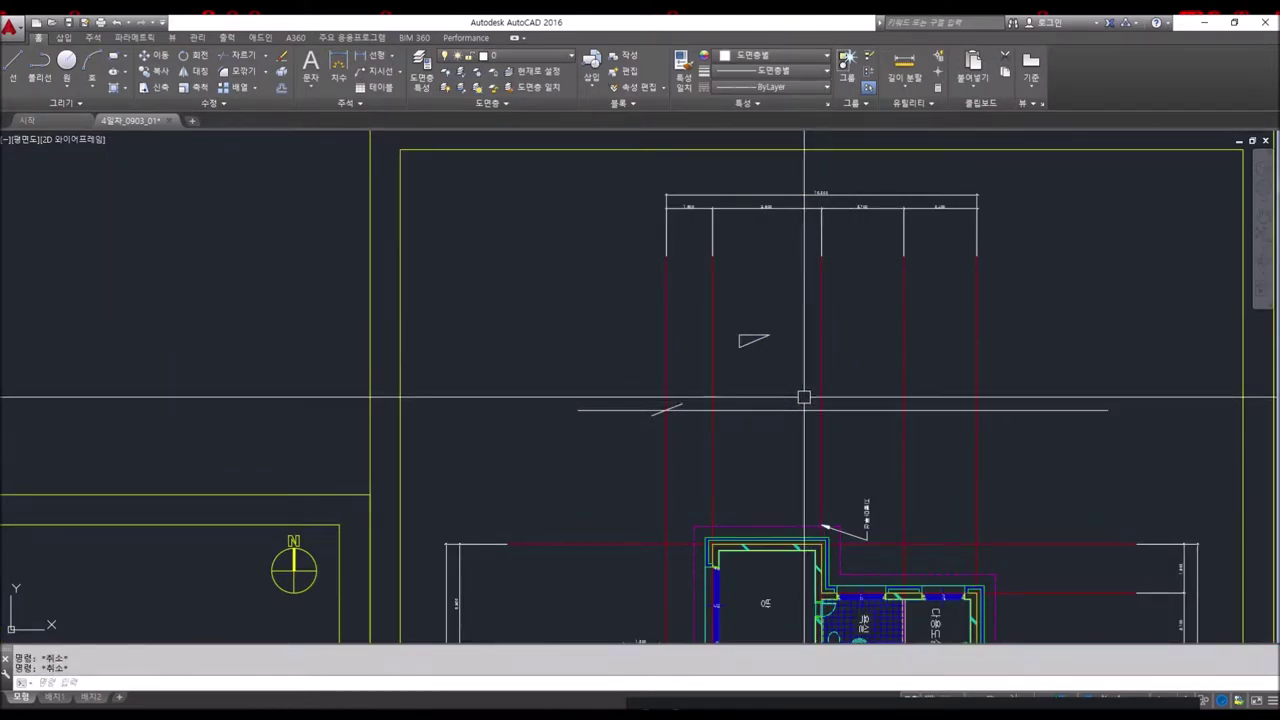
left_click(724, 409)
key("Return")
key("Escape")
key("Escape")
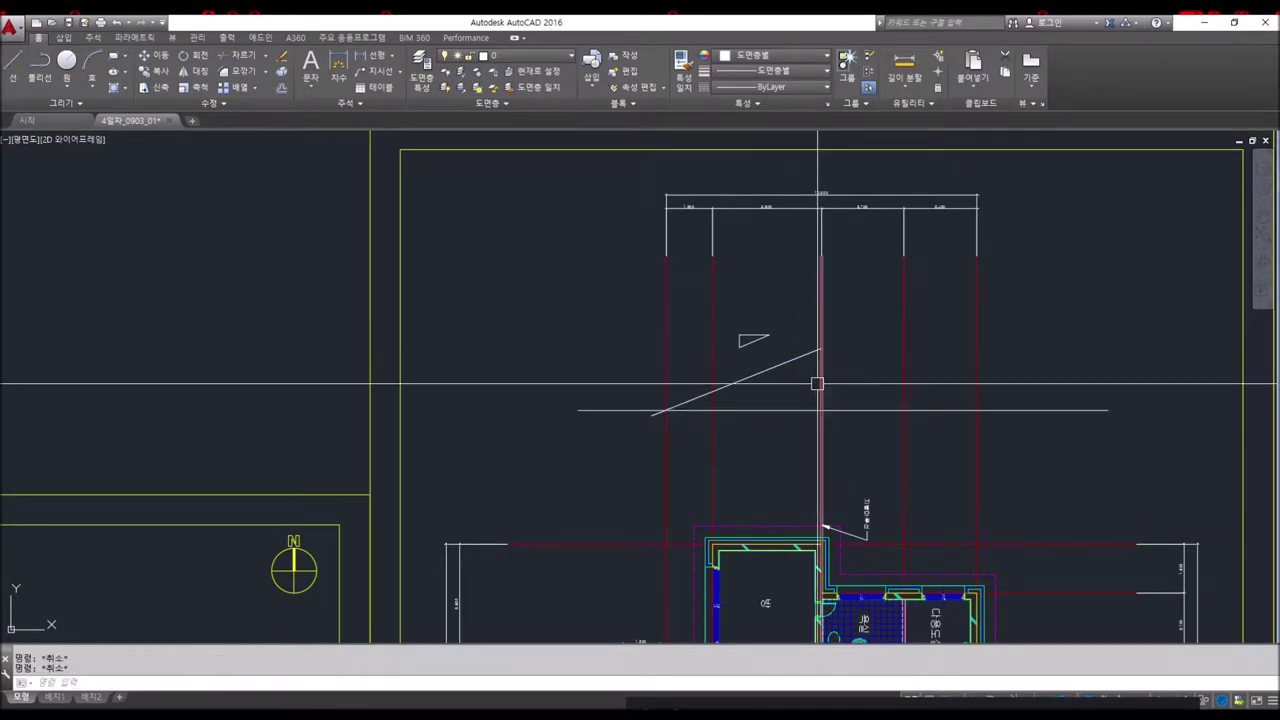
- Mirror the slanted roof line about a vertical axis through the apex, keeping the original
key("Escape")
key("Return")
left_click(821, 349)
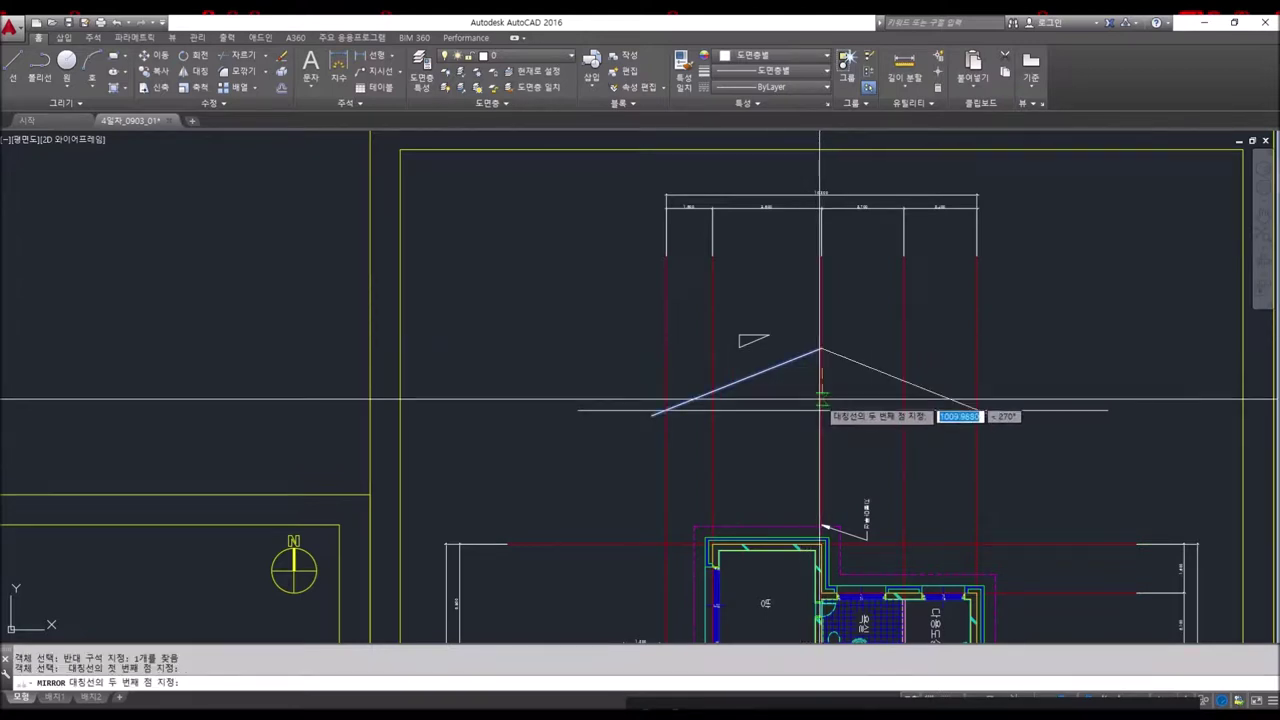
left_click(880, 400)
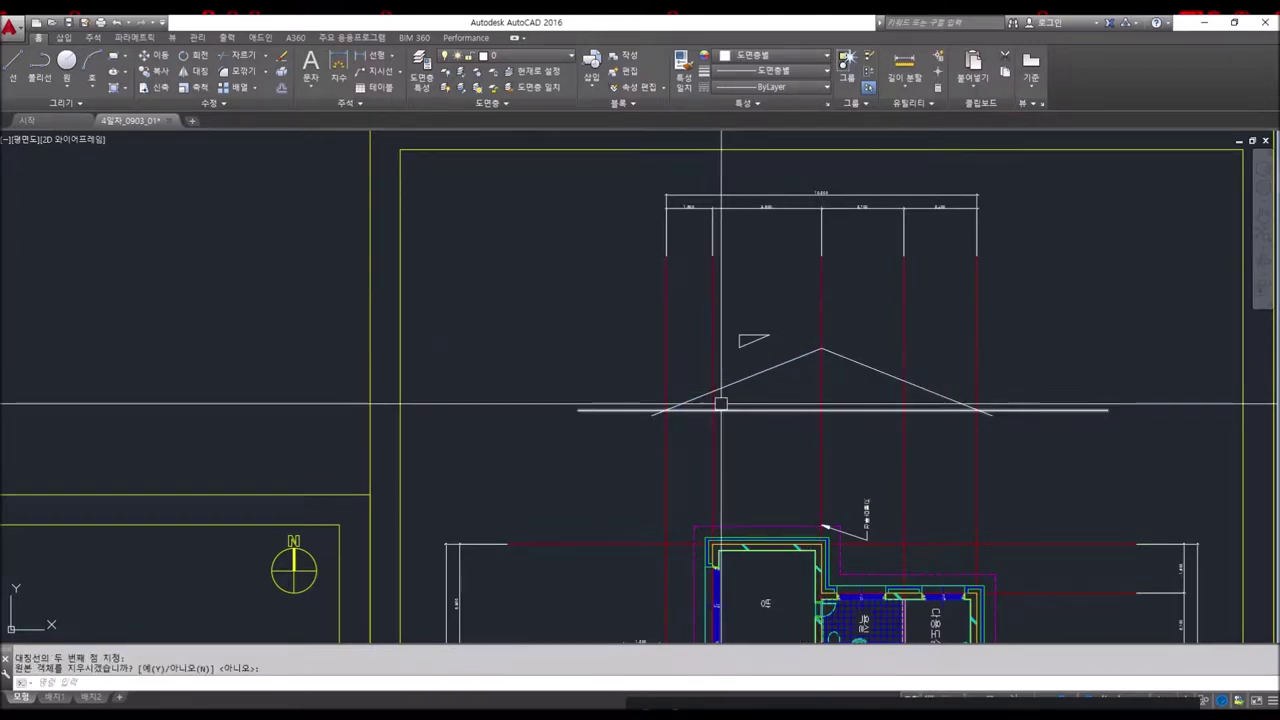
middle_click_drag(720, 406, 727, 314)
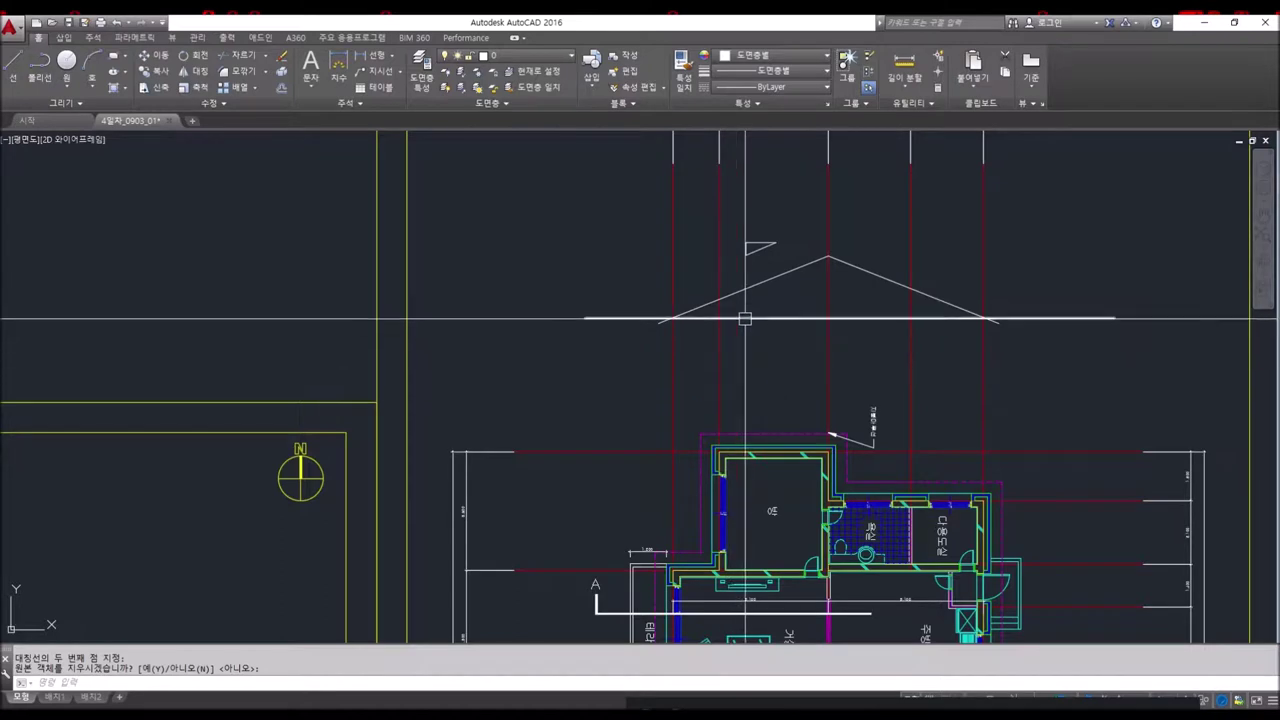
key("Escape")
key("Escape")
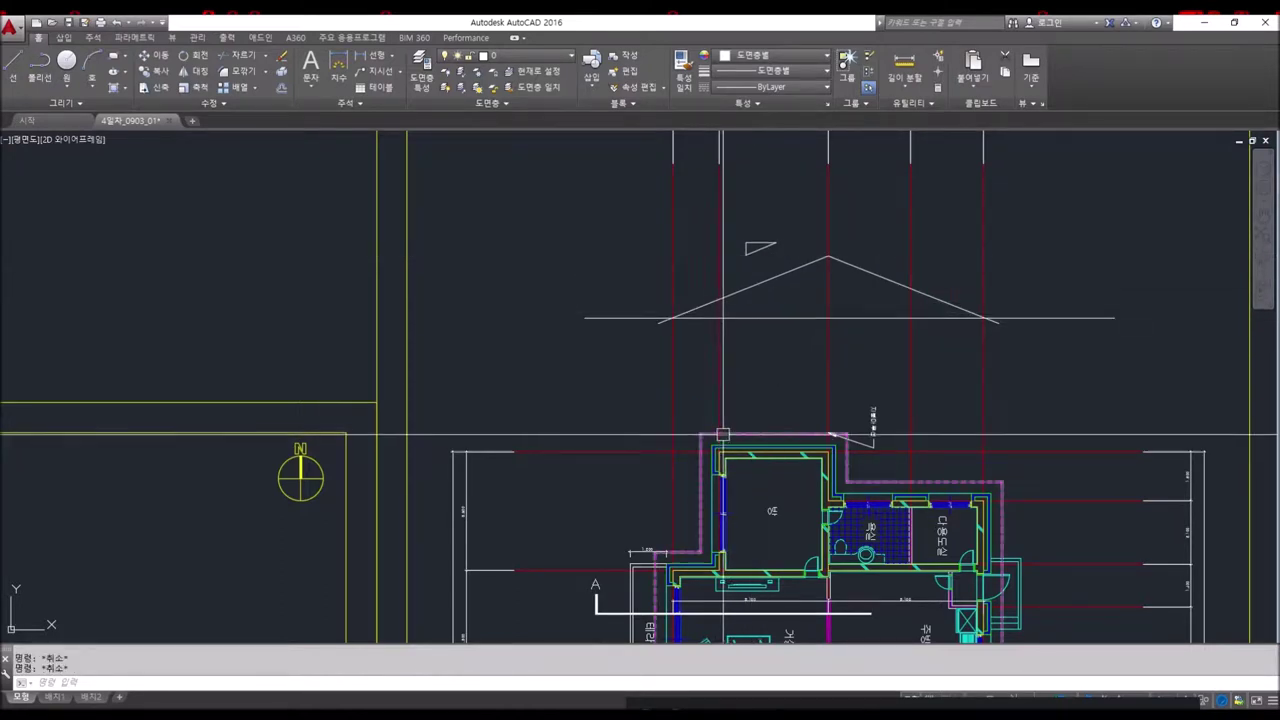
type("co")
key("Return")
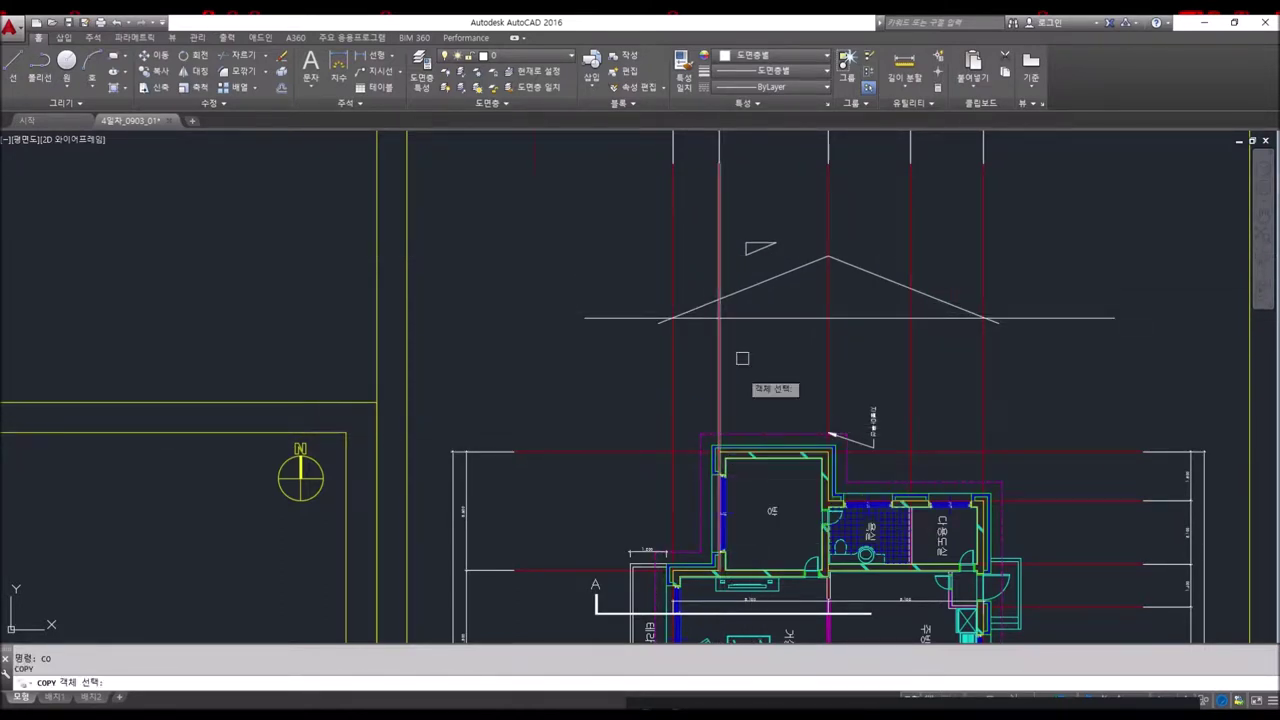
- Copy the roof slope line to a parallel position lower down
scroll(757, 228, "up", 5)
left_click(757, 199)
key("Return")
left_click(758, 198)
left_click(652, 373)
key("Escape")
key("Escape")
- Extend the copied diagonal up to the vertical wall line
left_click(931, 335)
key("Return")
left_click(686, 358)
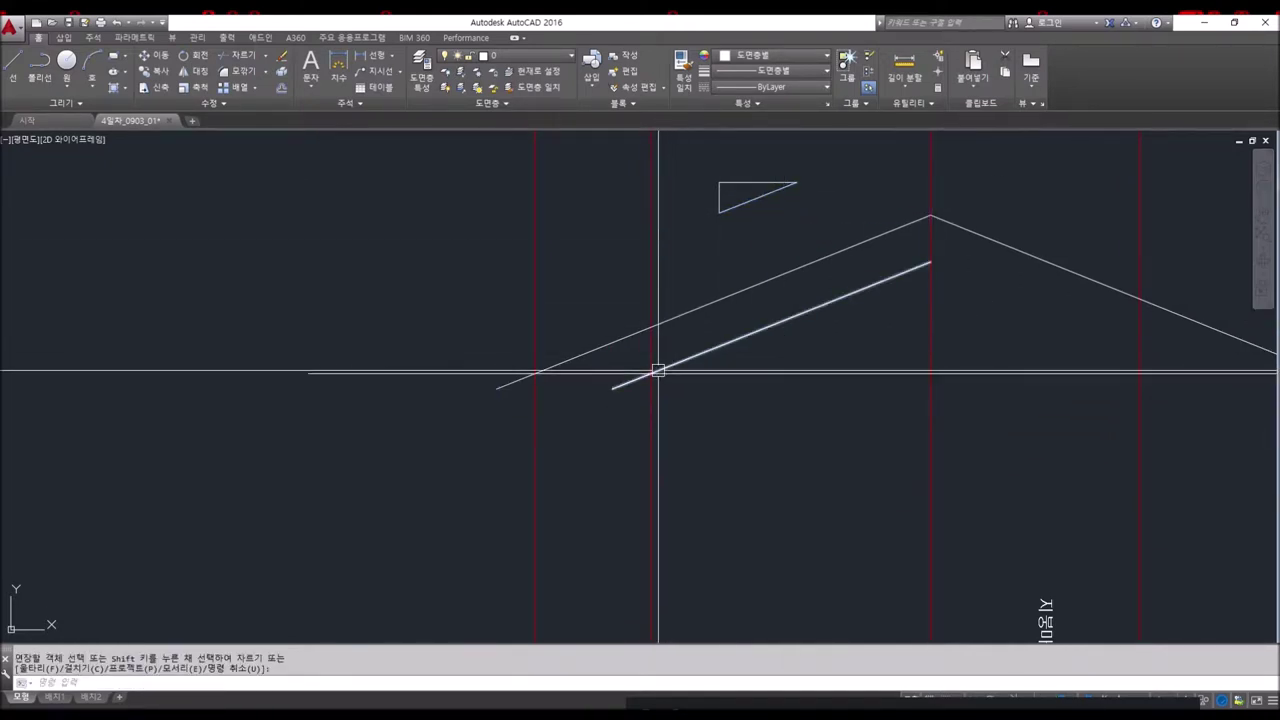
middle_click_drag(658, 370, 706, 305)
key("Escape")
left_click(622, 306)
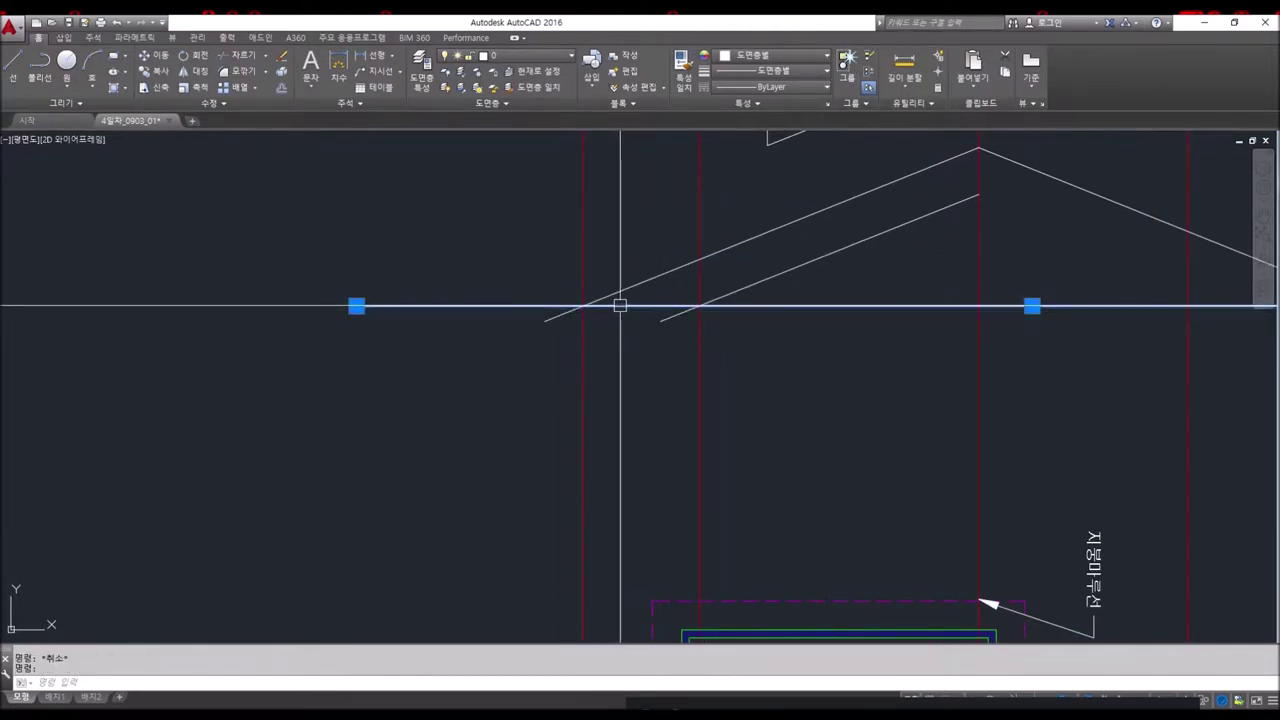
key("Escape")
key("Return")
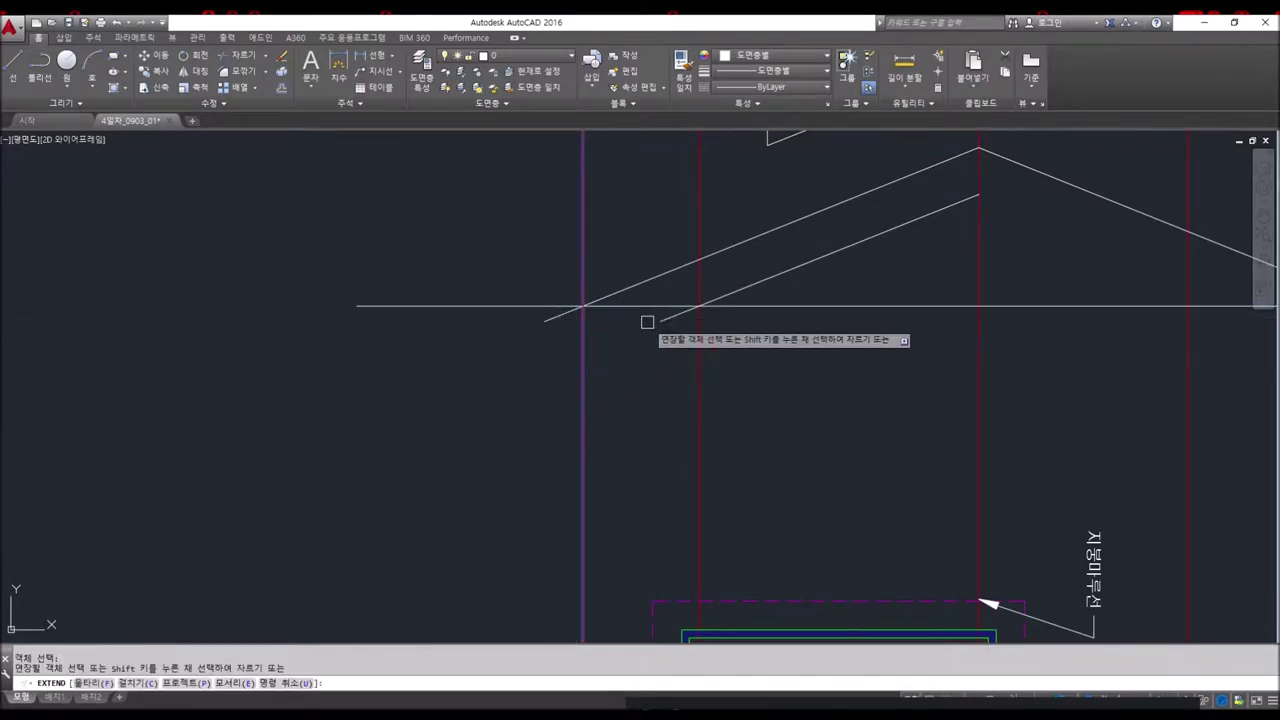
key("Escape")
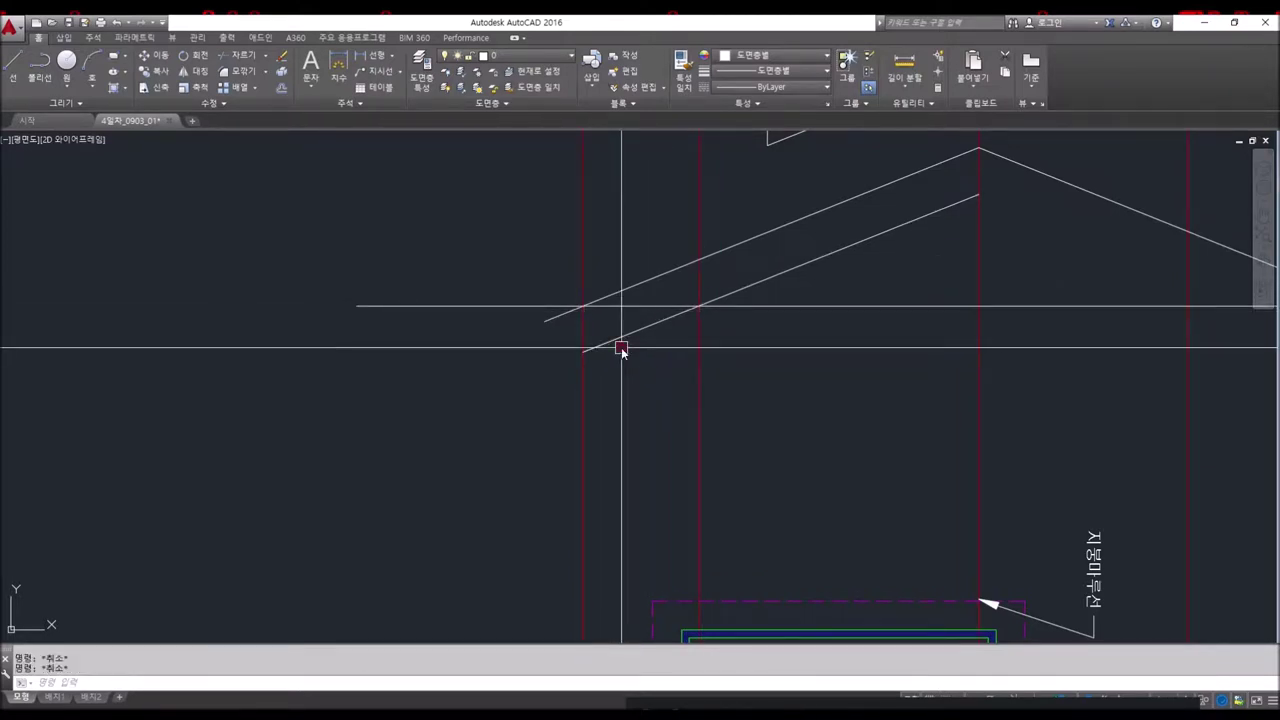
- Erase the stray faint diagonal and bring the house plan back into view
key("Return")
scroll(646, 327, "down", 5)
middle_click_drag(760, 400, 780, 310)
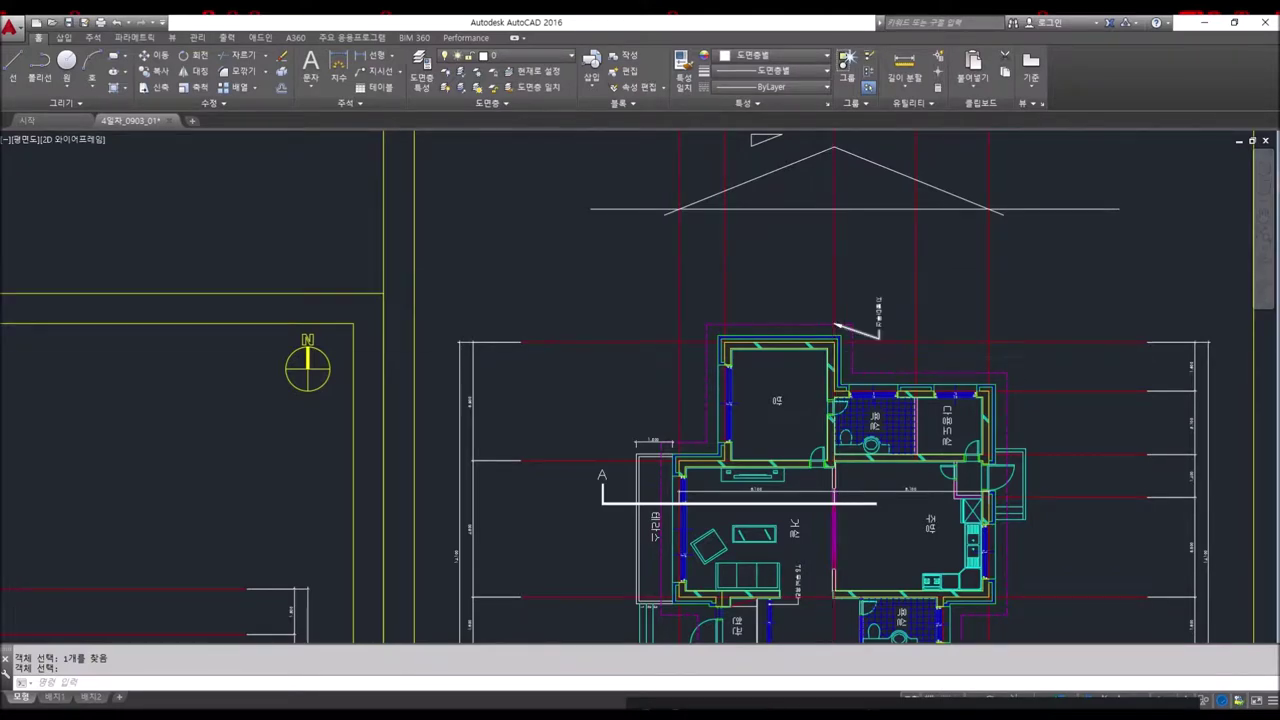
- Inspect the roof-ridge leader label and house outline, then clear the selection
scroll(834, 290, "down", 2)
scroll(850, 330, "up", 5)
scroll(808, 286, "up", 1)
middle_click_drag(808, 286, 802, 286)
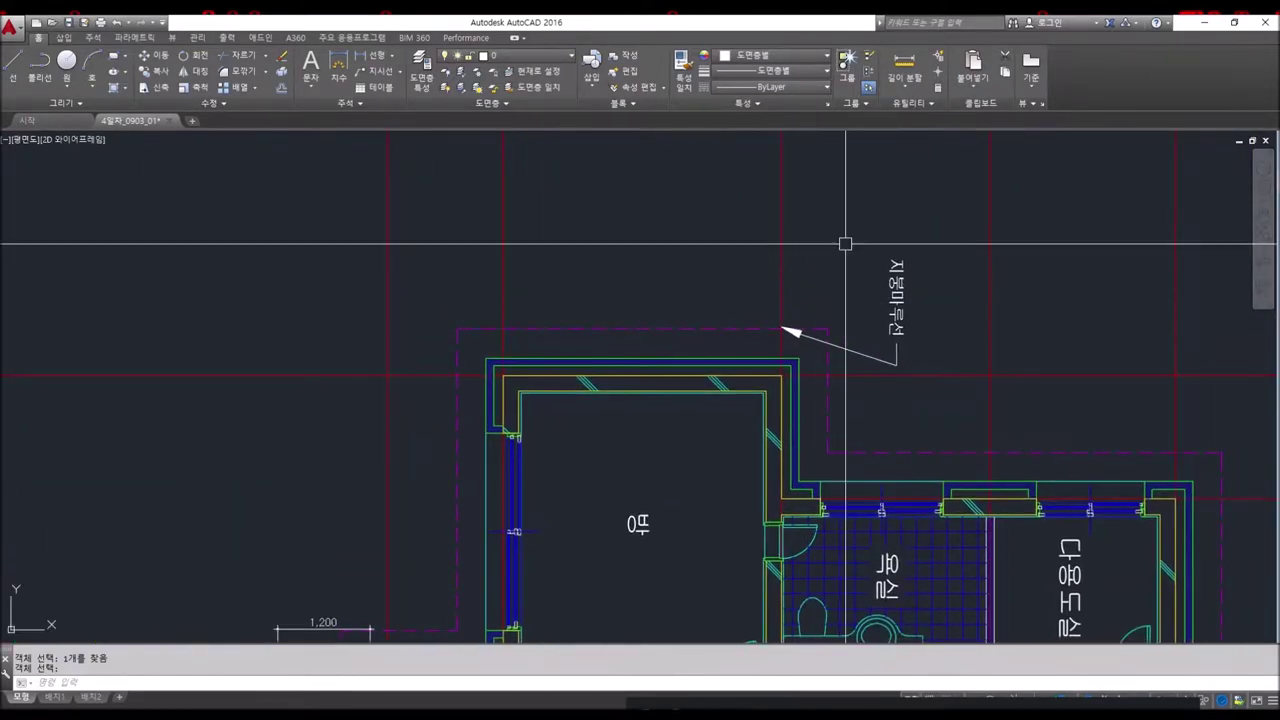
left_click(928, 380)
left_click(921, 403)
key("Escape")
scroll(900, 390, "down", 4)
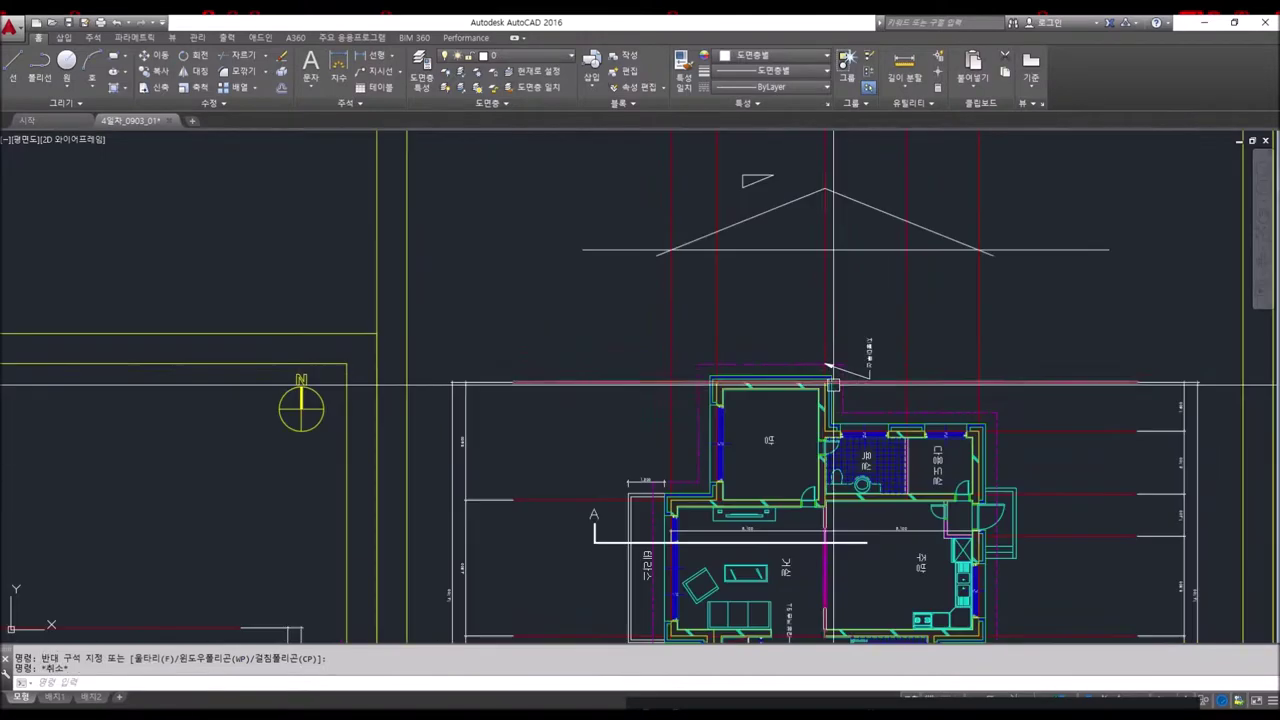
left_click(734, 362)
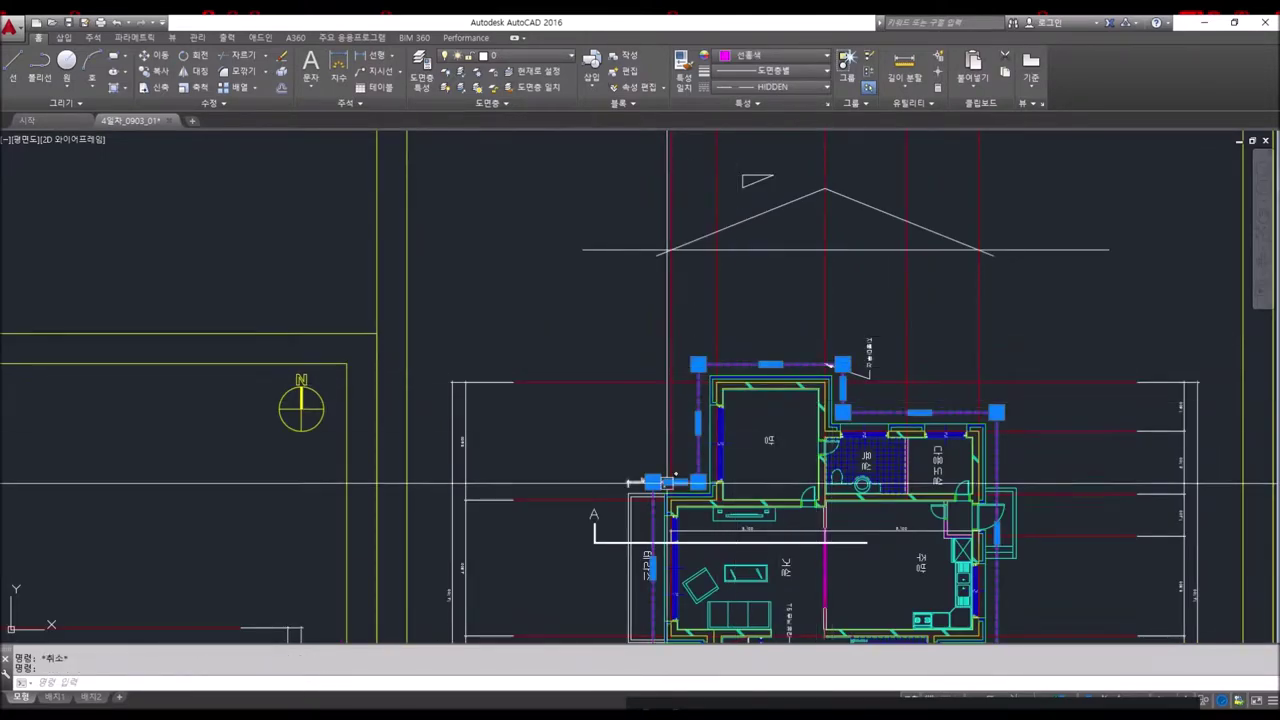
middle_click_drag(684, 539, 651, 351)
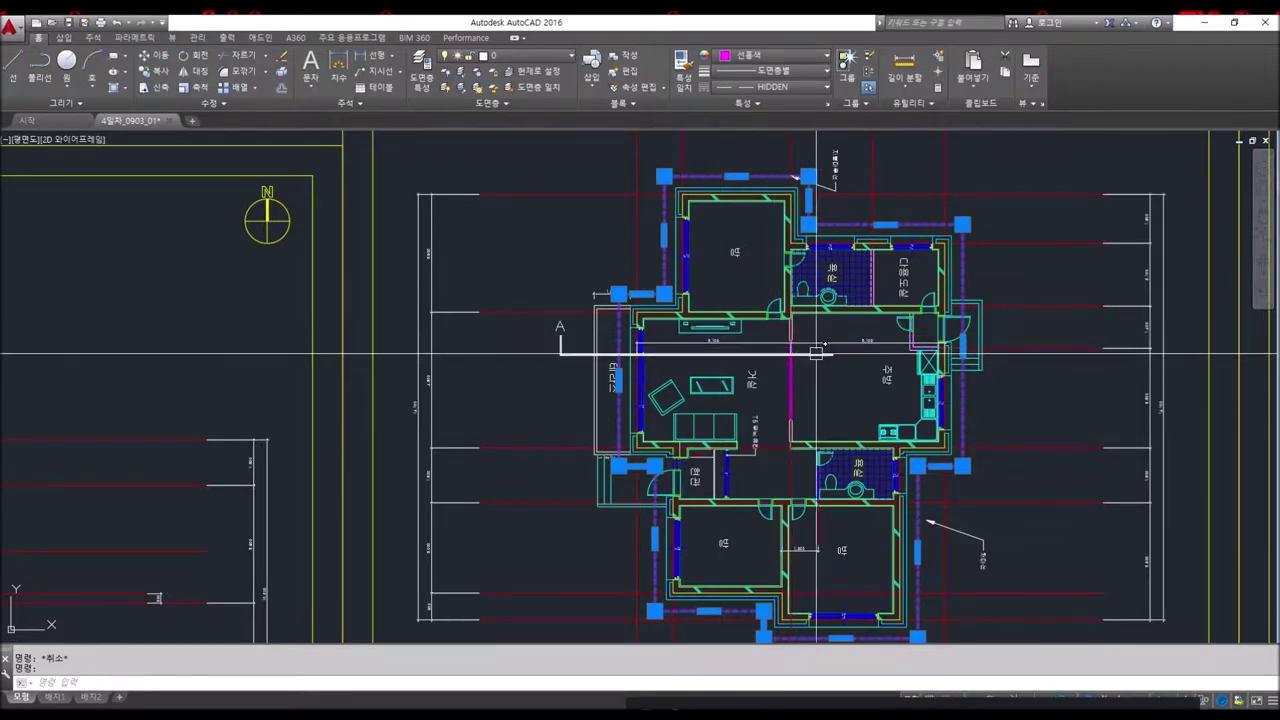
key("Escape")
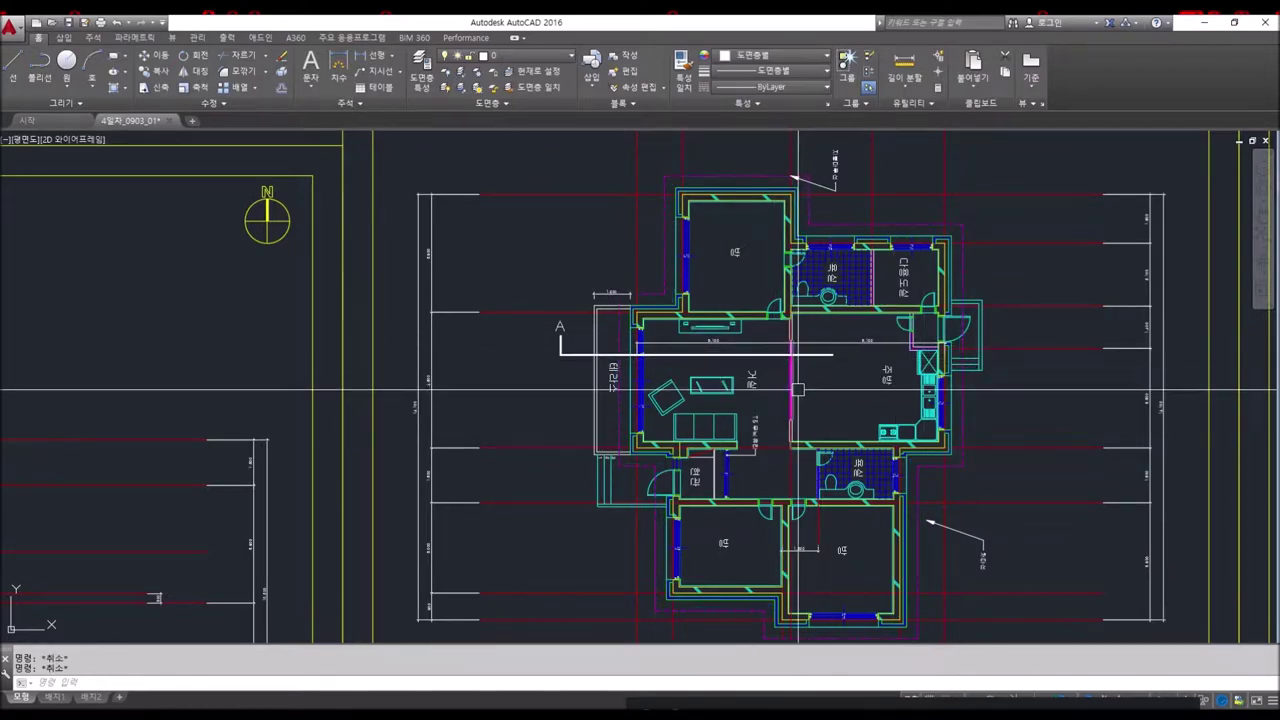
- Copy section line A to a higher spot across the upper rooms
type("co")
key("Return")
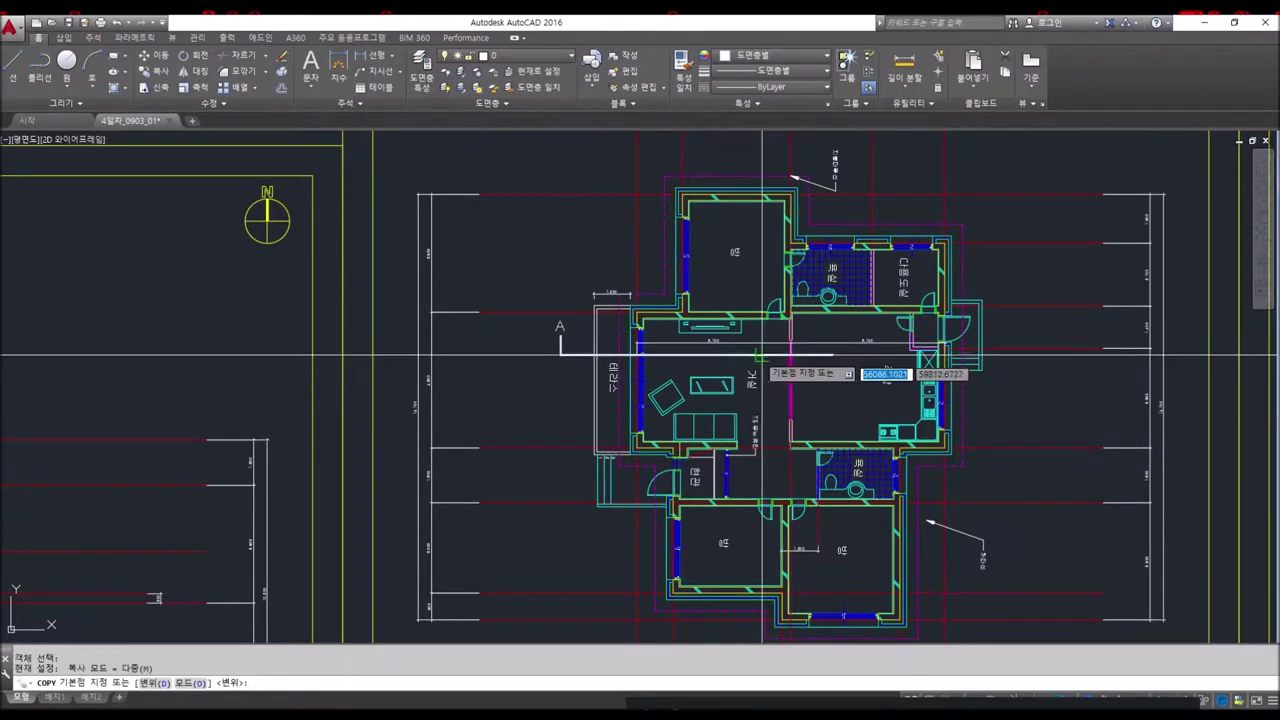
left_click(560, 353)
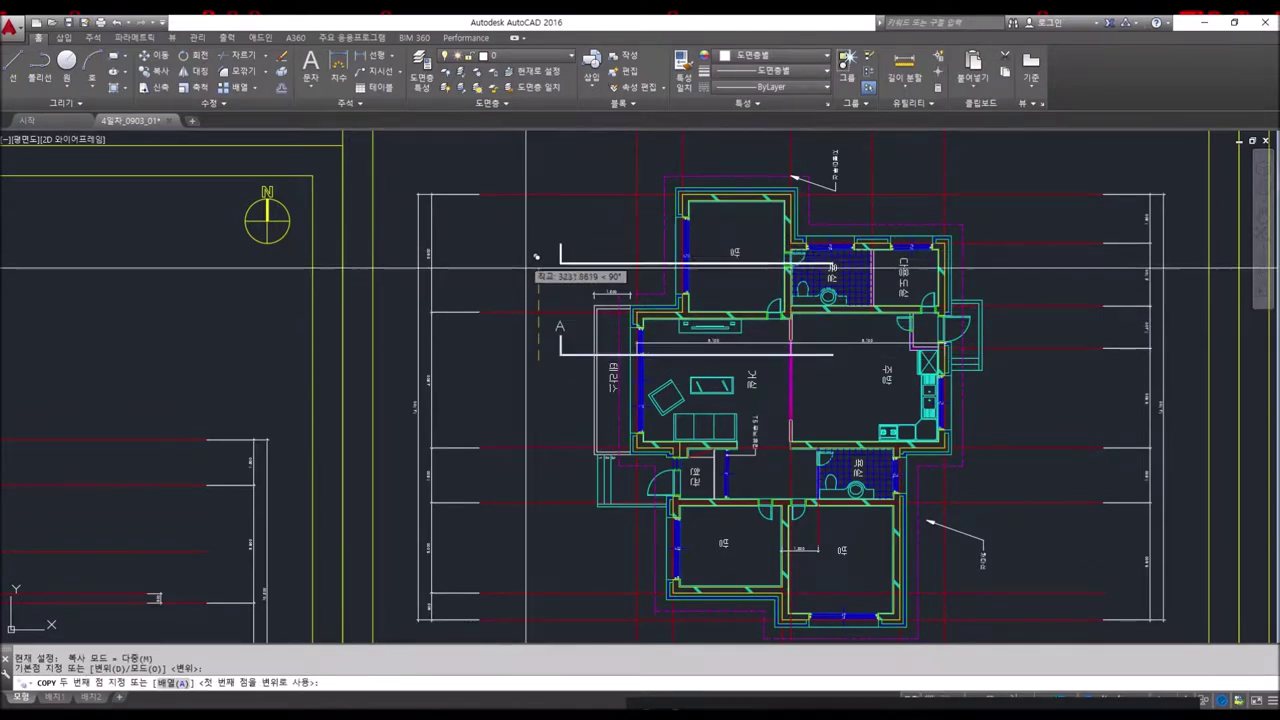
left_click(704, 259)
middle_click_drag(704, 259, 695, 319)
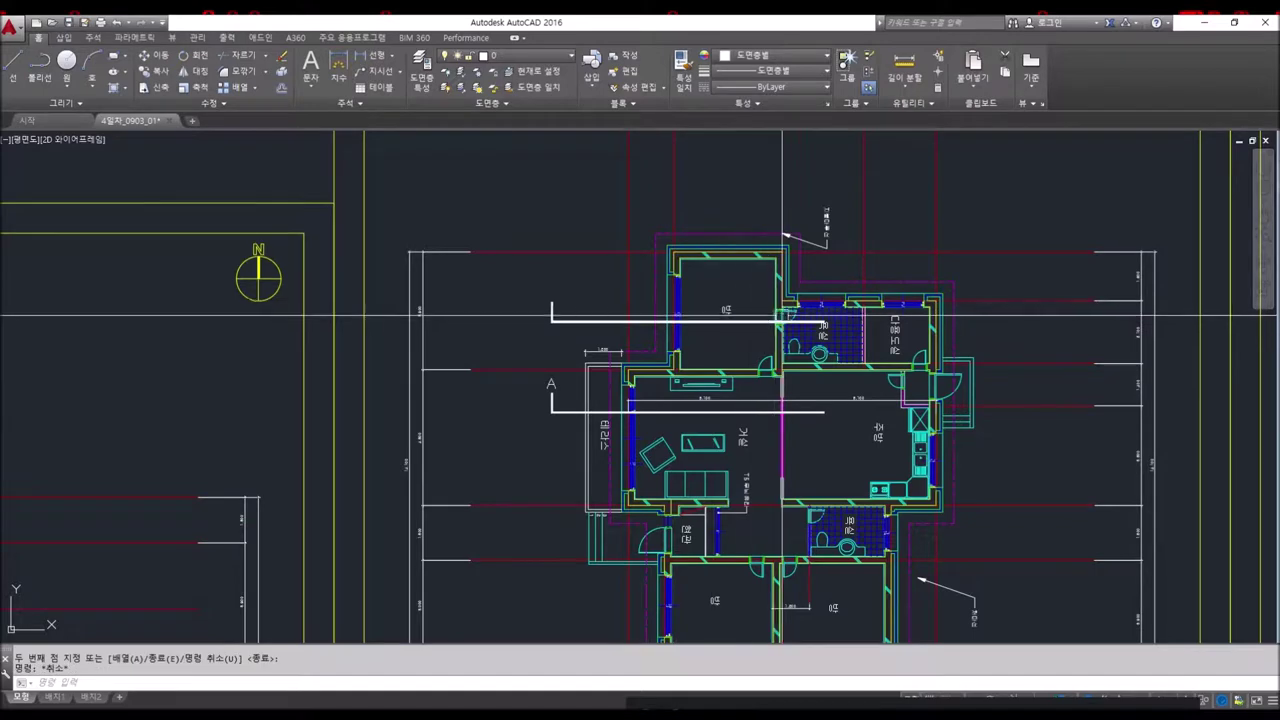
- Offset the section's wall-top line by 700 to create a parallel line above it
scroll(655, 415, "down", 1)
scroll(655, 415, "down", 3)
scroll(750, 370, "up", 1)
middle_click_drag(793, 371, 793, 275)
scroll(722, 540, "up", 4)
scroll(719, 416, "up", 4)
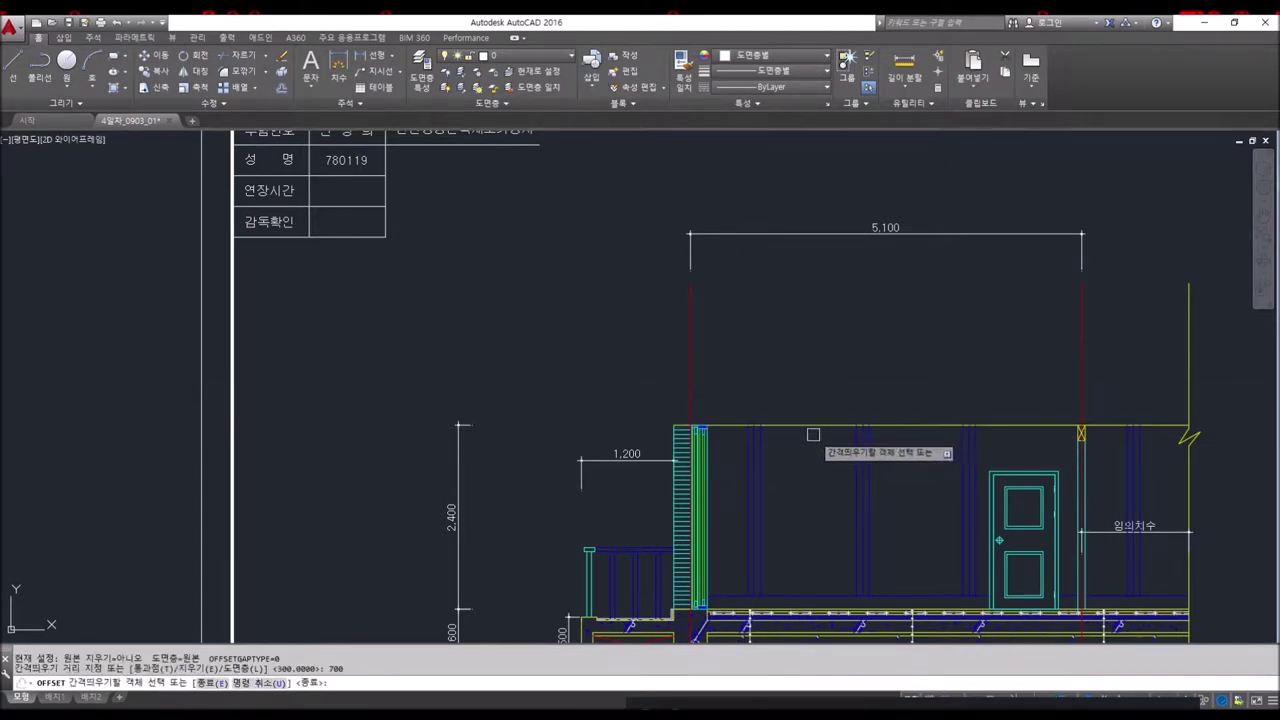
key("Escape")
key("Escape")
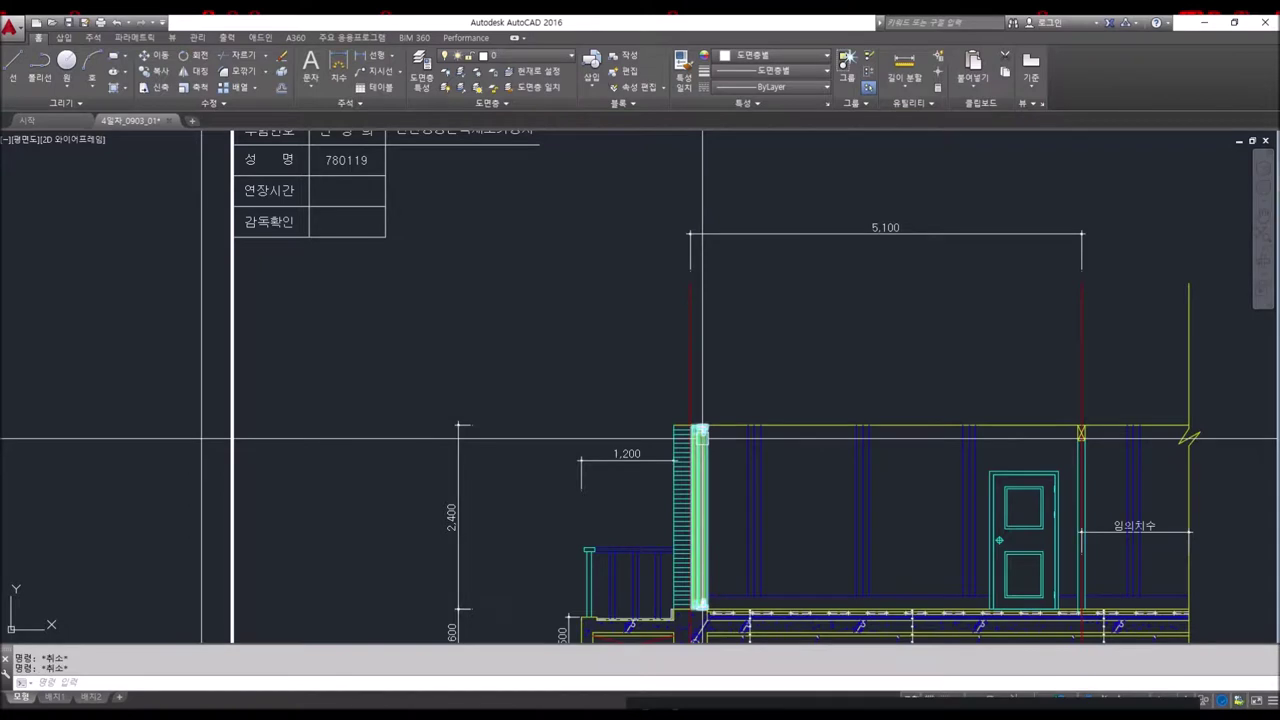
key("Return")
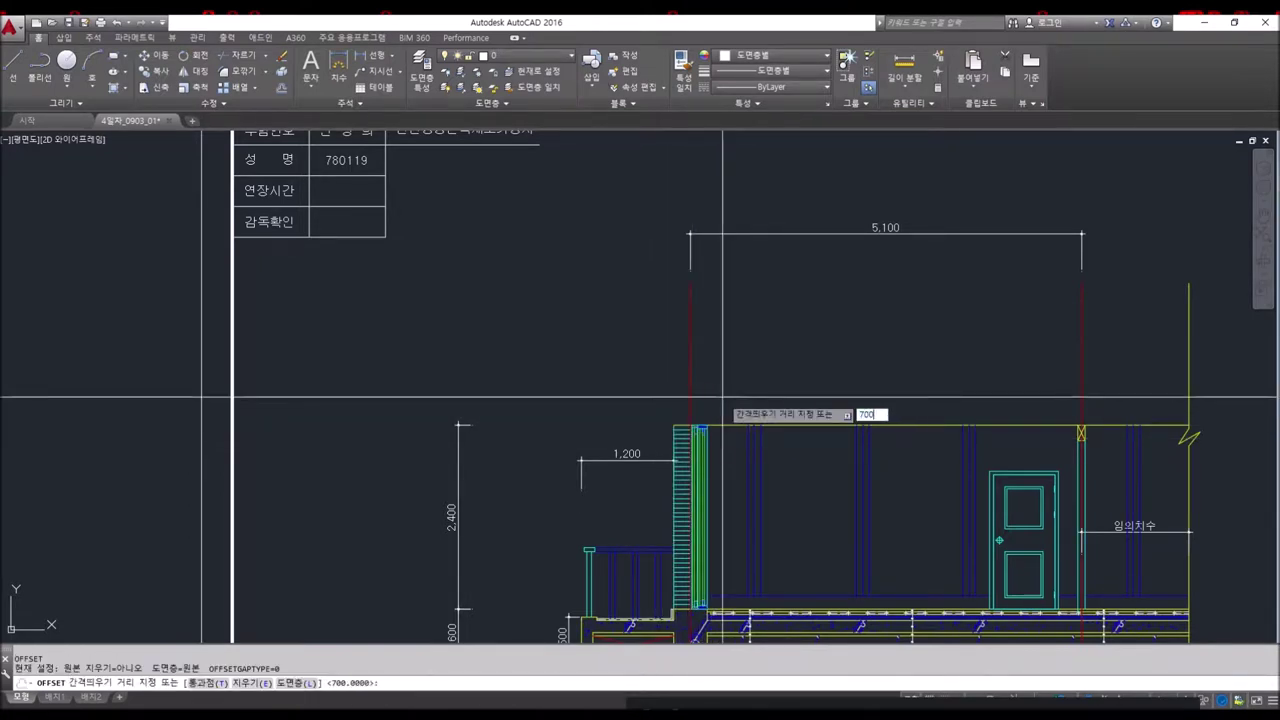
left_click(764, 382)
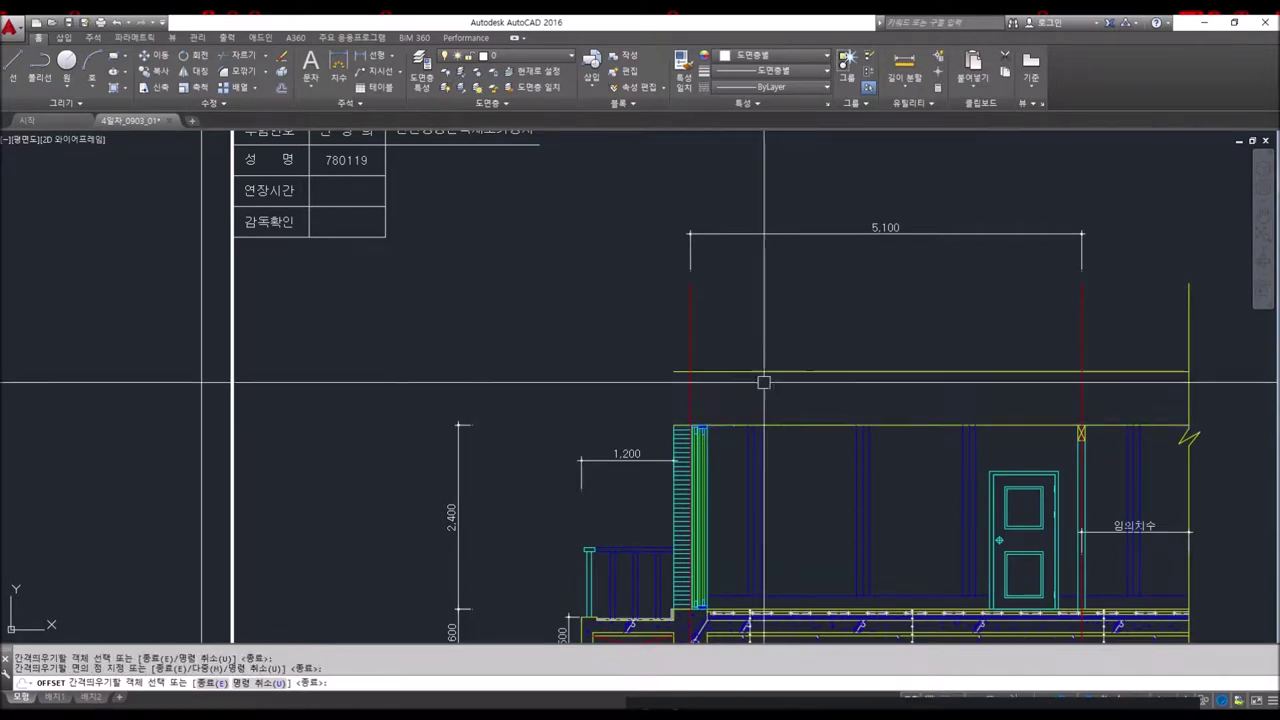
key("Return")
scroll(724, 413, "up", 4)
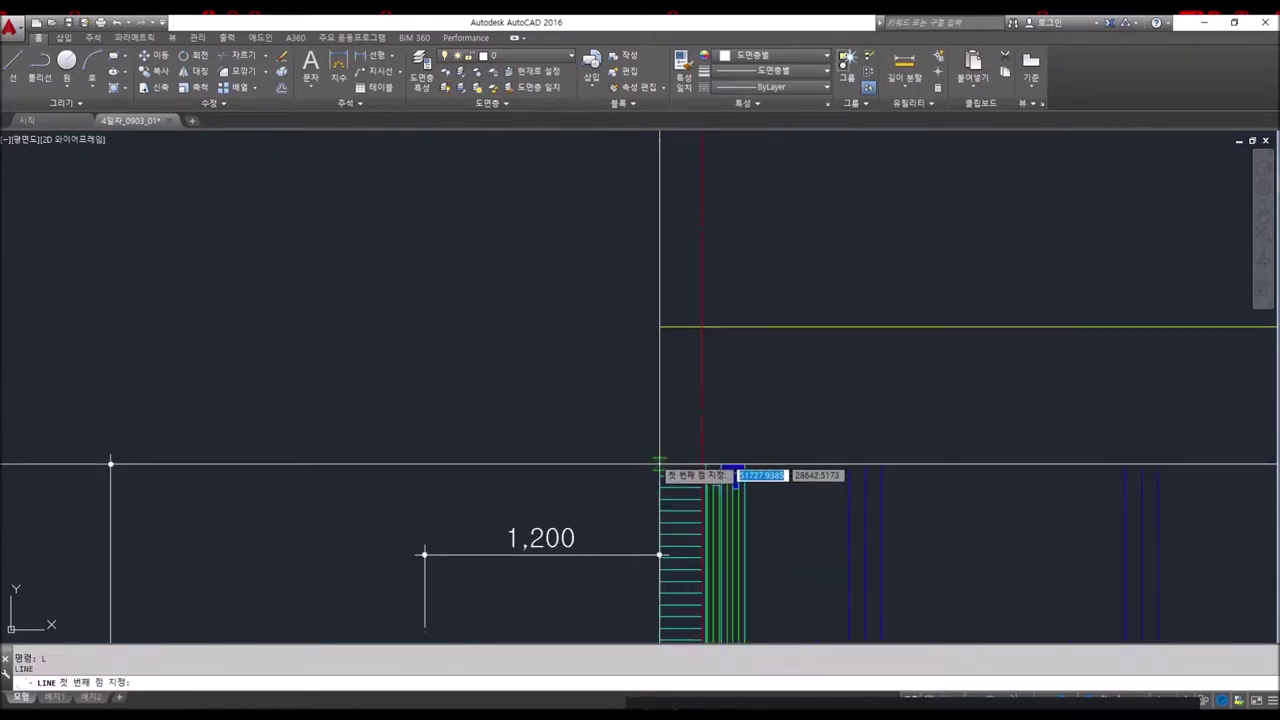
- Draw lines from the wall's top-left corner up to and along the new 700 line
left_click(660, 463)
left_click(660, 327)
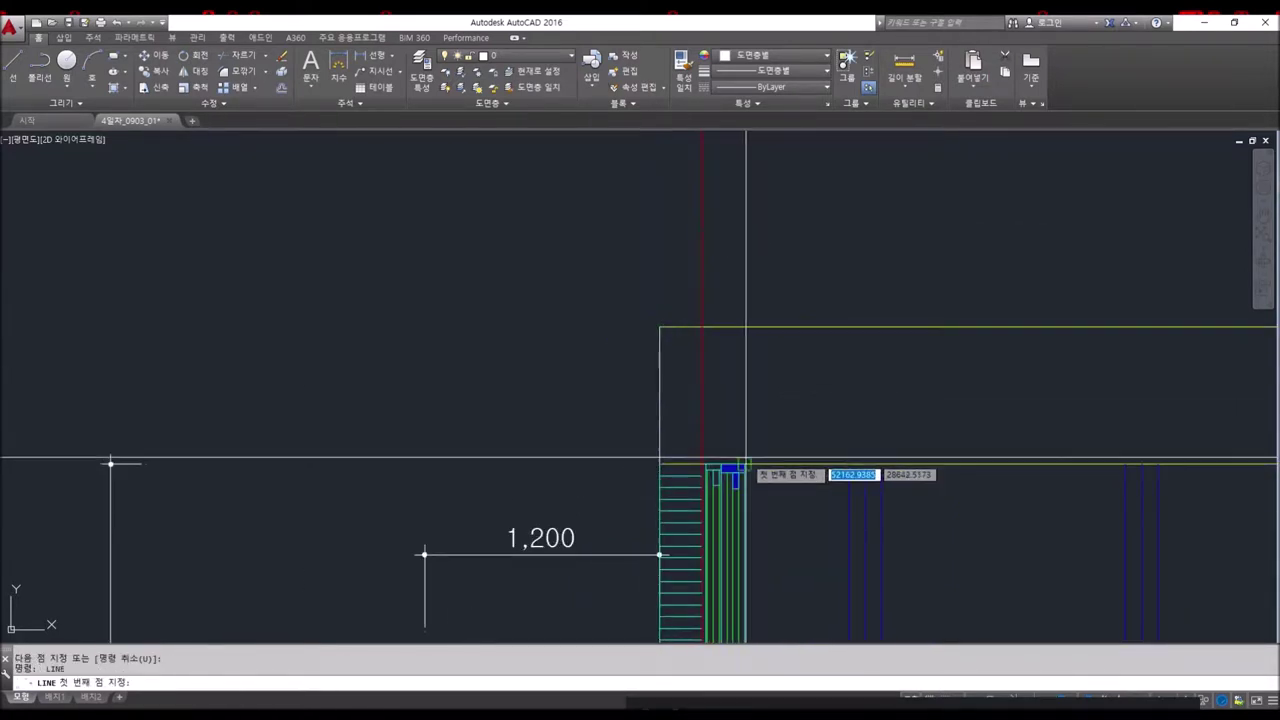
left_click(744, 327)
key("Escape")
key("Escape")
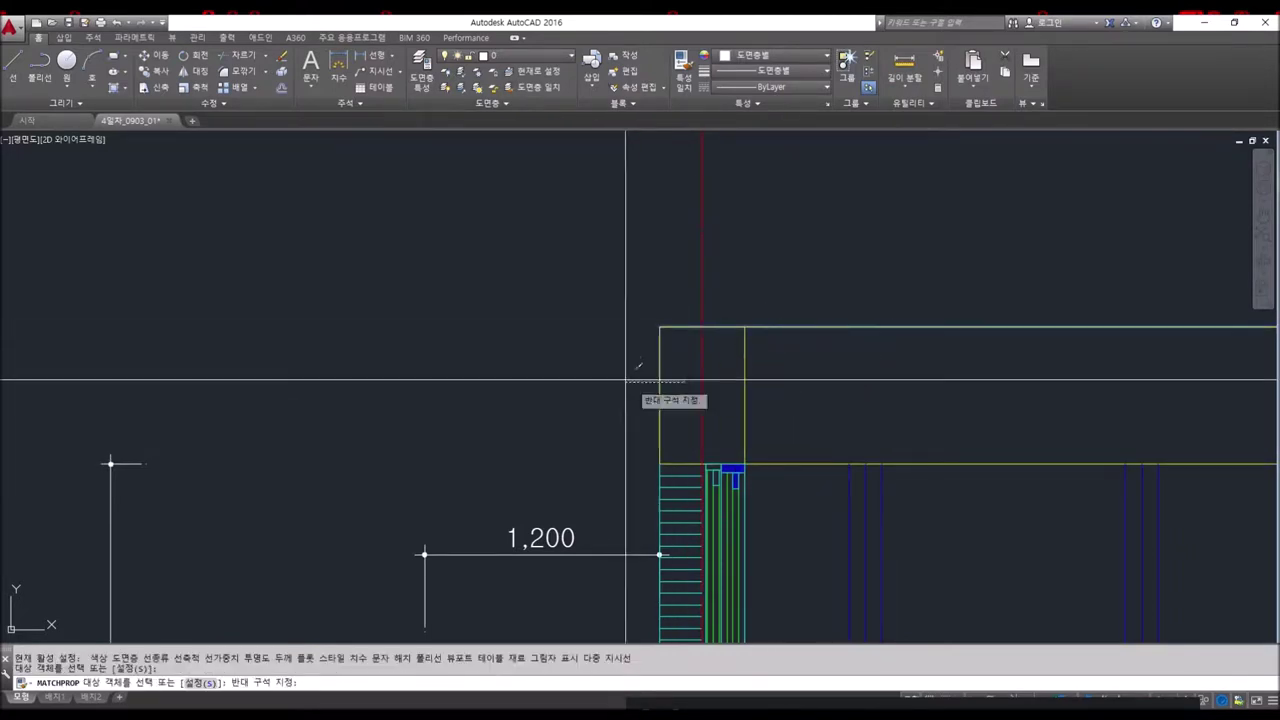
key("Escape")
- Draw a rectangle 1000 wide above the section's left end
scroll(749, 377, "down", 2)
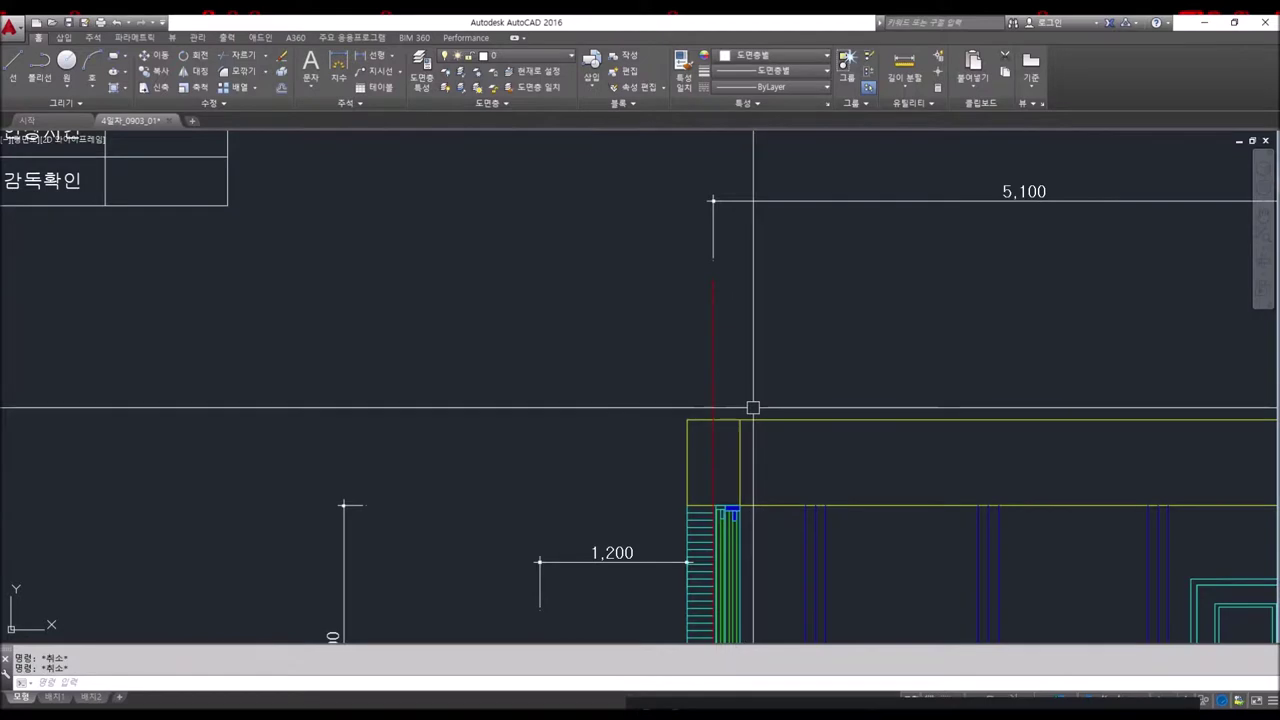
type("rec")
key("Return")
left_click(757, 392)
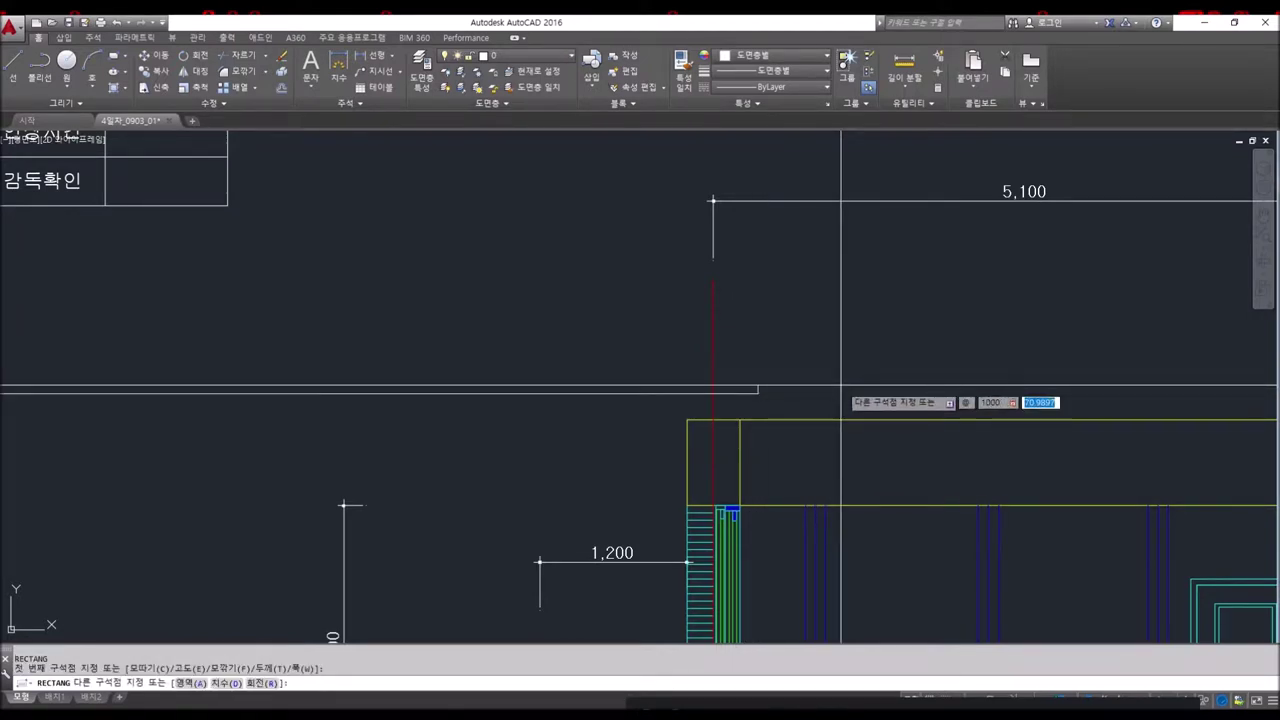
key("Return")
- Draw the rectangle's diagonal and trim its bottom and right edges into a slope triangle
key("Return")
key("Escape")
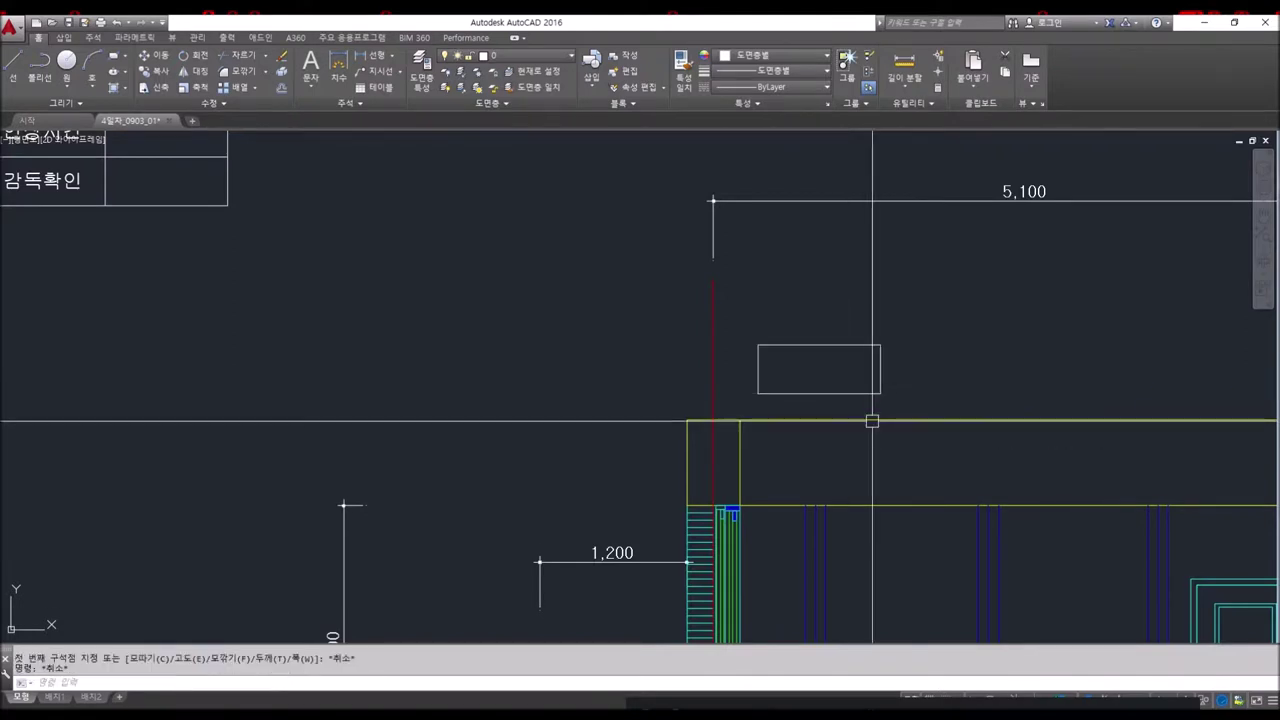
type("l")
key("Return")
left_click(757, 392)
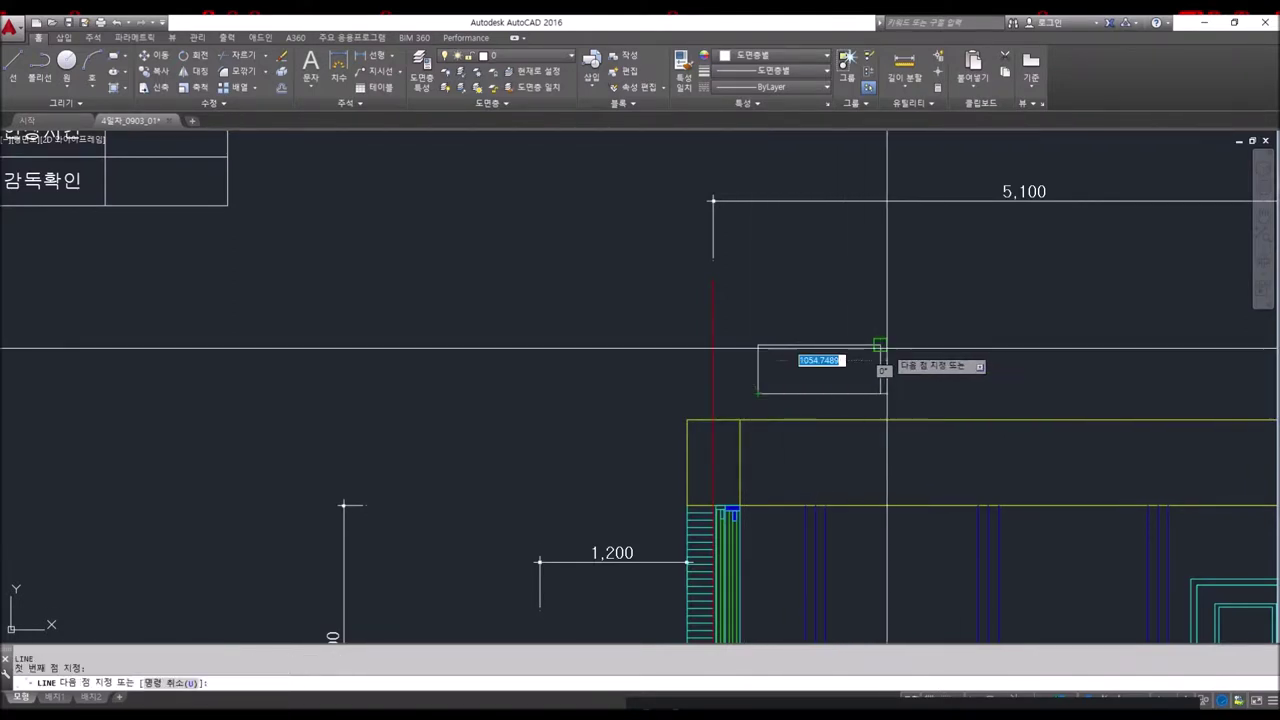
left_click(880, 345)
key("Escape")
key("Return")
left_click(834, 392)
key("Escape")
scroll(845, 393, "down", 3)
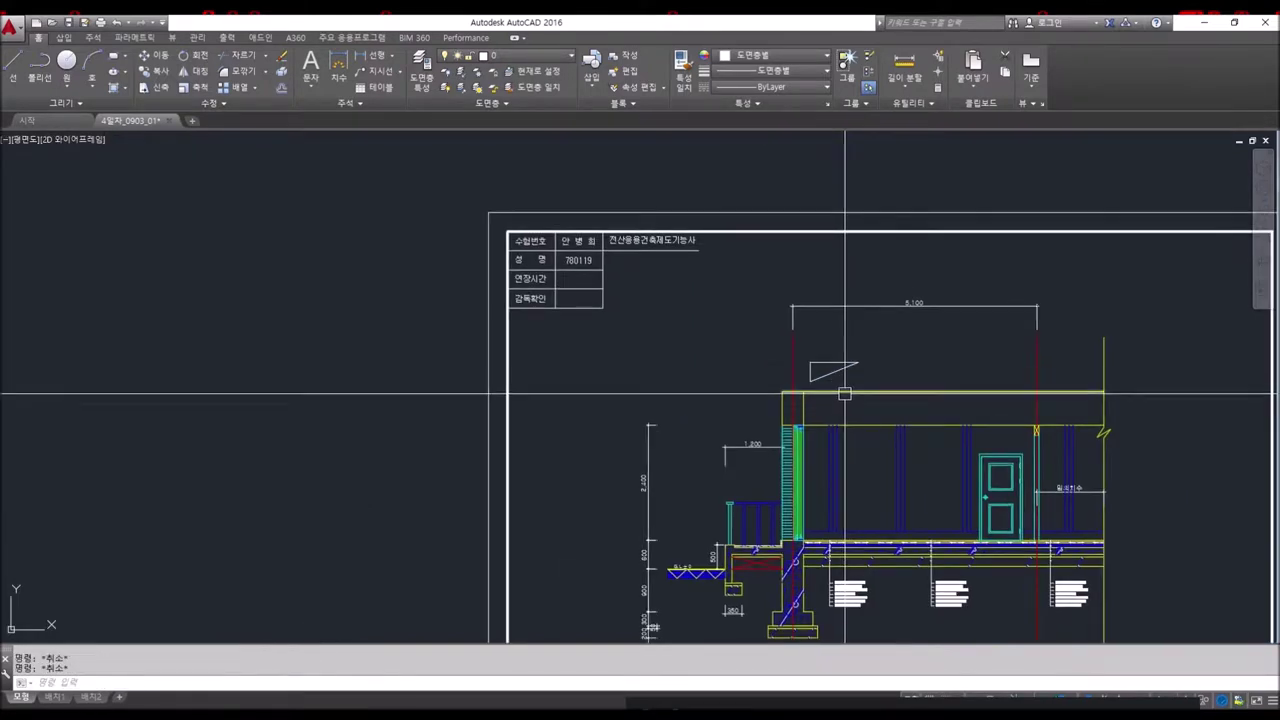
- Move the triangle straight up from its original position
scroll(834, 373, "up", 5)
left_click(835, 368)
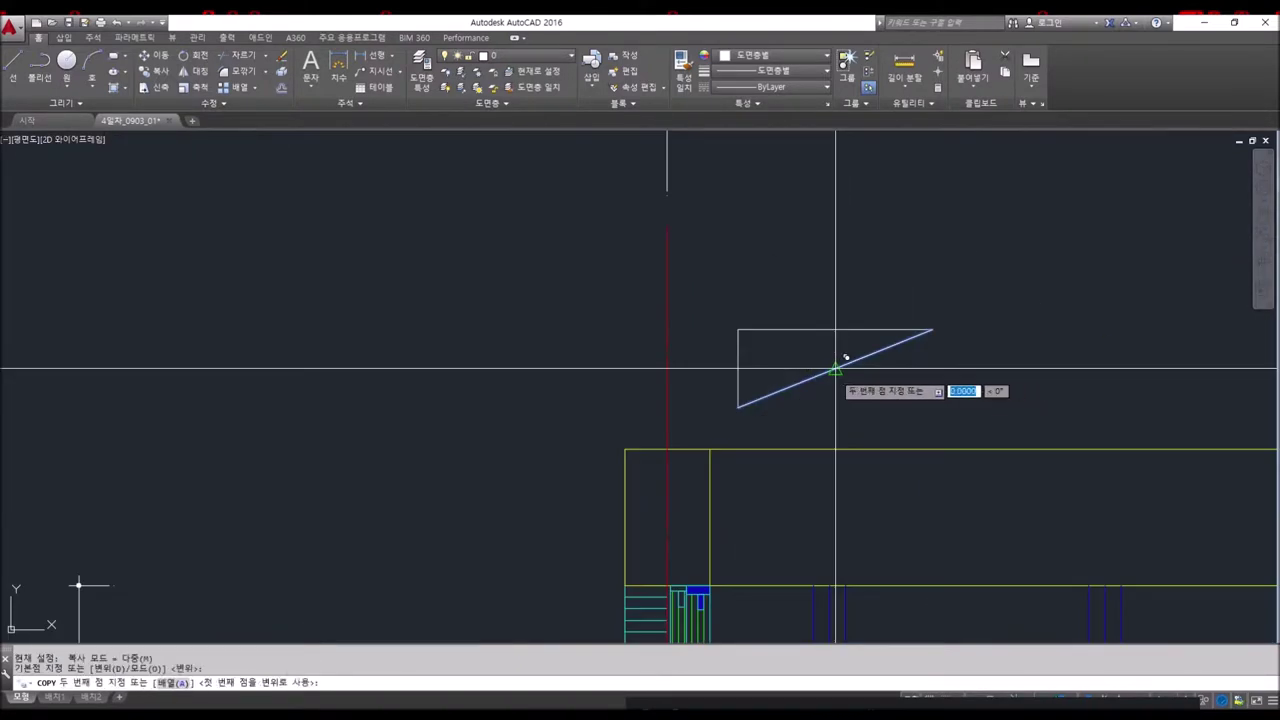
key("Escape")
key("Escape")
scroll(672, 470, "down", 3)
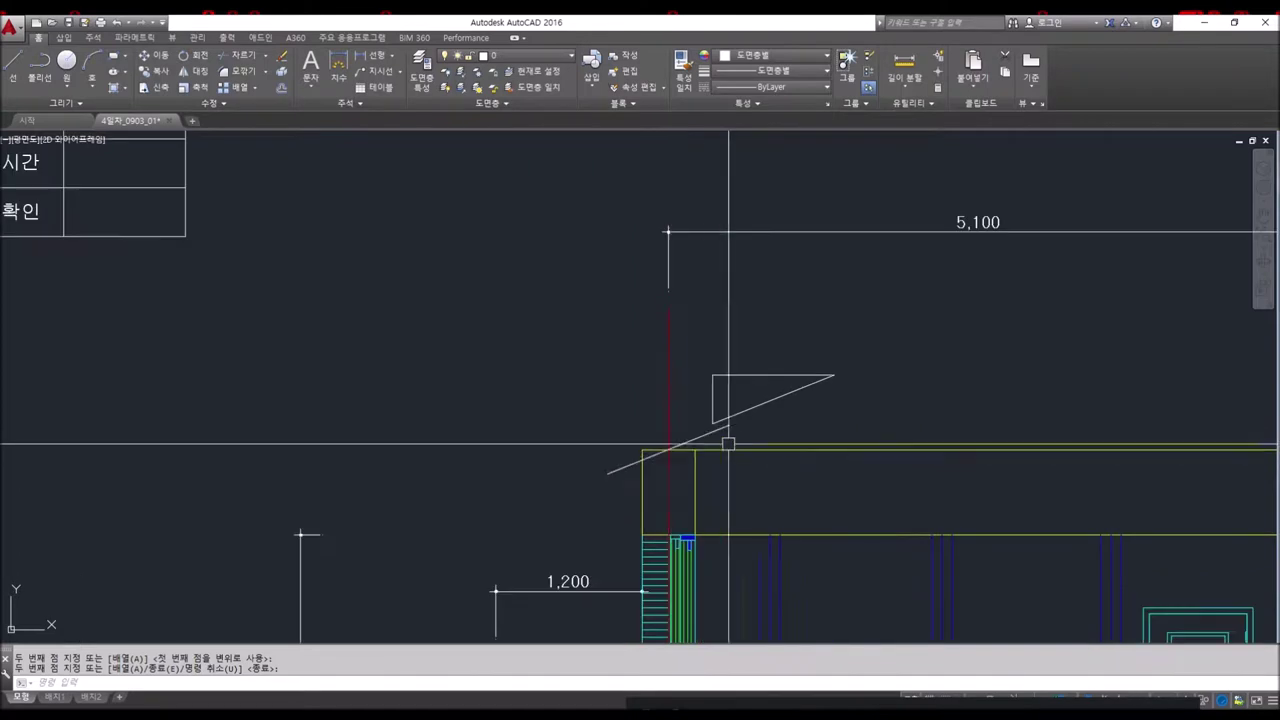
left_click(834, 411)
left_click(714, 349)
key("Return")
left_click(955, 388)
left_click(957, 312)
key("Return")
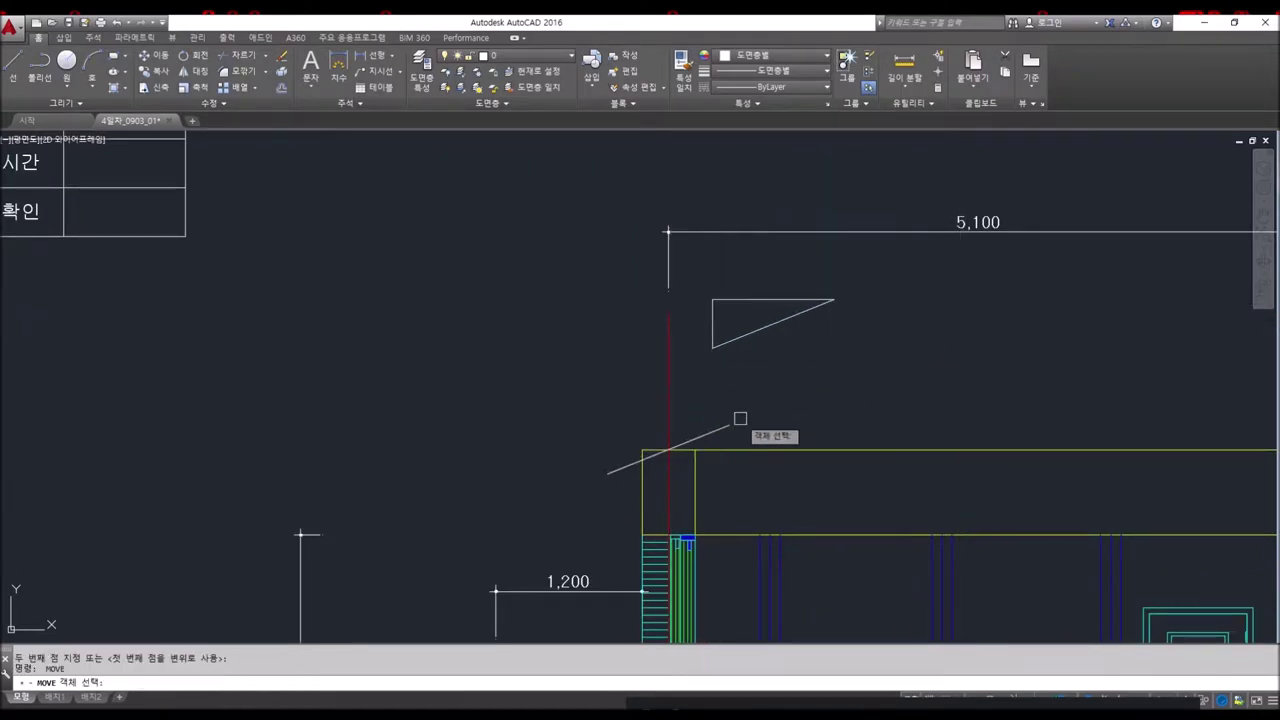
key("Escape")
key("Escape")
middle_click_drag(740, 418, 823, 337)
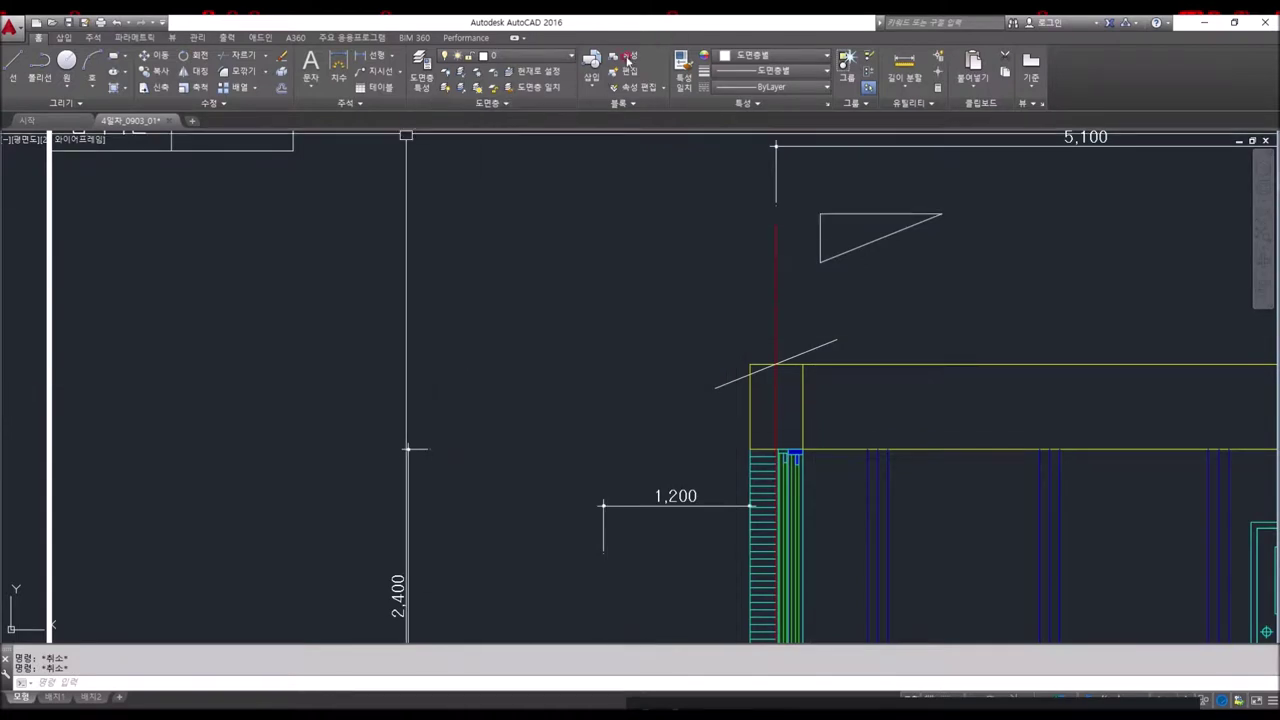
- Add a 700 linear dimension for the eave end's height, placed to its left
left_click(382, 62)
left_click(750, 450)
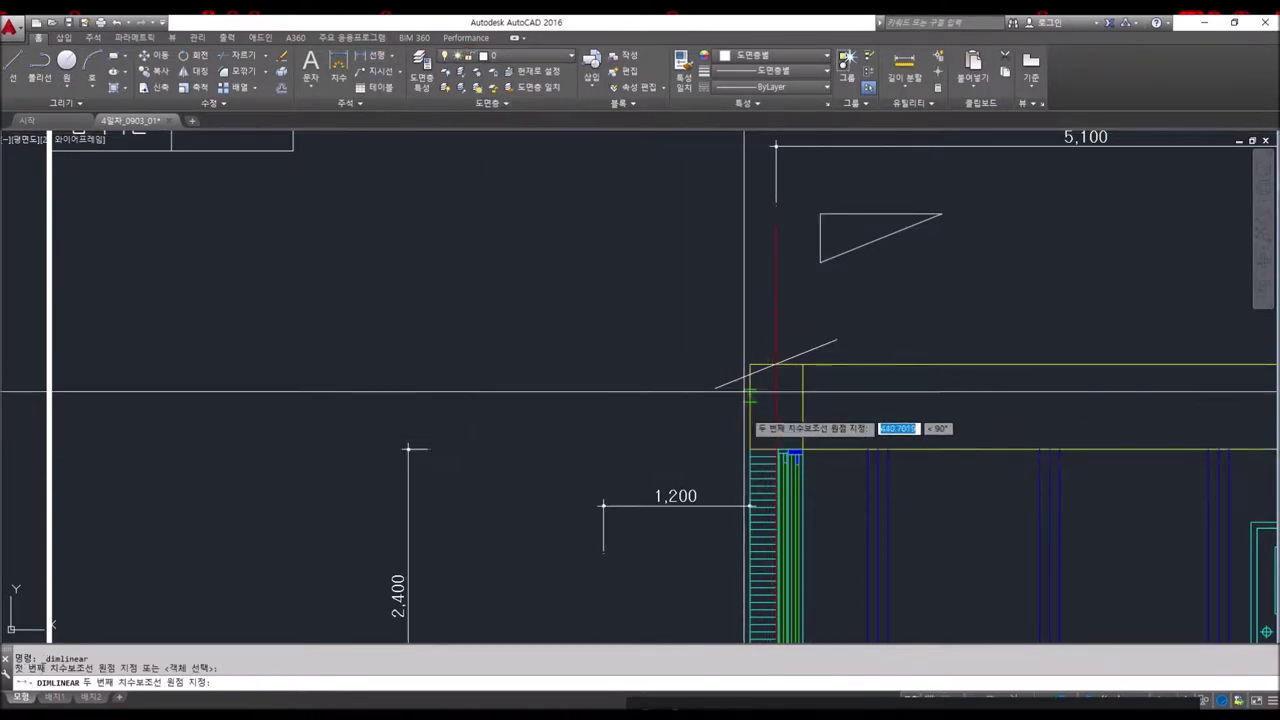
left_click(750, 363)
left_click(696, 402)
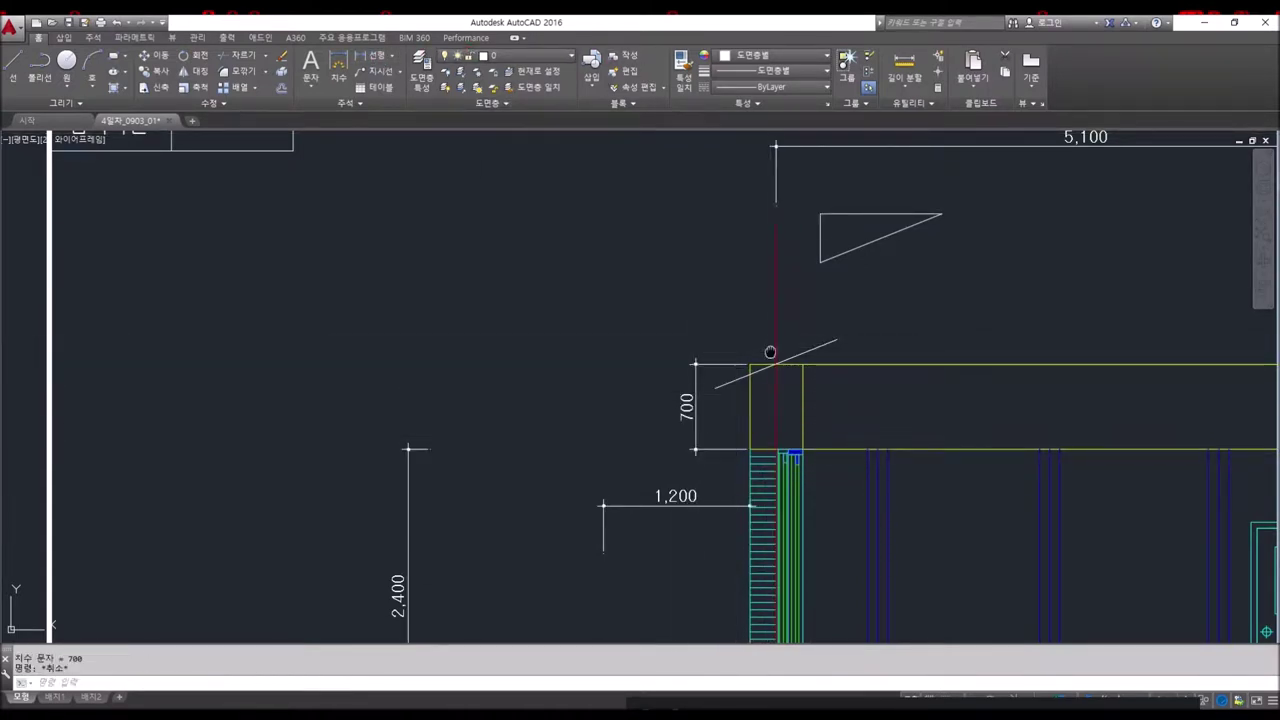
key("Escape")
- Cancel the point placement and zoom out to show the whole elevation
scroll(814, 300, "up", 4)
key("Escape")
middle_click_drag(904, 194, 834, 326)
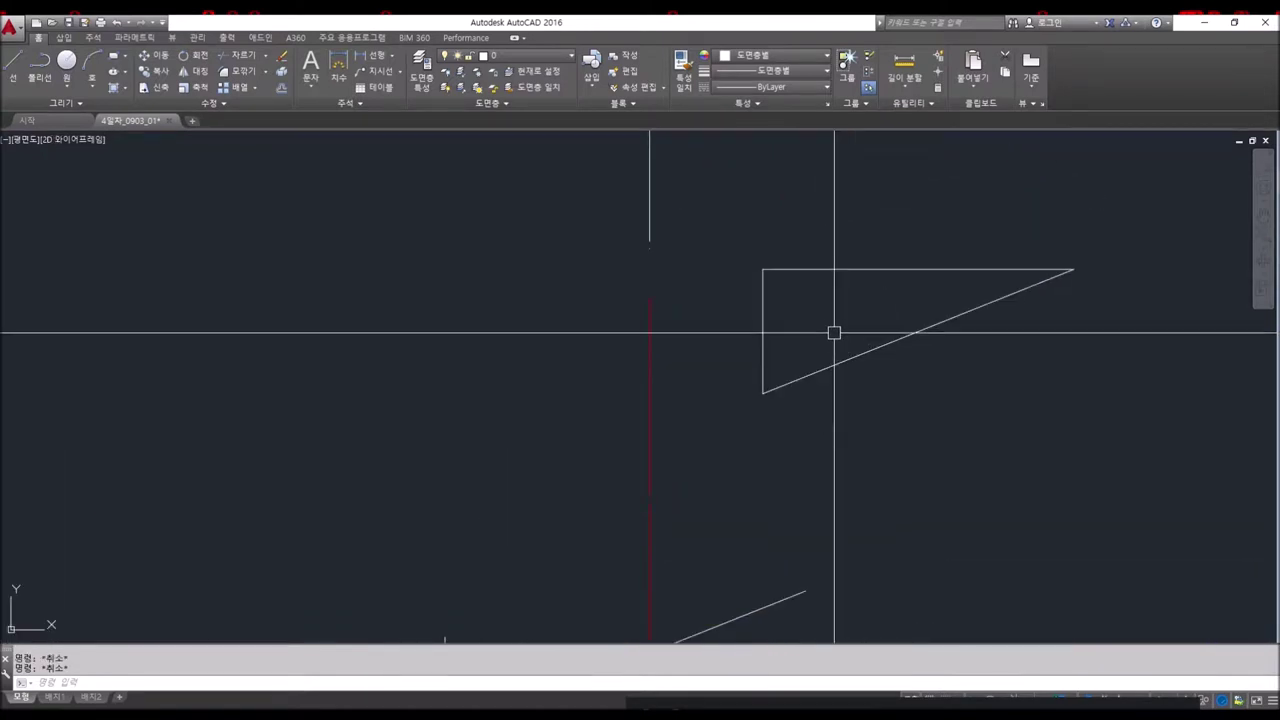
scroll(843, 334, "down", 2)
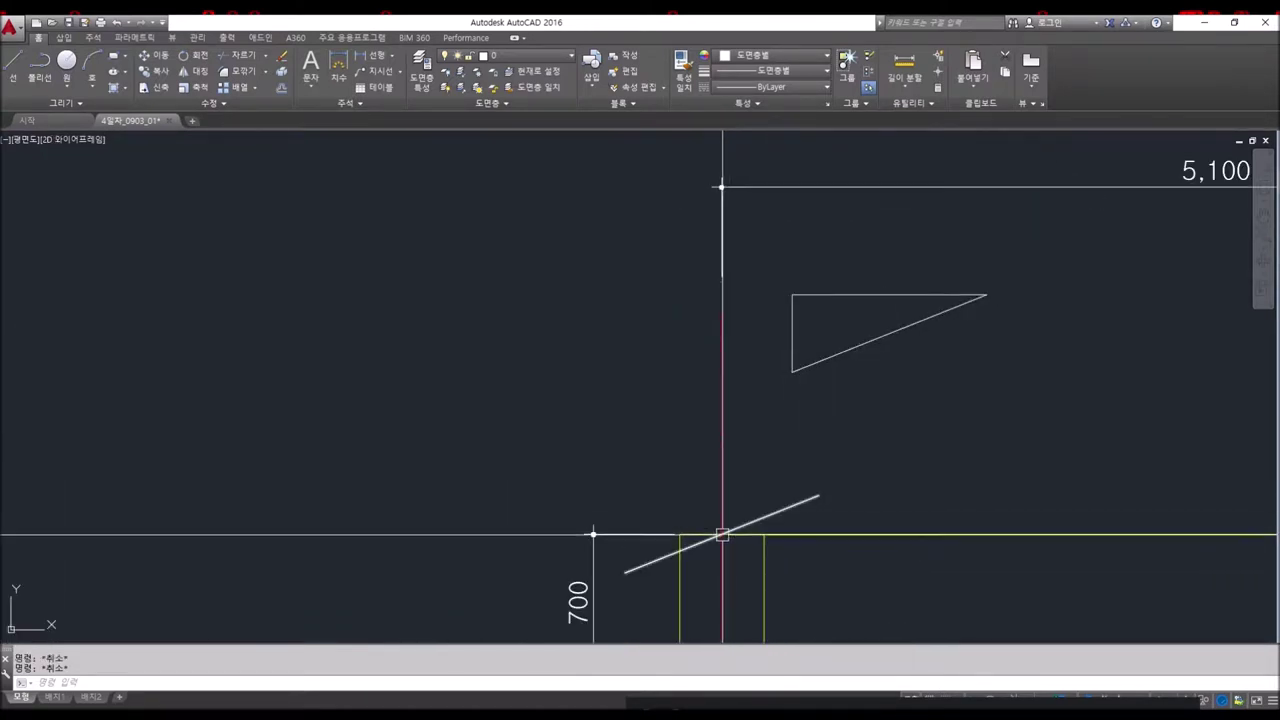
key("Return")
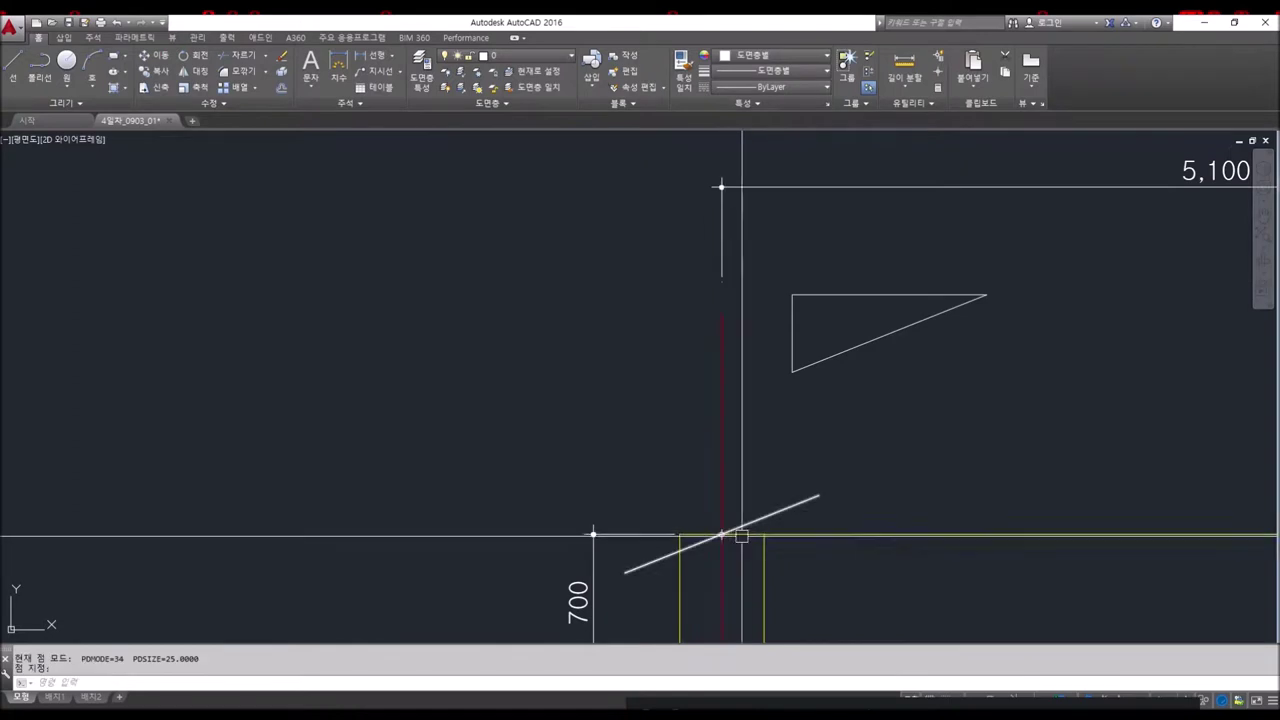
scroll(700, 525, "up", 4)
scroll(651, 517, "up", 4)
scroll(670, 525, "down", 3)
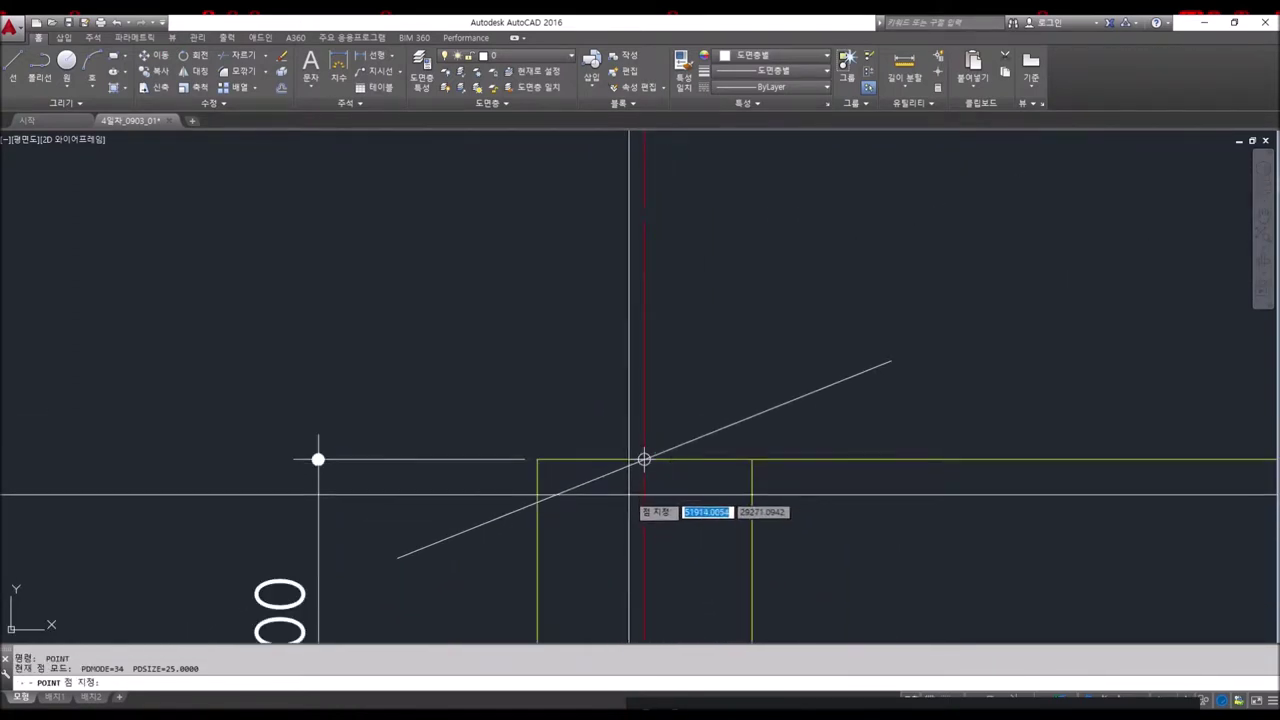
scroll(700, 470, "down", 3)
key("Escape")
key("Escape")
key("Escape")
middle_click_drag(784, 453, 580, 480)
scroll(700, 455, "down", 3)
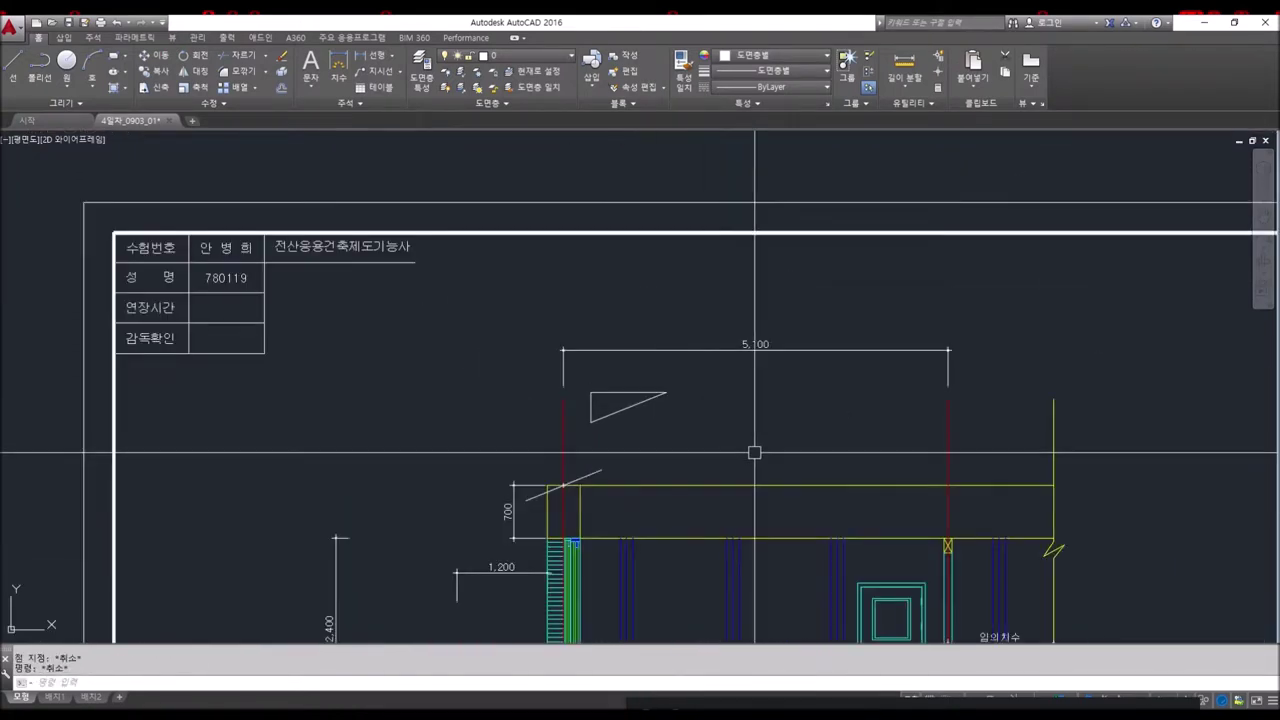
- Extend the short roof slope line to the right red centre line
left_click(944, 470)
key("Return")
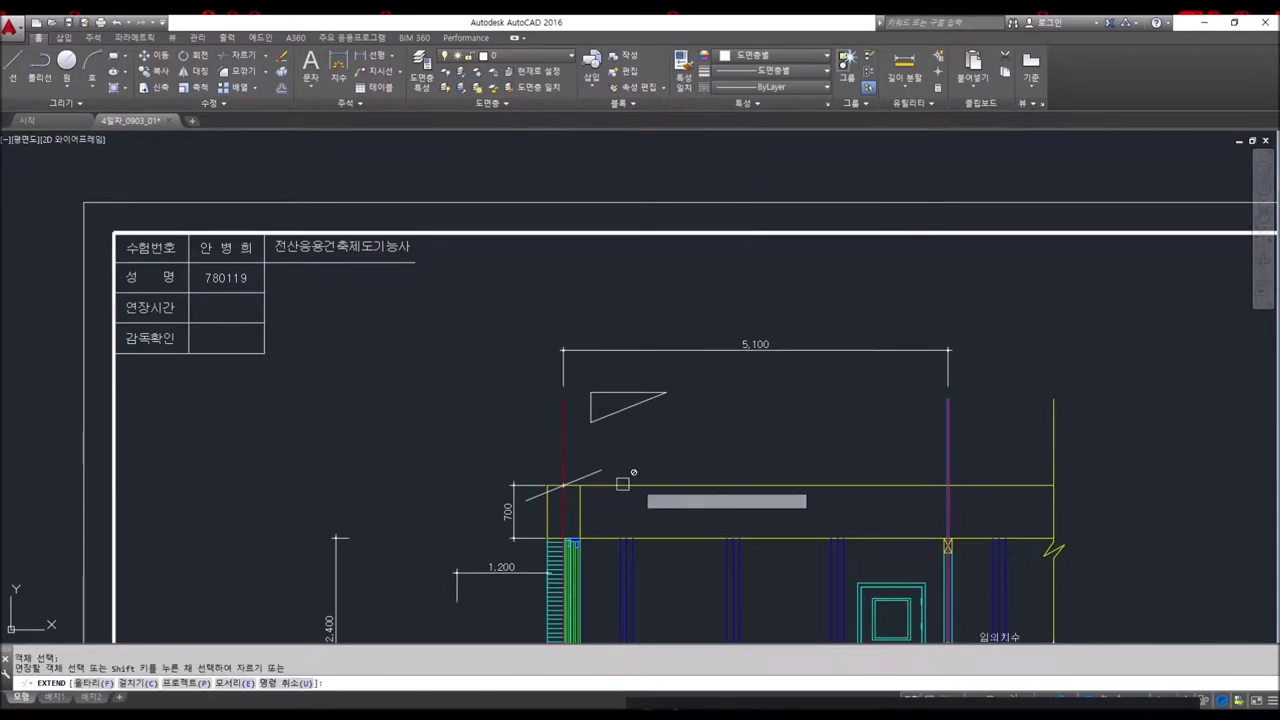
key("Escape")
left_click(947, 440)
left_click(947, 398)
key("Escape")
key("Escape")
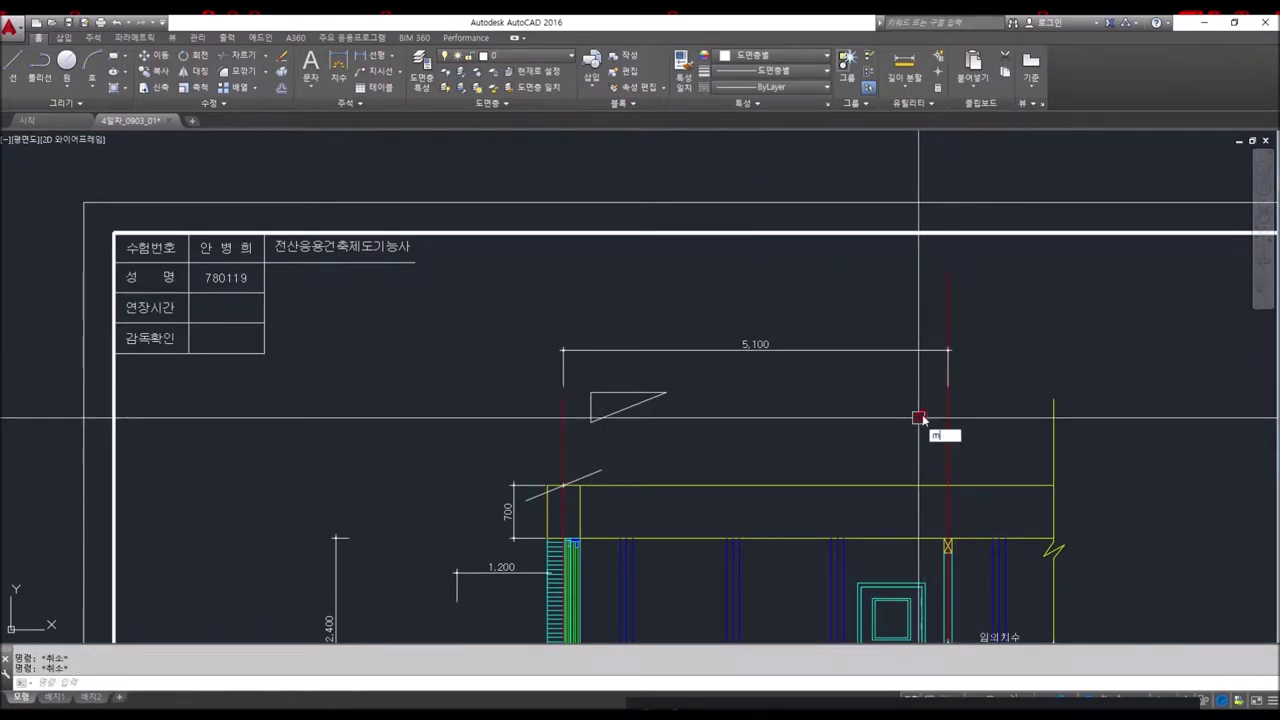
key("Return")
key("Return")
left_click(598, 466)
scroll(838, 296, "up", 3)
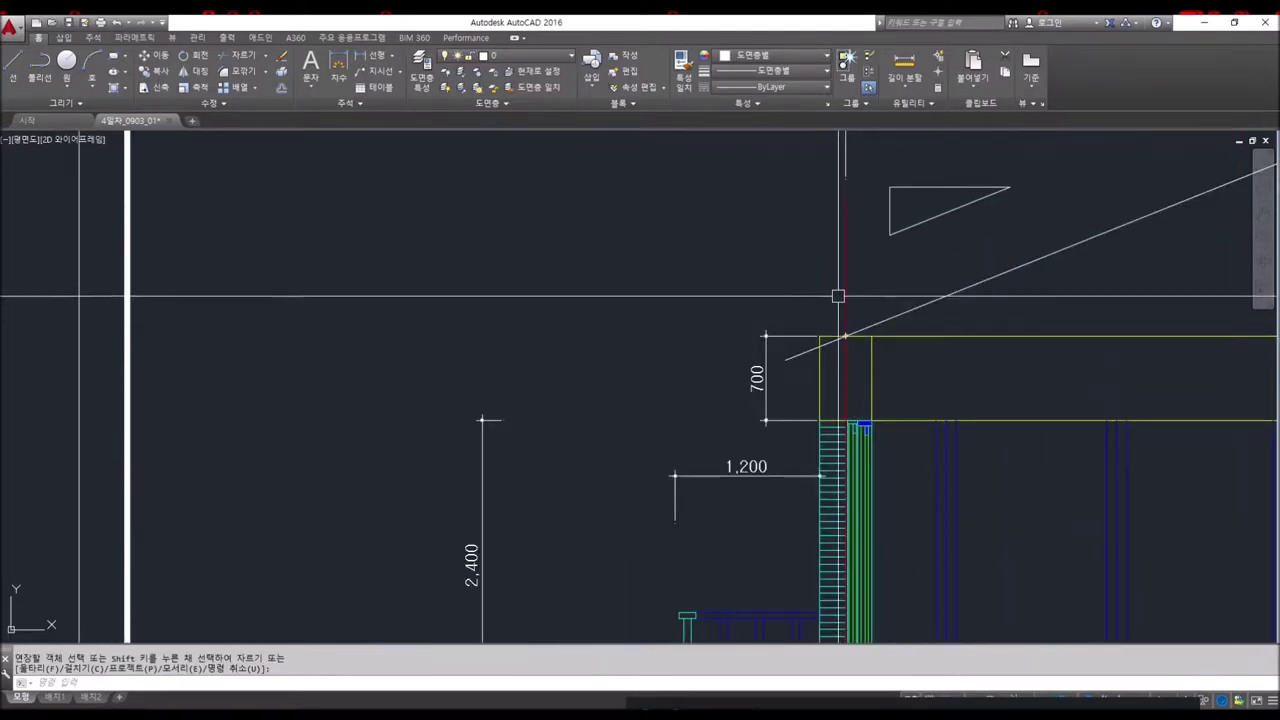
key("Escape")
key("Escape")
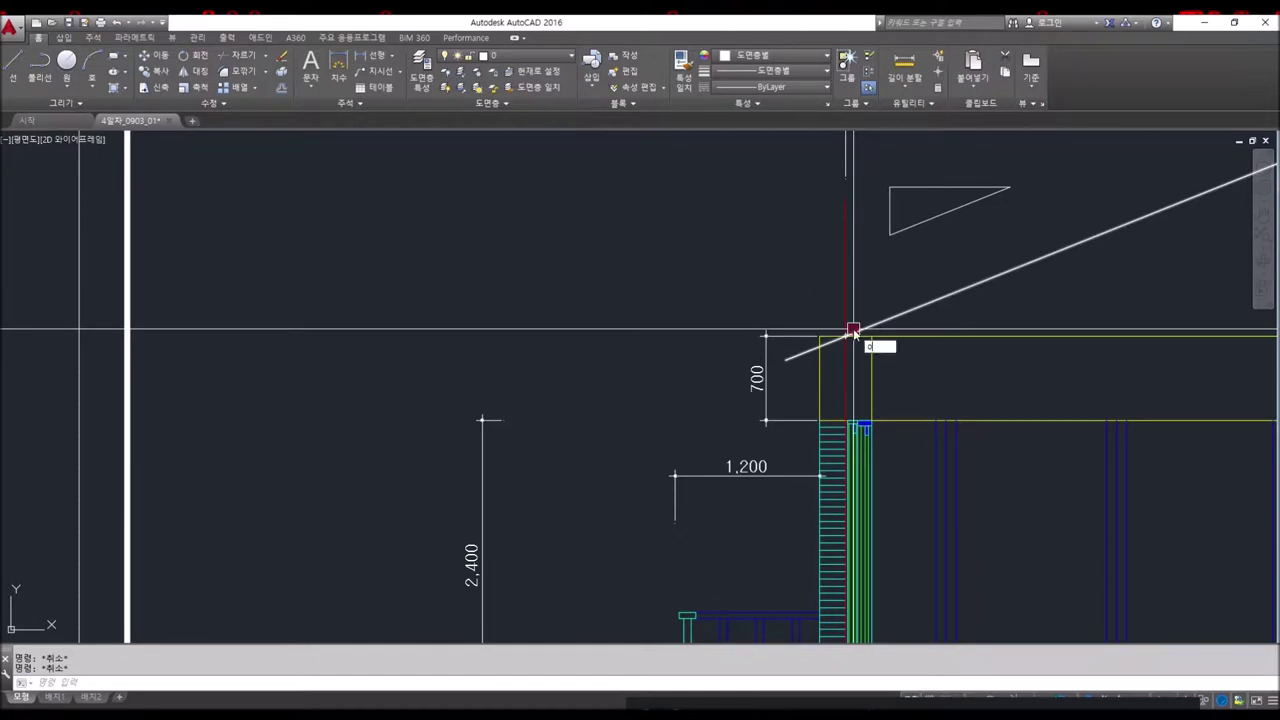
- Offset the wall centre line 600 to the left, then return to the floor plan
key("Return")
left_click(840, 298)
key("Escape")
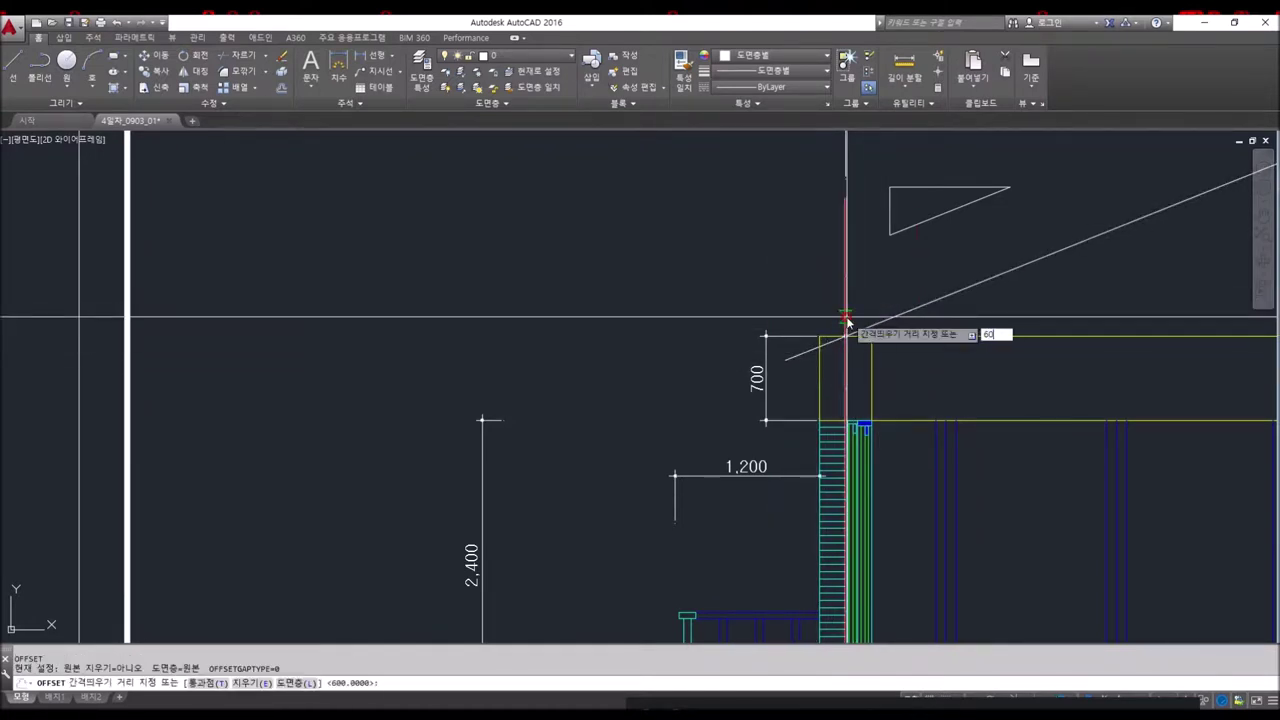
key("Return")
left_click(852, 285)
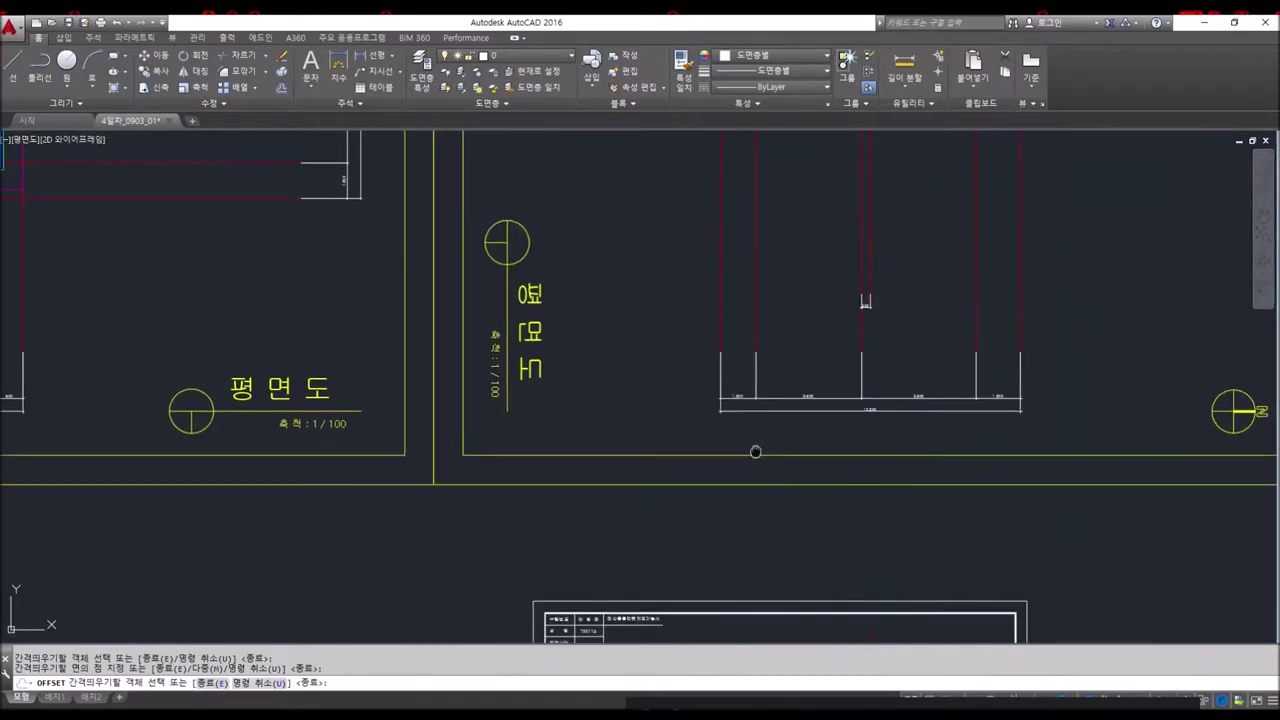
key("Escape")
scroll(755, 452, "down", 5)
scroll(740, 460, "up", 3)
scroll(740, 460, "up", 3)
scroll(733, 464, "up", 2)
scroll(733, 464, "up", 2)
key("Escape")
key("Escape")
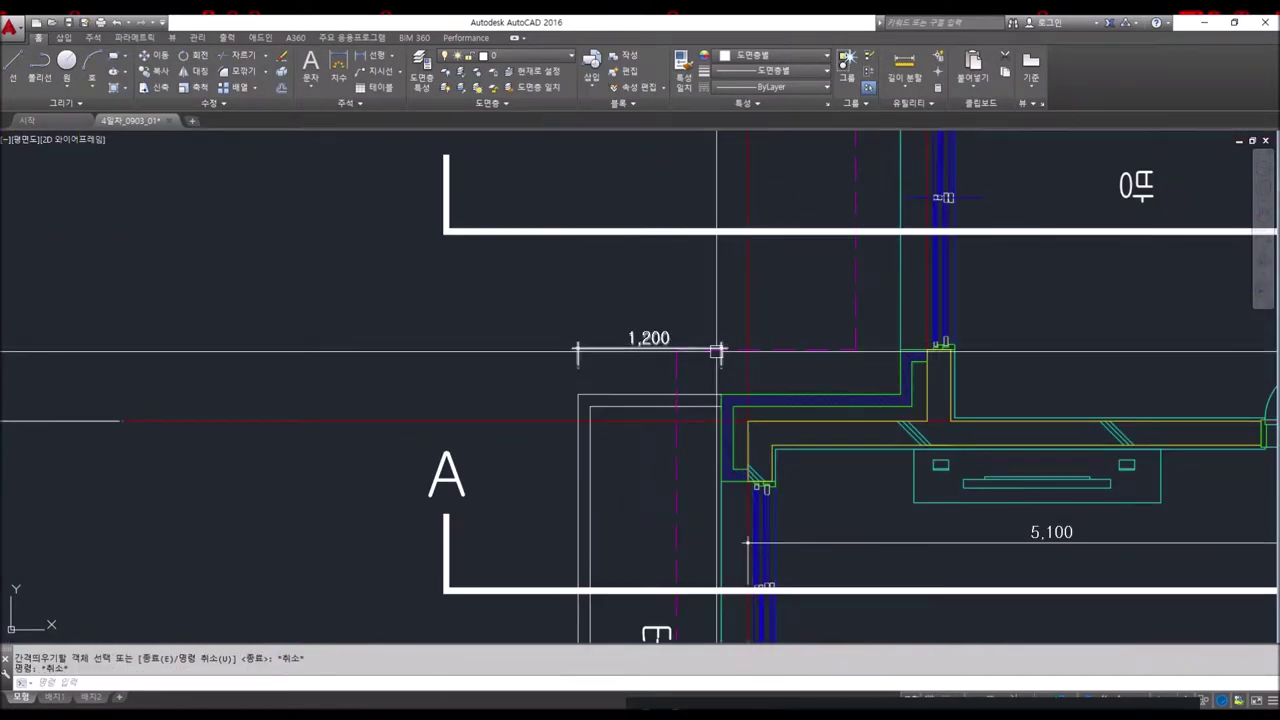
- Dimension a 600 span in the plan, placed just below the 1,200 dimension
left_click(375, 60)
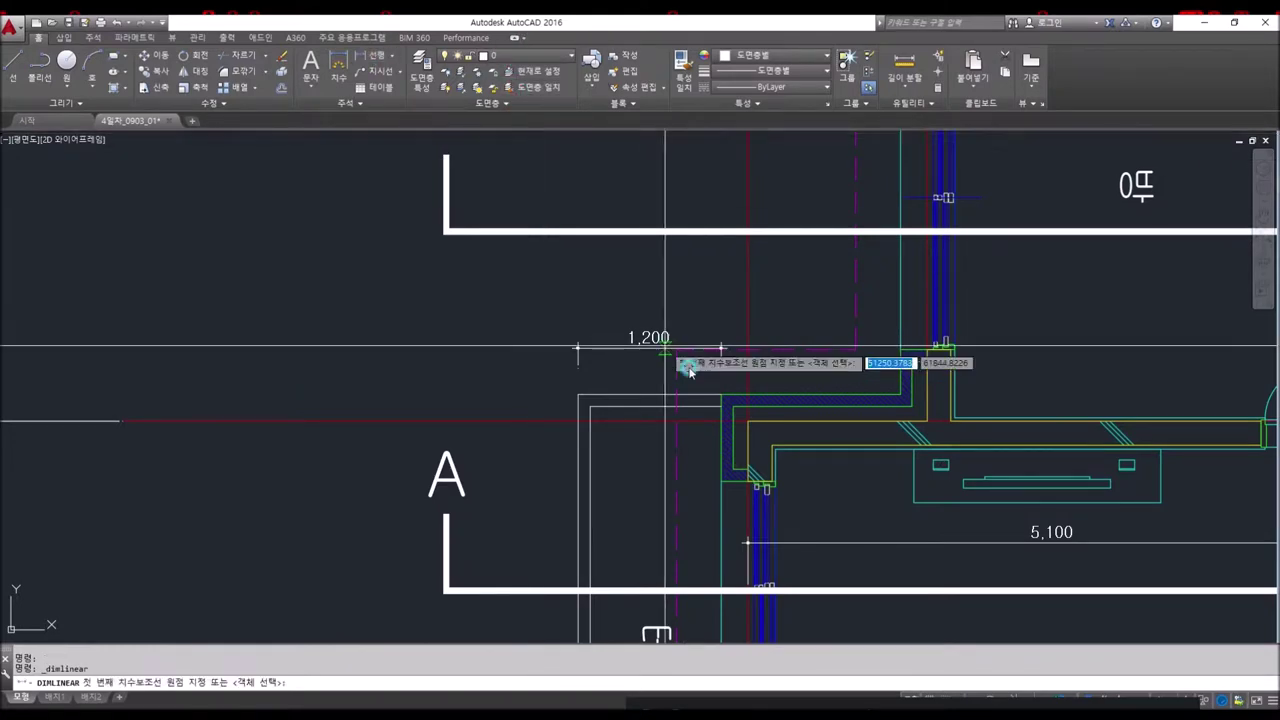
scroll(634, 355, "up", 4)
left_click(705, 397)
left_click(554, 404)
left_click(551, 352)
key("Escape")
- Check the magenta dashed hidden line's properties, then return to the section elevation
left_click(770, 289)
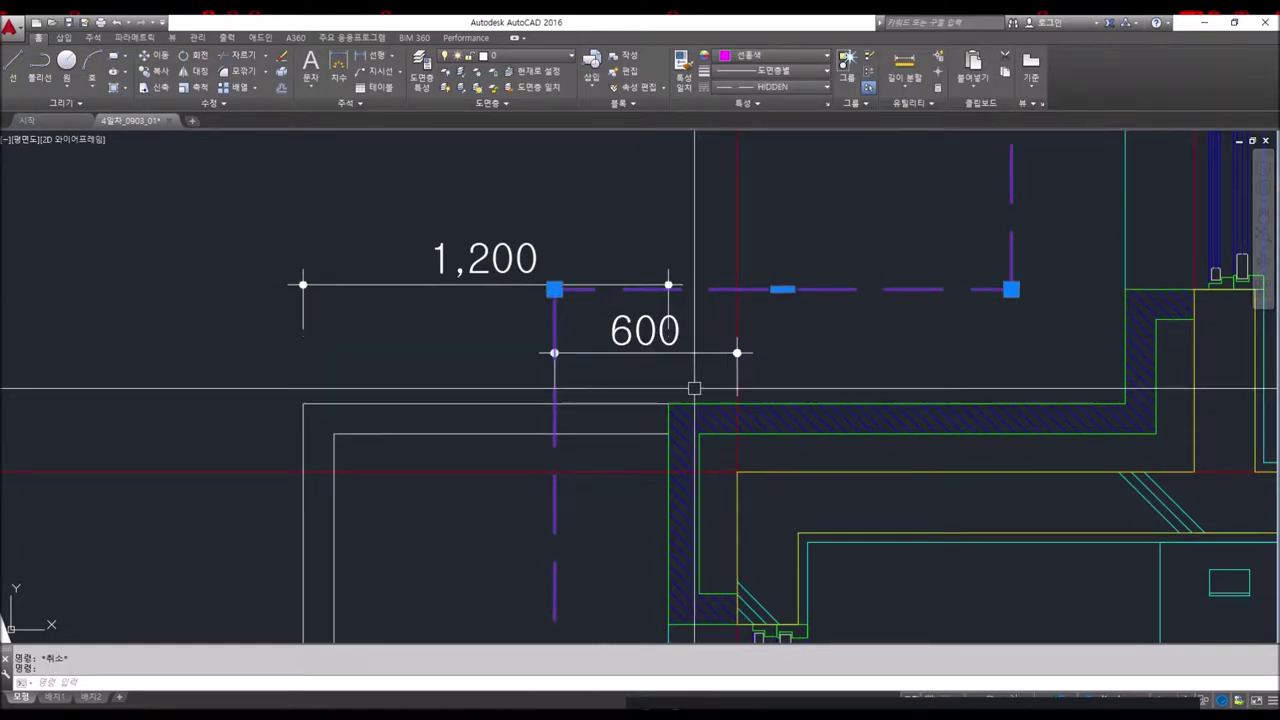
scroll(566, 381, "down", 1)
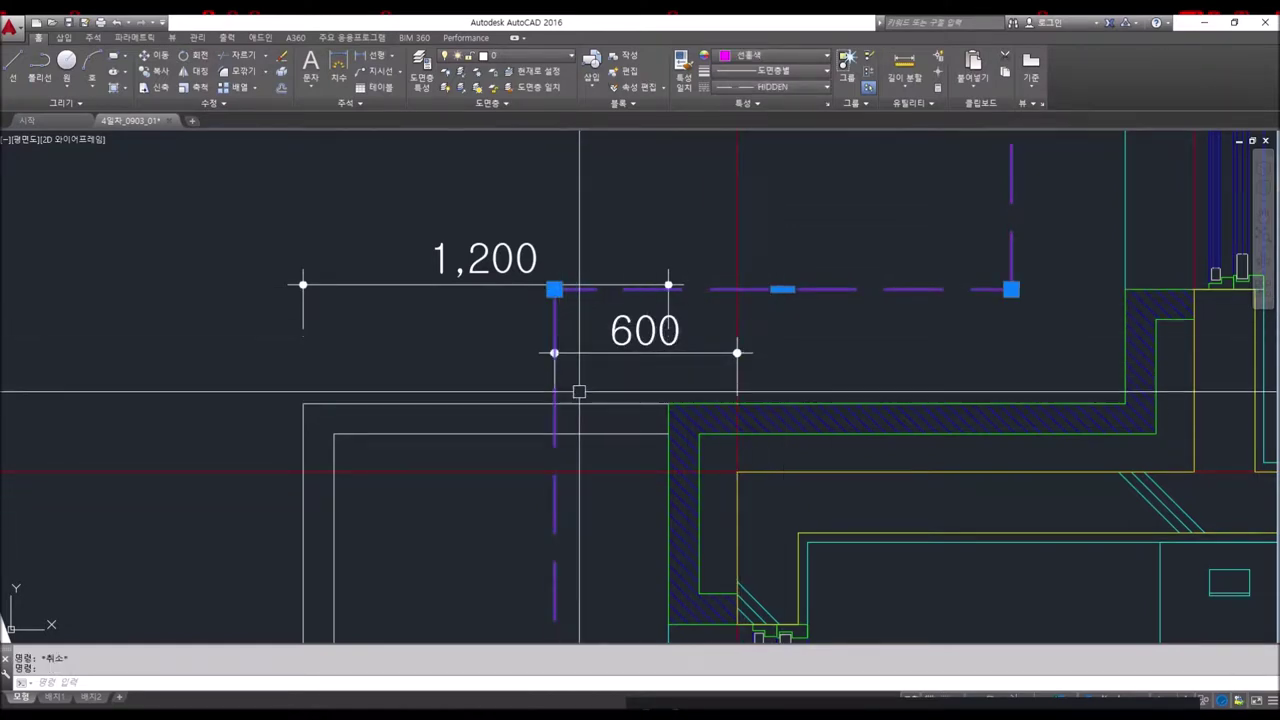
scroll(572, 380, "down", 3)
scroll(640, 372, "down", 3)
scroll(686, 492, "down", 2)
scroll(686, 492, "up", 3)
scroll(591, 423, "up", 3)
scroll(766, 371, "up", 2)
key("Escape")
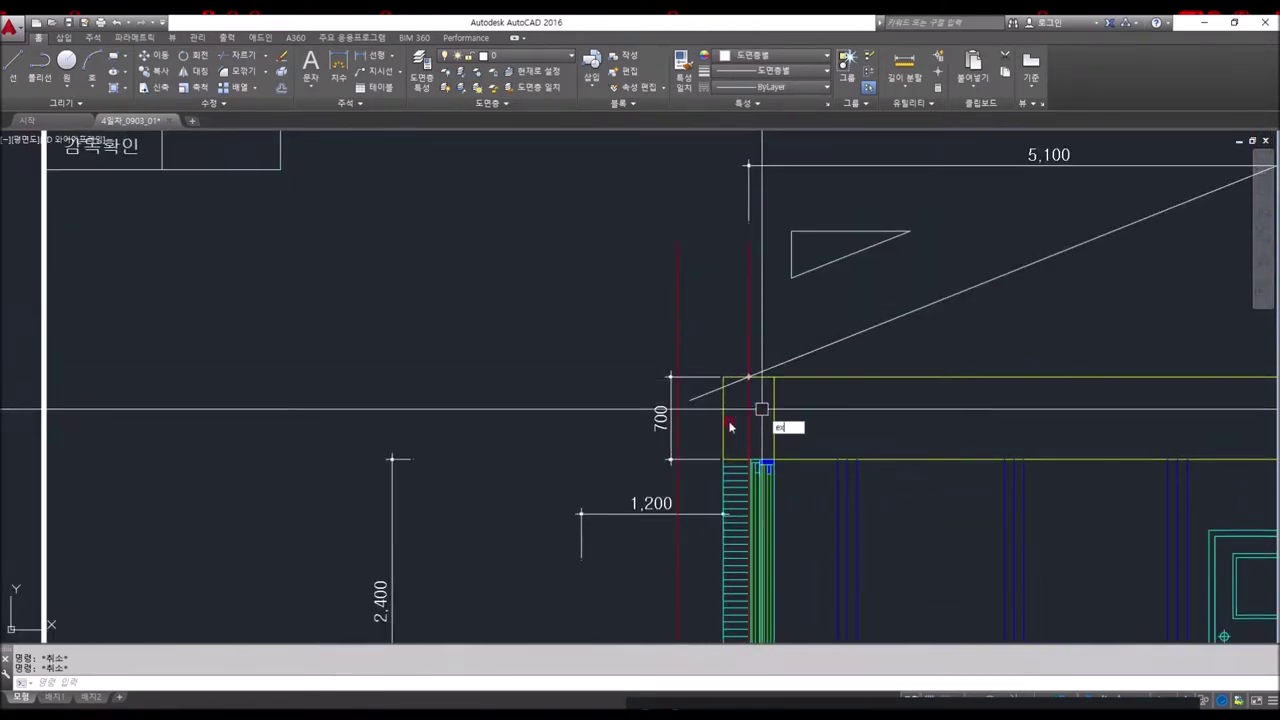
- Move the 700 dimension further to the left
key("Return")
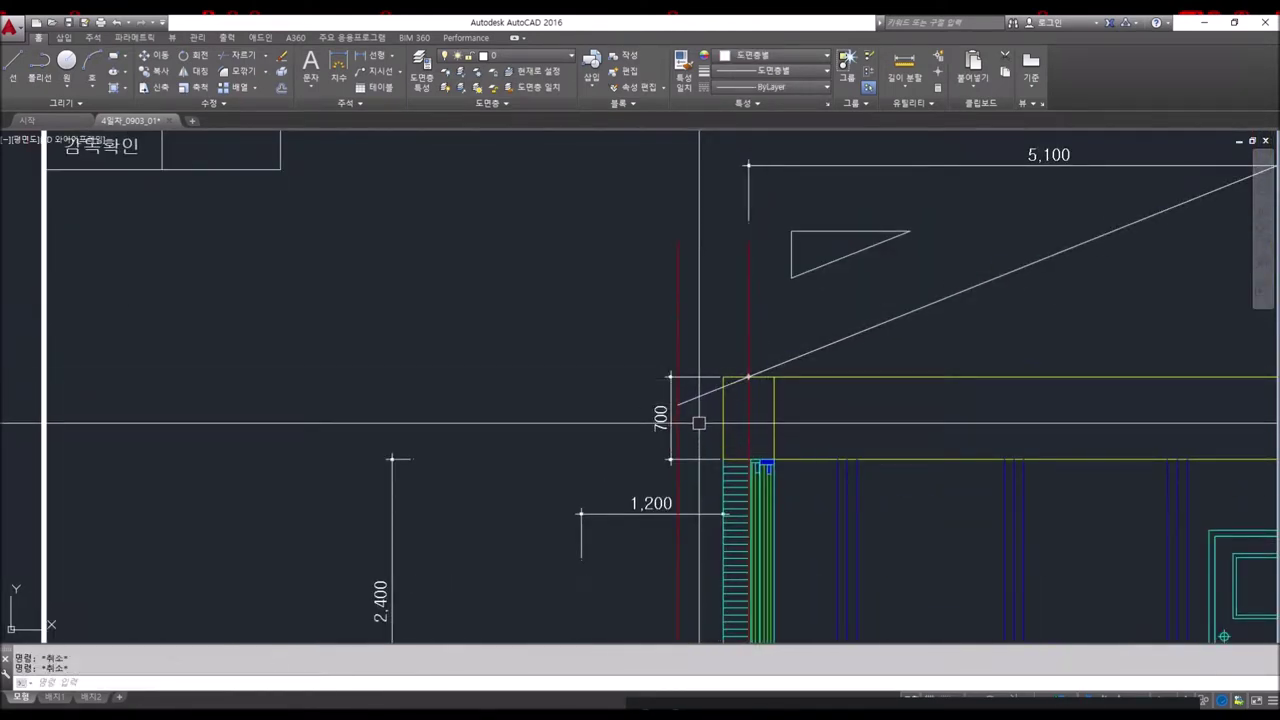
key("Return")
left_click(689, 375)
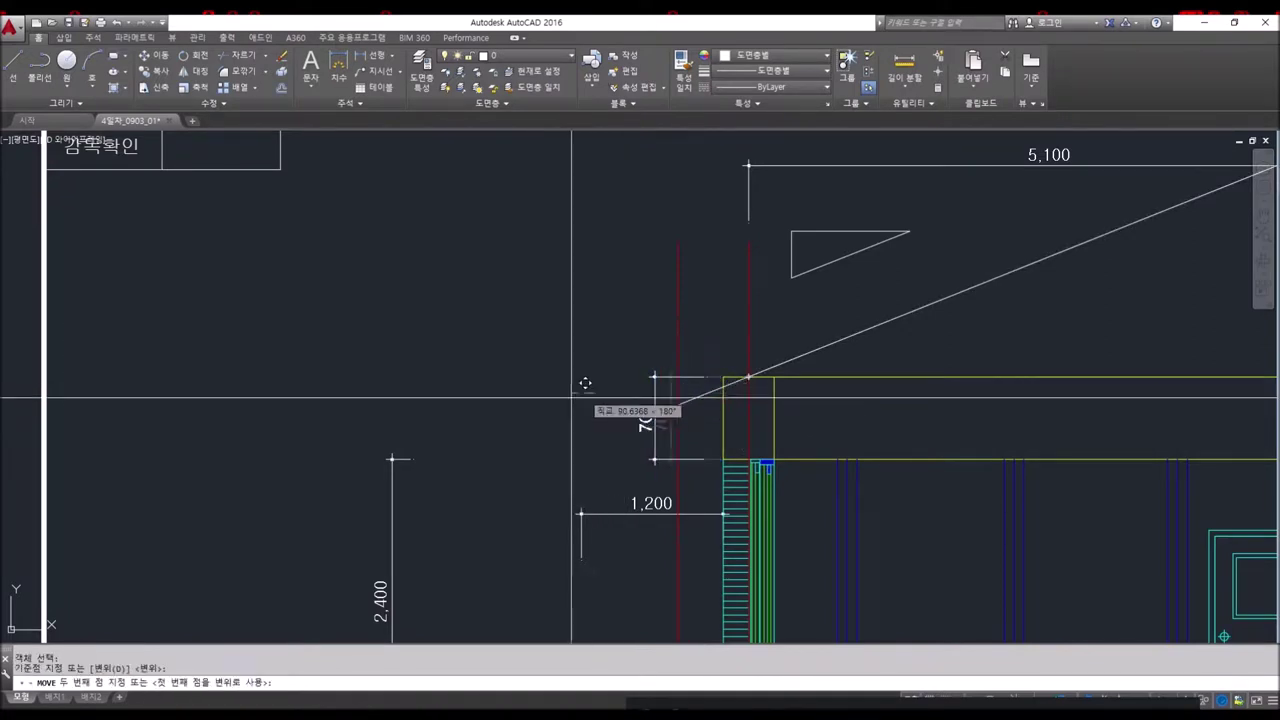
left_click(582, 377)
scroll(764, 343, "up", 2)
key("Escape")
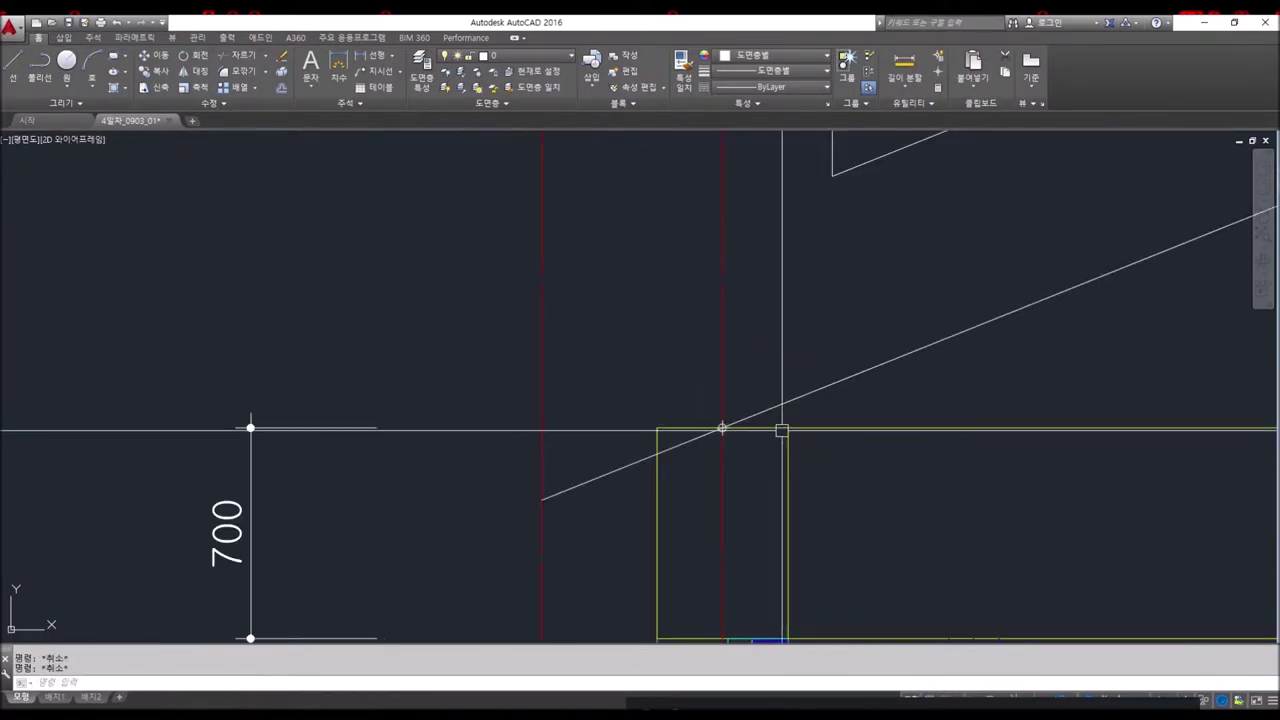
- Offset the roof slope line 150 downward
key("Return")
type("150")
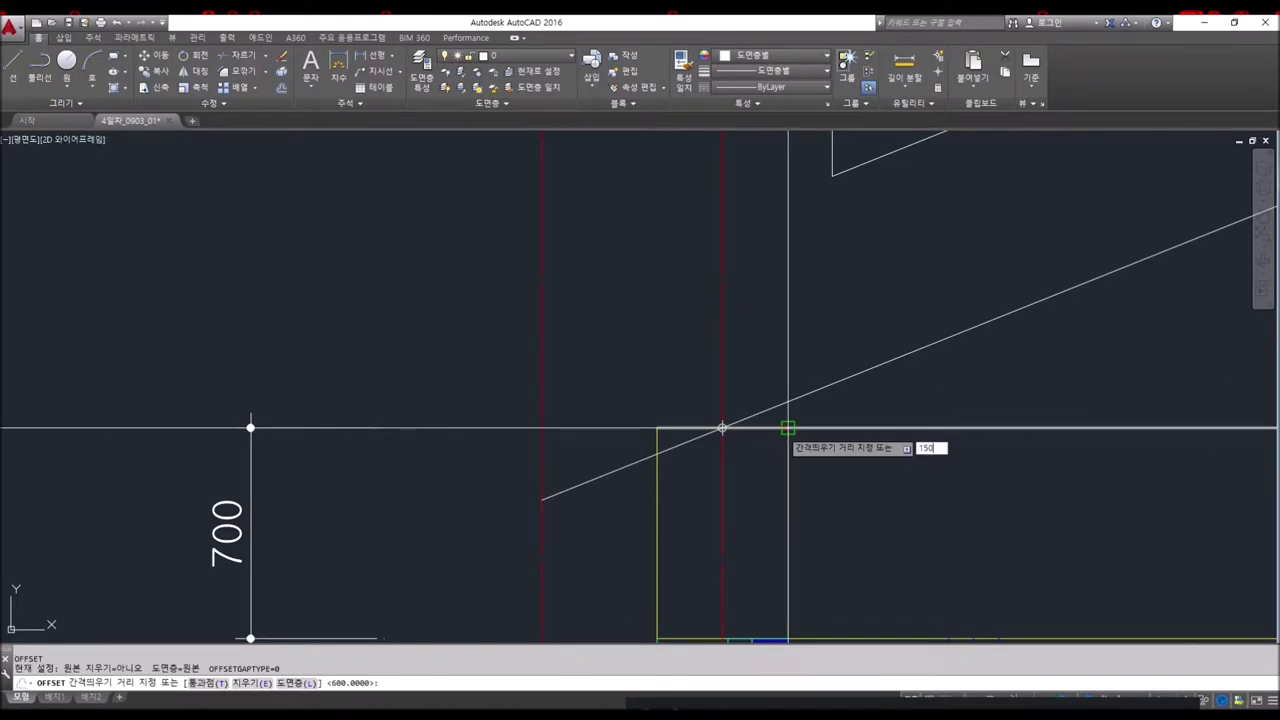
key("Return")
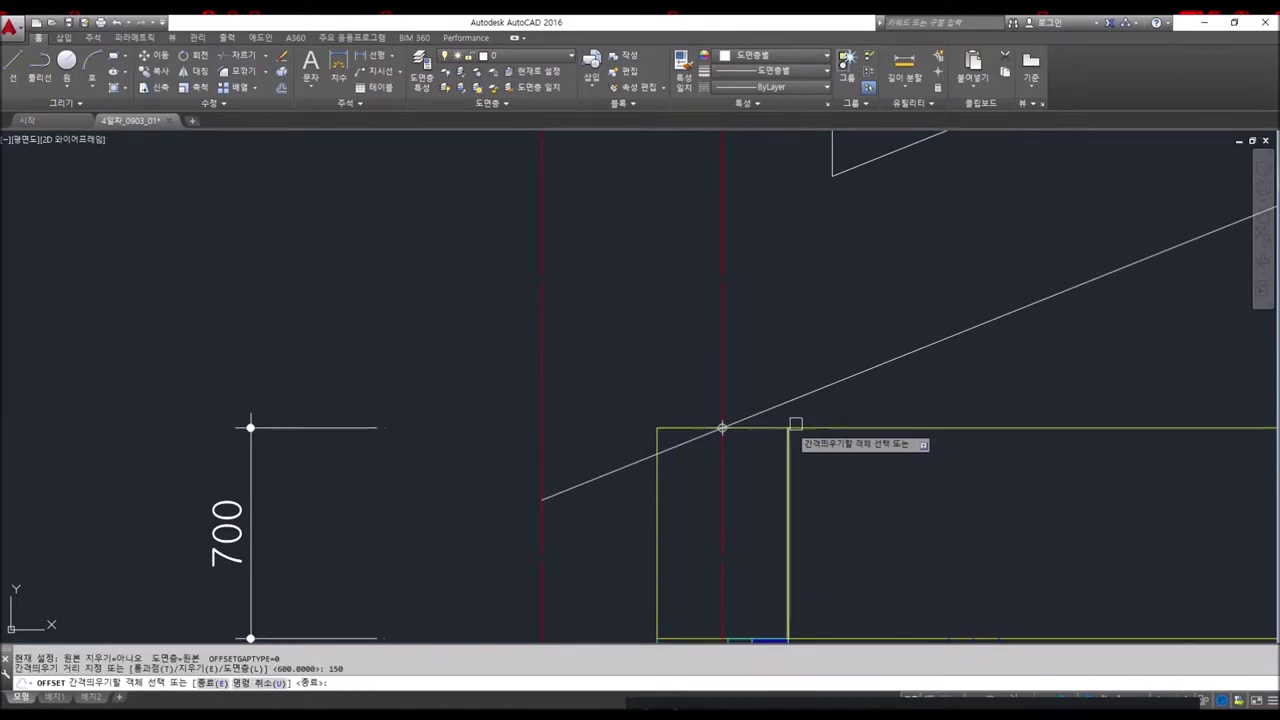
left_click(789, 402)
left_click(951, 545)
middle_click_drag(637, 554, 678, 383)
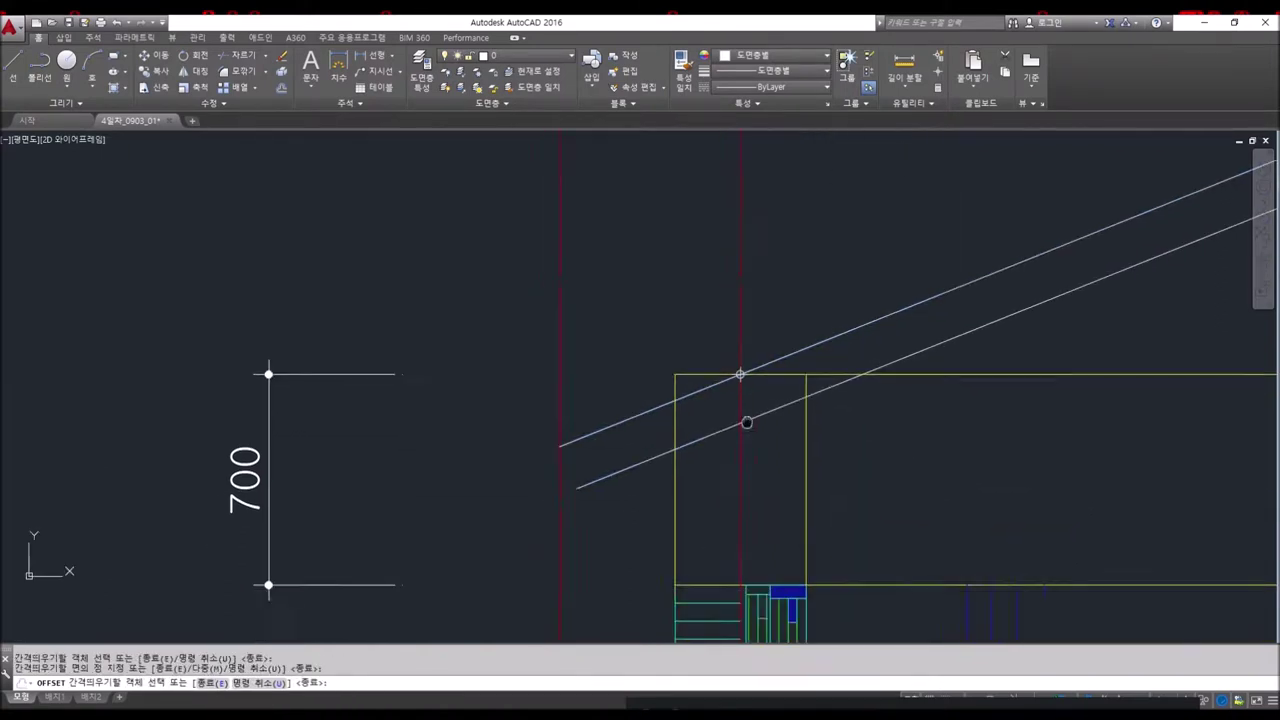
key("Escape")
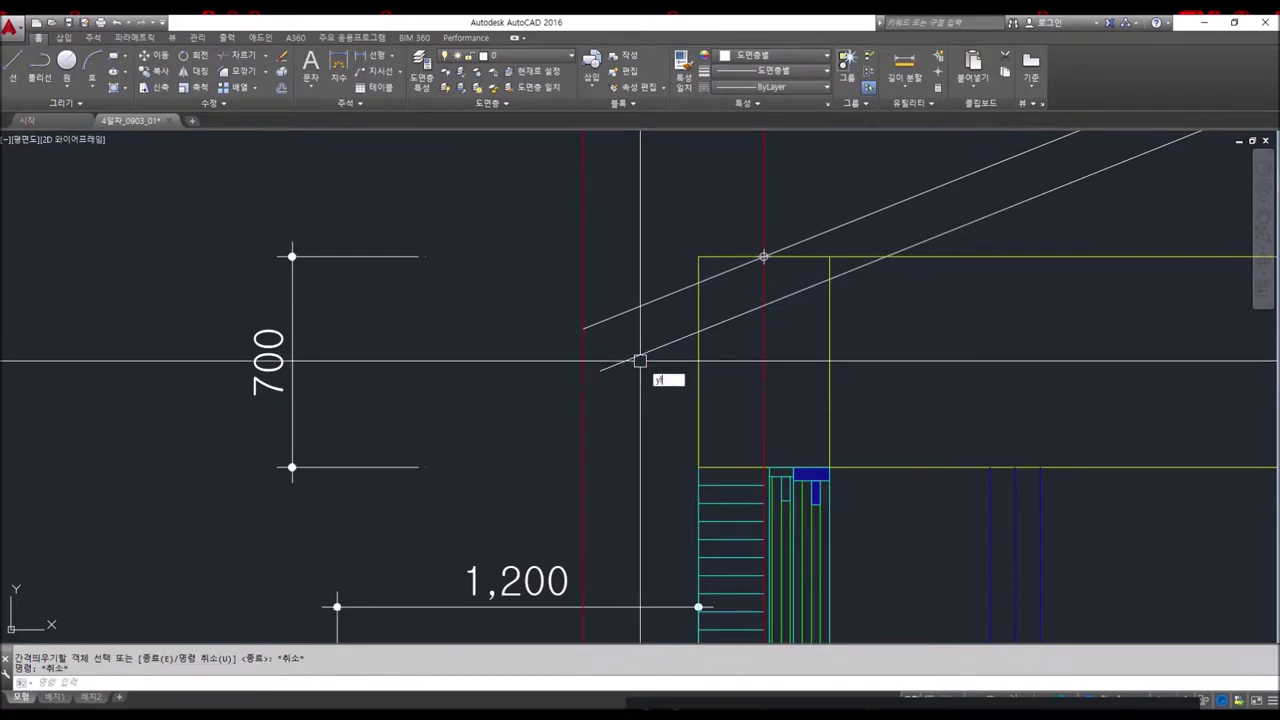
- Fillet the lower offset roof line so it ends at the left centre line
key("Escape")
type("l")
key("Escape")
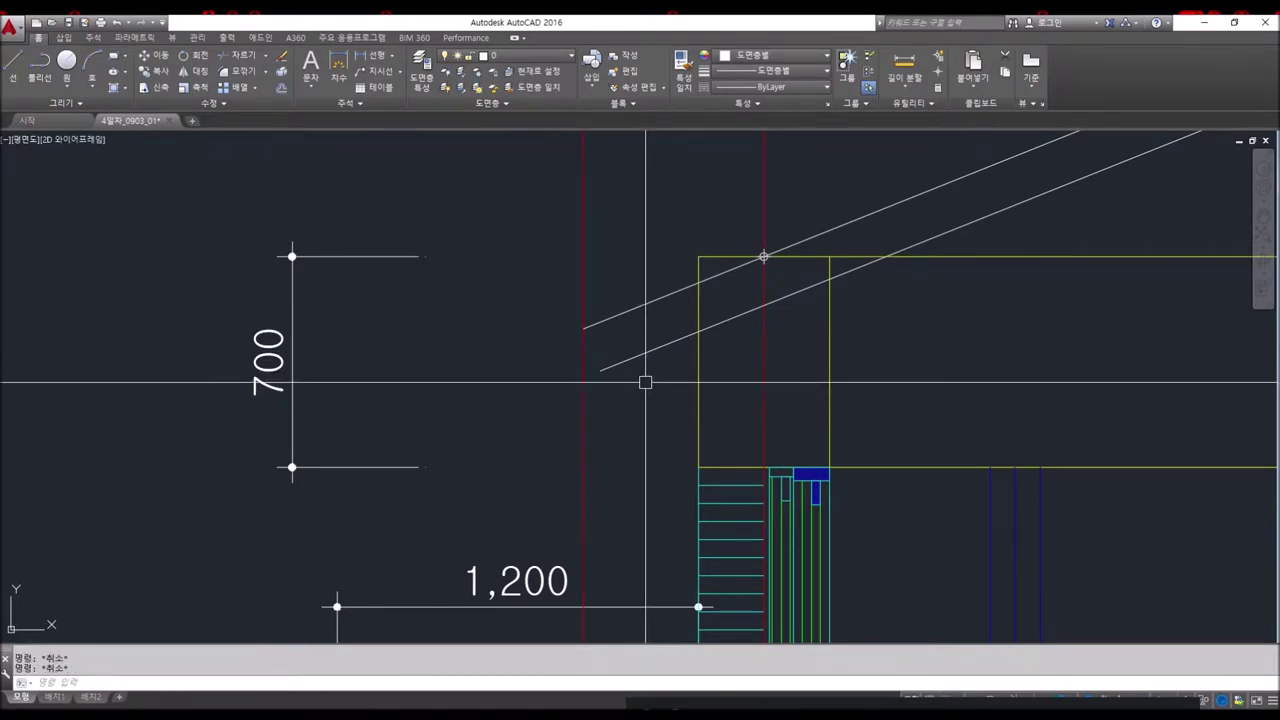
key("Return")
left_click(600, 323)
left_click(600, 323)
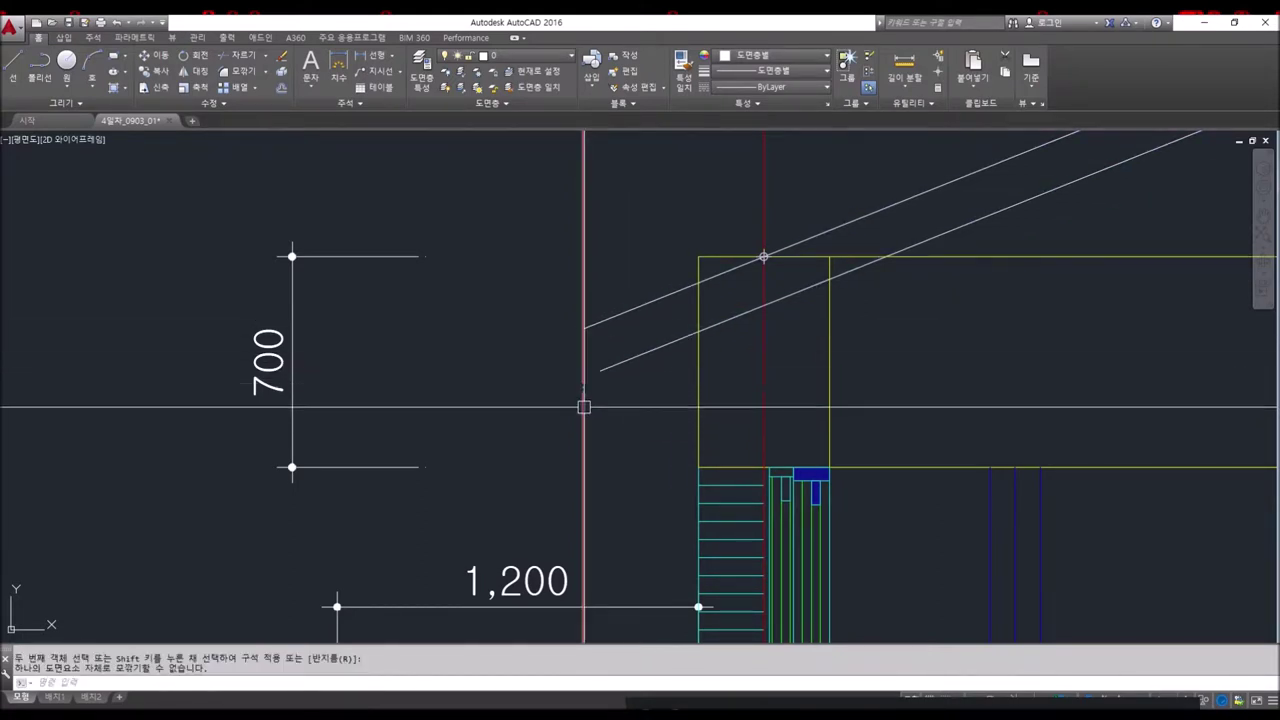
key("Escape")
type("f")
key("Return")
left_click(601, 322)
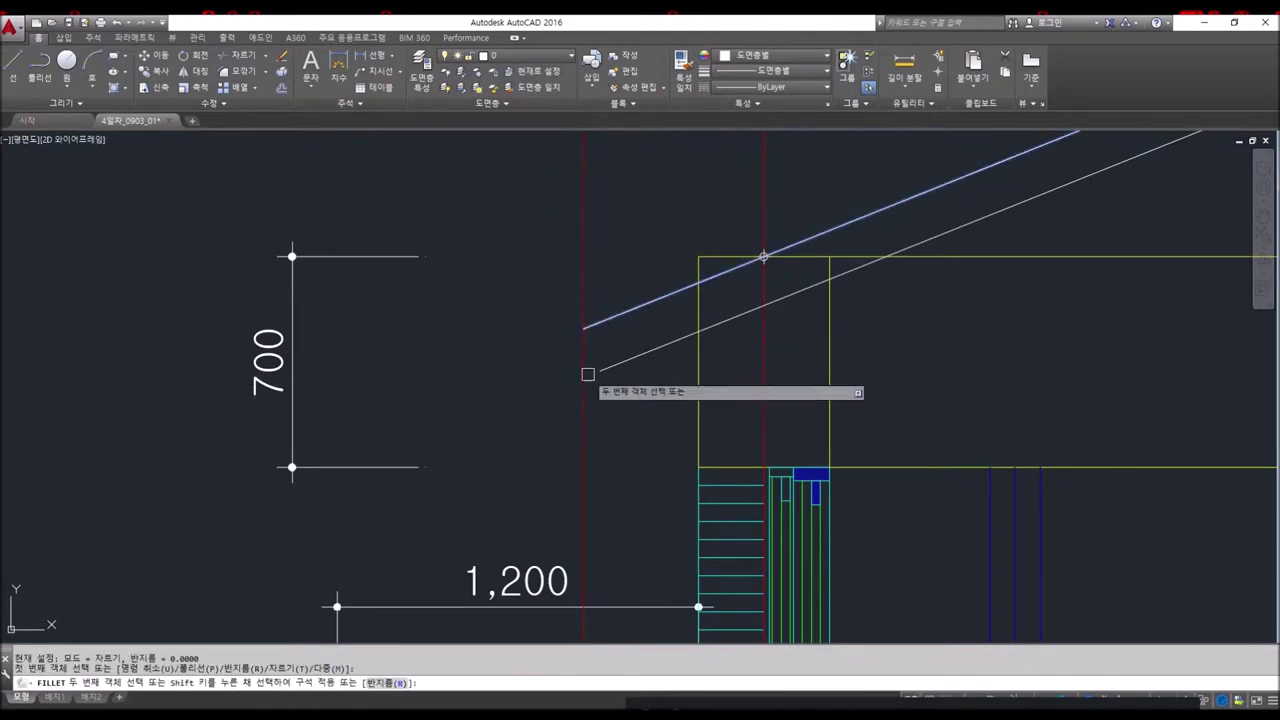
left_click(583, 398)
- Offset the red vertical line 150 to the right
type("o")
key("Return")
type("150")
key("Return")
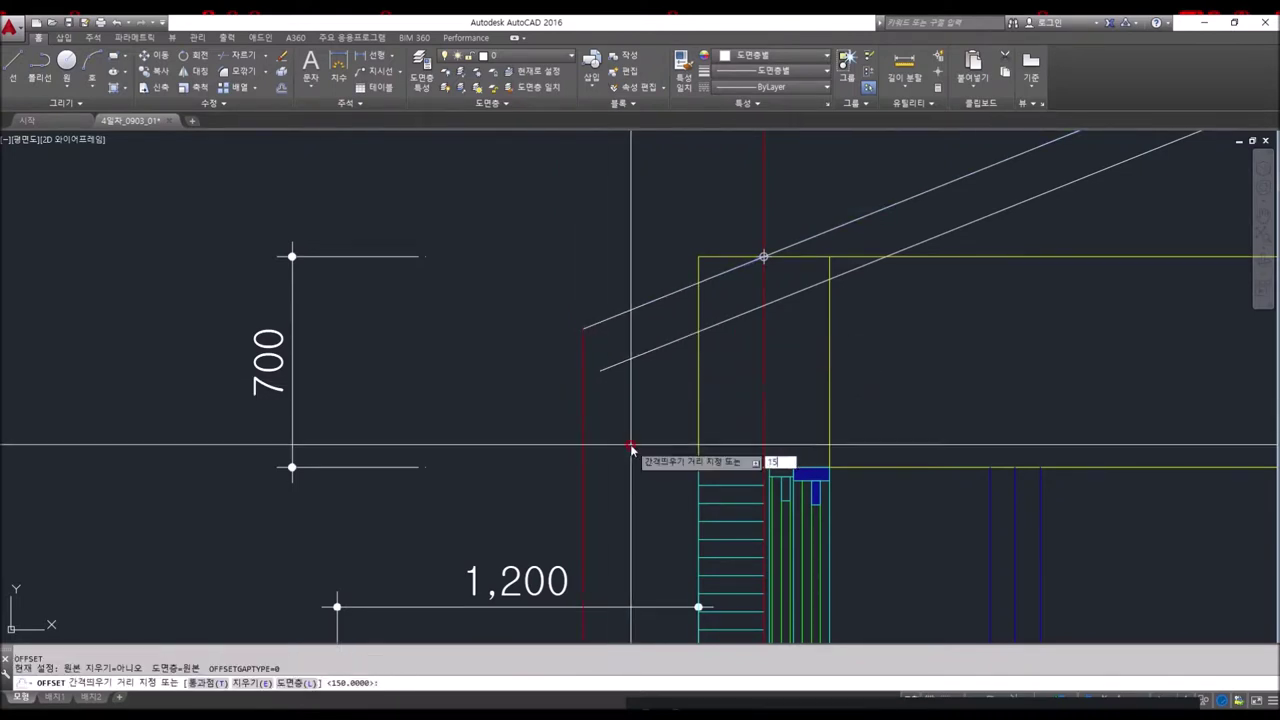
left_click(584, 448)
left_click(663, 449)
key("Return")
type("l")
key("Return")
key("Escape")
key("Escape")
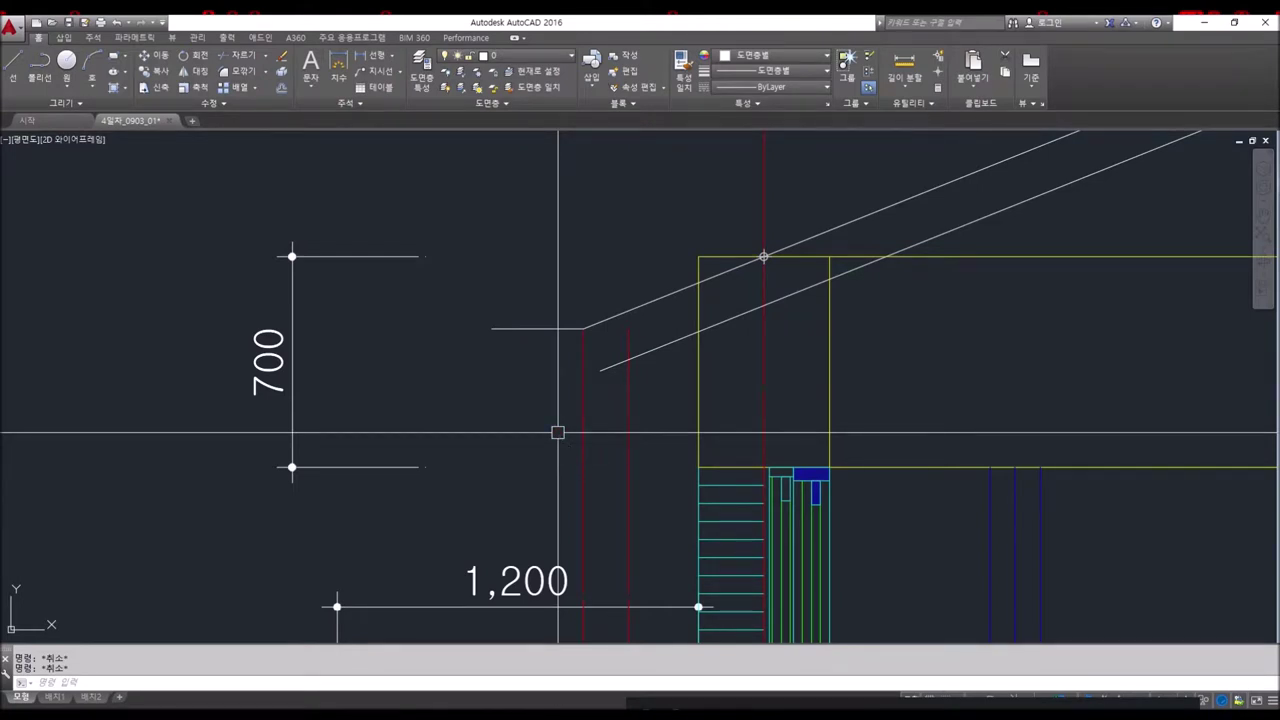
type("20")
key("Return")
left_click(528, 329)
key("Escape")
key("Escape")
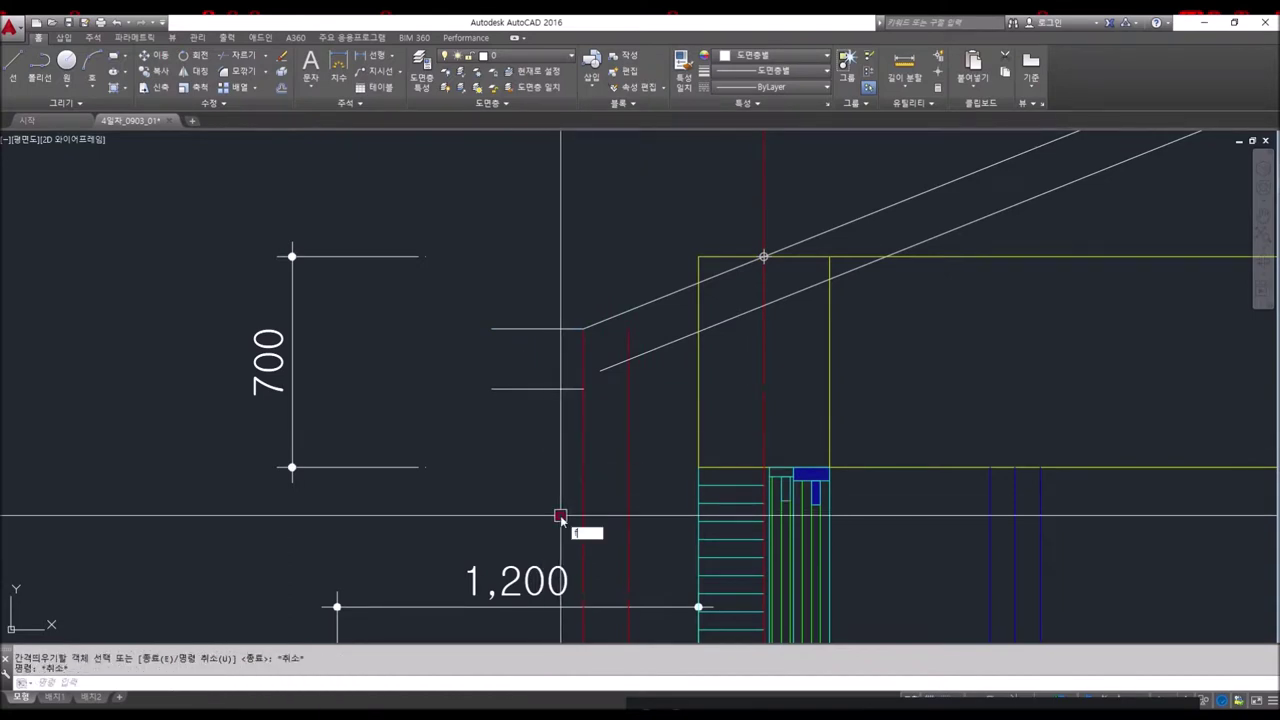
- Fillet the eave lines into corners, closing the rafter tail against the red vertical
key("Return")
left_click(624, 348)
left_click(551, 386)
key("Return")
left_click(585, 369)
left_click(606, 386)
key("Return")
left_click(587, 355)
key("Escape")
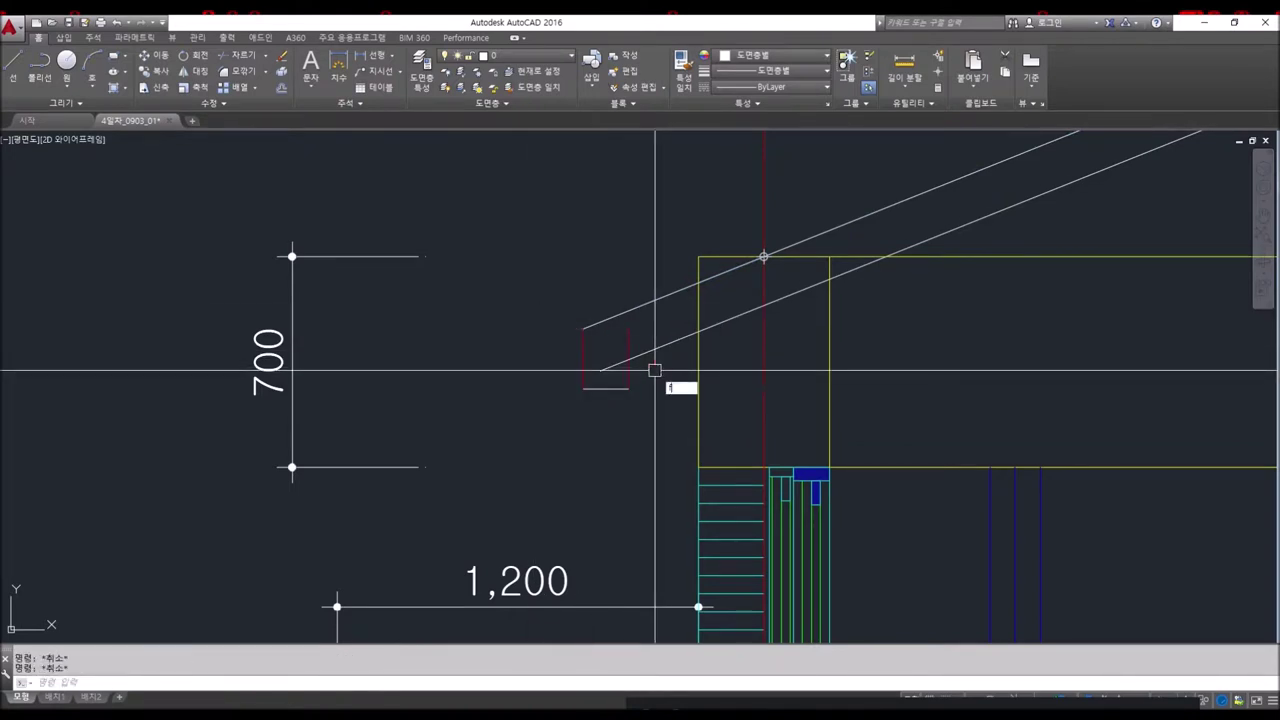
key("Return")
left_click(614, 362)
left_click(628, 372)
key("Escape")
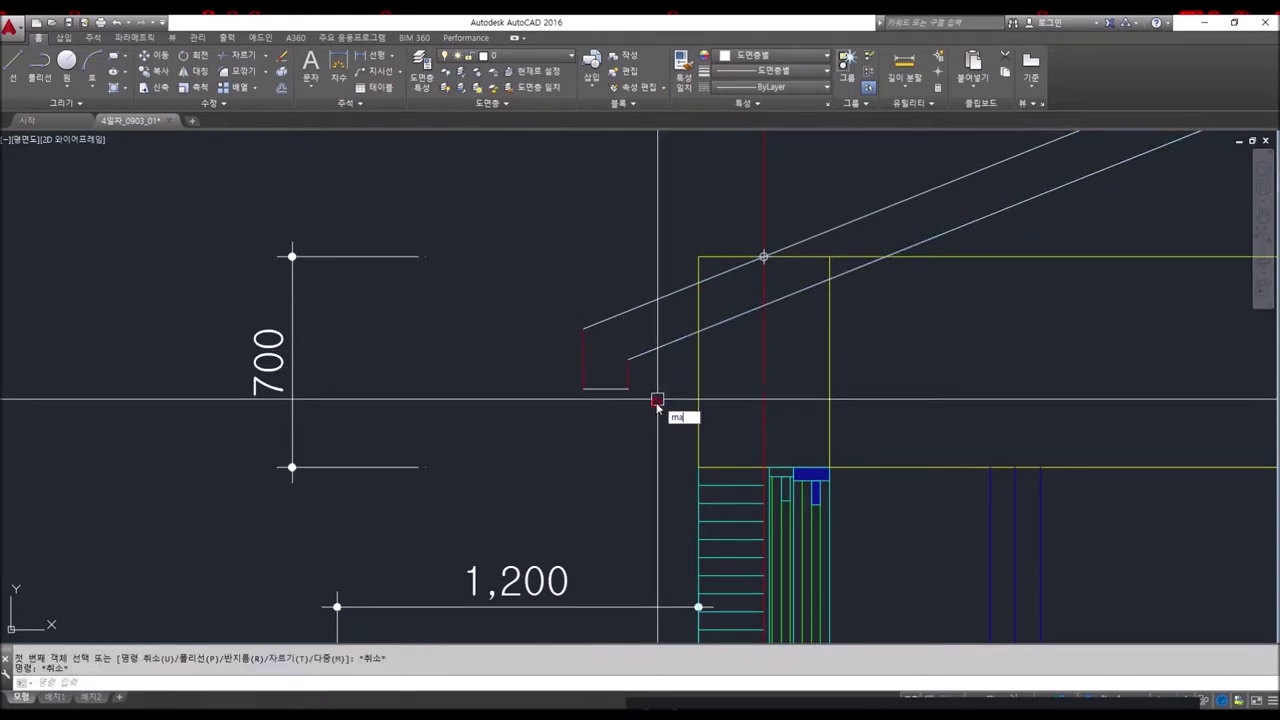
- Match the wall's yellow properties onto the sloped roof and eave lines
key("Return")
left_click(646, 357)
scroll(831, 337, "down", 3)
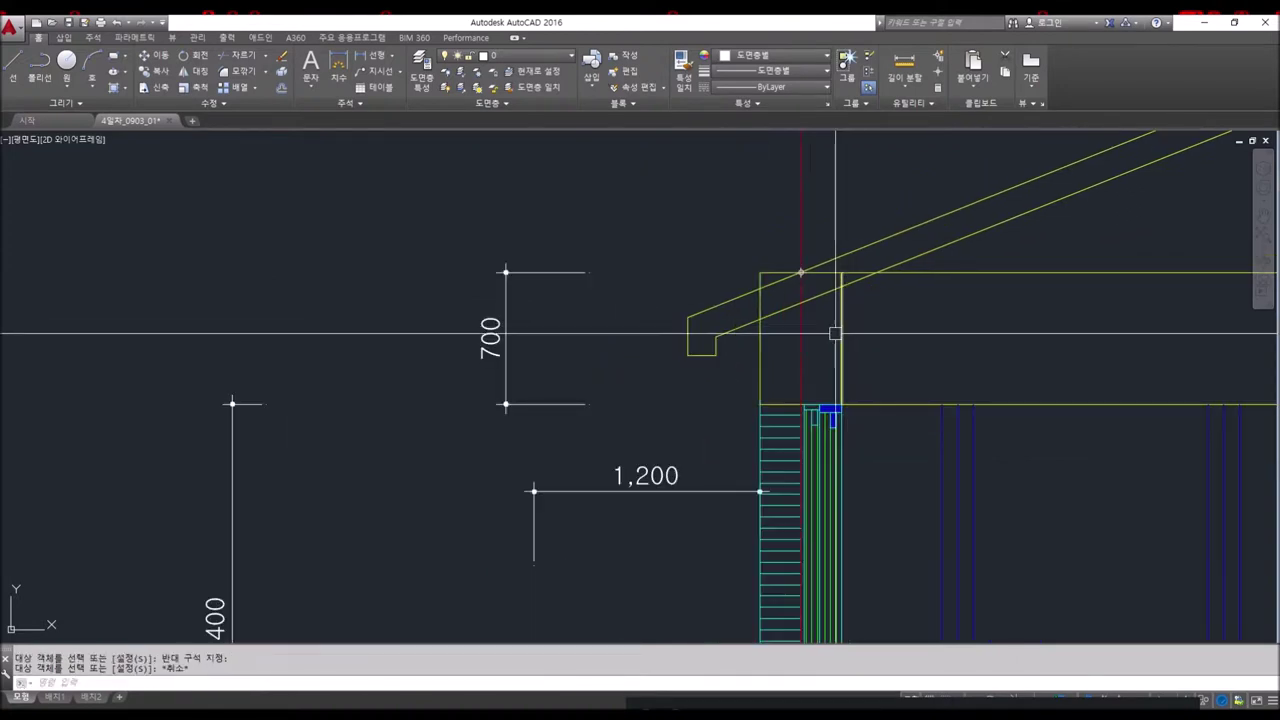
- Finish copying properties, then try trimming at the red centreline and cancel each attempt
key("Escape")
key("Return")
left_click(777, 234)
left_click(868, 348)
key("Escape")
key("Escape")
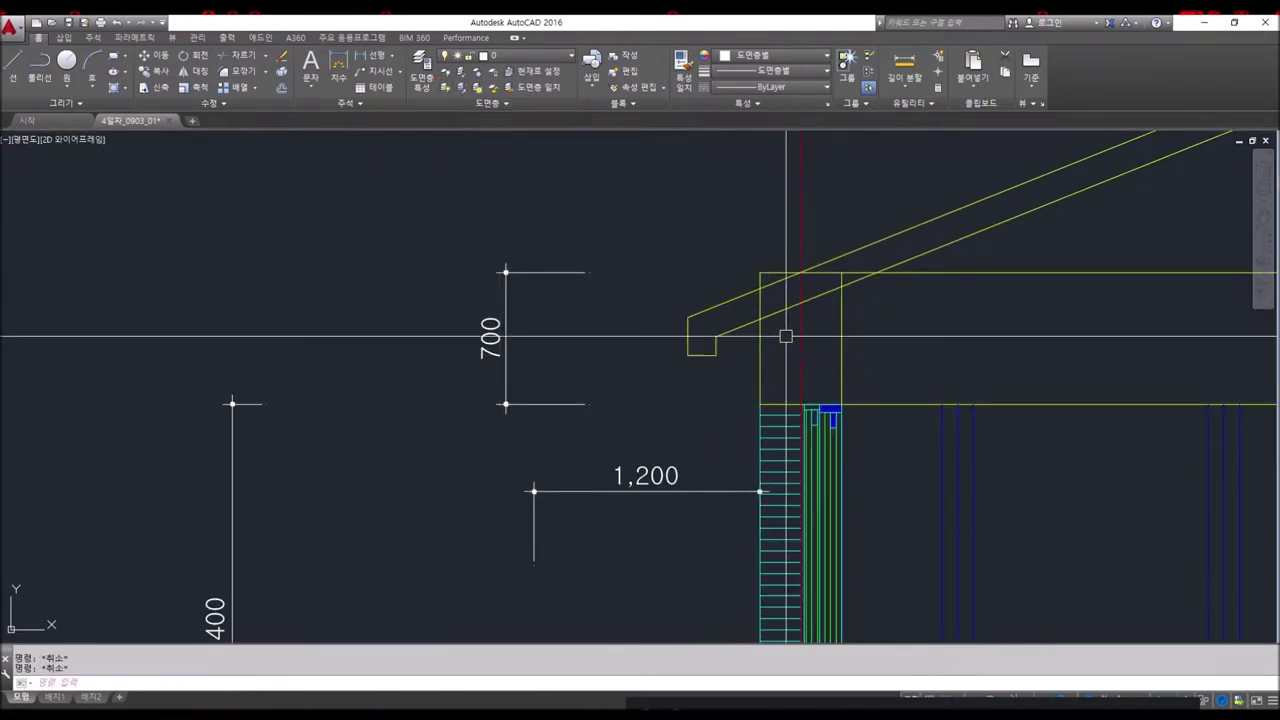
key("Return")
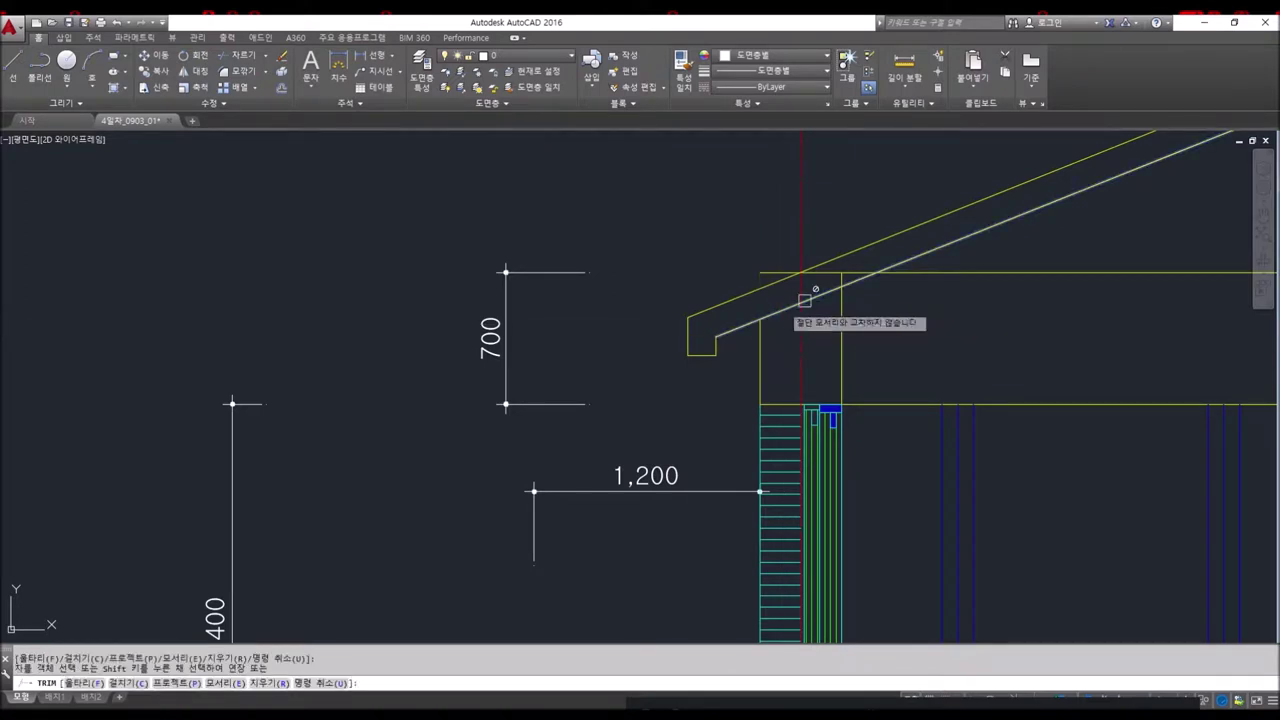
scroll(831, 282, "up", 5)
key("Escape")
key("Escape")
key("Escape")
scroll(823, 371, "down", 3)
key("Escape")
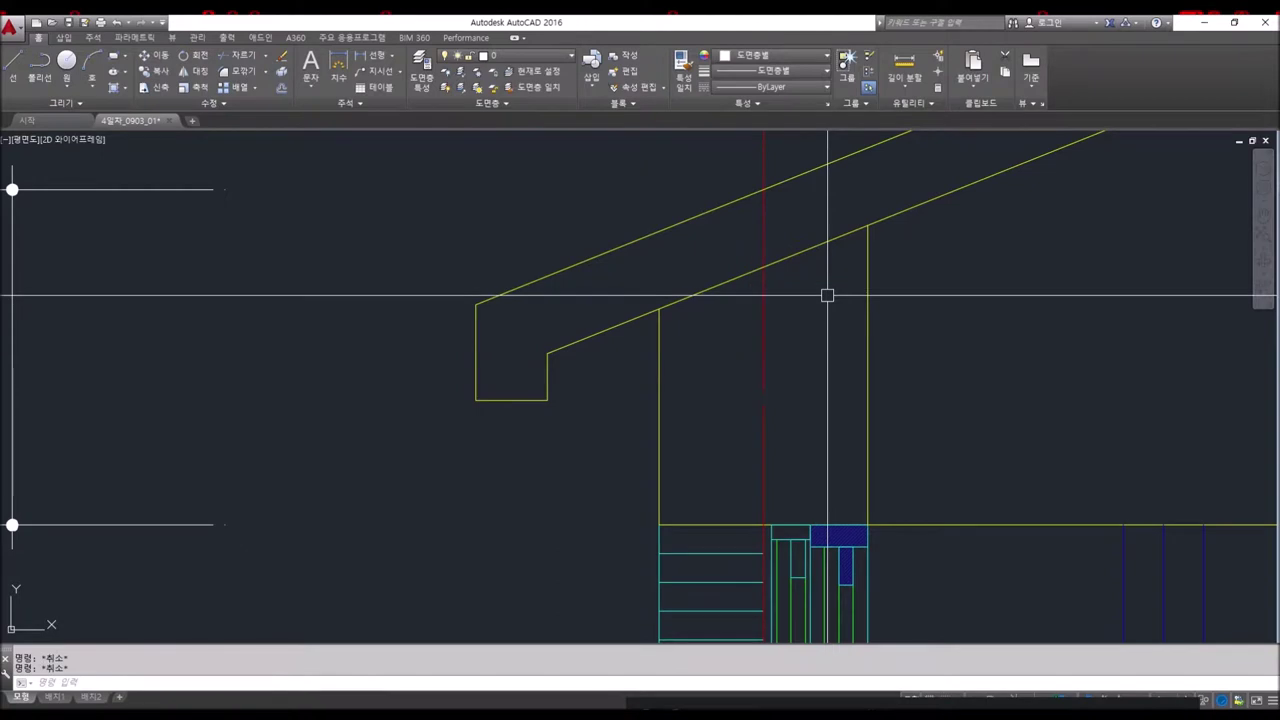
type("tr")
key("Return")
key("Return")
scroll(725, 280, "down", 3)
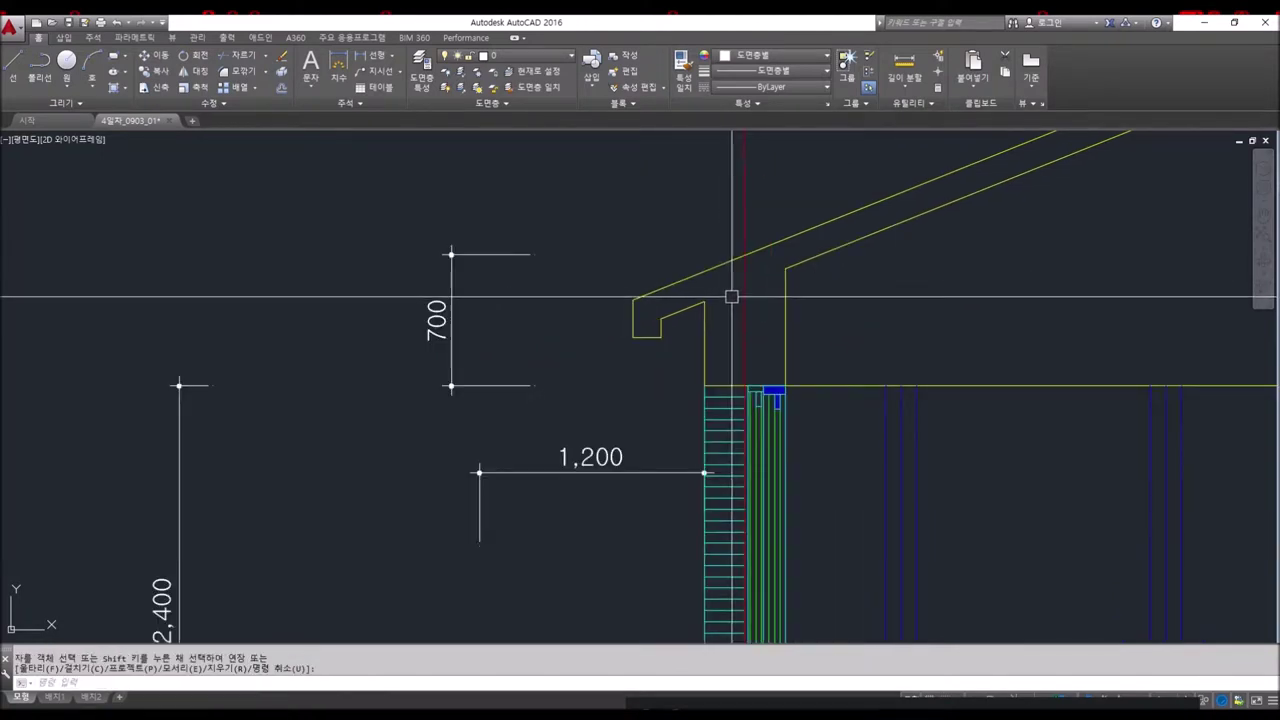
key("Escape")
key("Escape")
- Draw a horizontal line from left of the roof to the red centreline
key("Return")
left_click(541, 245)
scroll(800, 252, "up", 5)
left_click(828, 259)
key("Escape")
key("Escape")
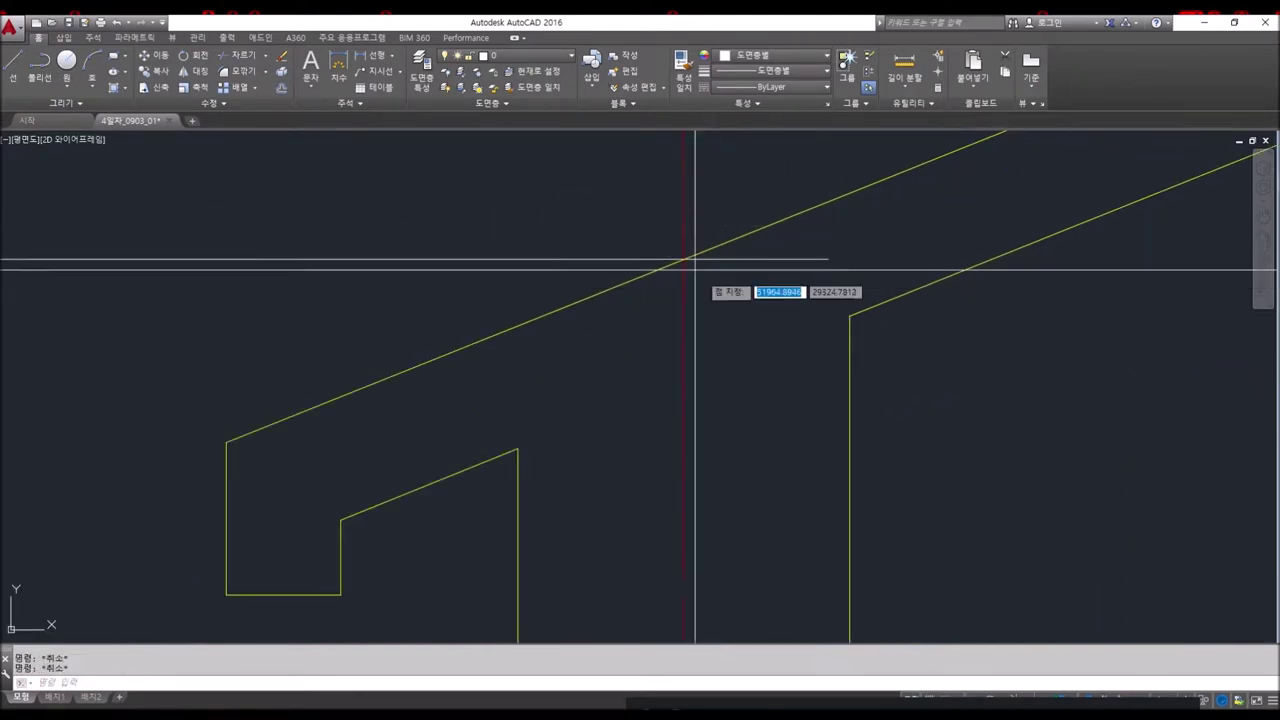
- Zoom and pan out to show the whole framed section sheet with its title block
scroll(737, 317, "up", 2)
scroll(737, 317, "down", 5)
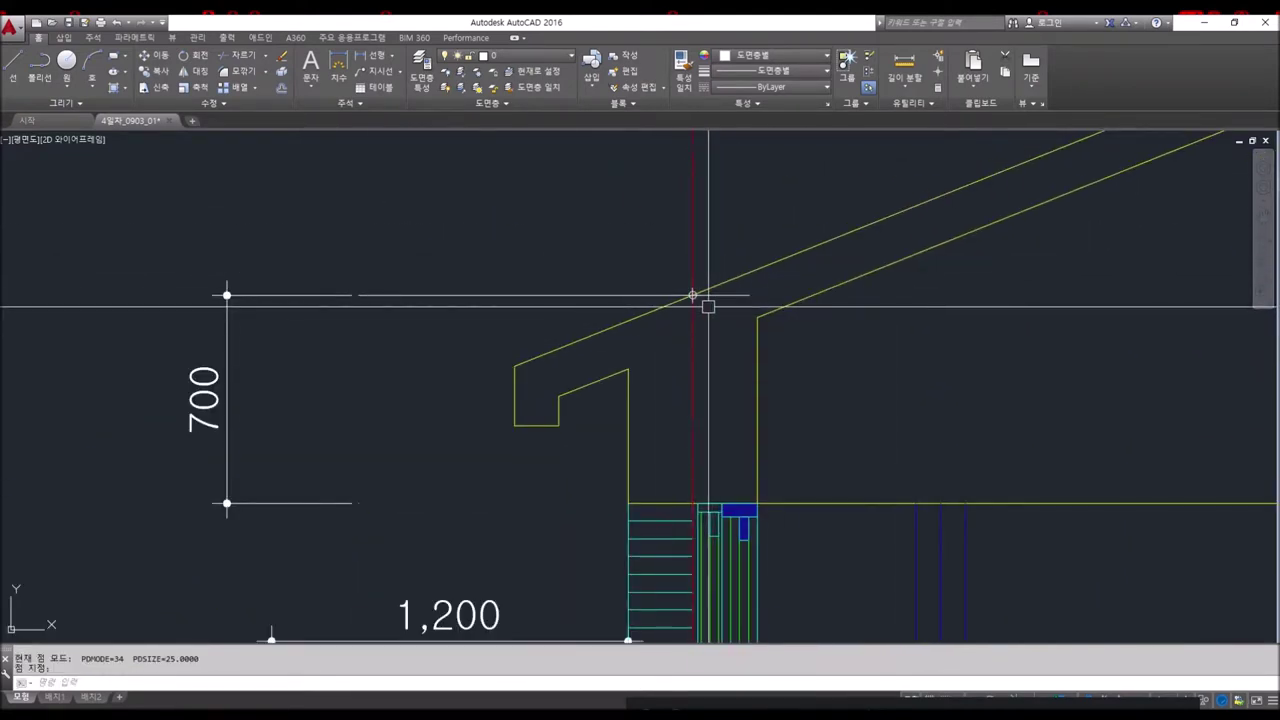
scroll(703, 299, "down", 5)
middle_click_drag(1096, 178, 962, 258)
key("Escape")
key("Escape")
scroll(940, 255, "up", 6)
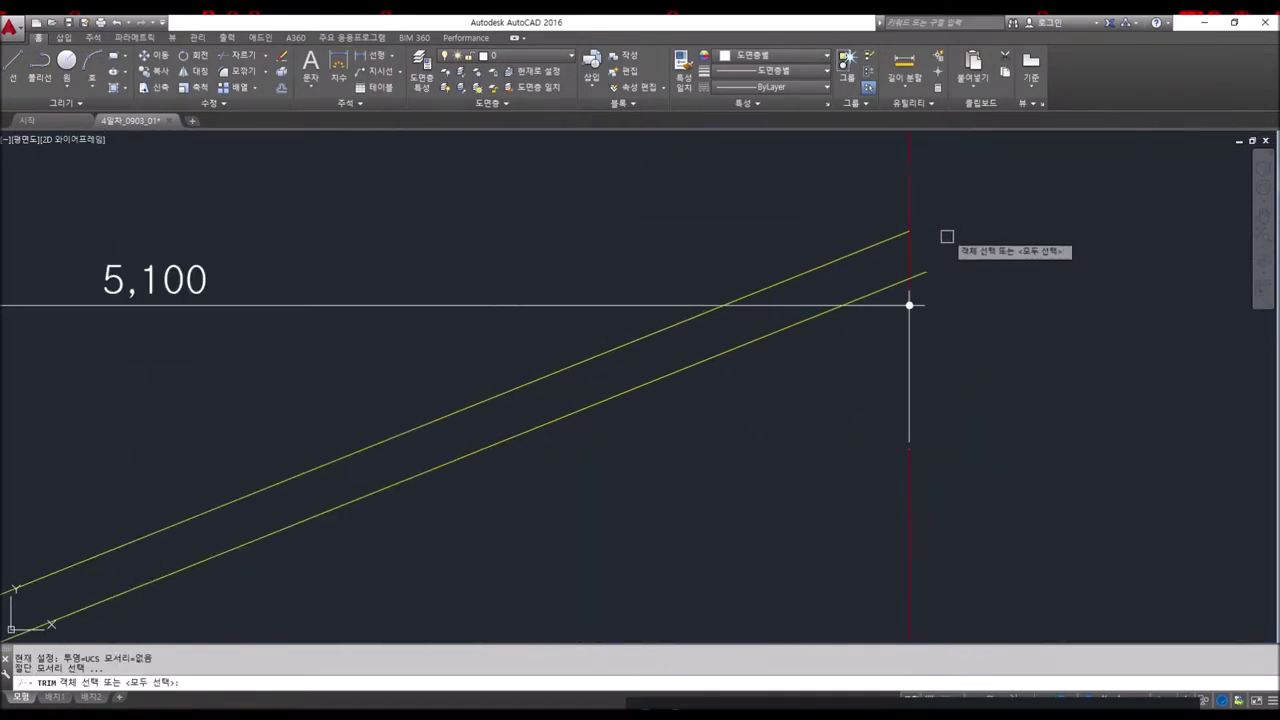
scroll(1023, 323, "down", 7)
scroll(1029, 370, "down", 1)
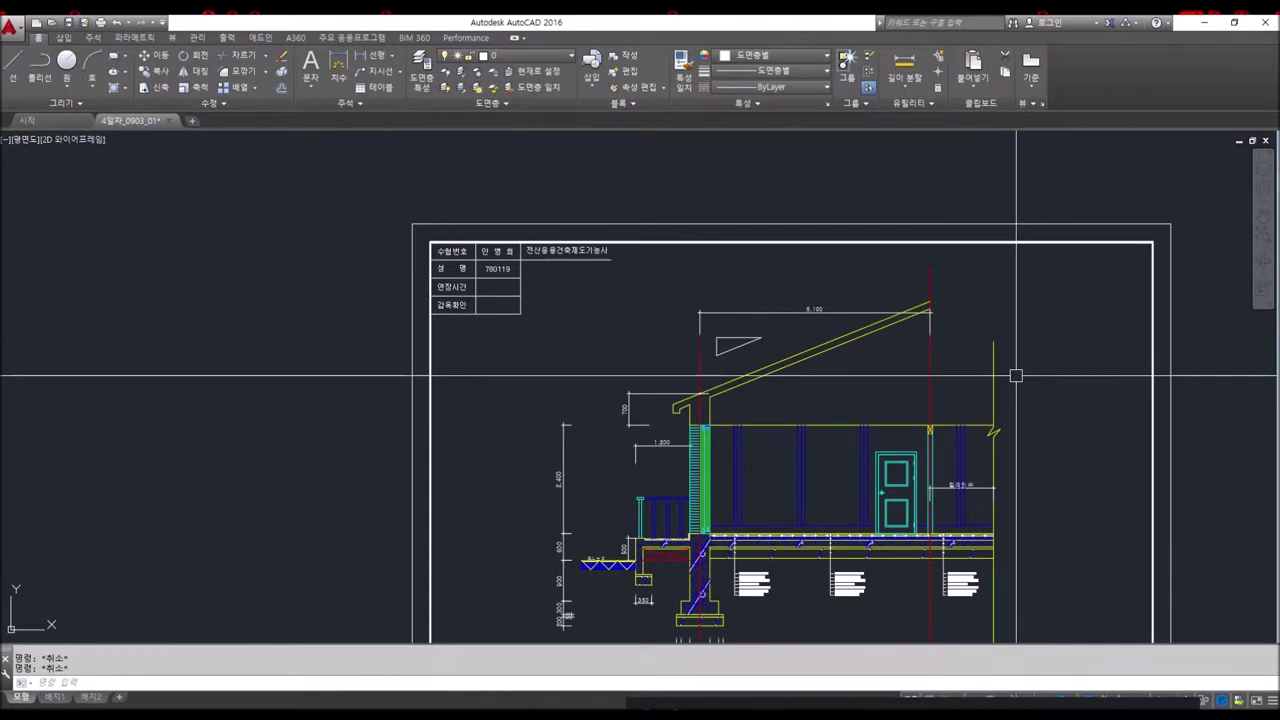
- Mirror the roof line about a vertical axis on the ridge, keeping the original
left_click(860, 332)
key("Return")
left_click(930, 306)
left_click(930, 387)
key("Return")
key("Escape")
key("Escape")
- Try stretching and trimming the right wall line, cancelling both commands
key("Return")
left_click_drag(1010, 330, 975, 355)
key("Return")
left_click(1057, 336)
key("Escape")
type("tr")
key("Return")
left_click(987, 372)
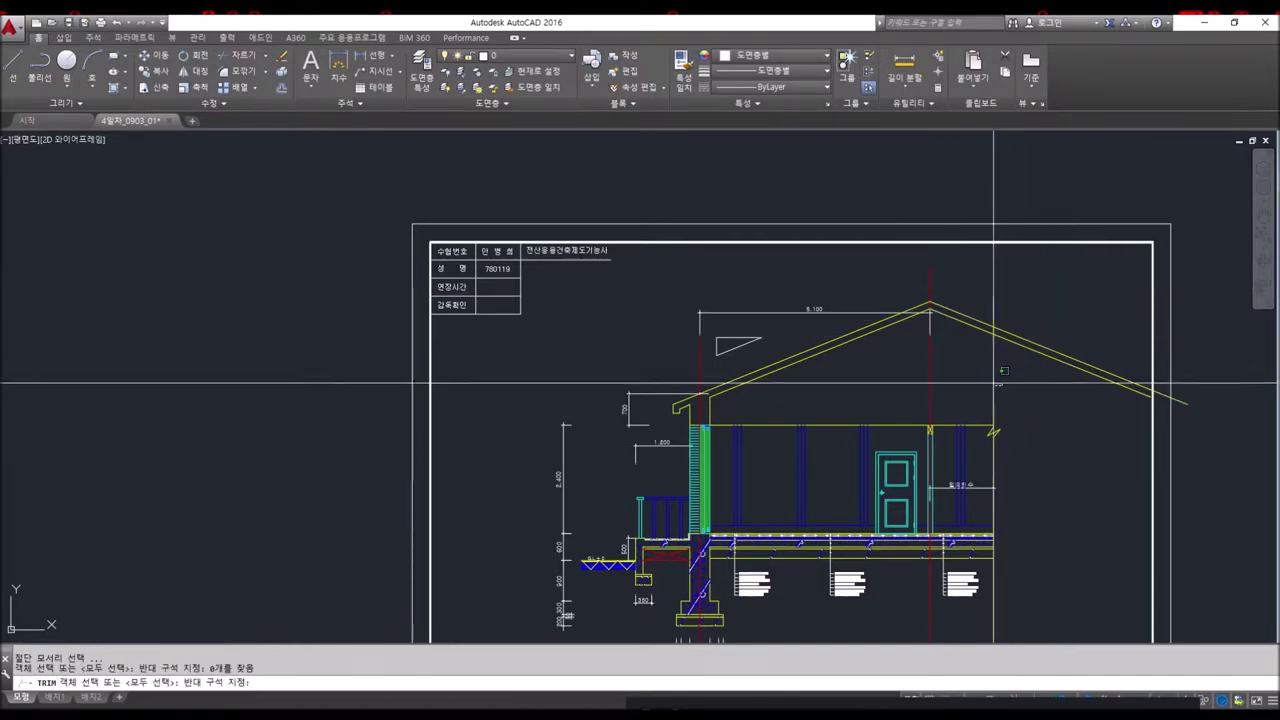
key("Escape")
key("Escape")
scroll(942, 338, "down", 2)
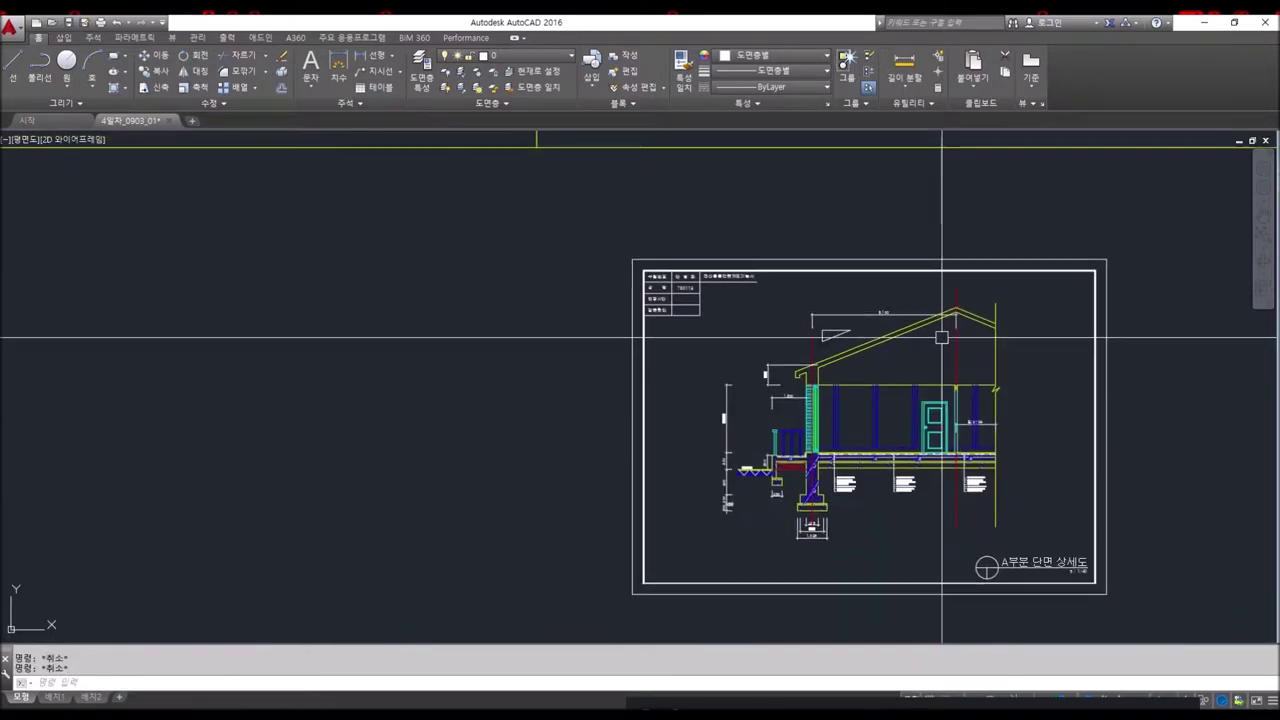
scroll(914, 340, "up", 2)
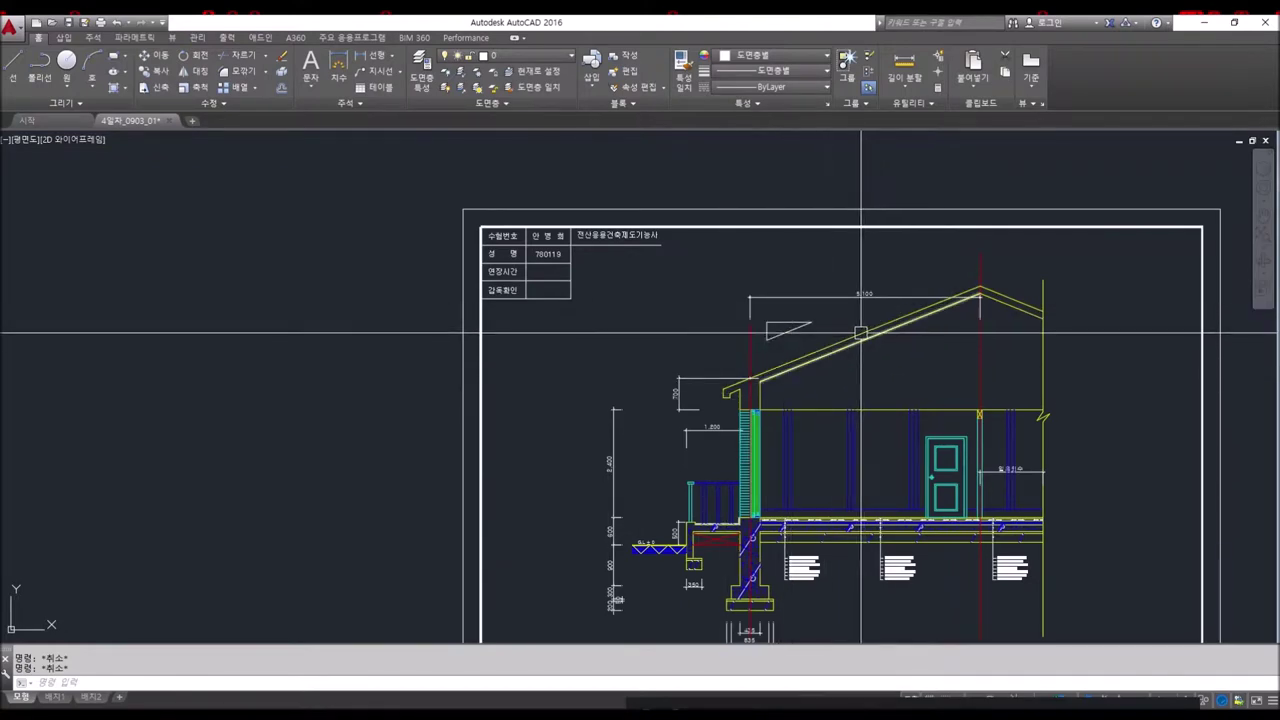
scroll(760, 389, "up", 2)
scroll(766, 389, "up", 2)
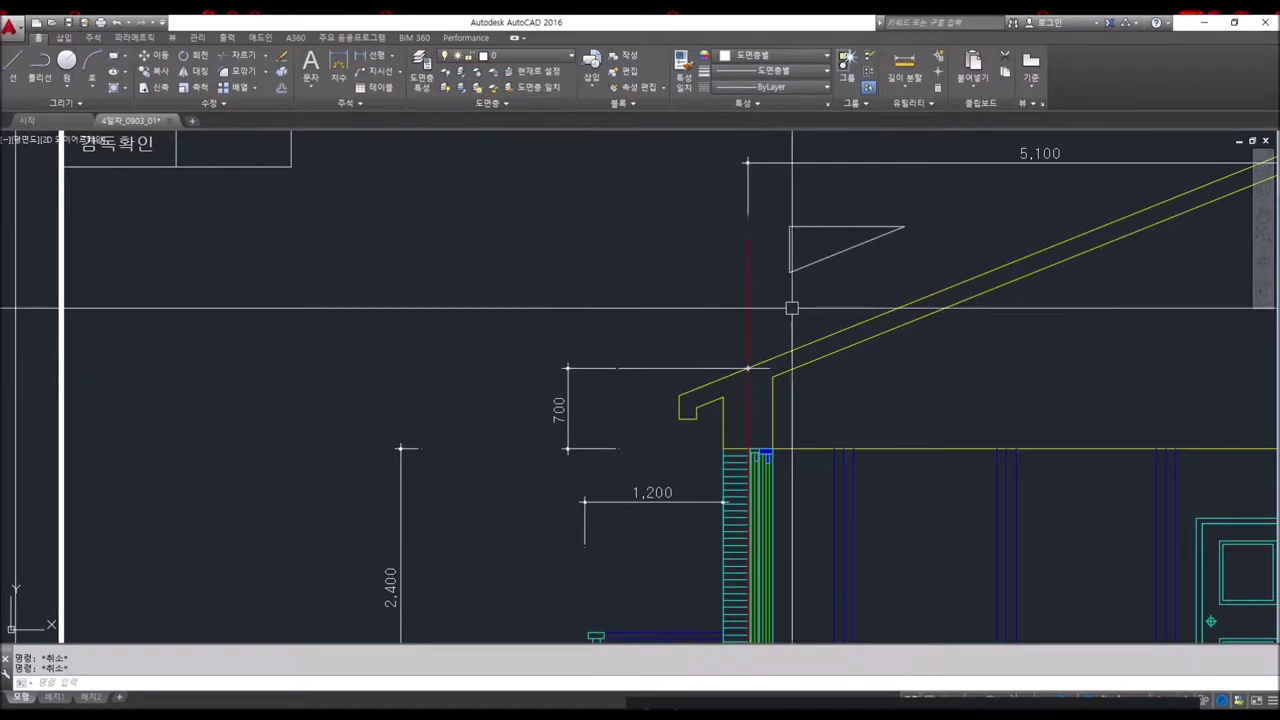
- Offset the roof line, left eave line and bottom eave line outward by 20
left_click(825, 258)
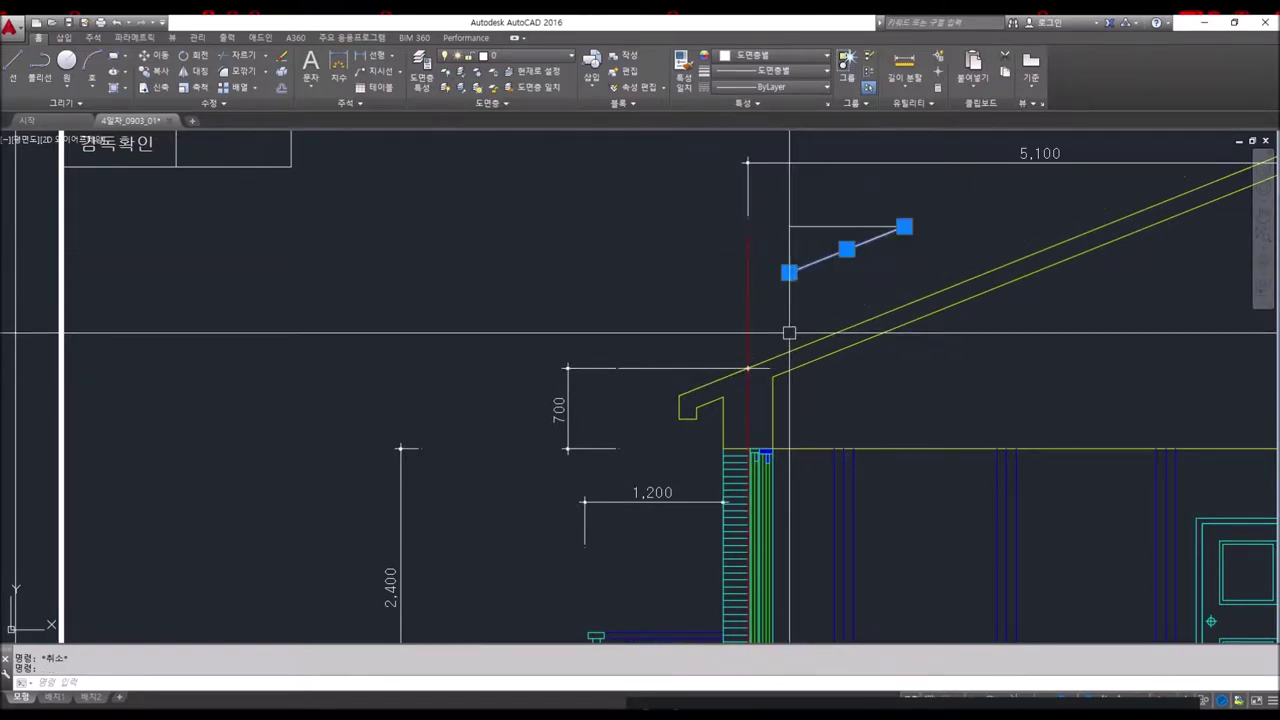
key("Escape")
middle_click_drag(790, 333, 823, 389)
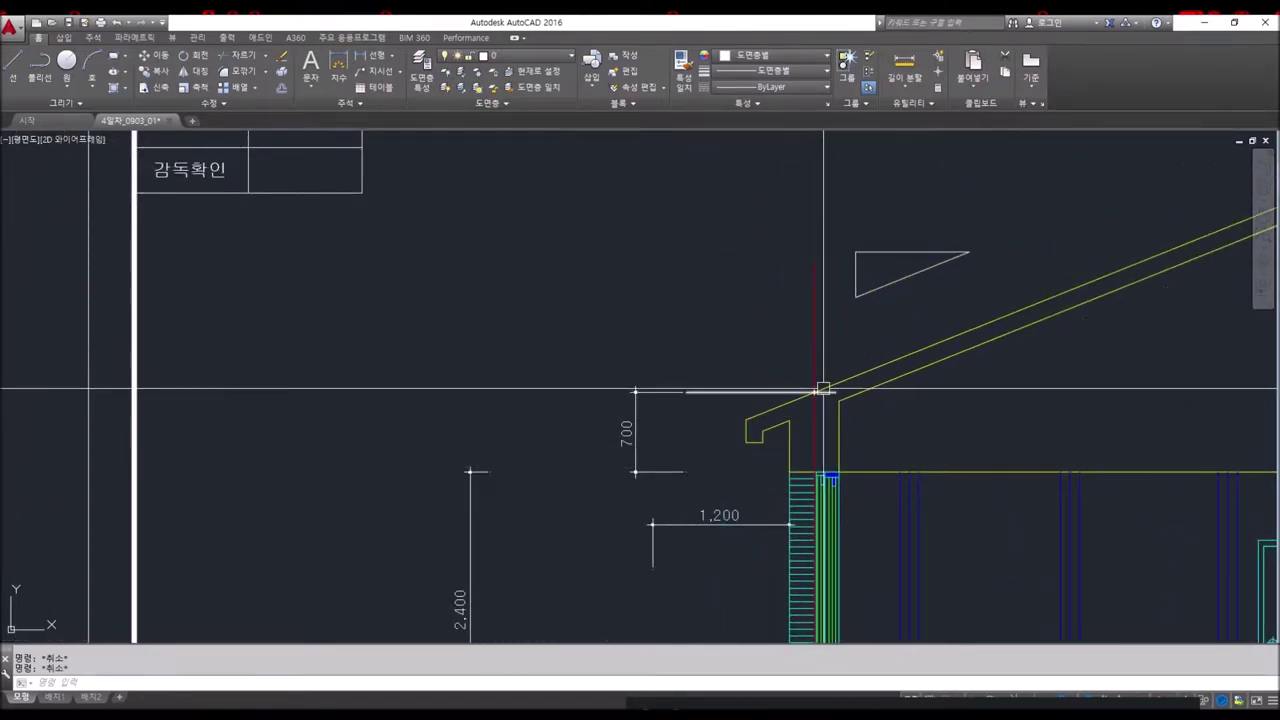
scroll(823, 389, "down", 2)
scroll(903, 380, "down", 3)
scroll(852, 400, "up", 3)
scroll(940, 400, "up", 2)
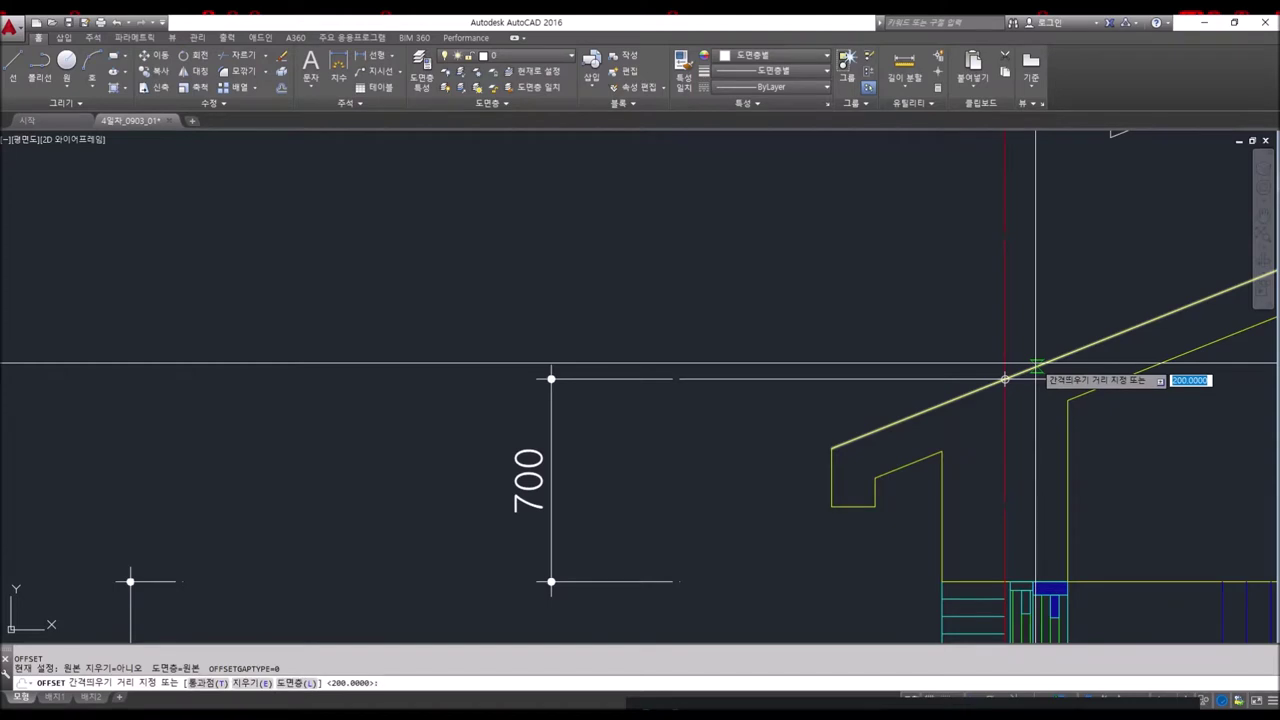
type("20")
key("Return")
left_click(929, 411)
left_click(857, 429)
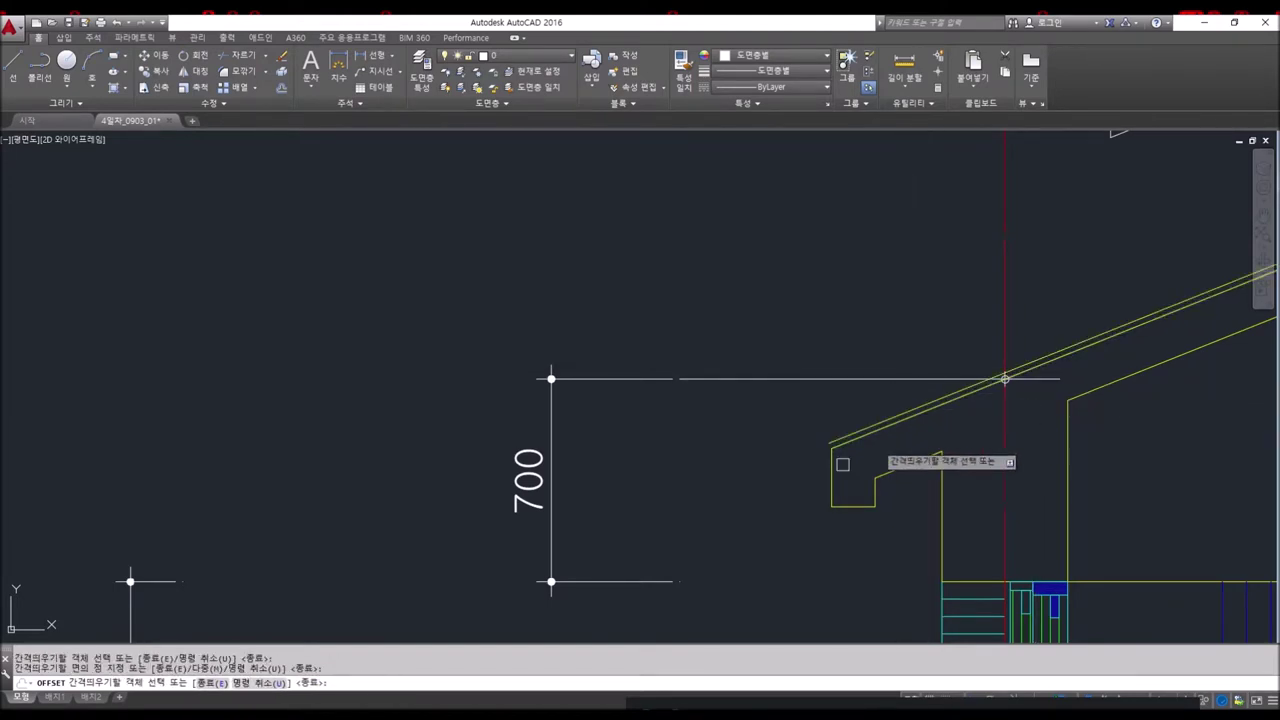
scroll(857, 429, "up", 4)
left_click(881, 492)
left_click(871, 500)
left_click(931, 542)
left_click(943, 555)
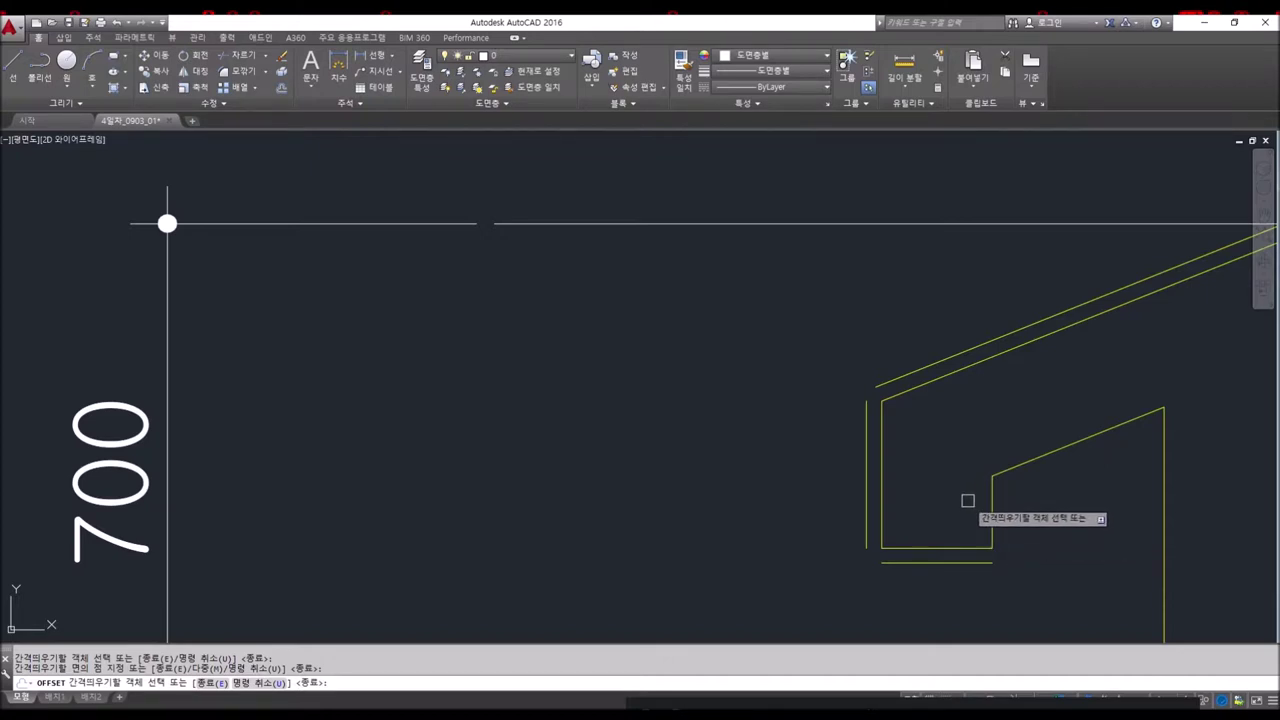
- Fillet the new roof, eave end, bottom and right vertical lines into closed corners
middle_click_drag(1034, 521, 1041, 469)
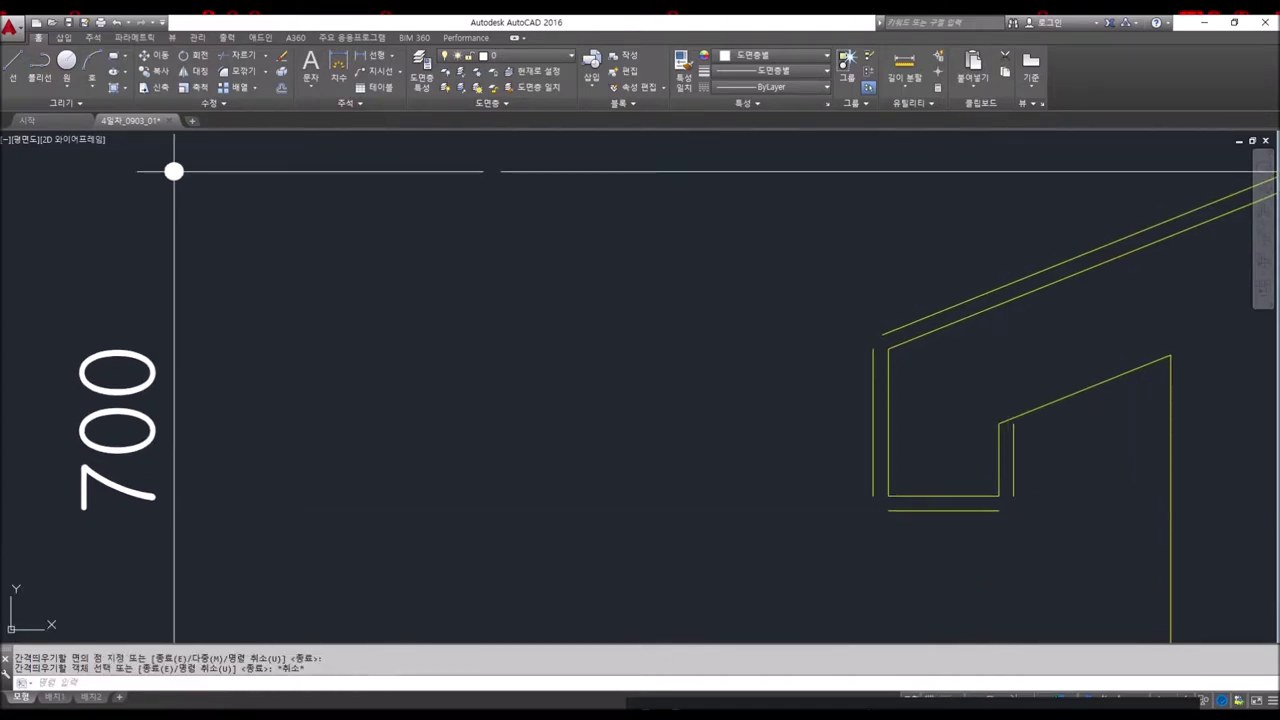
key("Return")
left_click(903, 329)
left_click(873, 380)
key("space")
left_click(874, 480)
left_click(915, 512)
key("space")
left_click(1014, 483)
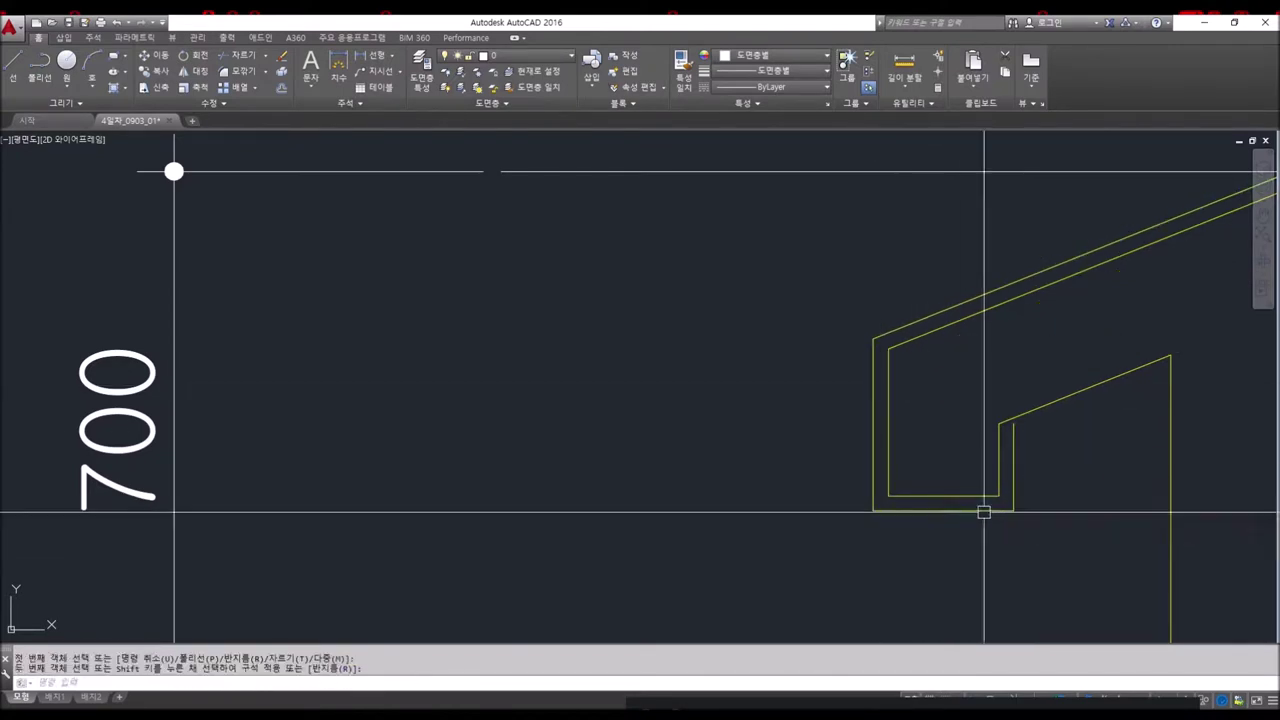
left_click(995, 511)
key("space")
key("Escape")
key("Escape")
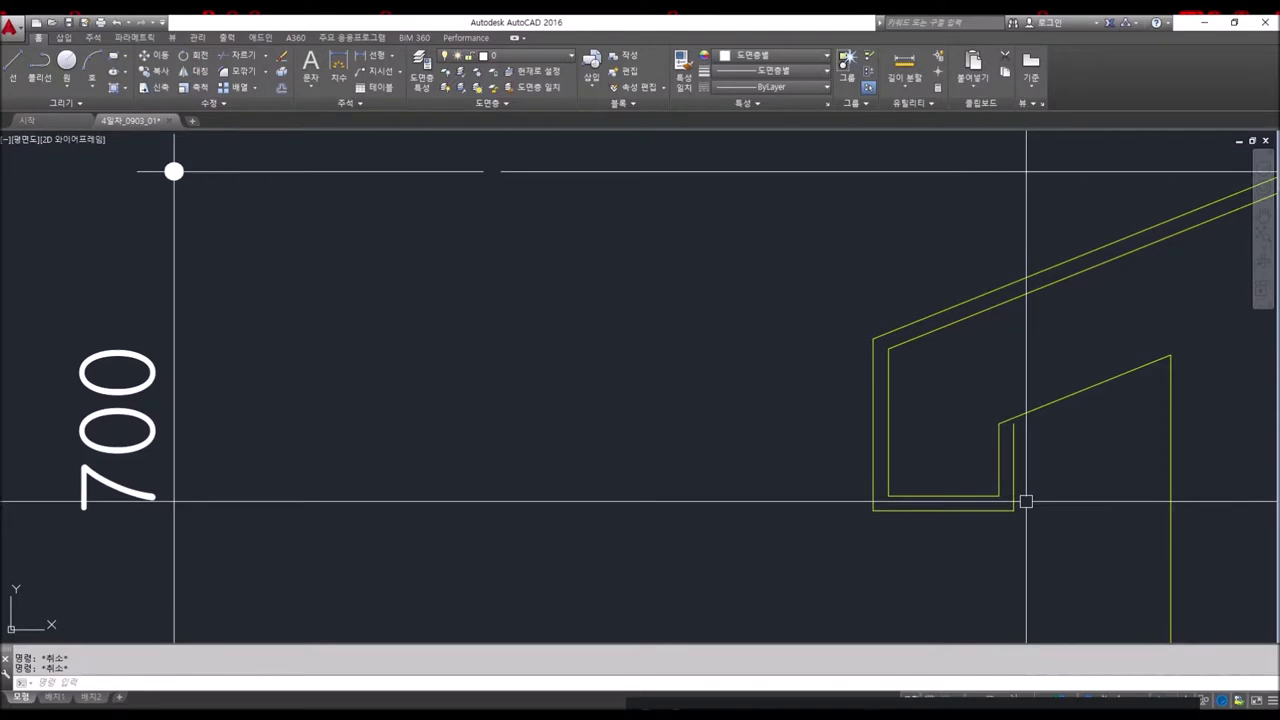
type("20")
- Offset the outer roof outline and bottom line outward once more
left_click(927, 316)
left_click(866, 372)
left_click(929, 512)
left_click(935, 550)
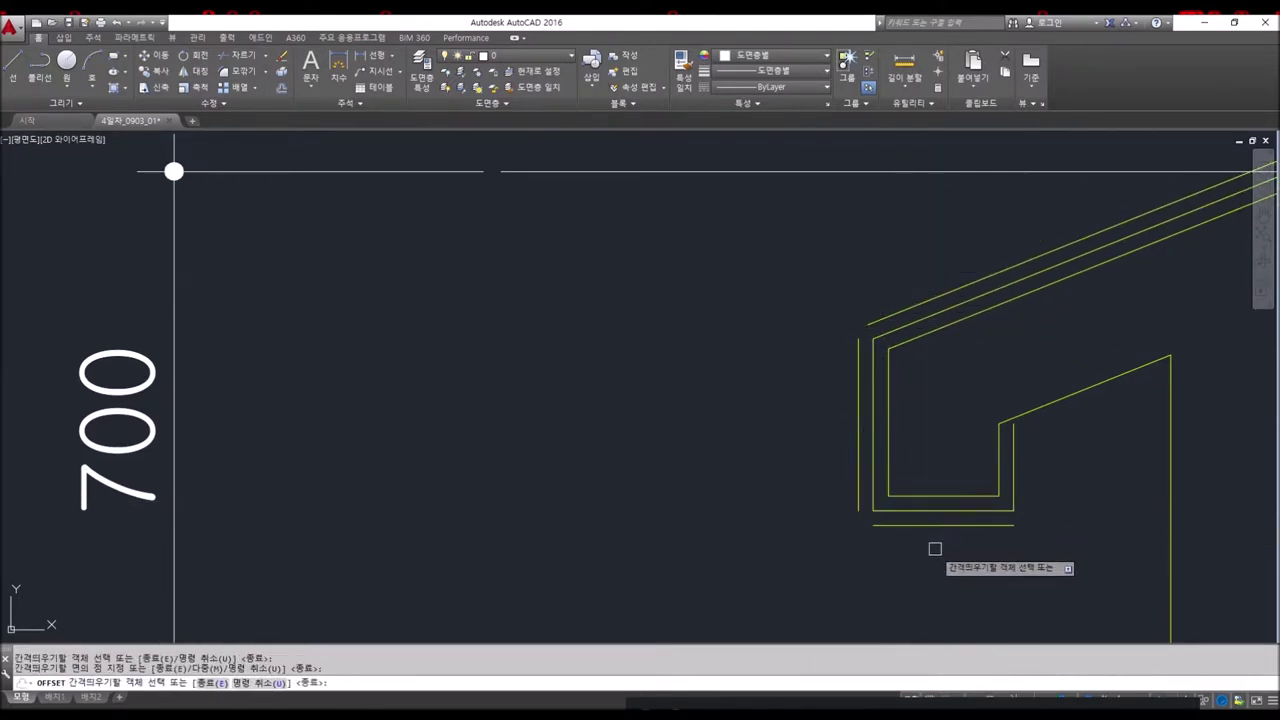
key("Escape")
key("Escape")
middle_click_drag(894, 414, 880, 471)
left_click(838, 430)
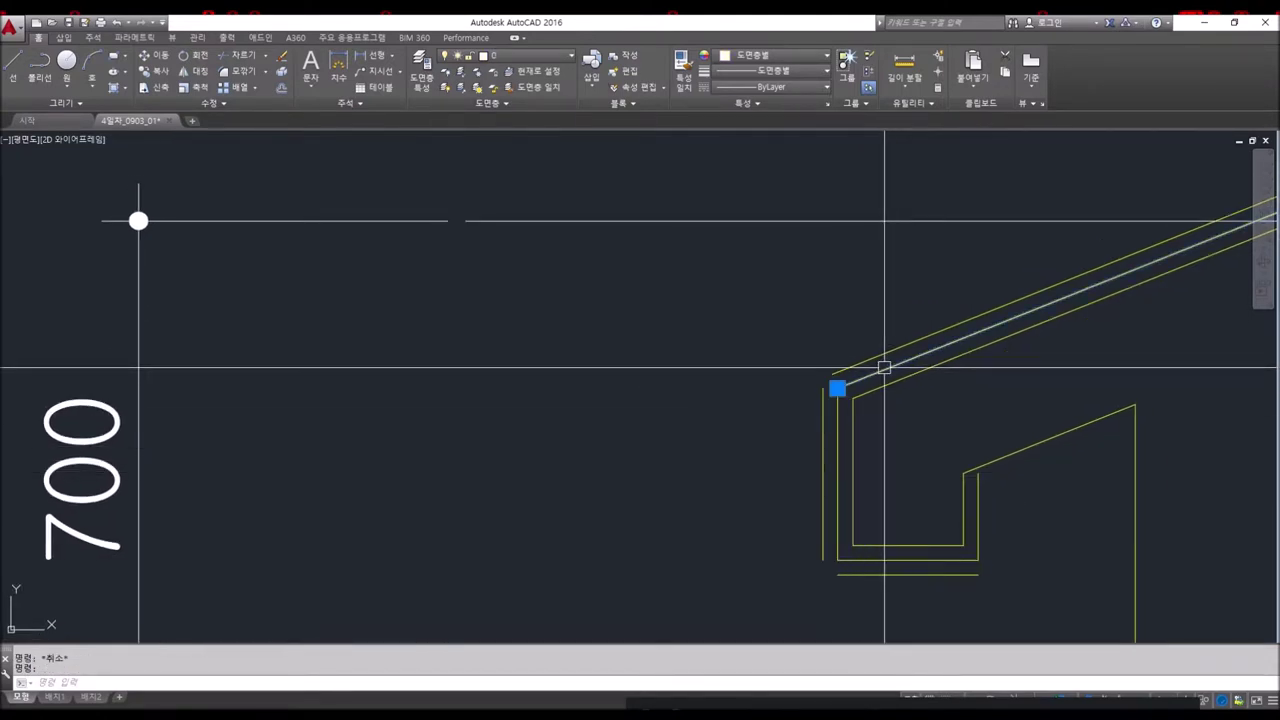
- Move the diagonal roof line onto layer 0
key("Escape")
scroll(880, 403, "down", 4)
mouse_move(880, 403)
middle_mouse_down()
mouse_move(833, 375)
mouse_move(829, 326)
middle_mouse_up()
scroll(829, 324, "up", 4)
left_click(829, 323)
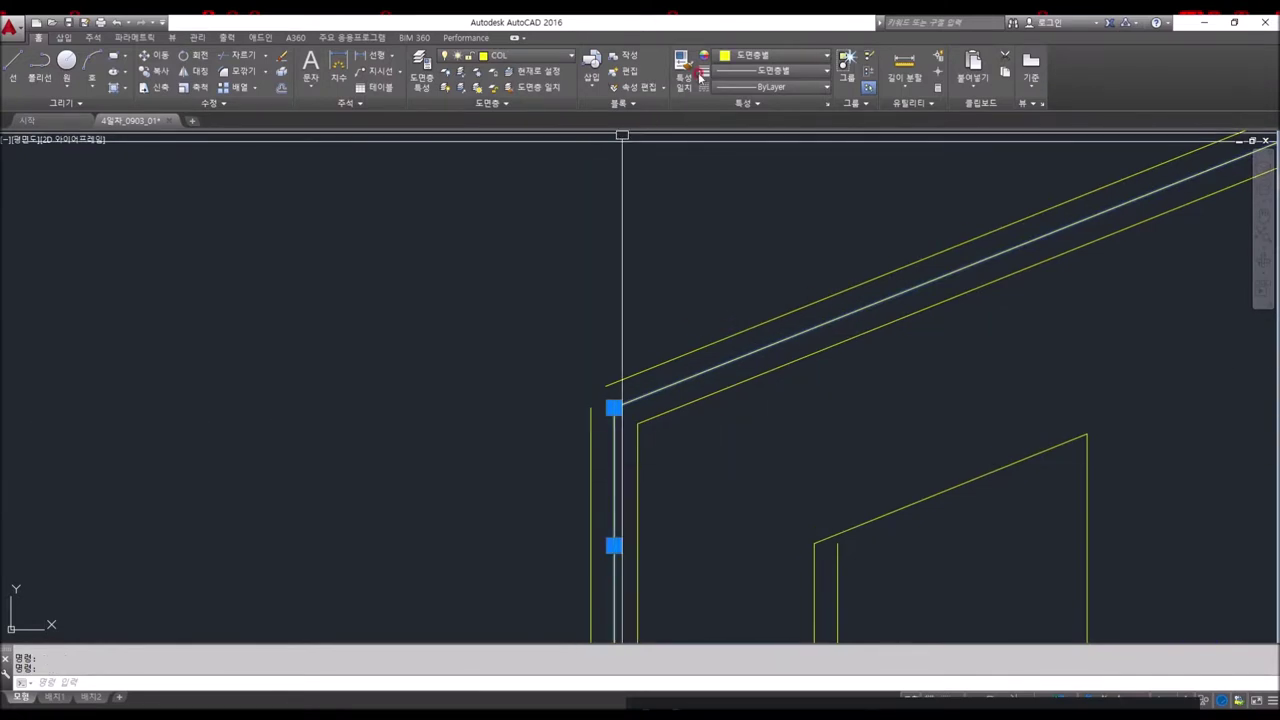
left_click(555, 63)
left_click(539, 75)
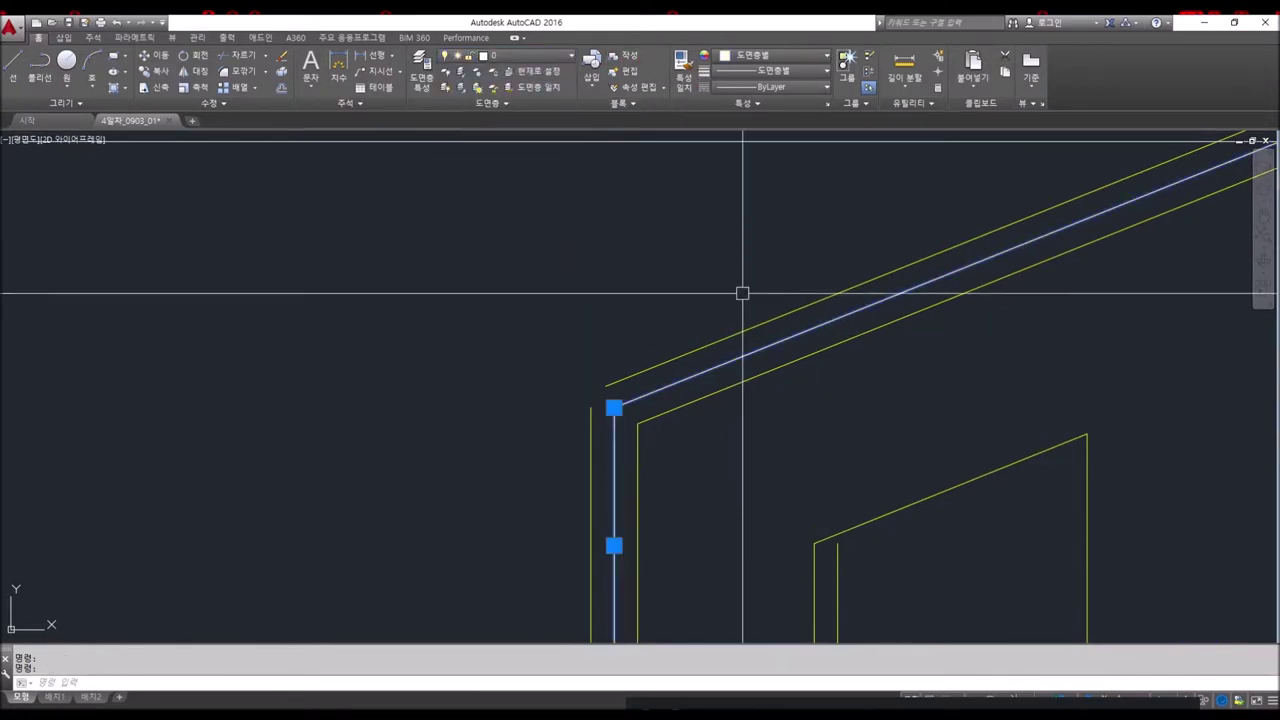
key("Escape")
key("Escape")
- Give the roof line and wall line the dashed HIDDEN linetype
left_click(641, 406)
left_click(613, 428)
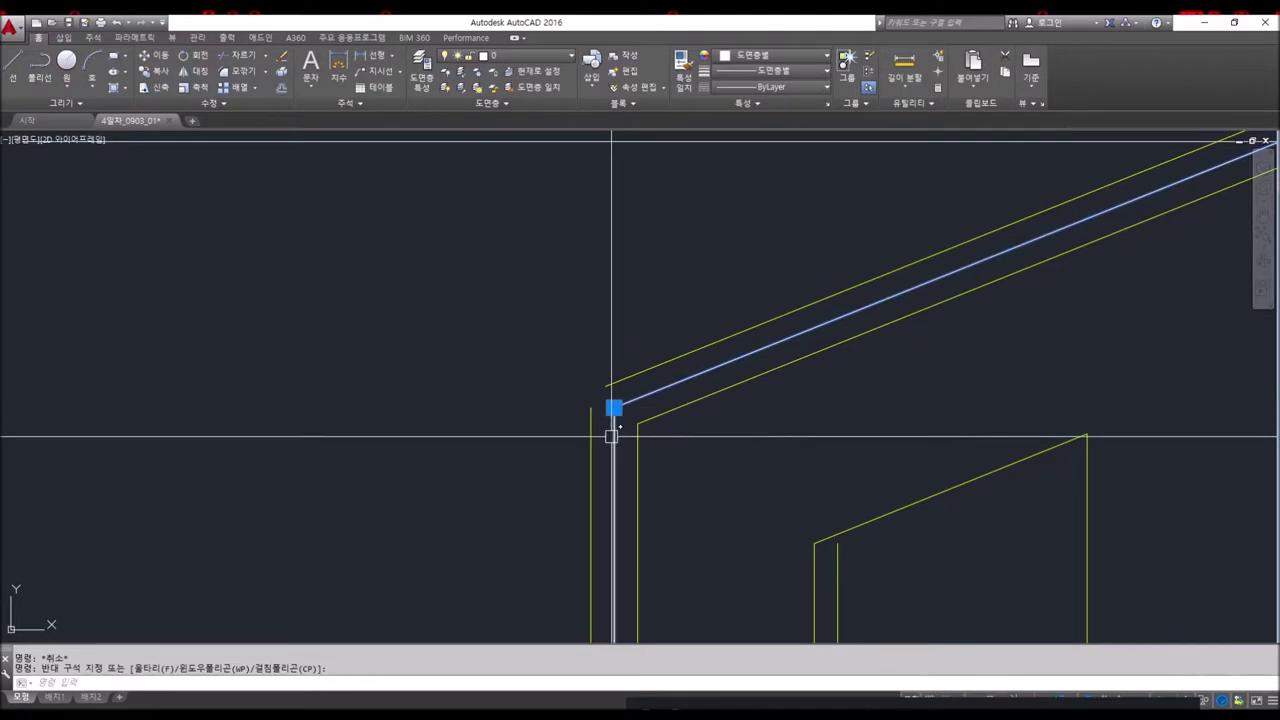
left_click(783, 88)
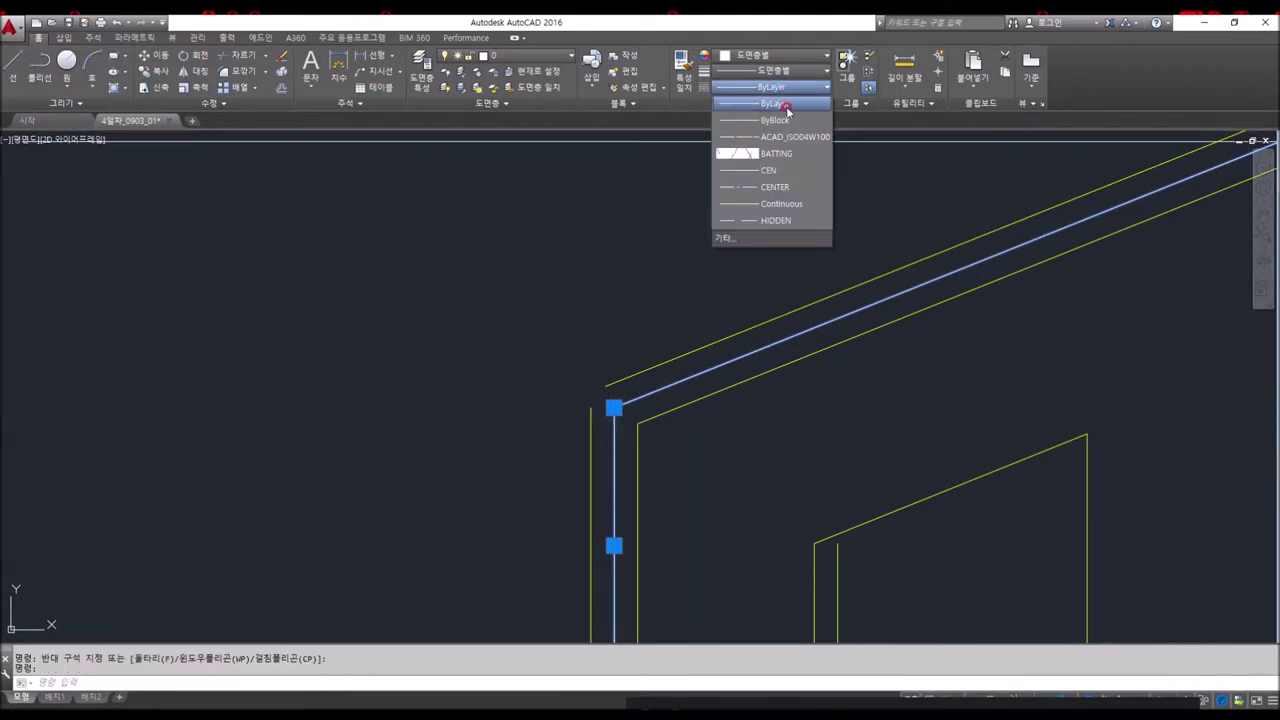
left_click(779, 222)
key("Escape")
mouse_move(817, 366)
middle_mouse_down()
mouse_move(943, 271)
mouse_move(795, 403)
middle_mouse_up()
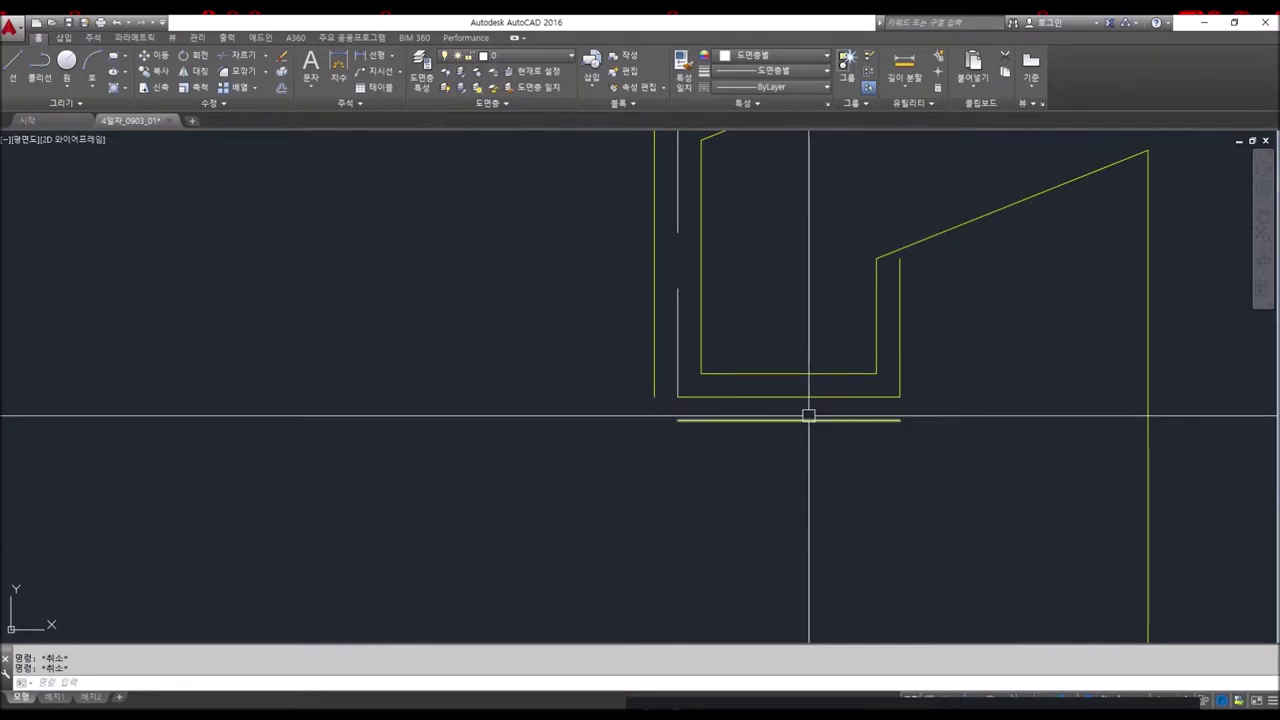
key("Escape")
key("Escape")
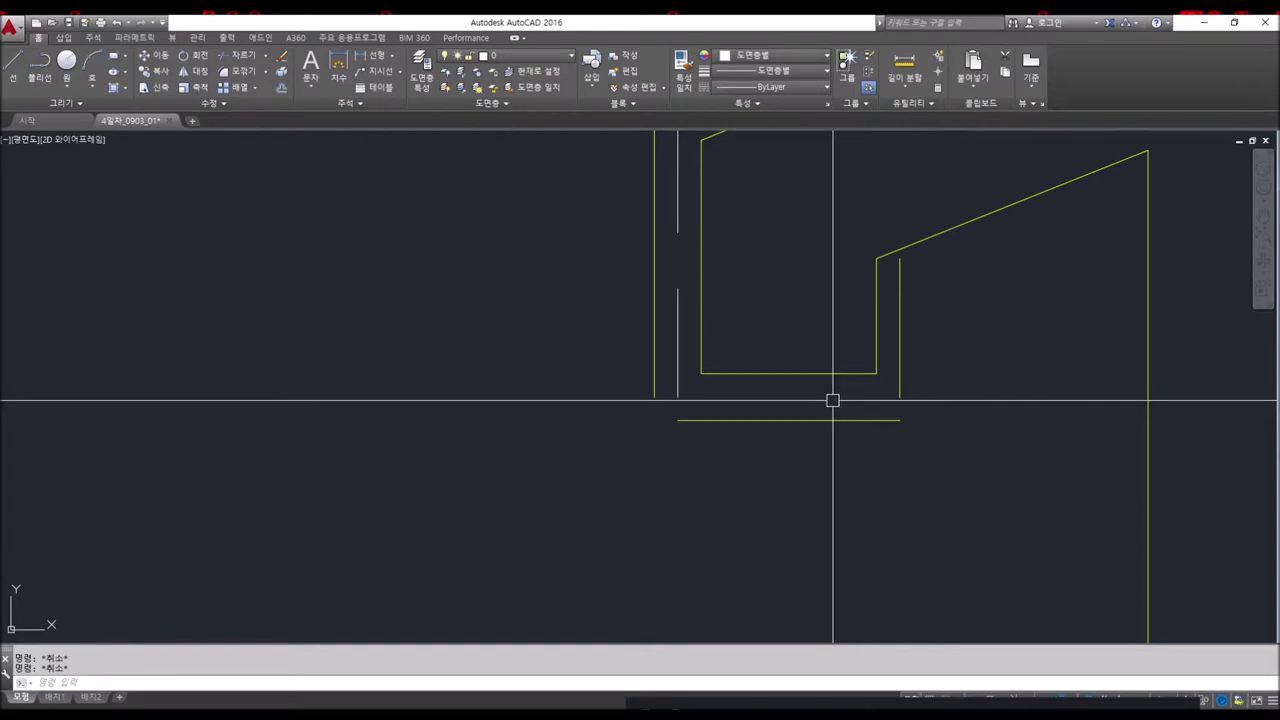
- Draw a small rectangle under the eave and match white line properties onto the bottom line
type("c")
key("Return")
left_click(853, 373)
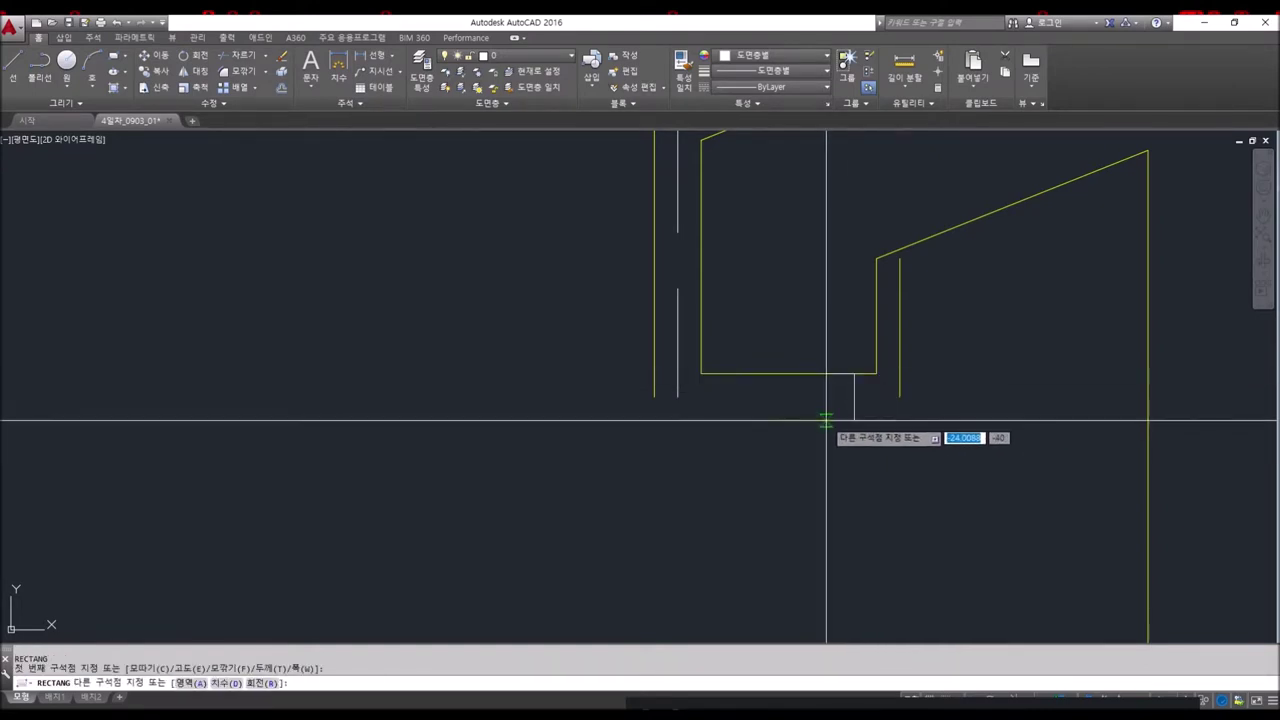
left_click(826, 420)
key("Escape")
key("Escape")
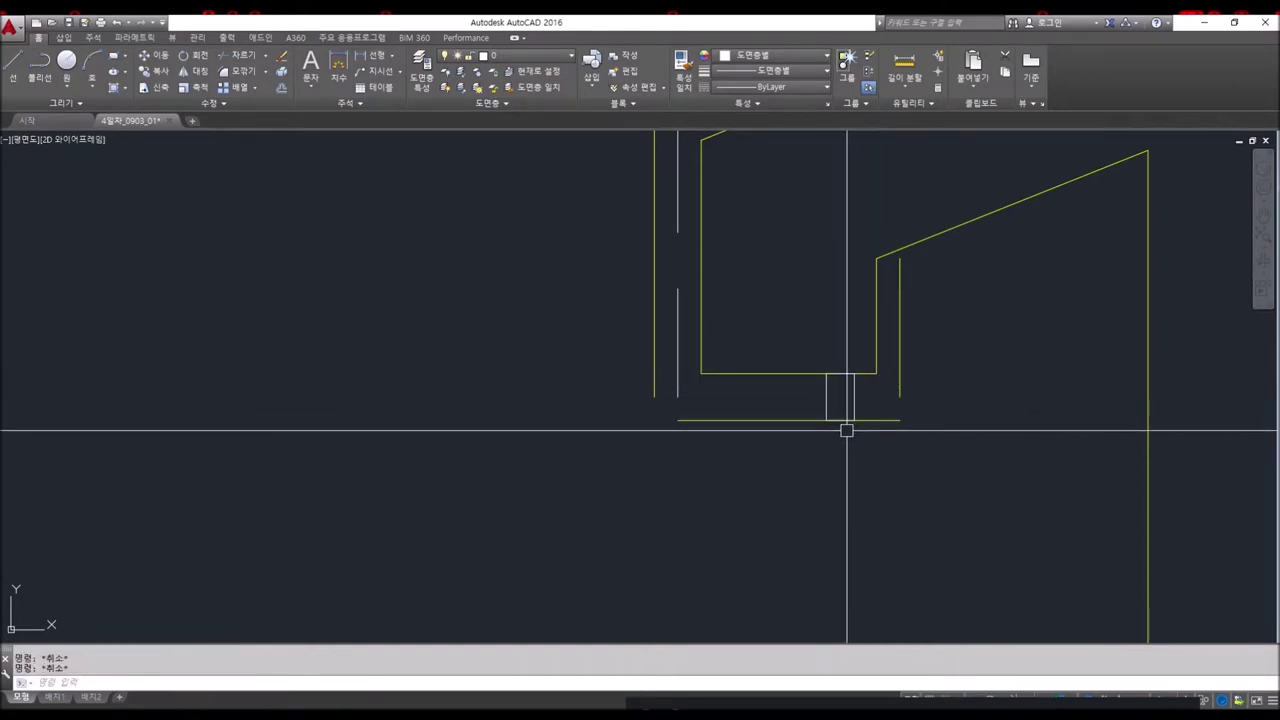
left_click(822, 410)
left_click(663, 402)
- Fillet the outer eave's end and bottom lines into a closed lower corner
type("f")
key("Return")
left_click(676, 403)
scroll(744, 406, "down", 4)
scroll(774, 406, "up", 4)
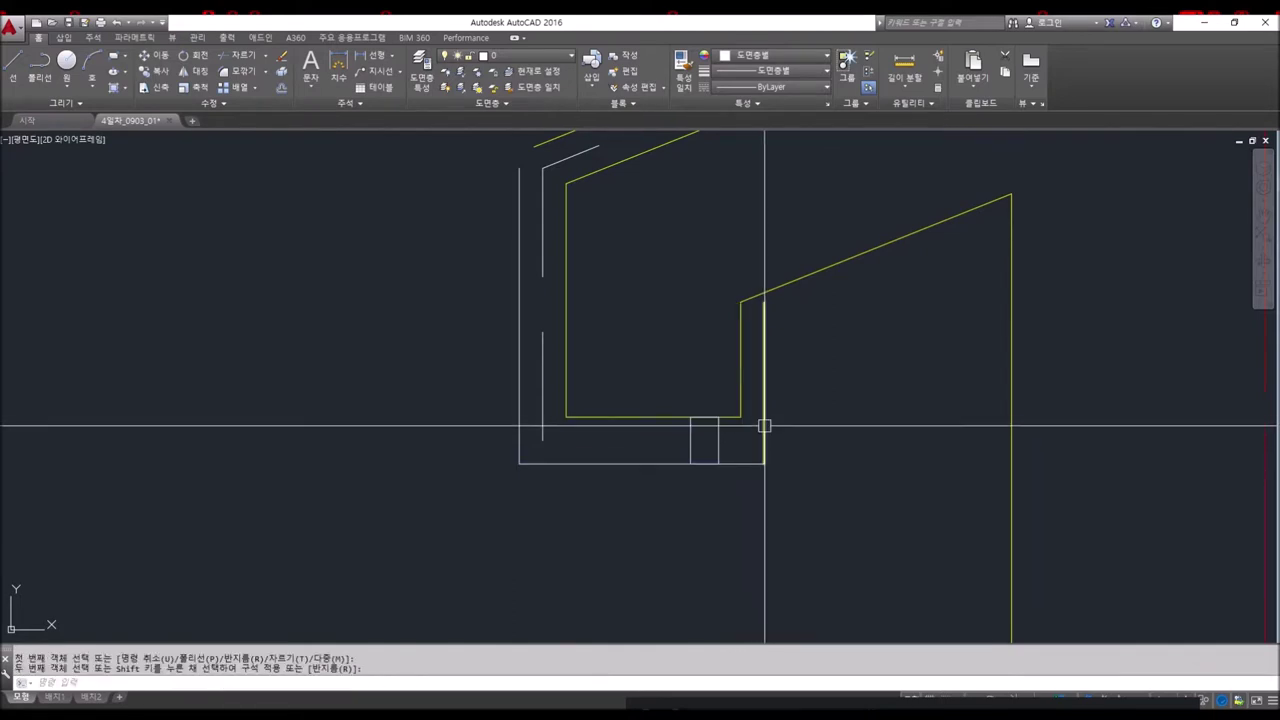
key("Escape")
key("Escape")
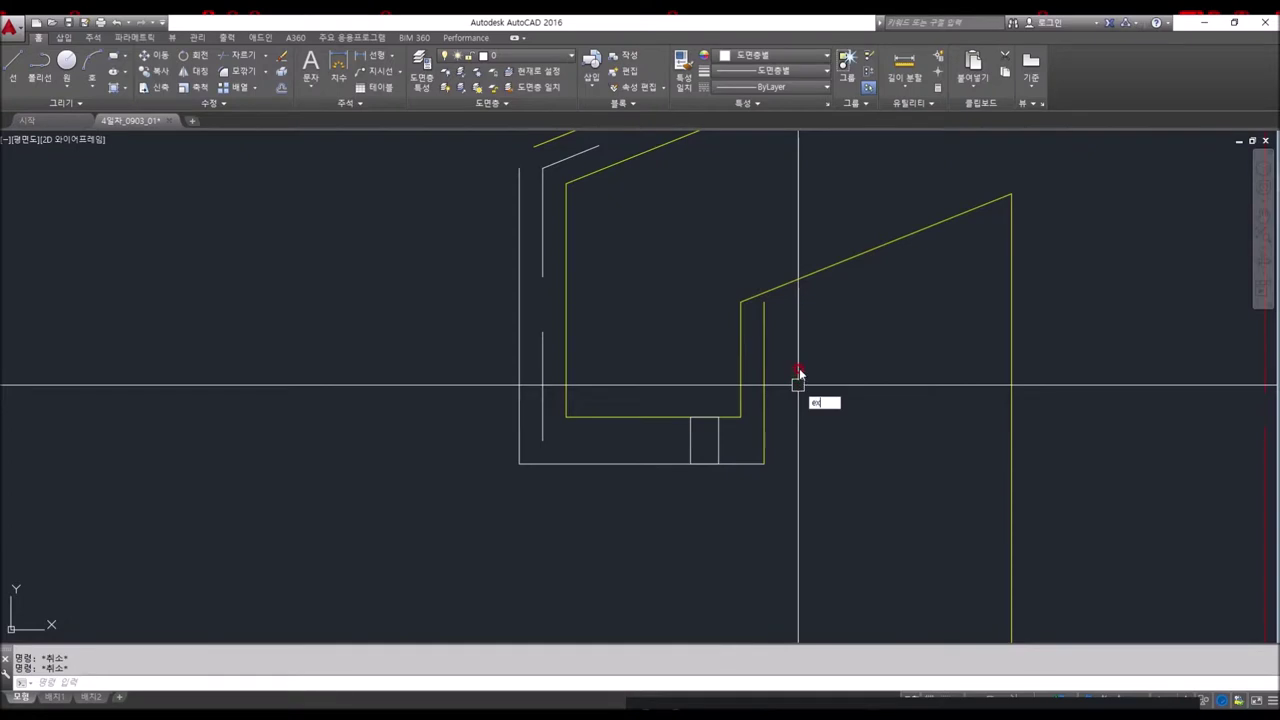
key("Return")
key("Escape")
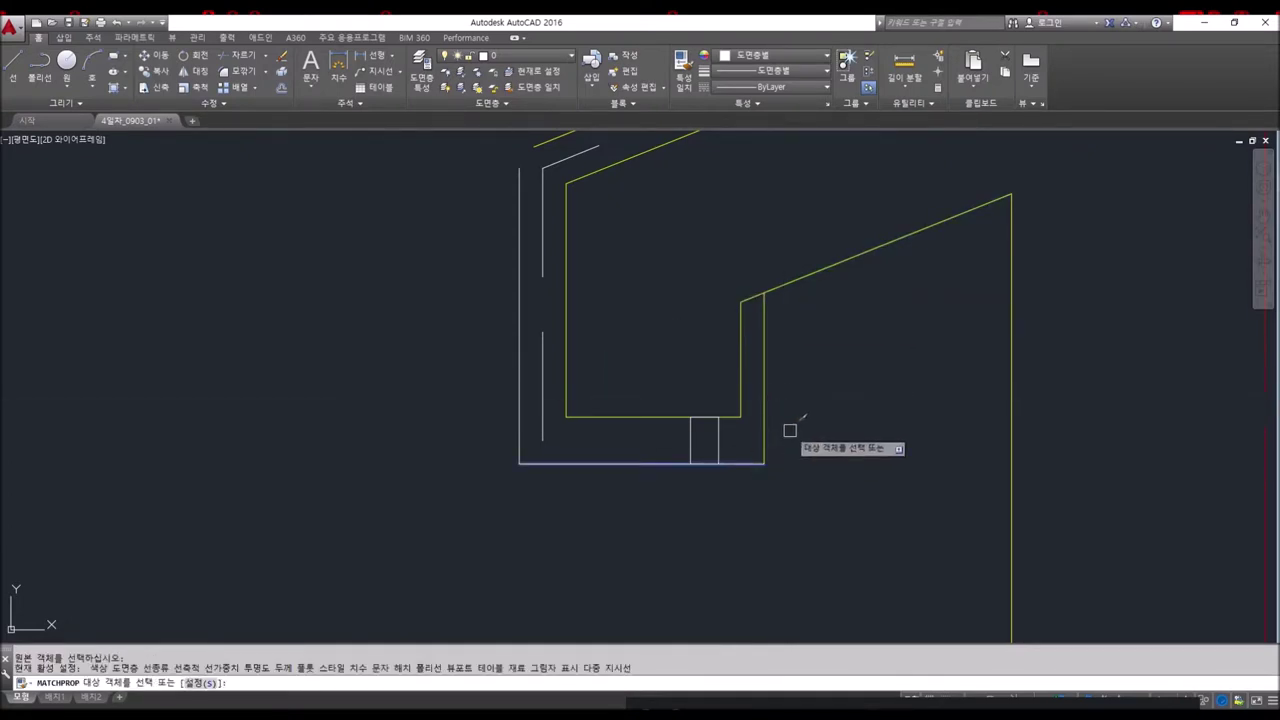
- Apply the matched properties to the target lines, then end property matching
left_click_drag(790, 430, 766, 417)
scroll(766, 417, "up", 5)
scroll(700, 294, "down", 6)
scroll(666, 263, "up", 2)
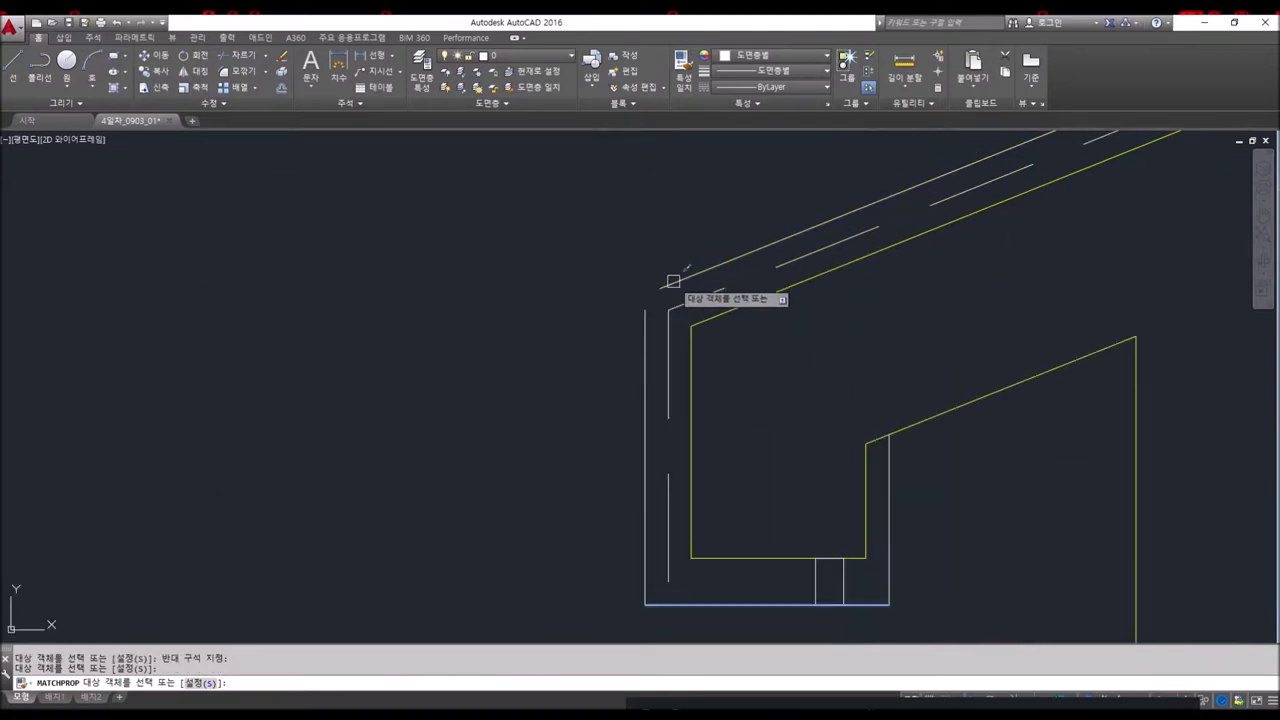
key("Escape")
key("Escape")
scroll(755, 455, "down", 2)
- Start trimming at the roof eave with all lines as cutting edges, then cancel it
middle_click_drag(766, 465, 788, 441)
type("tr")
key("Return")
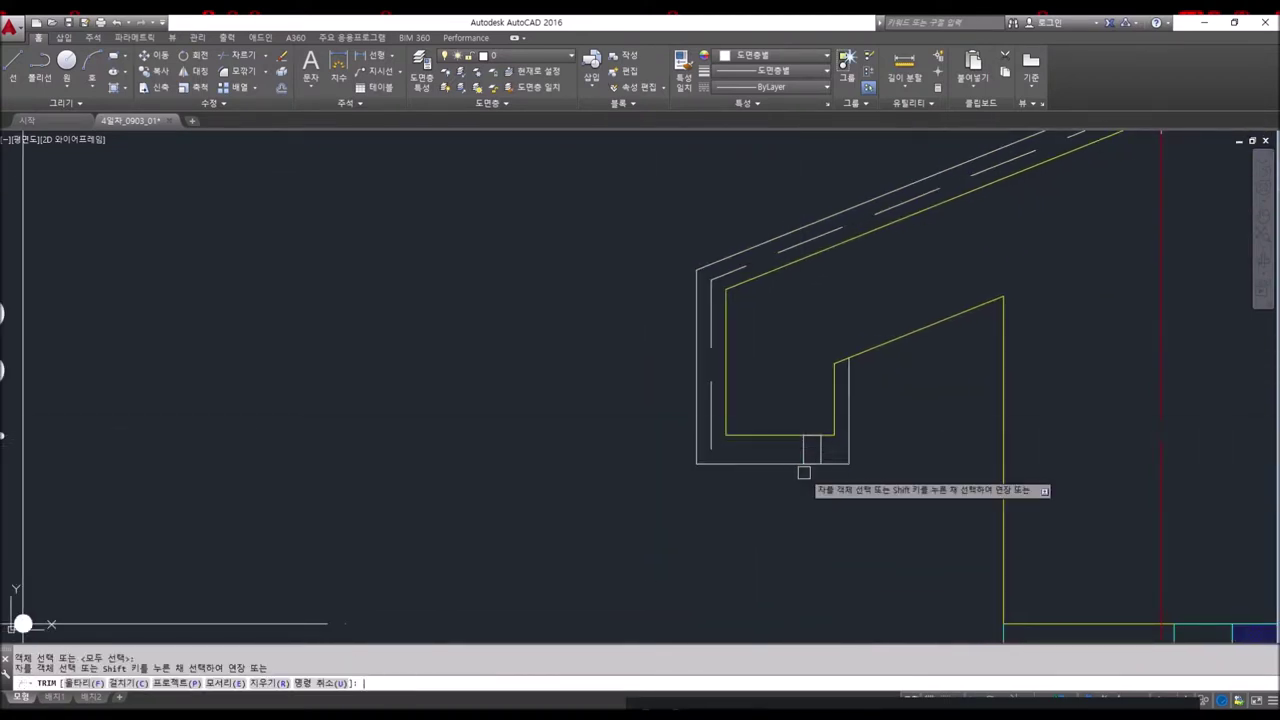
key("Return")
scroll(800, 446, "up", 3)
scroll(790, 448, "down", 2)
scroll(790, 448, "up", 2)
key("Escape")
key("Escape")
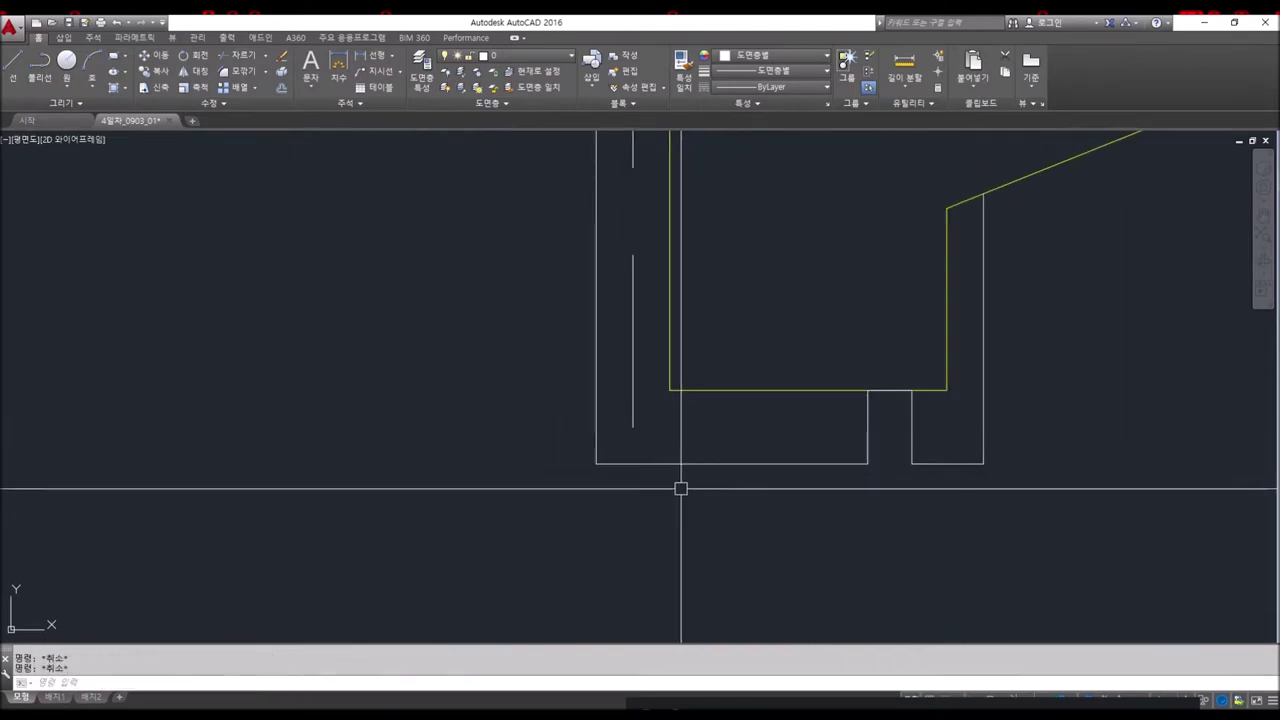
type("ex")
- Start extending lines around the roof detail, then cancel the command
key("Return")
key("Return")
scroll(756, 498, "down", 5)
scroll(760, 470, "up", 3)
middle_click_drag(680, 310, 656, 384)
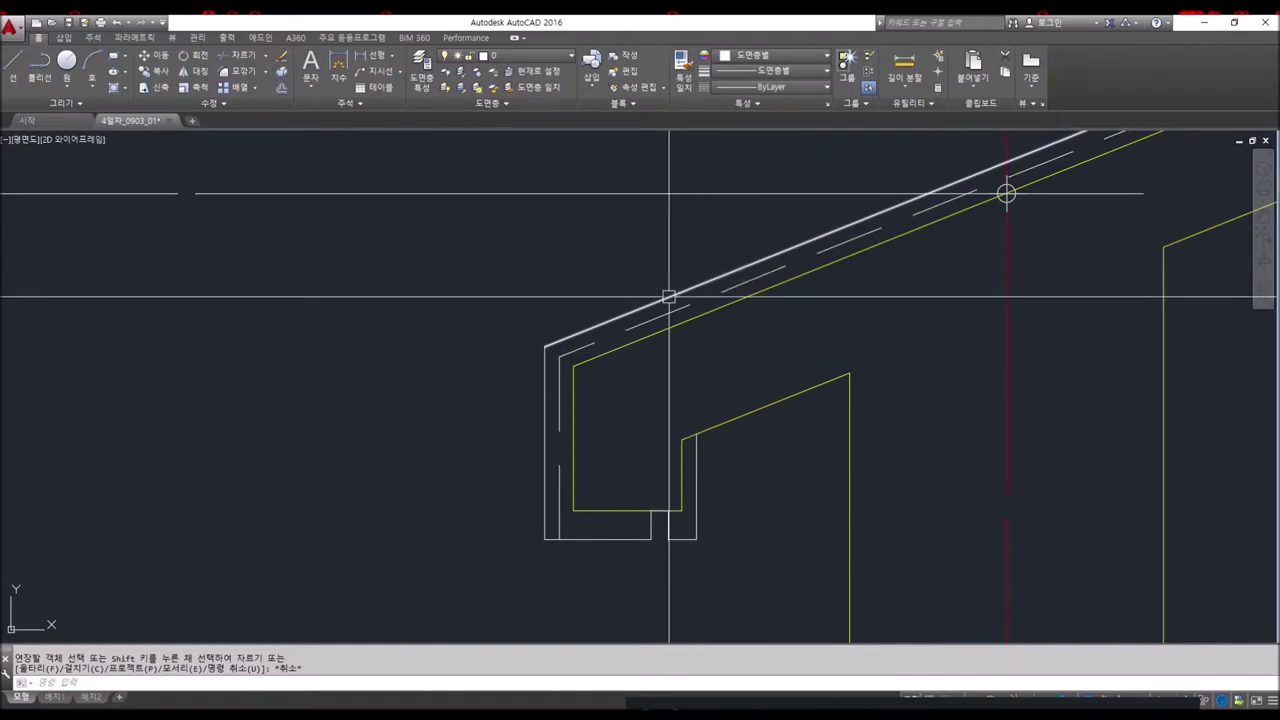
key("Escape")
key("Escape")
scroll(706, 335, "down", 2)
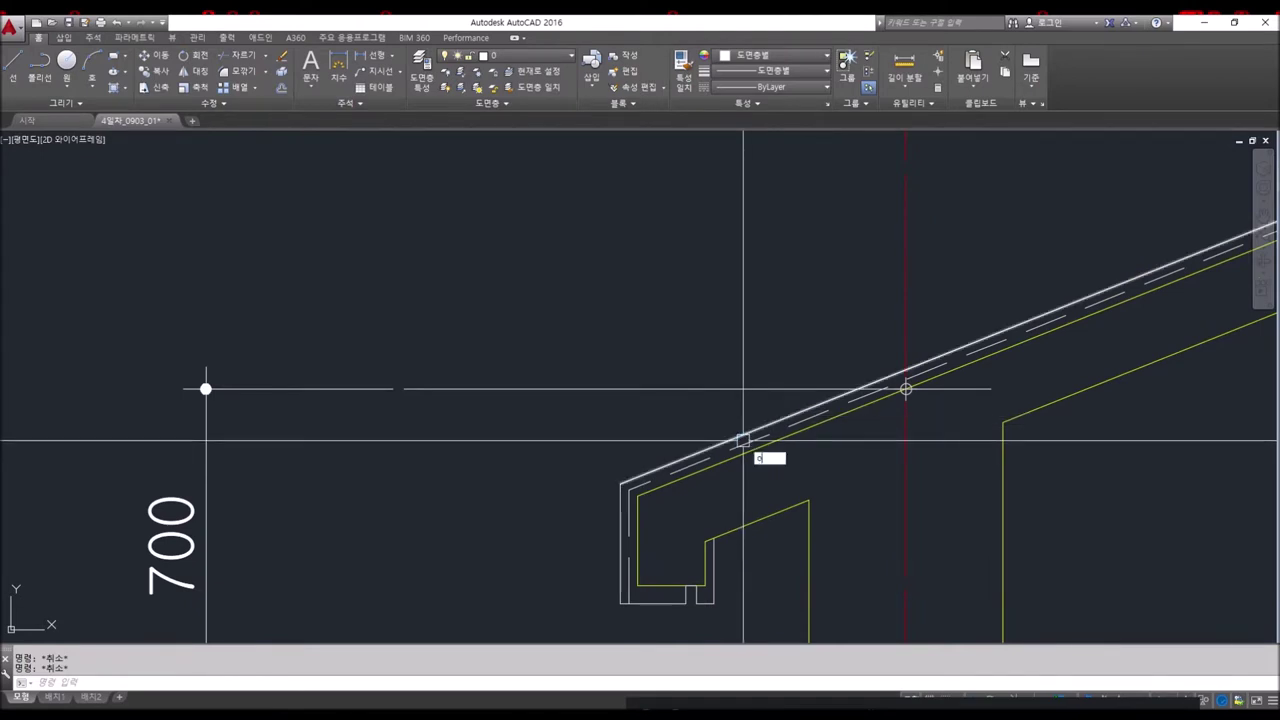
- Offset the outer roof line upward by 20
key("Return")
scroll(845, 465, "up", 2)
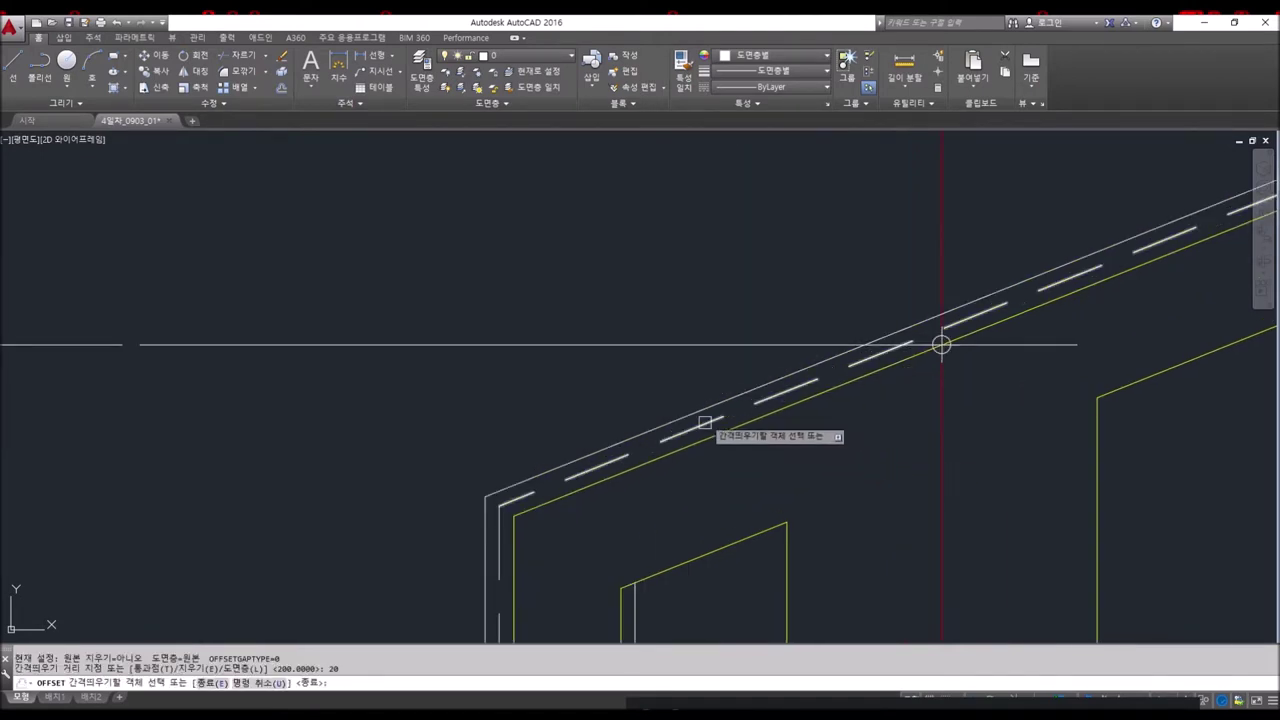
left_click(655, 424)
left_click(645, 410)
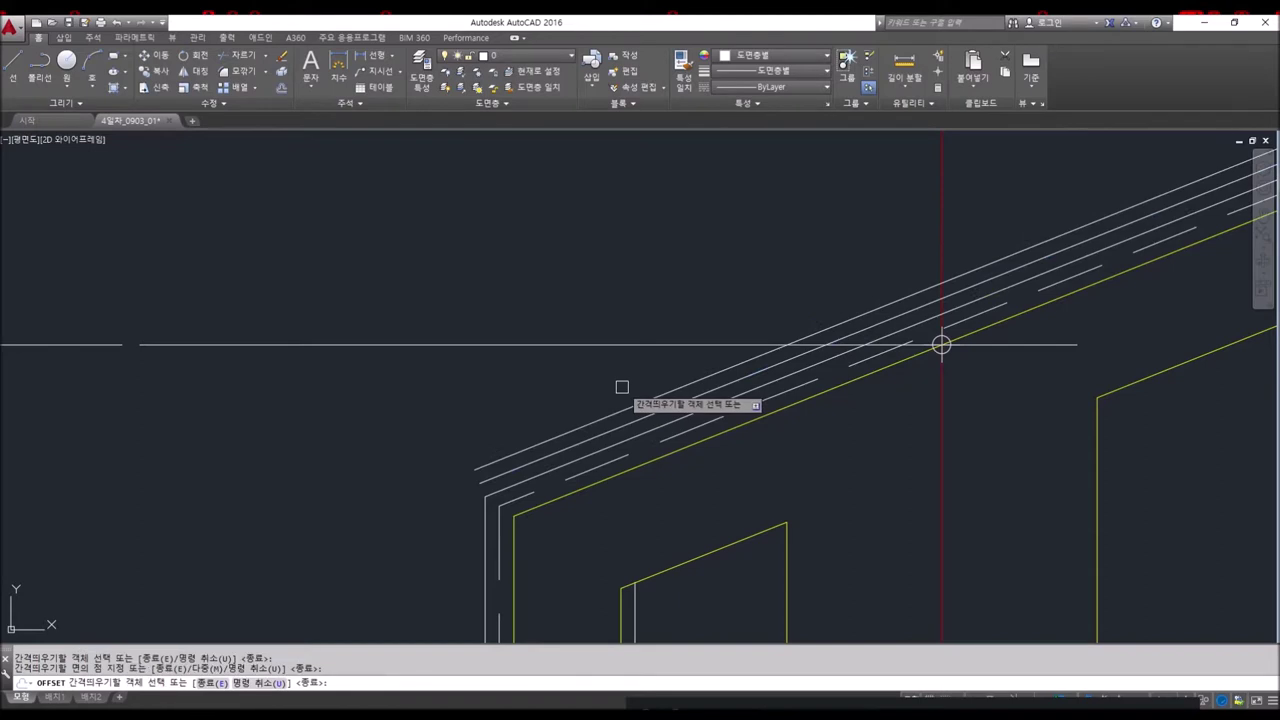
key("Escape")
- Draw a line across the roof-line ends to close the eave end
middle_click_drag(572, 427, 677, 400)
type("l")
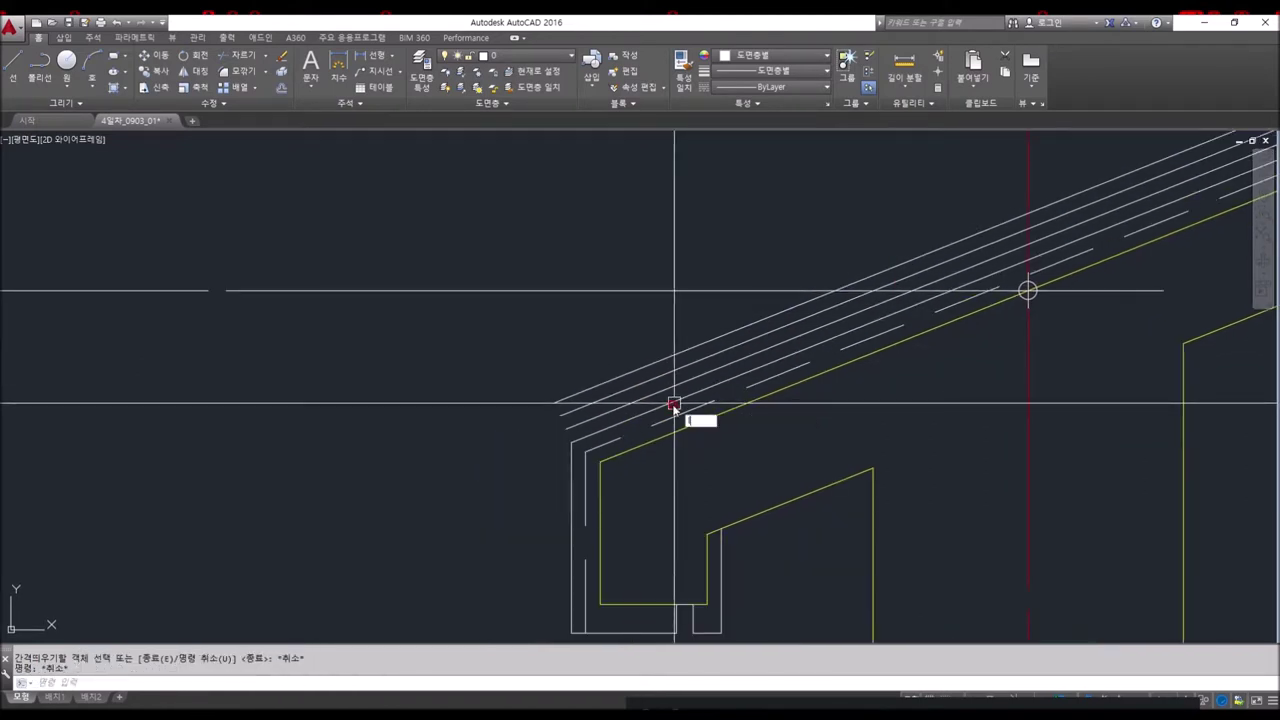
key("Return")
left_click(557, 404)
left_click(570, 440)
key("Return")
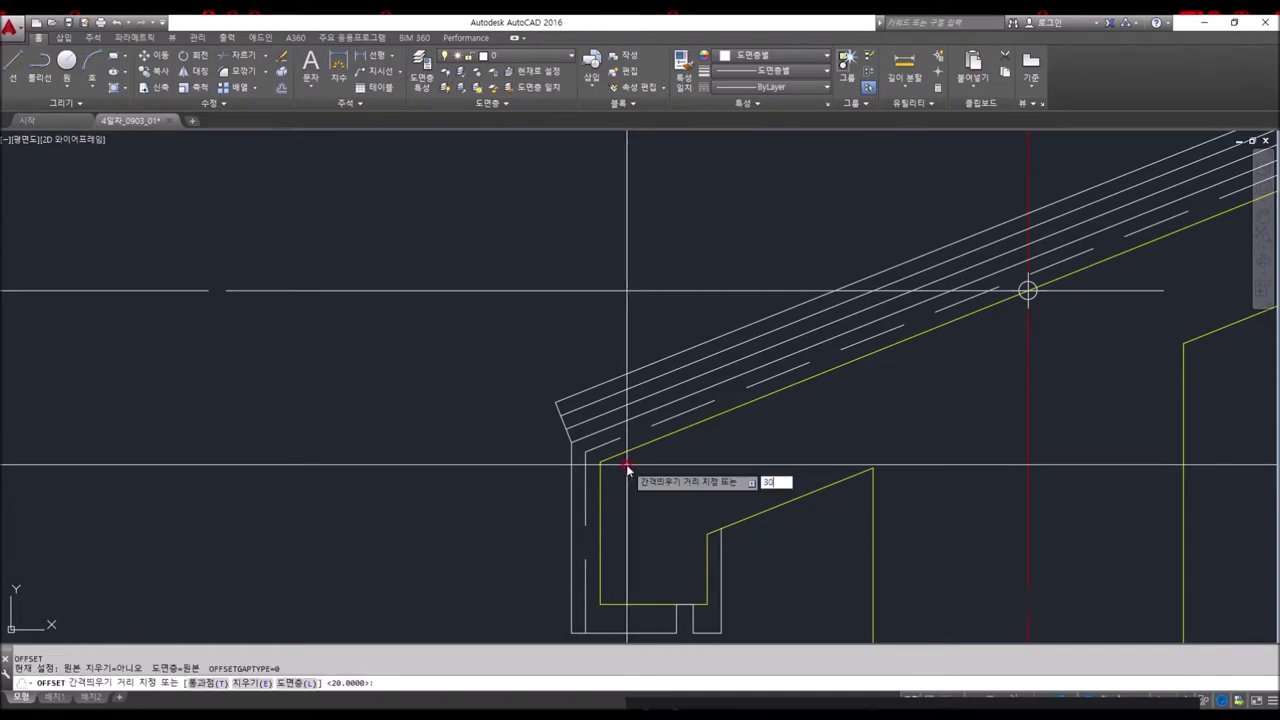
- Offset another roof line by 20 to the chosen side
scroll(484, 403, "up", 3)
left_click(682, 455)
left_click(760, 423)
scroll(760, 423, "down", 3)
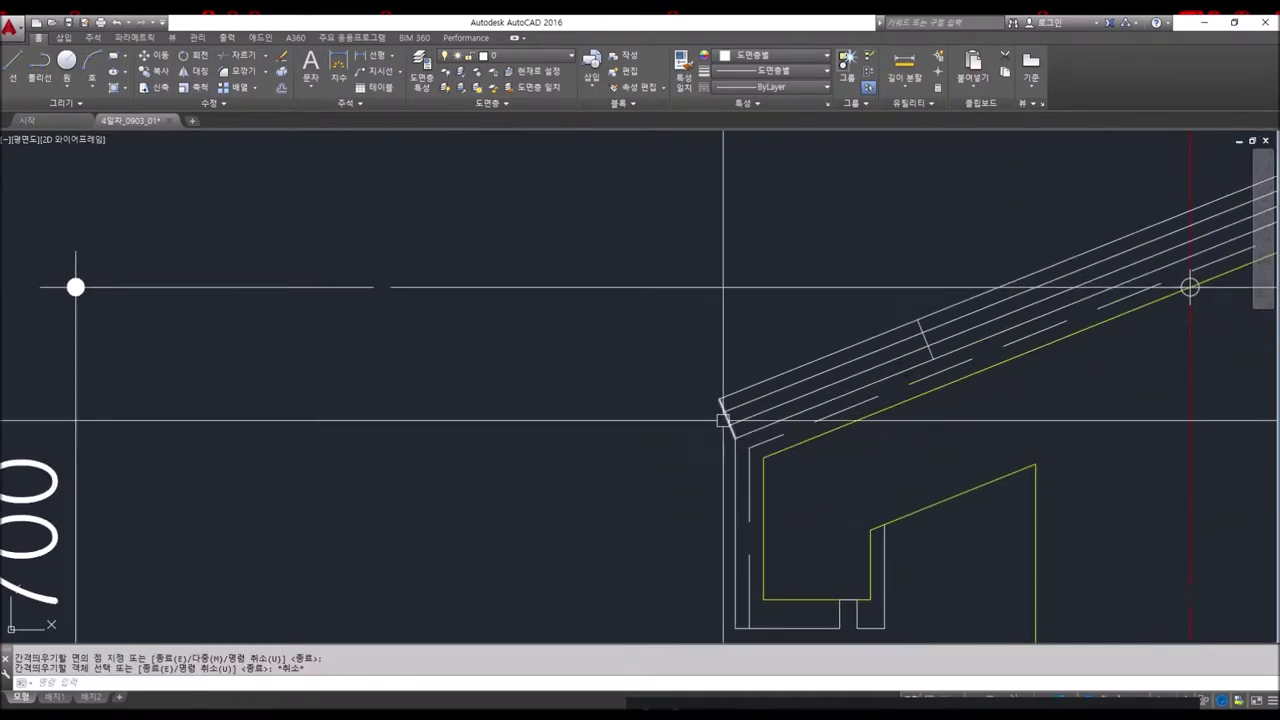
key("Escape")
key("Escape")
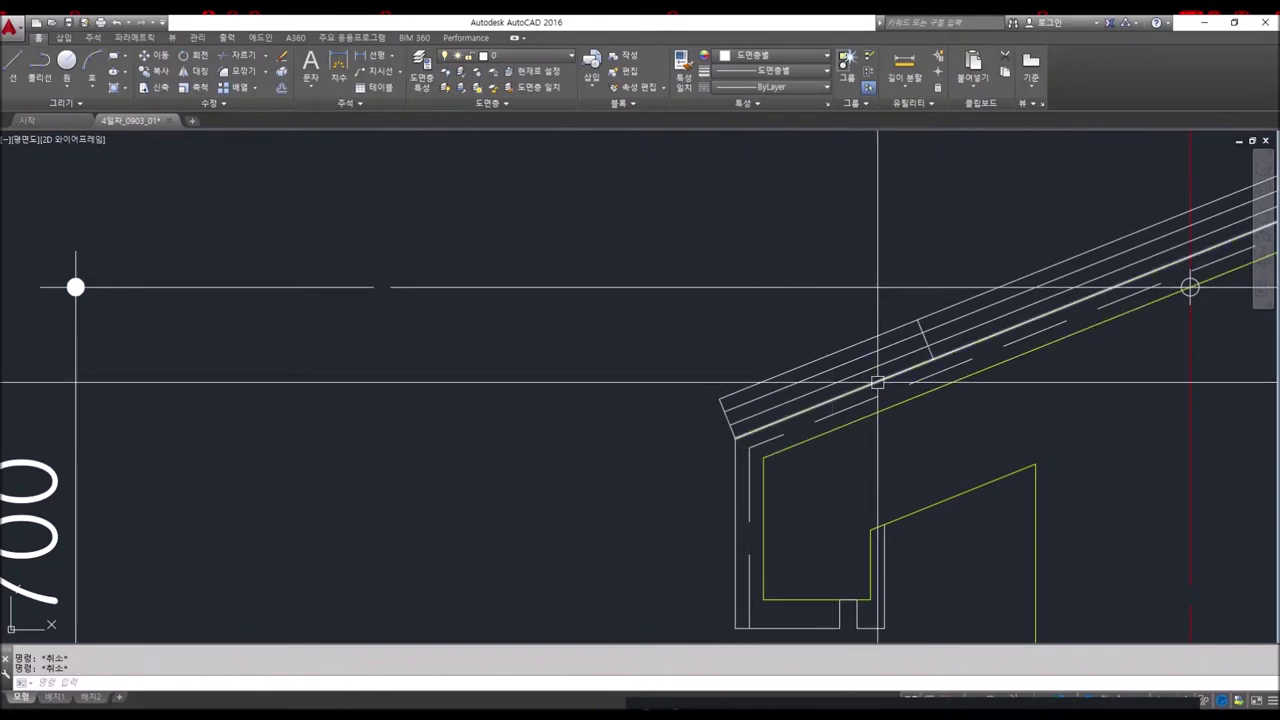
- Offset the cross line by 20 twice, adding two parallel cross lines across the tile layers
scroll(849, 340, "up", 3)
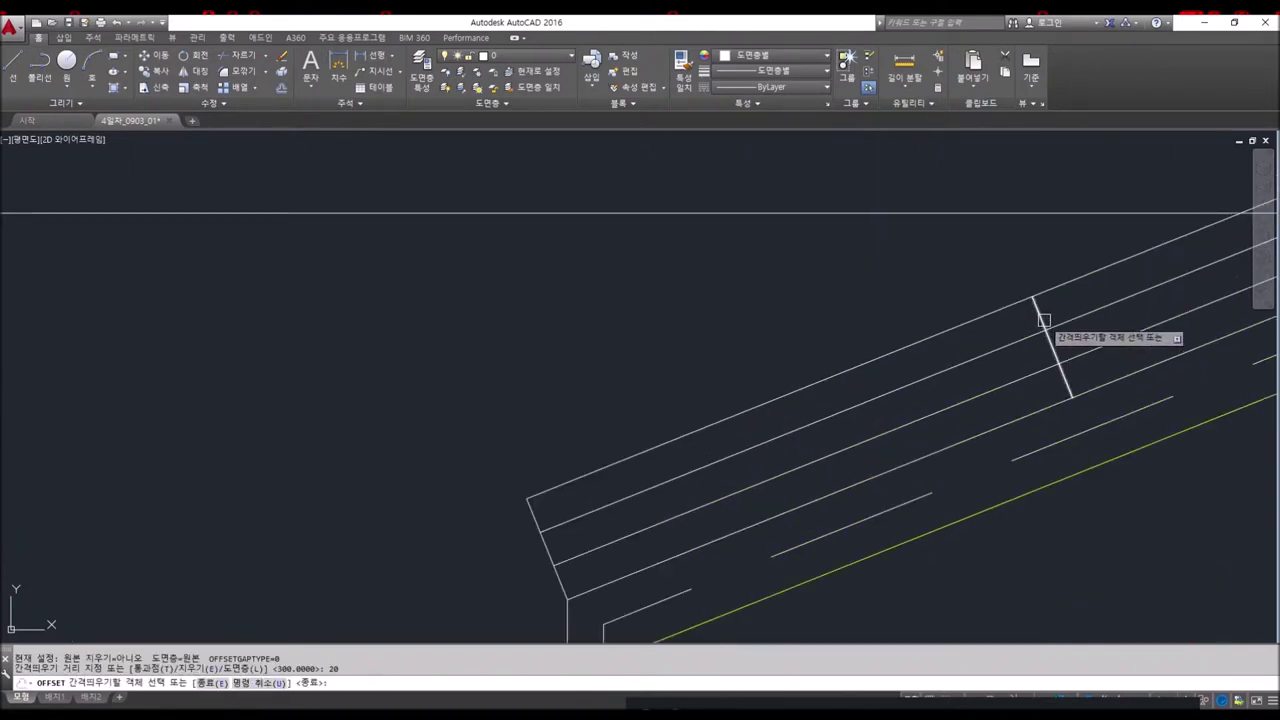
left_click(1043, 320)
left_click(1036, 320)
left_click(1049, 331)
left_click(980, 377)
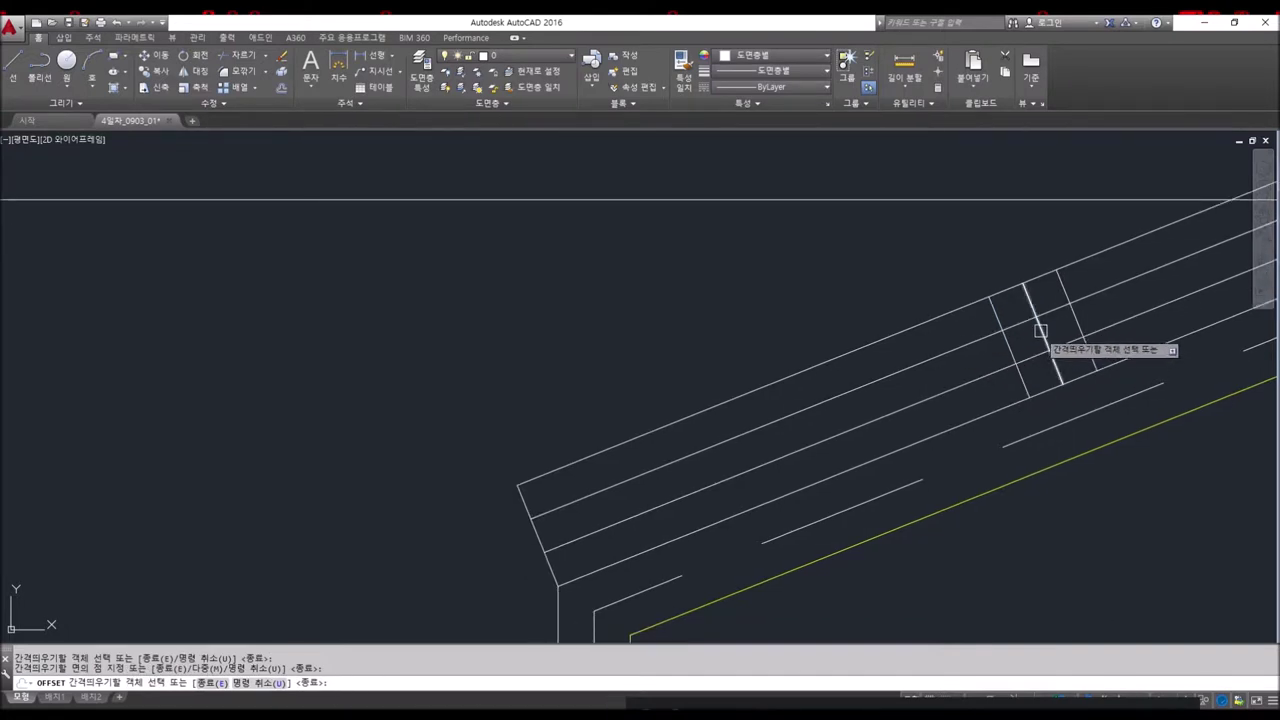
key("Escape")
key("Escape")
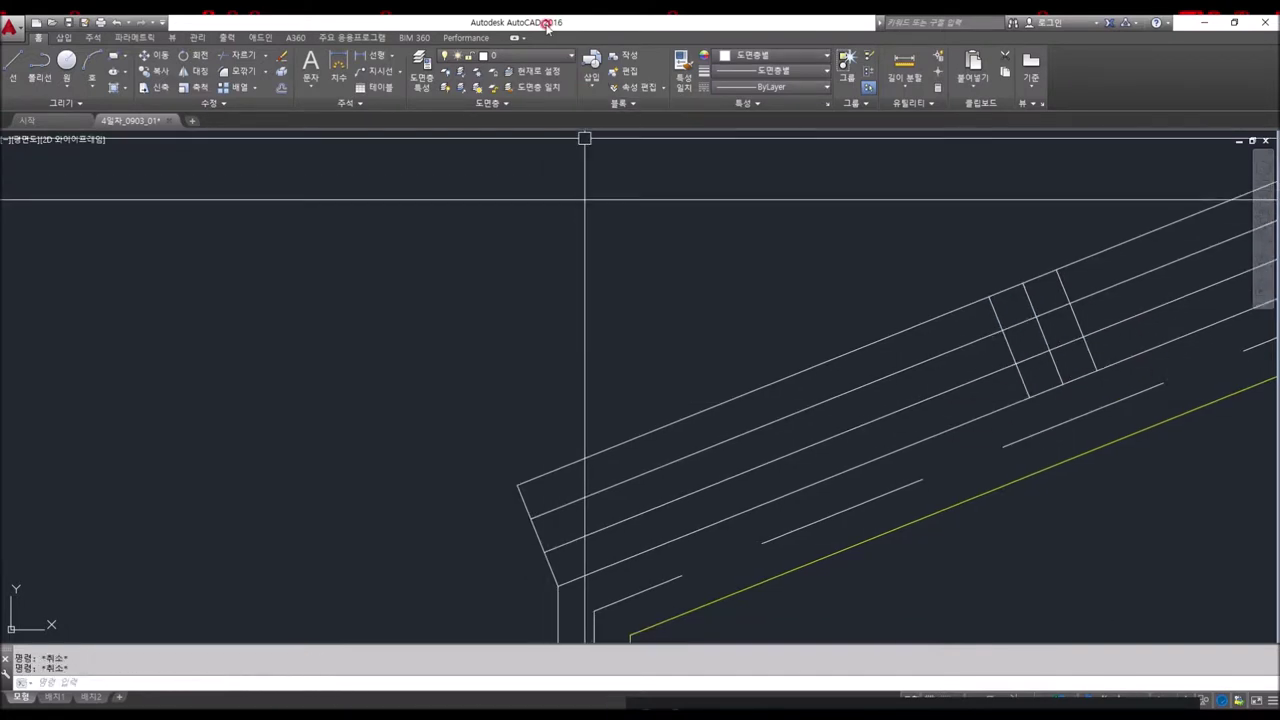
type("pl")
key("Return")
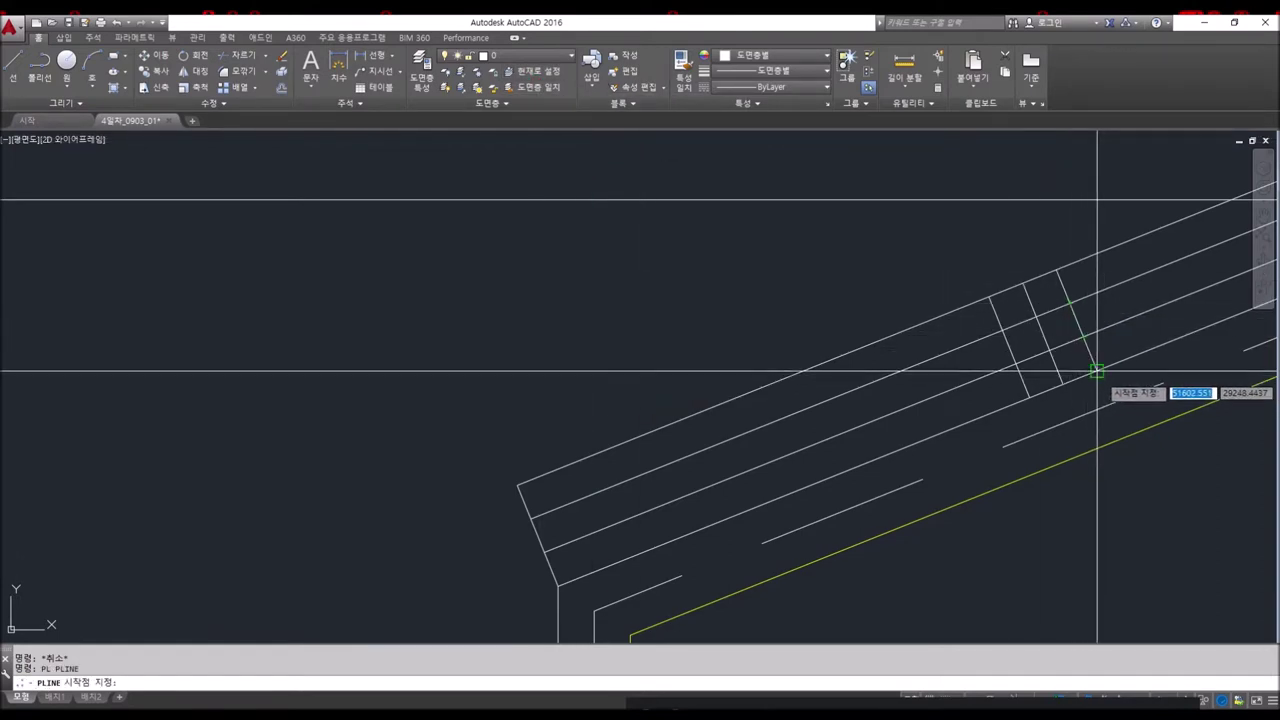
- Draw a polyline from the cross line's end down to the eave corner
key("Escape")
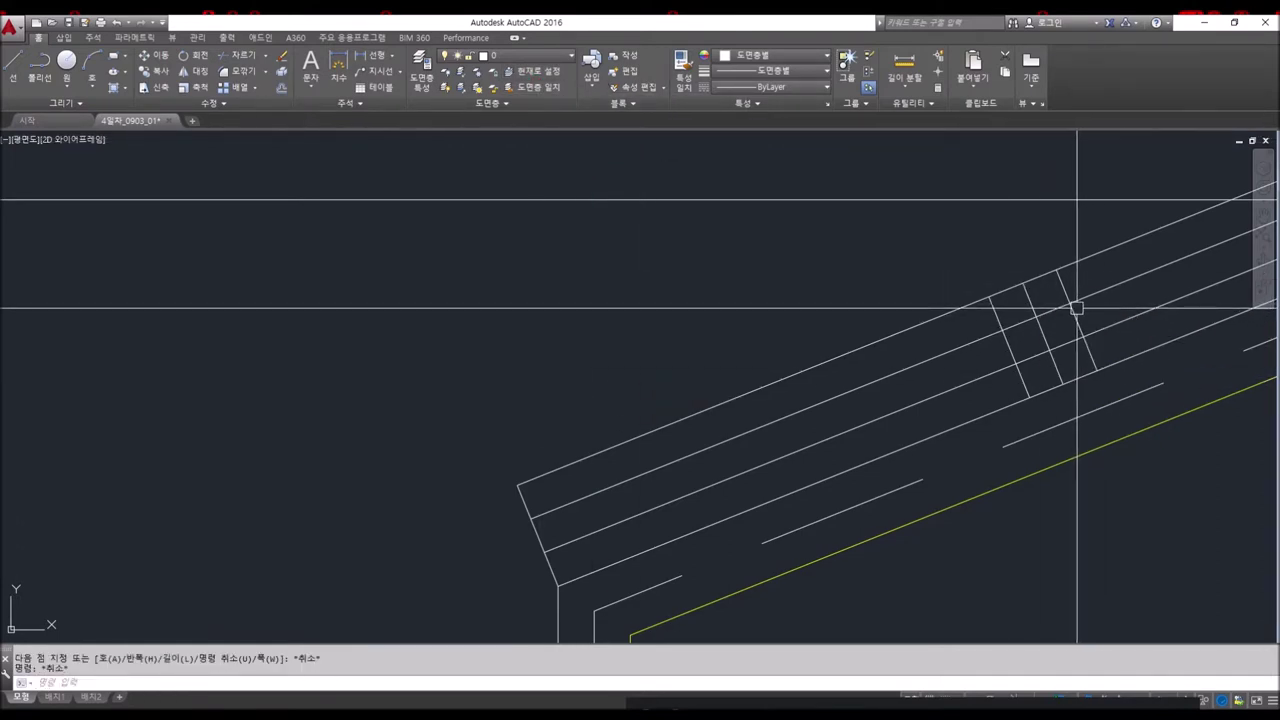
key("Return")
type("0")
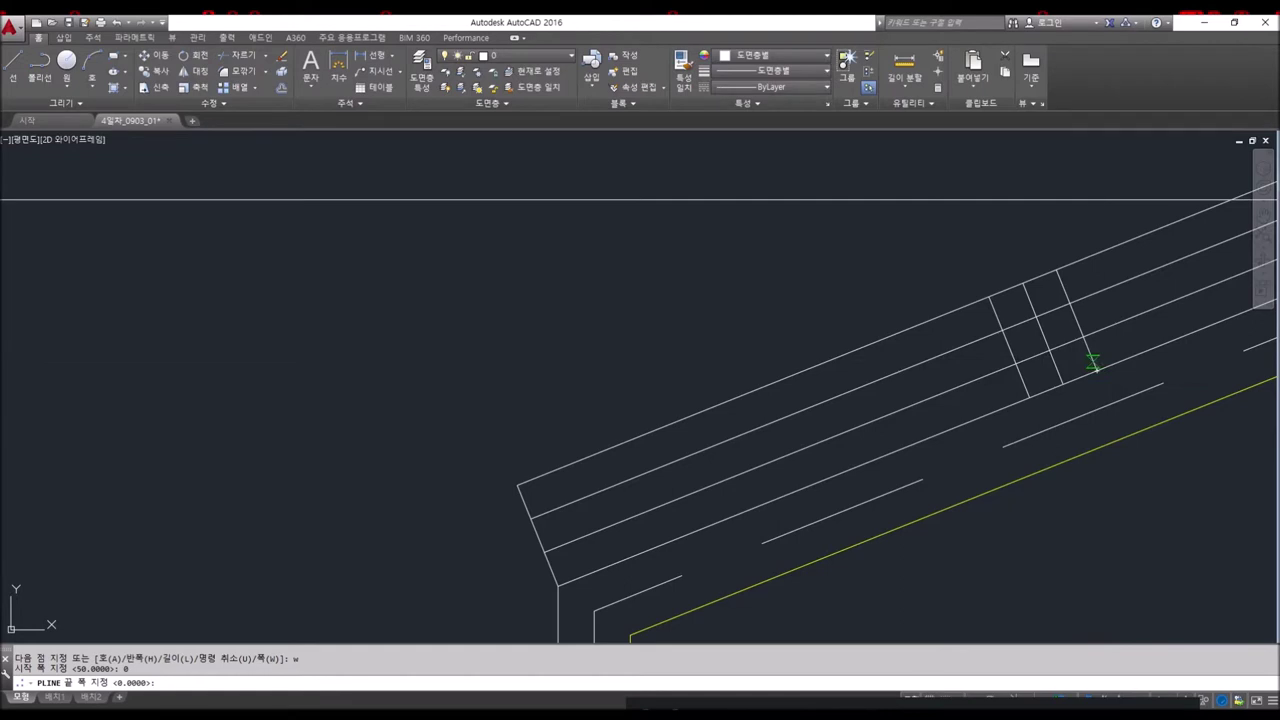
left_click(1068, 308)
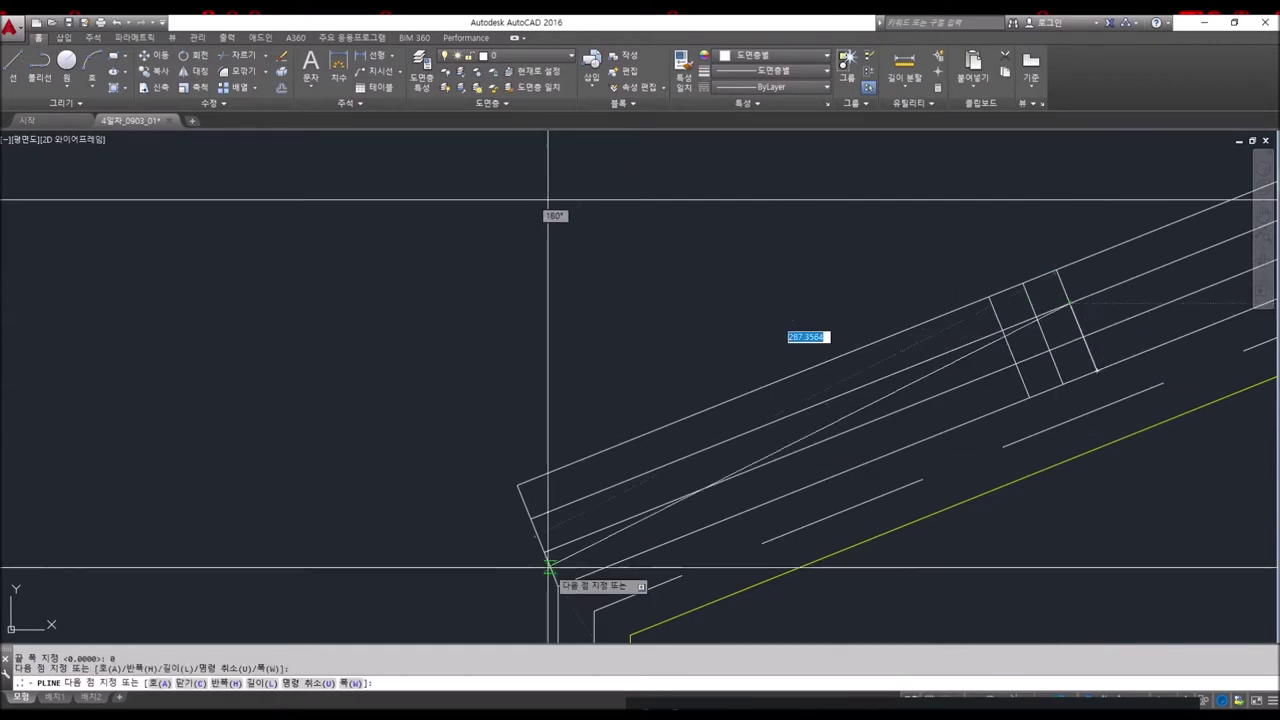
left_click(517, 486)
left_click(531, 518)
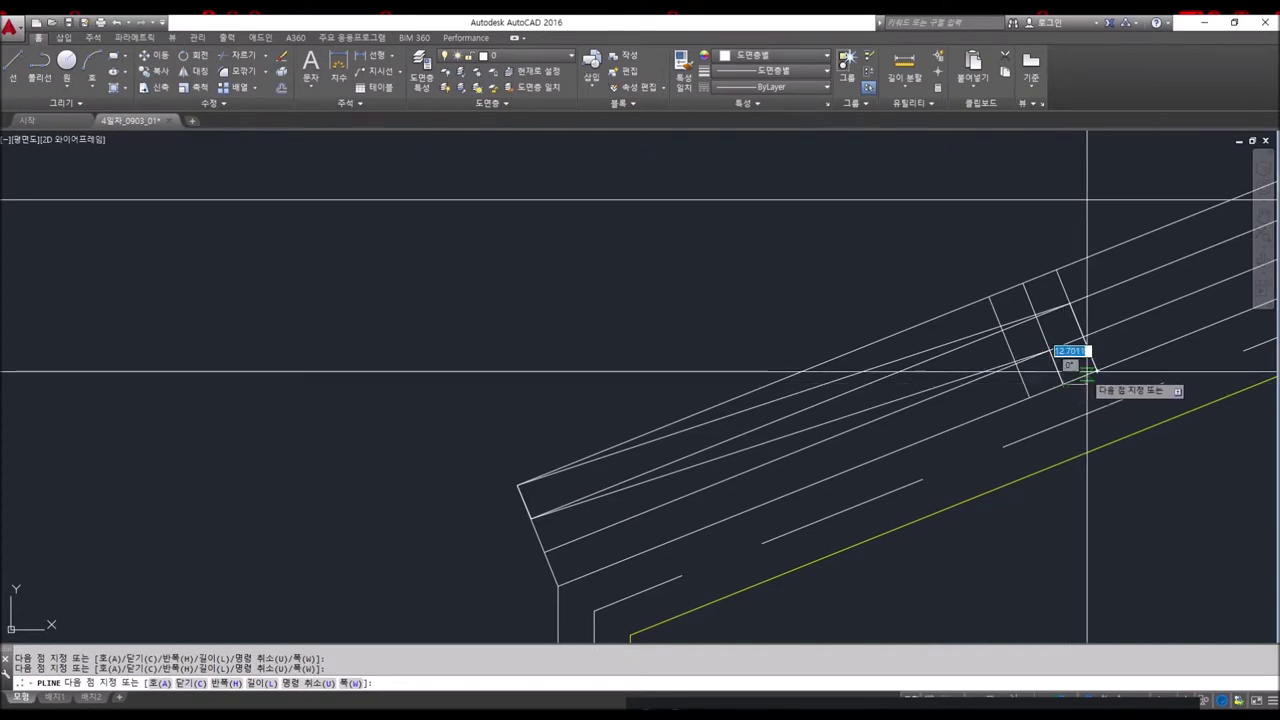
key("Return")
key("Return")
- Draw a closed three-corner triangle polyline inside the tile-end square
scroll(1080, 391, "up", 3)
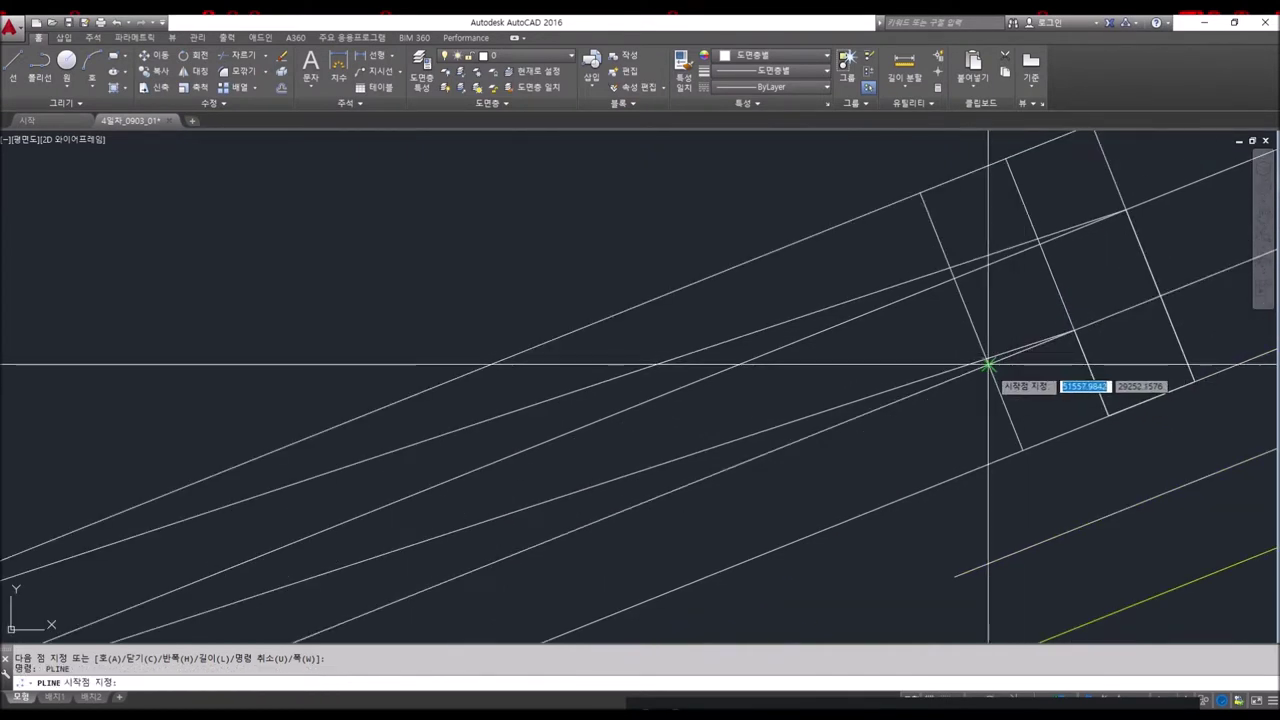
left_click(990, 363)
left_click(1072, 331)
left_click(1107, 414)
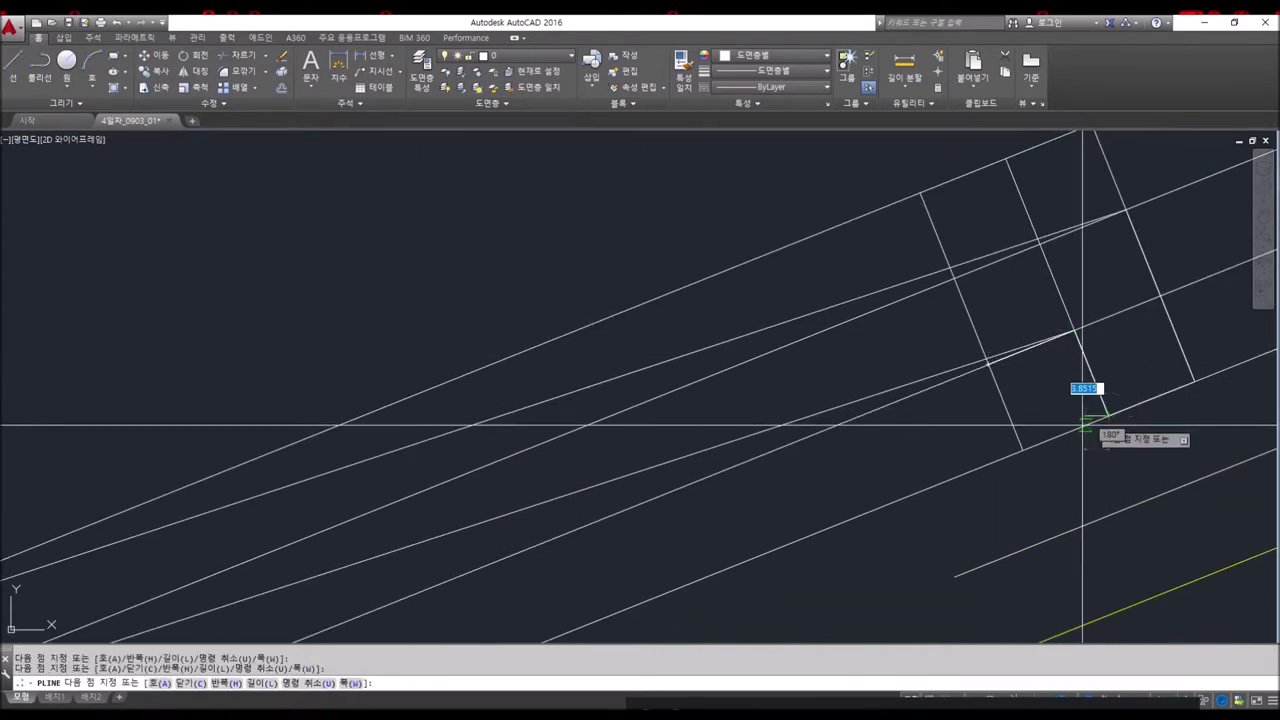
left_click(990, 363)
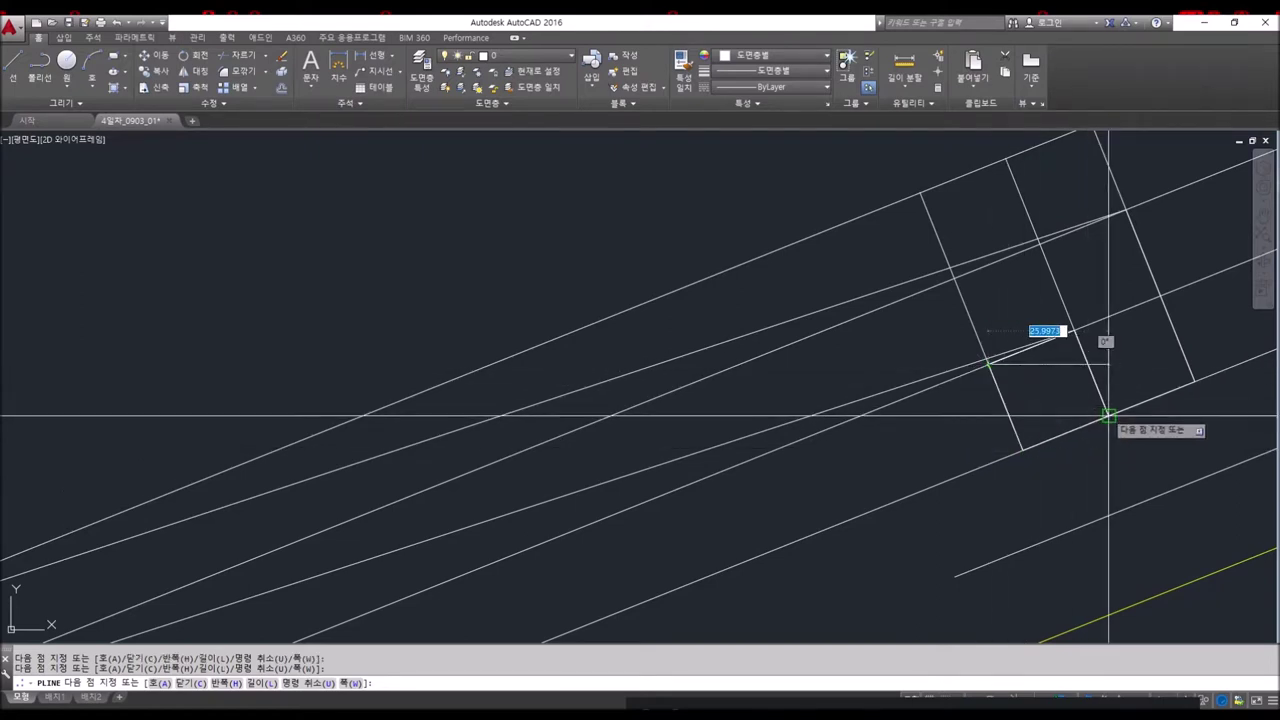
key("Return")
- Window-select the three upper lines for erasing, then cancel and keep them
scroll(1101, 412, "down", 3)
key("Escape")
key("Escape")
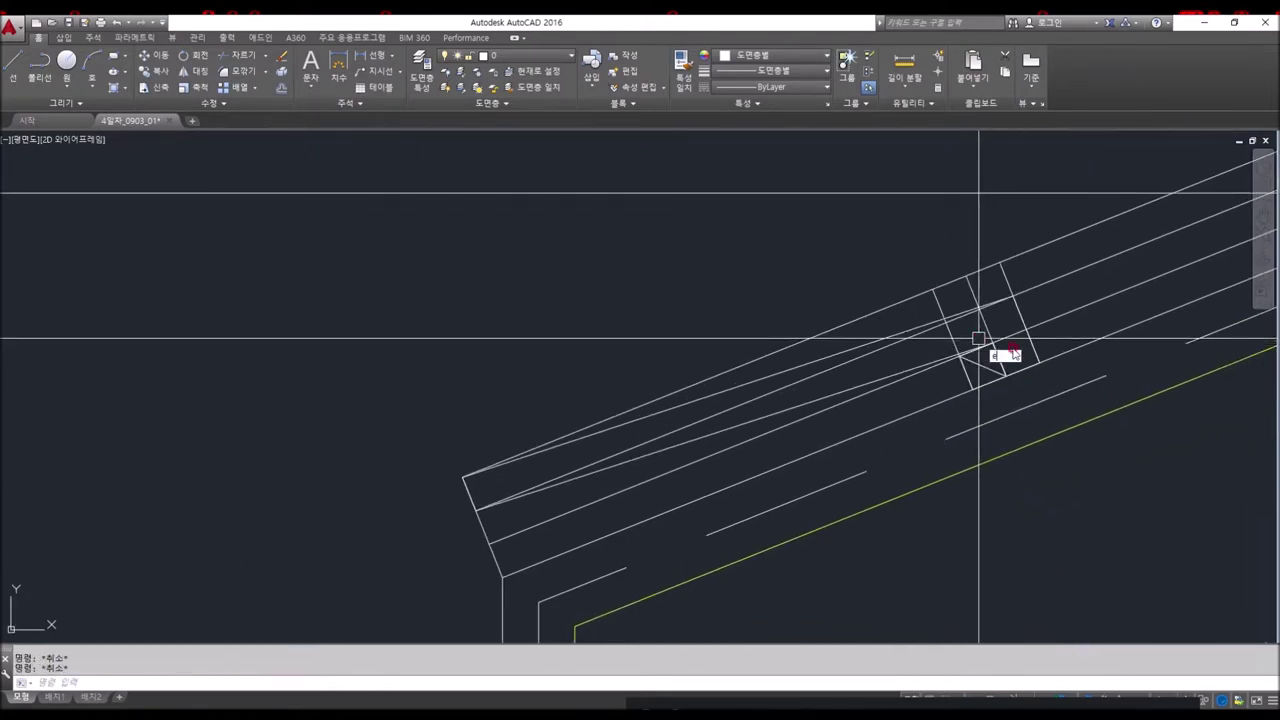
type("e")
key("Return")
left_click(1048, 337)
left_click(1044, 233)
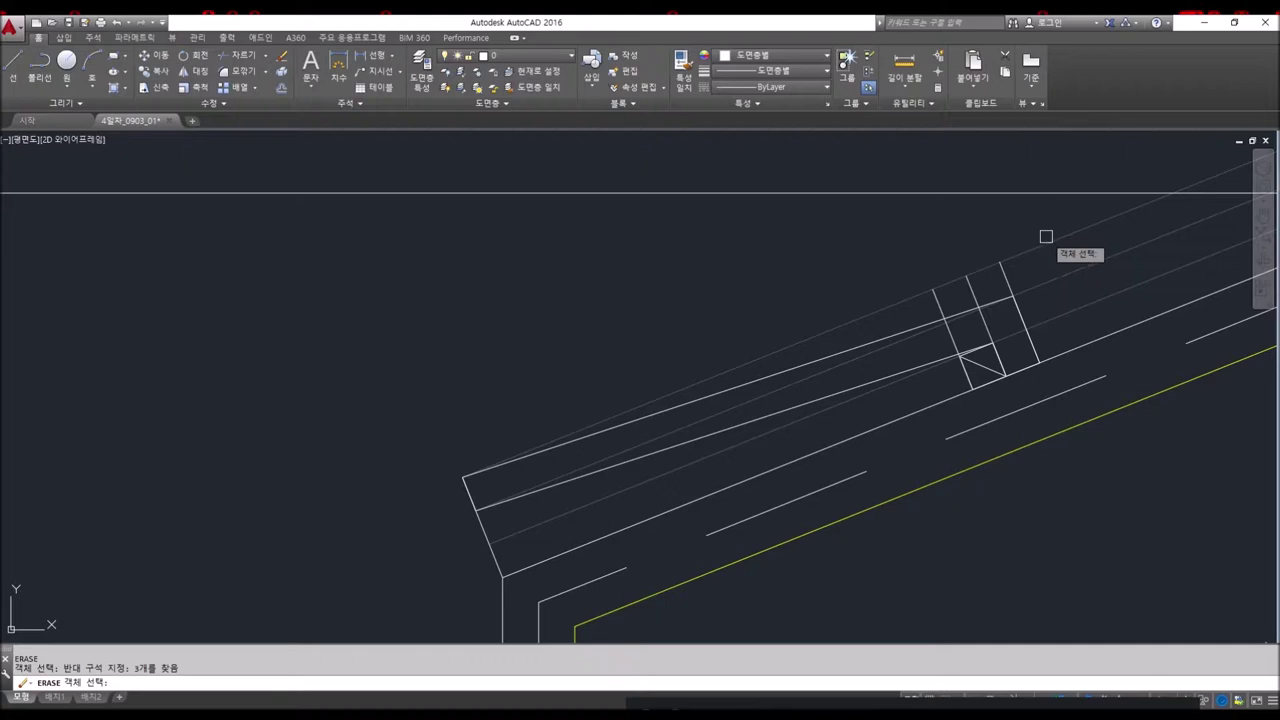
key("Escape")
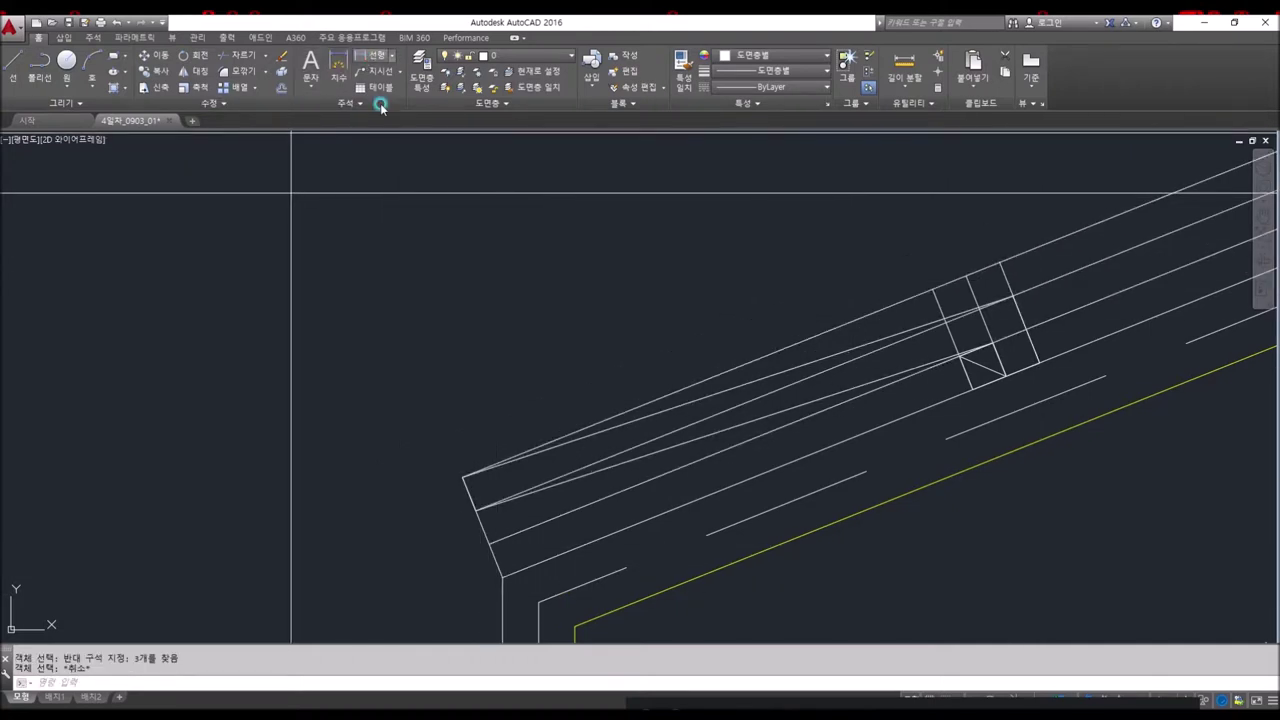
- Abandon the linear dimension and switch to the Aligned dimension type
left_click(462, 477)
left_click(965, 278)
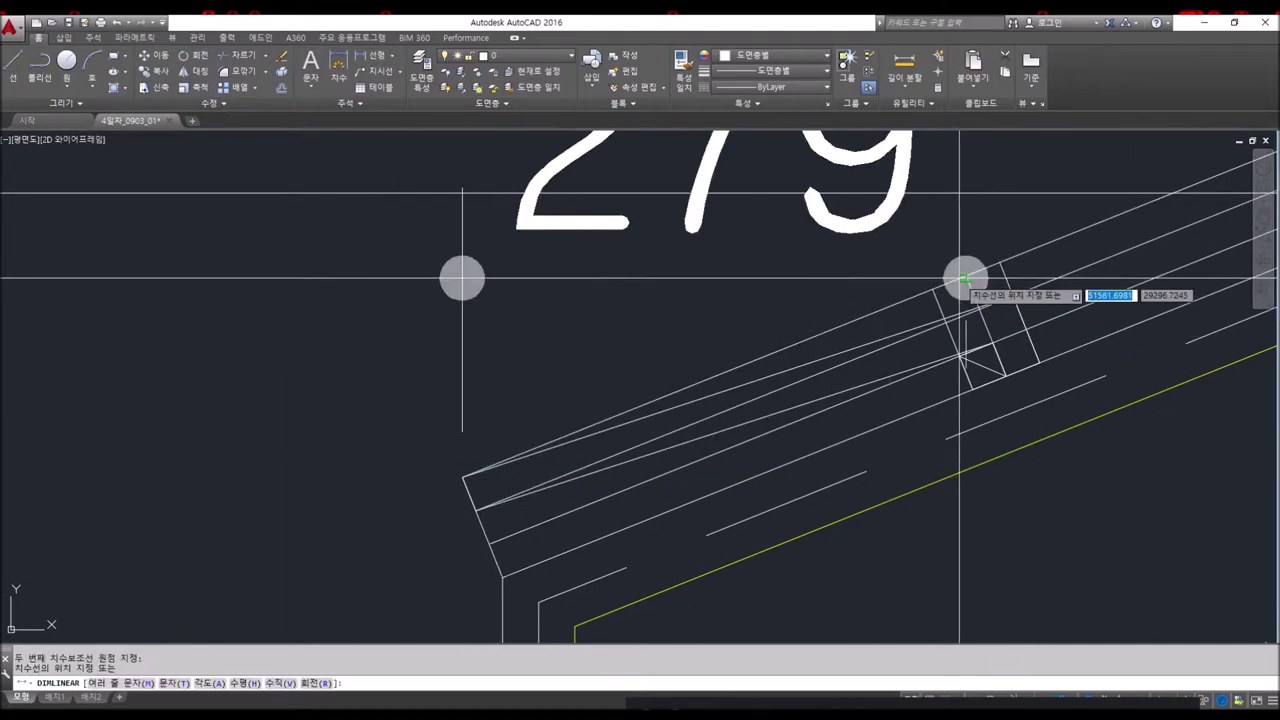
middle_click_drag(965, 278, 1020, 438)
key("Escape")
key("Escape")
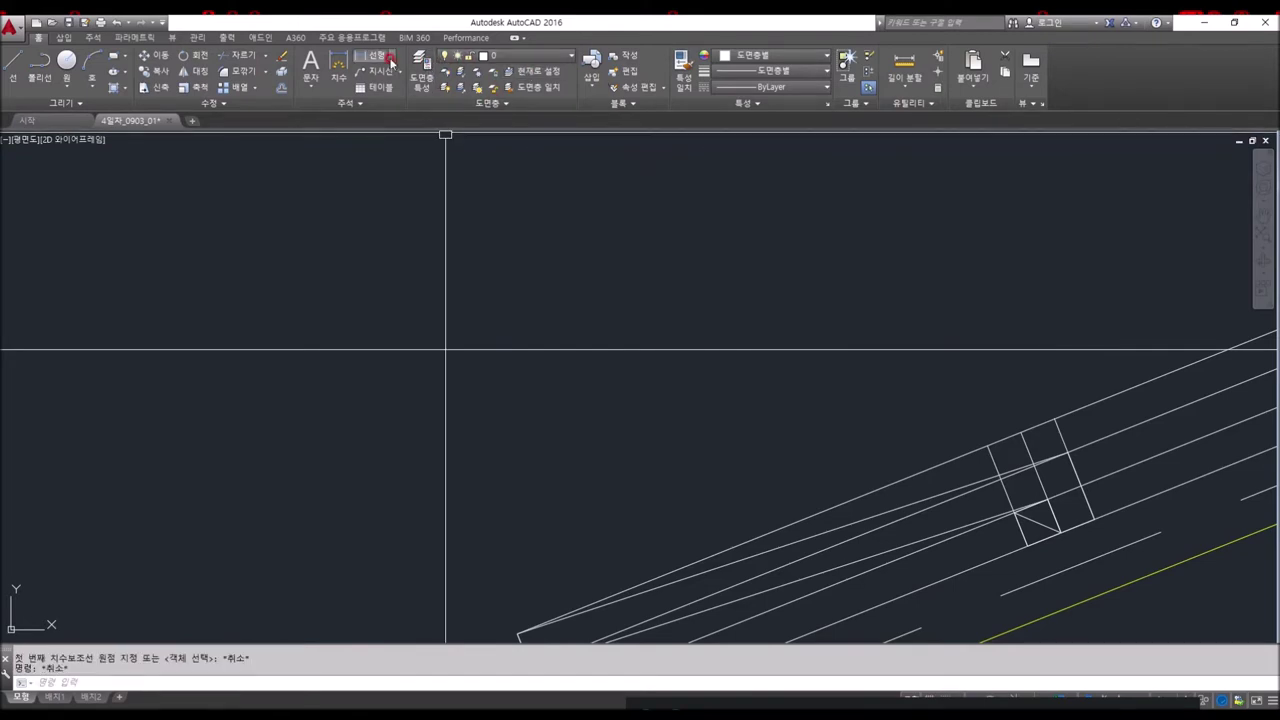
left_click(390, 64)
left_click(392, 57)
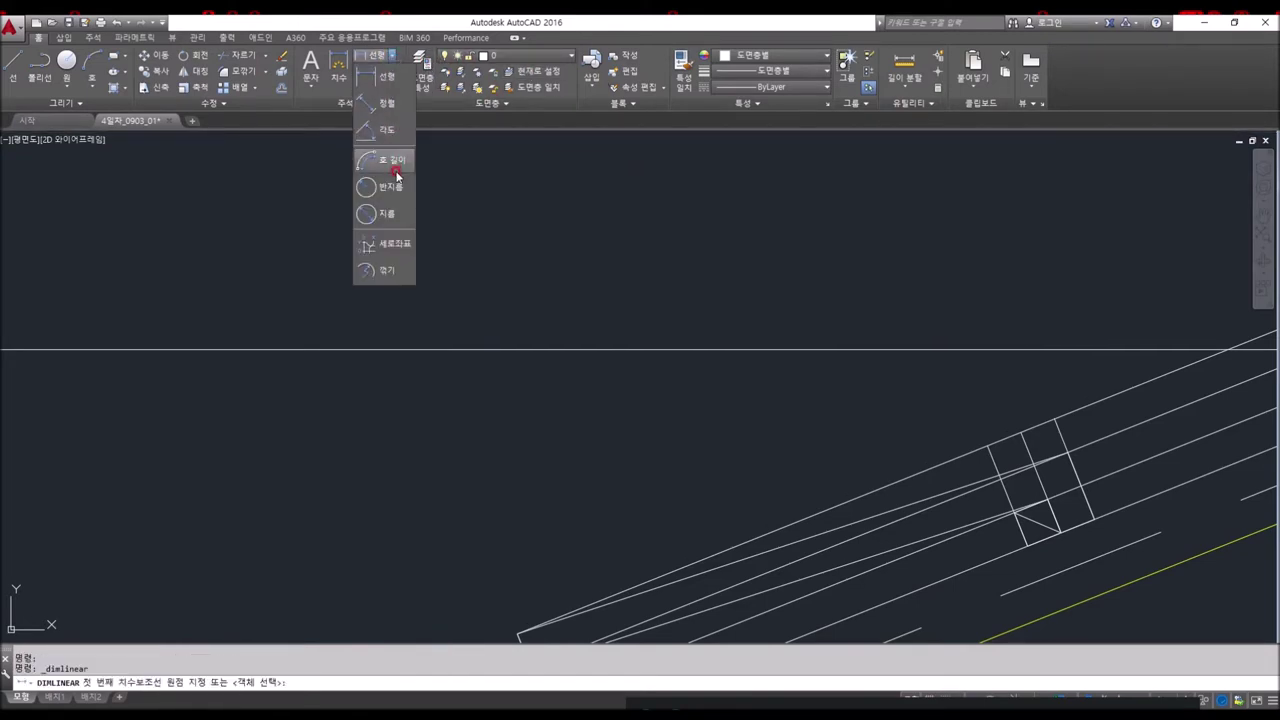
left_click(393, 110)
- Add an aligned 300 dimension along the tile's sloped length
middle_click_drag(543, 529, 553, 392)
left_click(530, 497)
left_click(1029, 294)
middle_click_drag(1029, 294, 1062, 374)
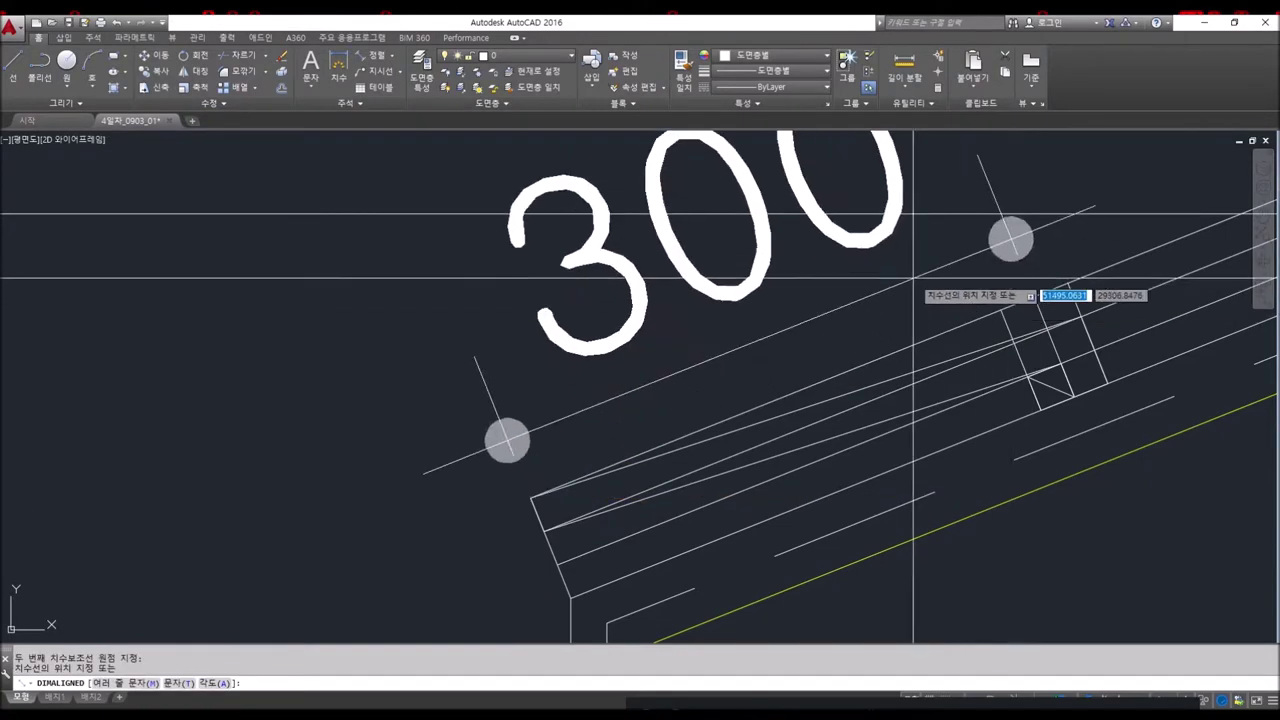
scroll(990, 430, "down", 2)
left_click(886, 271)
key("Escape")
- Add an aligned 20 dimension across the tile's lower short edge
scroll(849, 415, "up", 2)
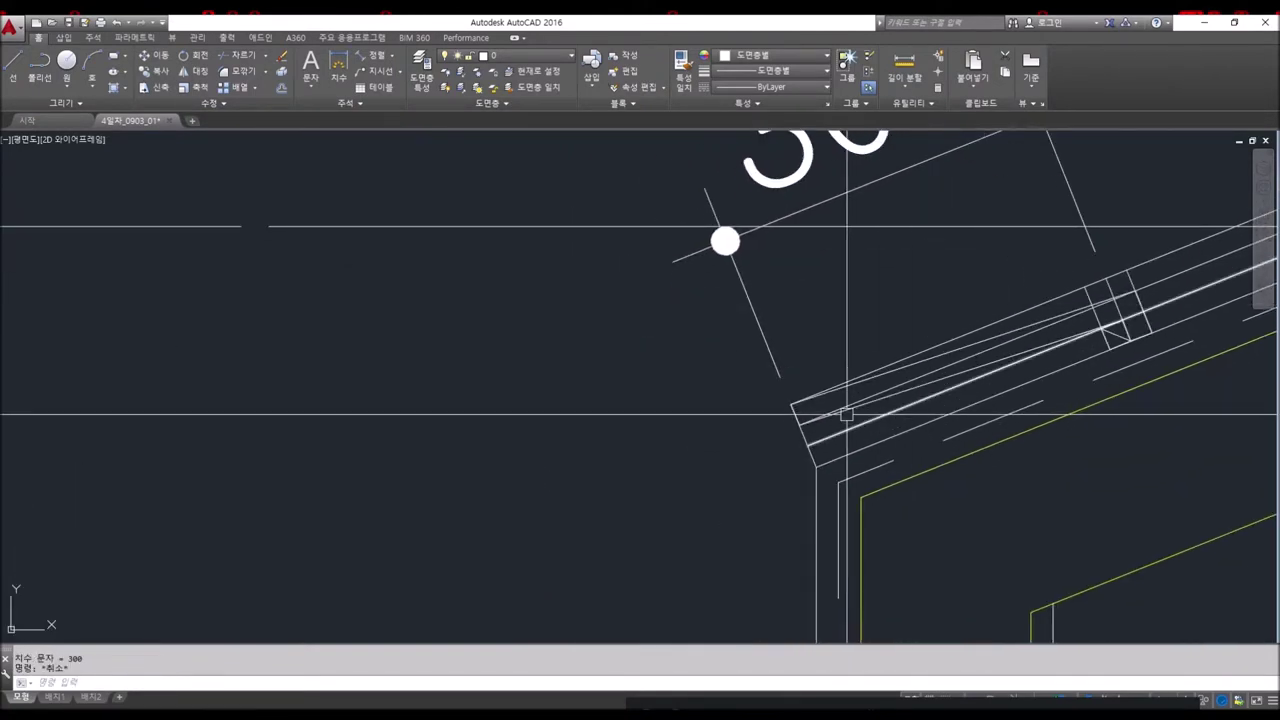
scroll(772, 432, "up", 1)
key("space")
left_click(772, 432)
left_click(759, 398)
left_click(567, 522)
scroll(600, 480, "down", 2)
scroll(917, 254, "up", 3)
- Add a second aligned 20 dimension across the other short edge
key("space")
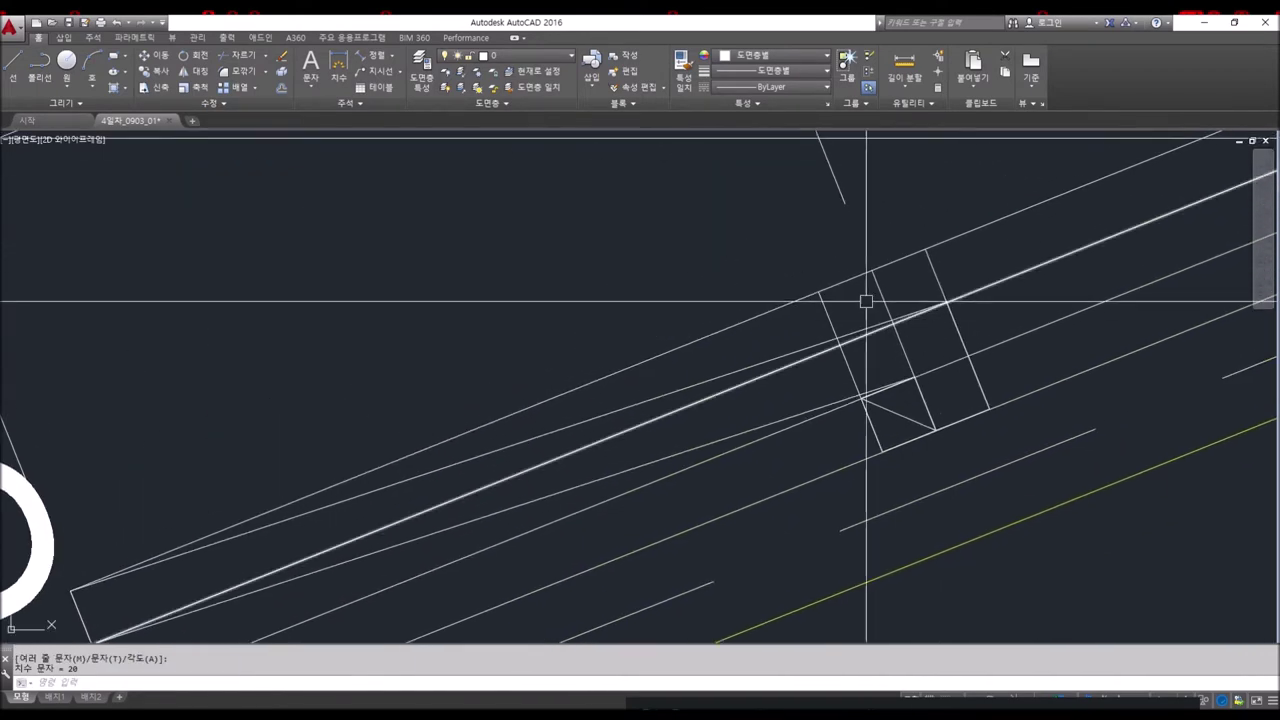
left_click(871, 270)
left_click(820, 288)
scroll(820, 290, "down", 3)
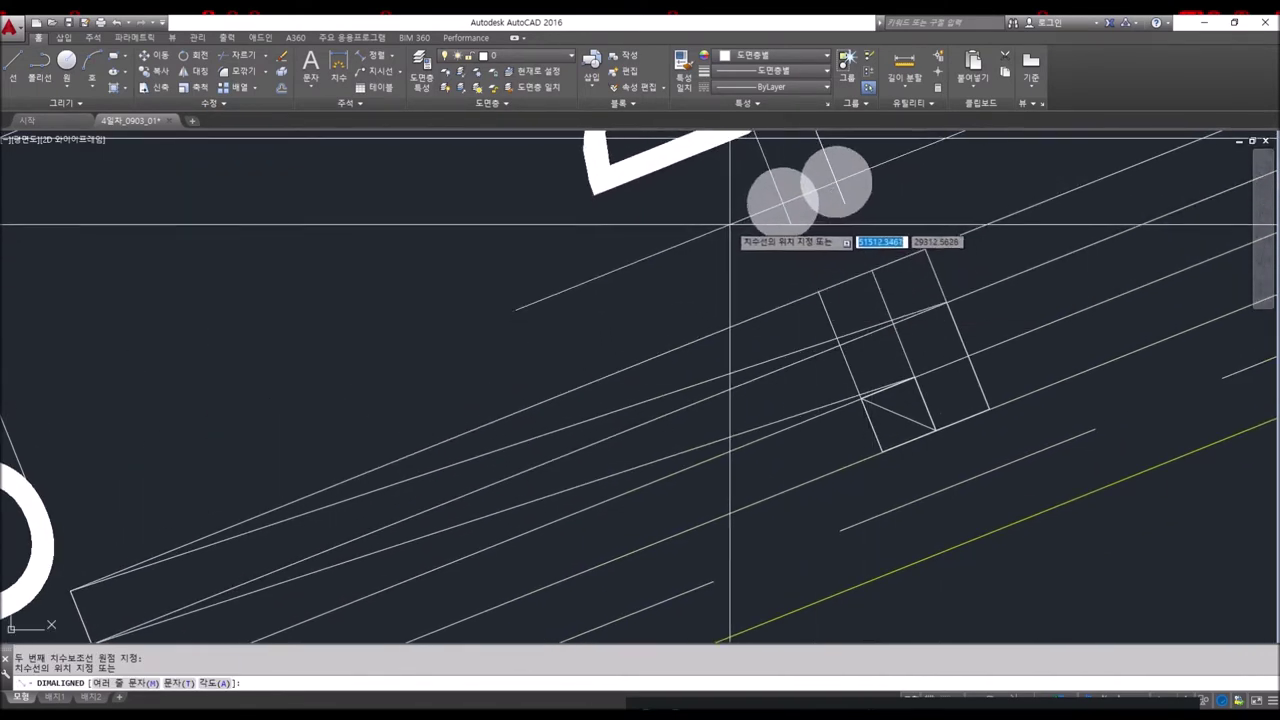
scroll(814, 200, "down", 2)
left_click(931, 216)
middle_click_drag(742, 222, 757, 258)
key("Escape")
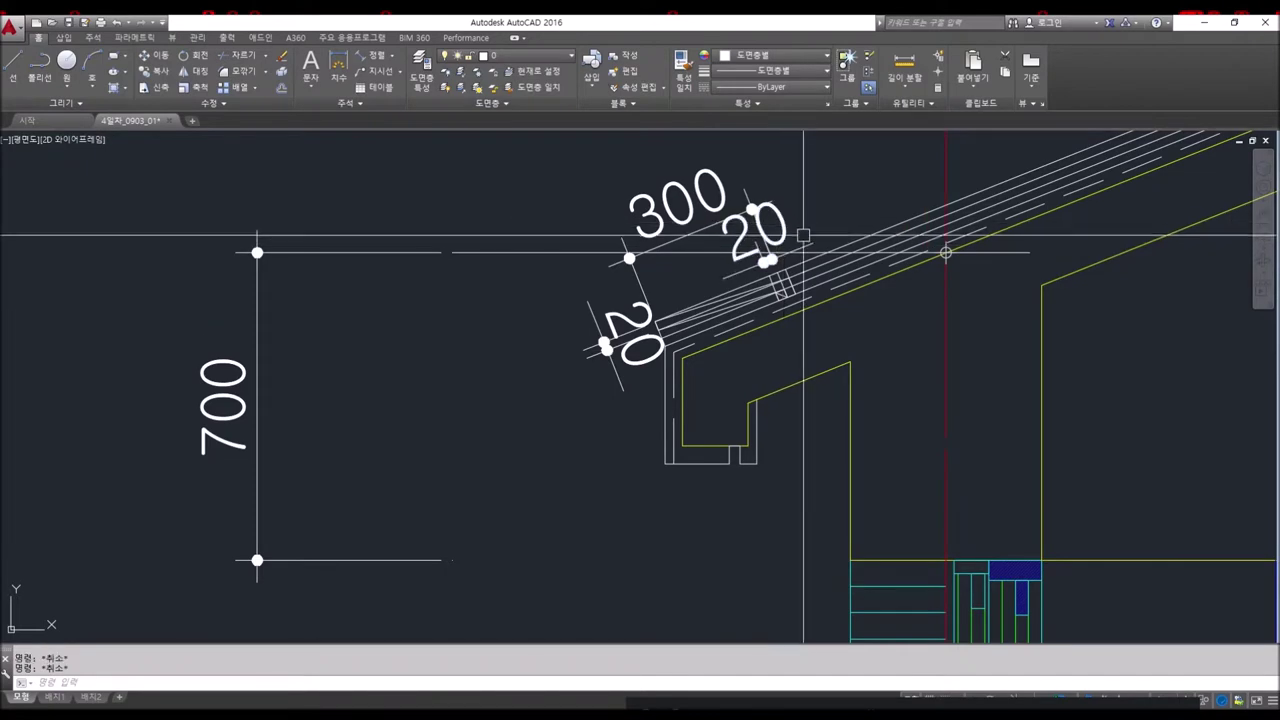
- Select the tile-end polyline to inspect it near the 20 dimension, then clear the selection
scroll(803, 236, "up", 3)
scroll(780, 260, "up", 2)
left_click(664, 291)
scroll(700, 330, "down", 3)
scroll(766, 360, "down", 2)
middle_click_drag(766, 340, 846, 232)
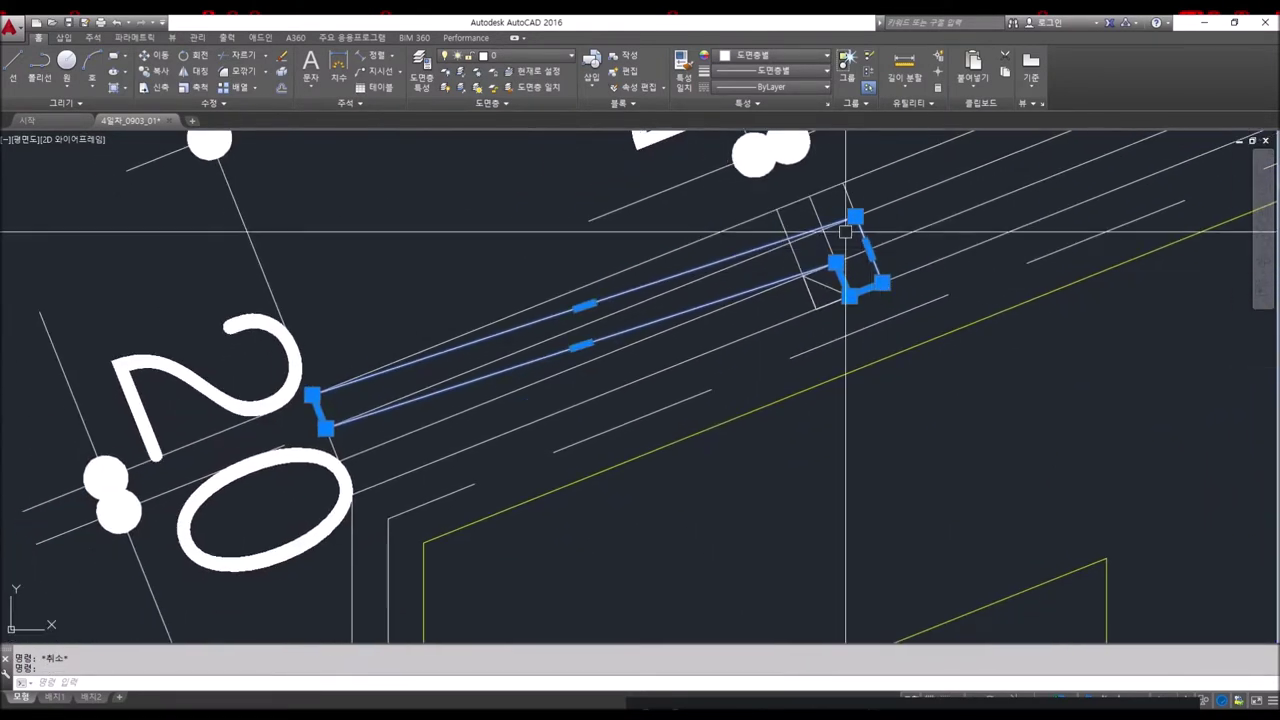
scroll(820, 279, "up", 4)
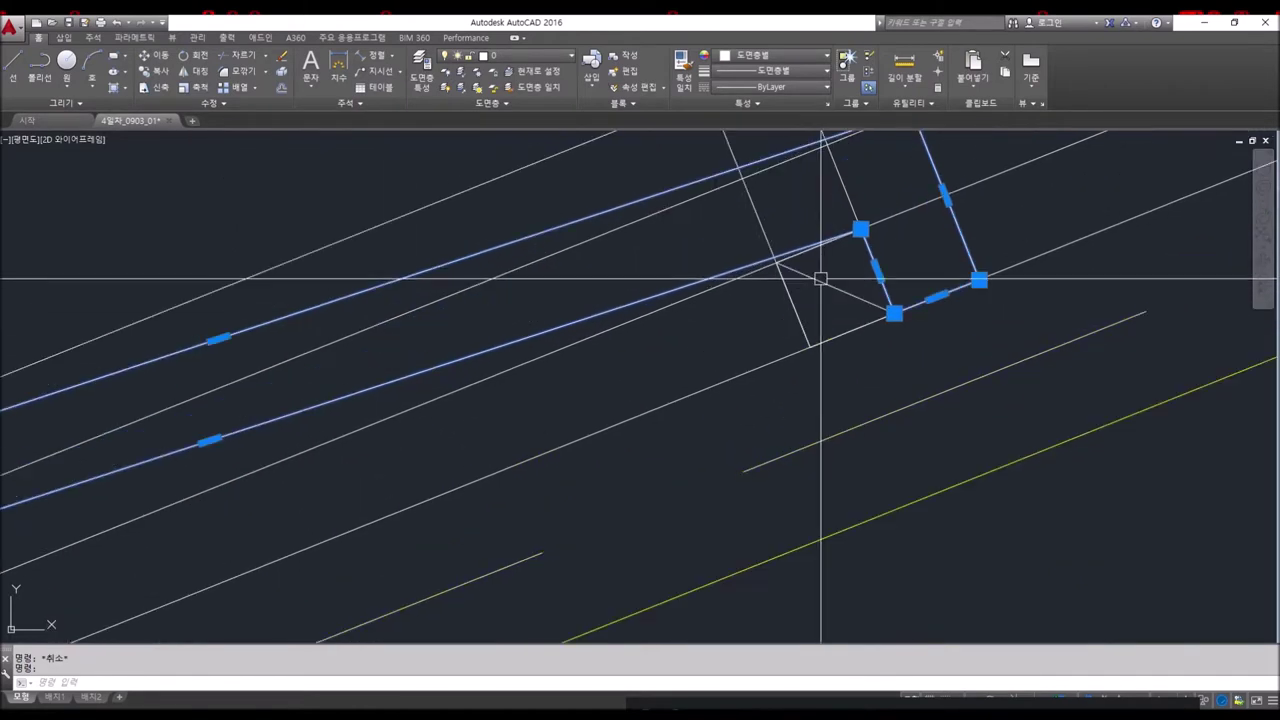
scroll(835, 290, "down", 2)
scroll(820, 390, "down", 2)
scroll(815, 400, "down", 2)
key("Escape")
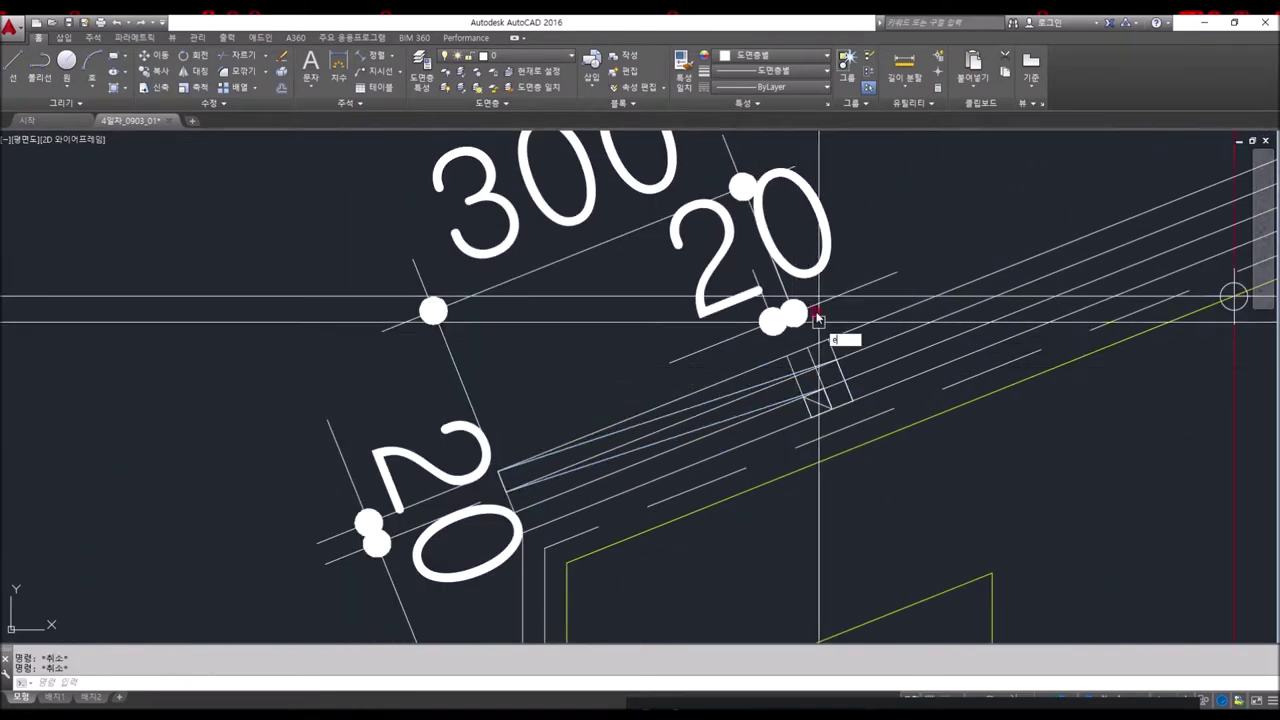
- Delete the 300 dimension and both 20 dimensions
left_click(795, 255)
left_click(737, 200)
key("Delete")
left_click(459, 432)
left_click(449, 406)
key("Delete")
- Erase the two rectangle edge lines and pick another stray line along the tile
scroll(903, 373, "up", 6)
left_click(594, 214)
left_click(507, 275)
key("Delete")
mouse_move(507, 275)
middle_mouse_down()
mouse_move(776, 212)
mouse_move(514, 355)
middle_mouse_up()
left_click(718, 218)
scroll(465, 355, "down", 2)
middle_click_drag(1006, 180, 971, 277)
key("Escape")
key("Escape")
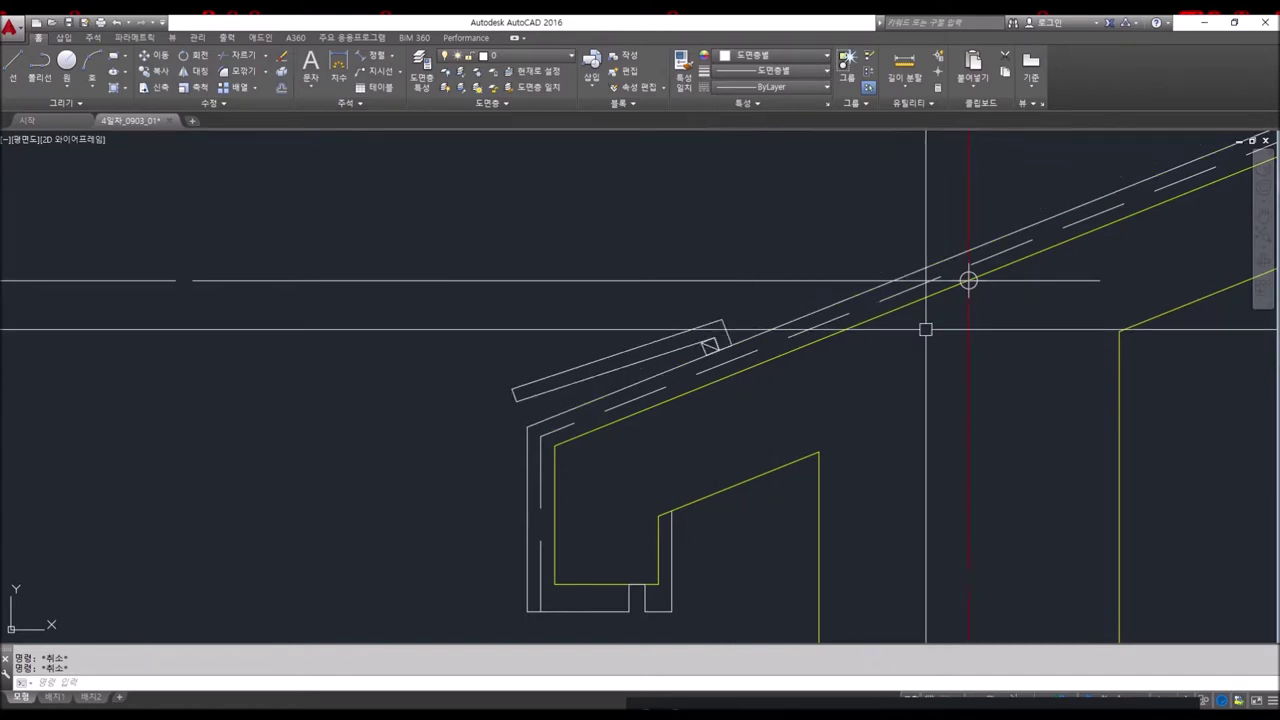
- Define a 3-point UCS: origin at the eave tile corner, X along the roof slope
type("u")
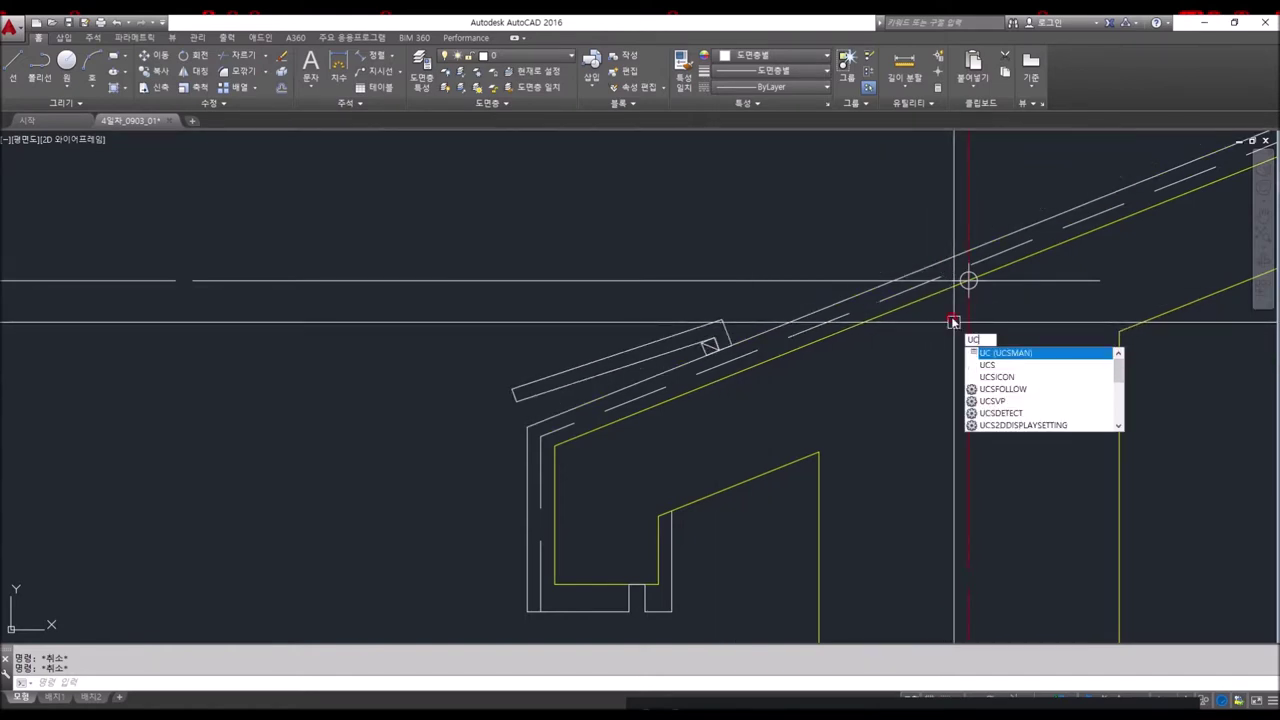
key("Return")
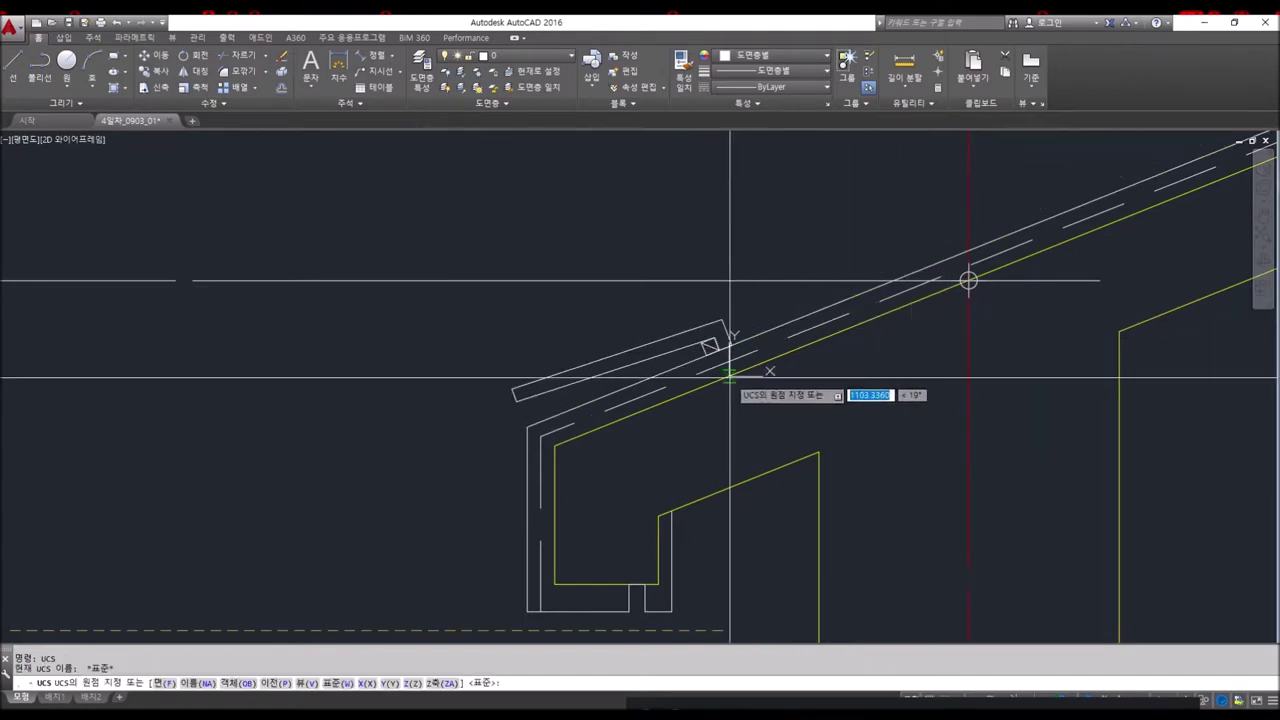
type("3p")
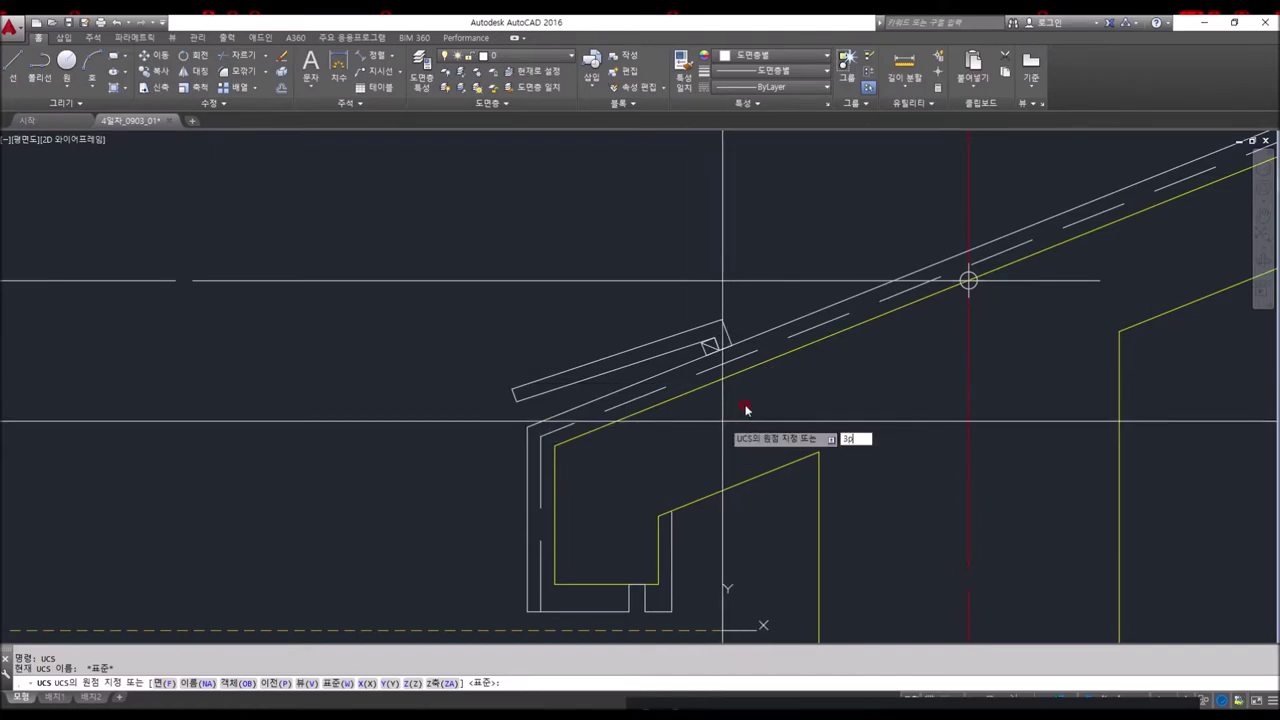
key("Return")
scroll(735, 343, "up", 3)
left_click(730, 357)
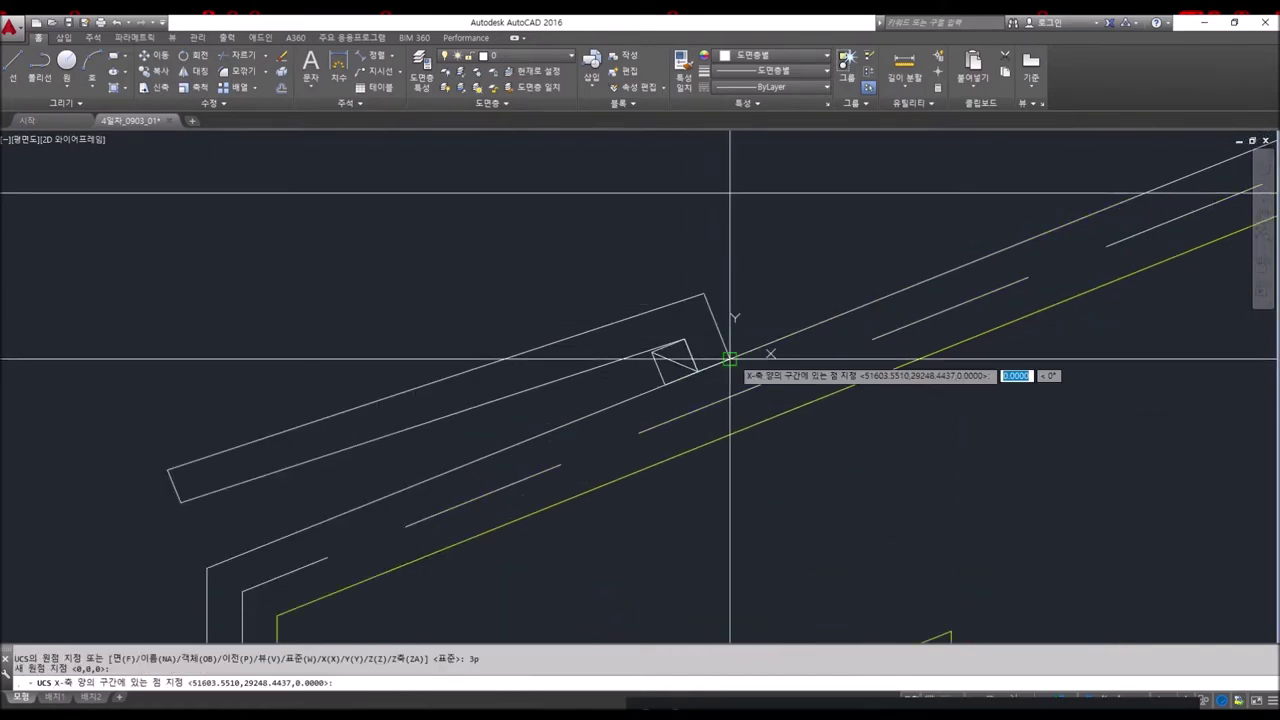
left_click(834, 320)
left_click(709, 318)
key("Return")
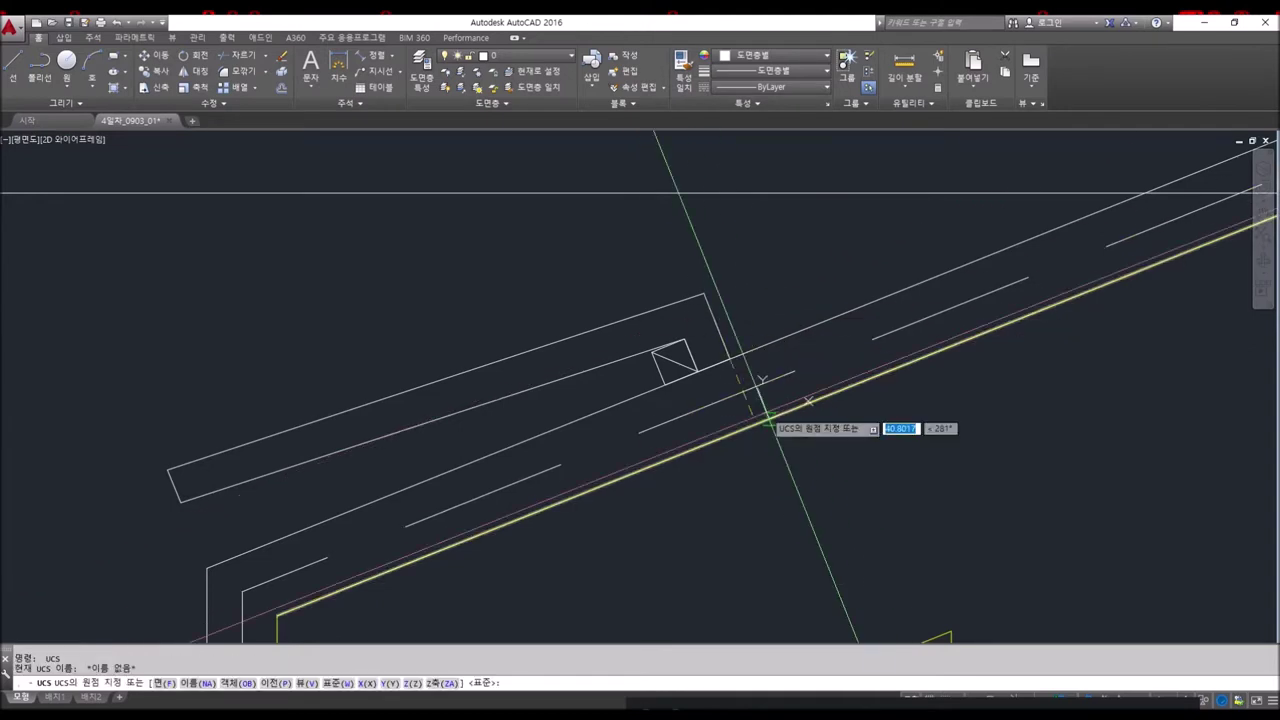
key("Escape")
key("Escape")
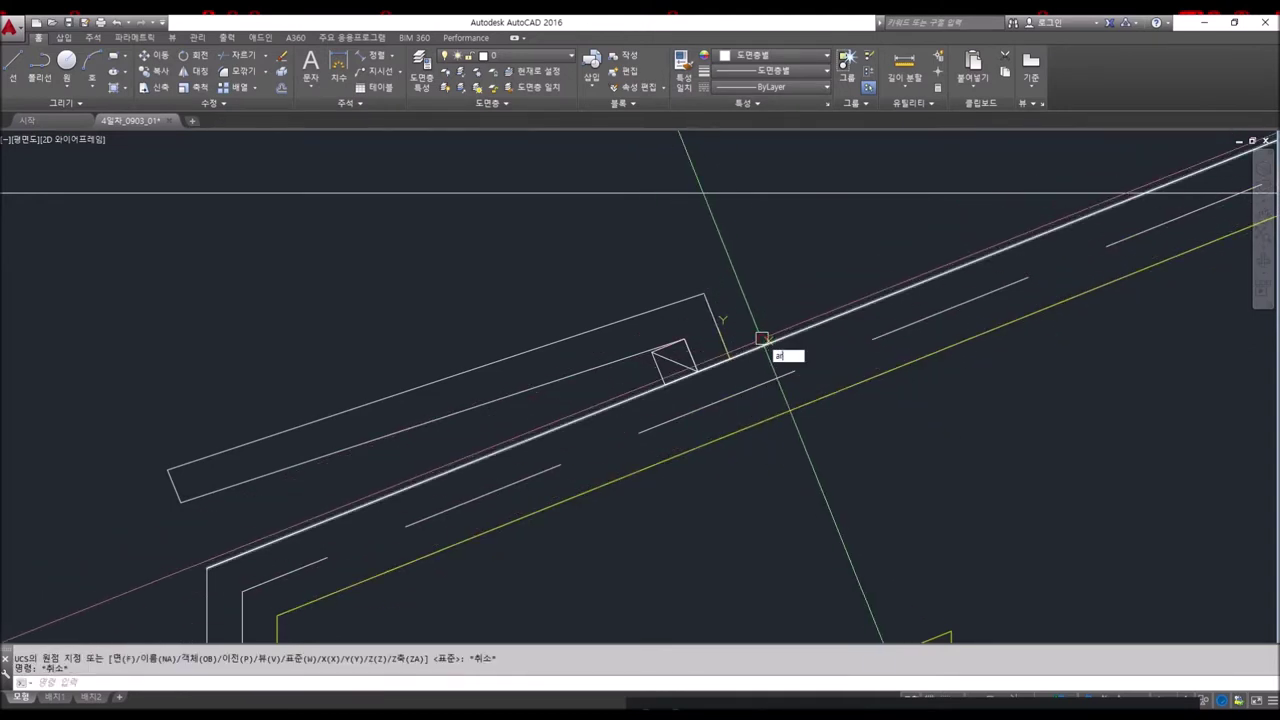
- Start an array and window-select the tile outline with its end square
key("Return")
scroll(728, 337, "up", 2)
scroll(725, 337, "up", 2)
left_click(677, 366)
left_click(546, 306)
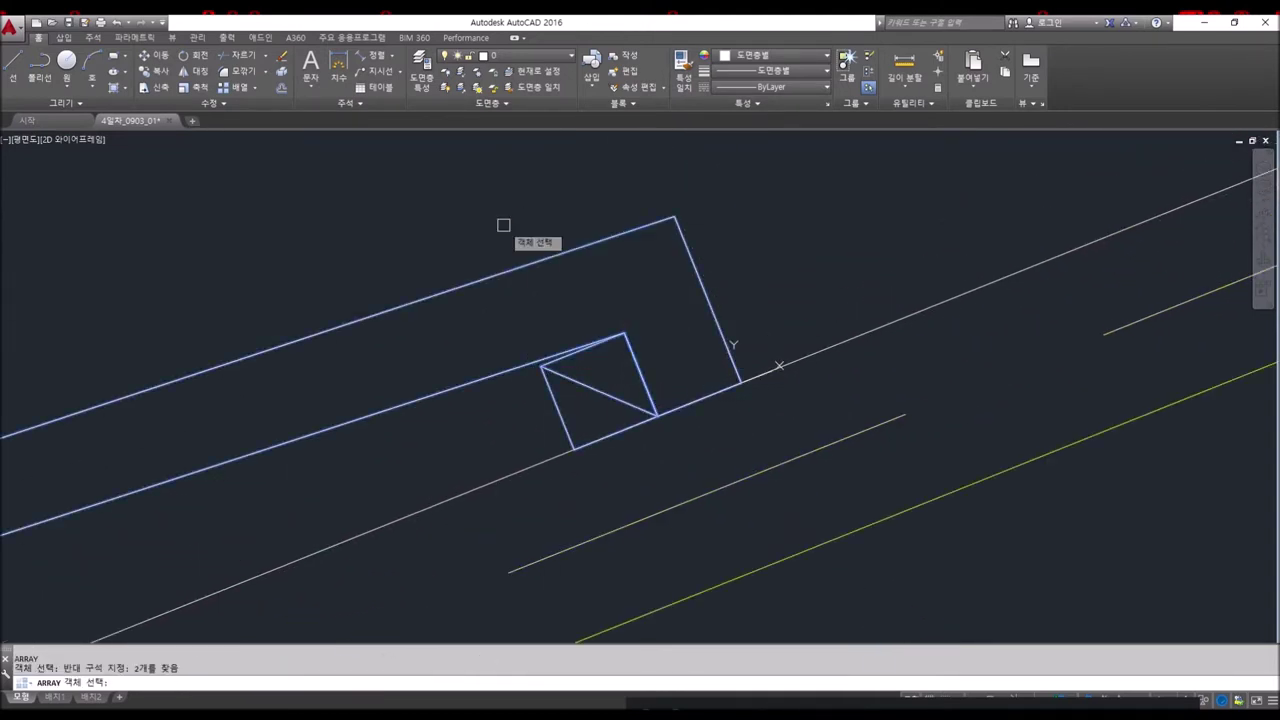
- Array the roof tile into a rectangular array of 30 columns spaced 300 up the slope
key("Return")
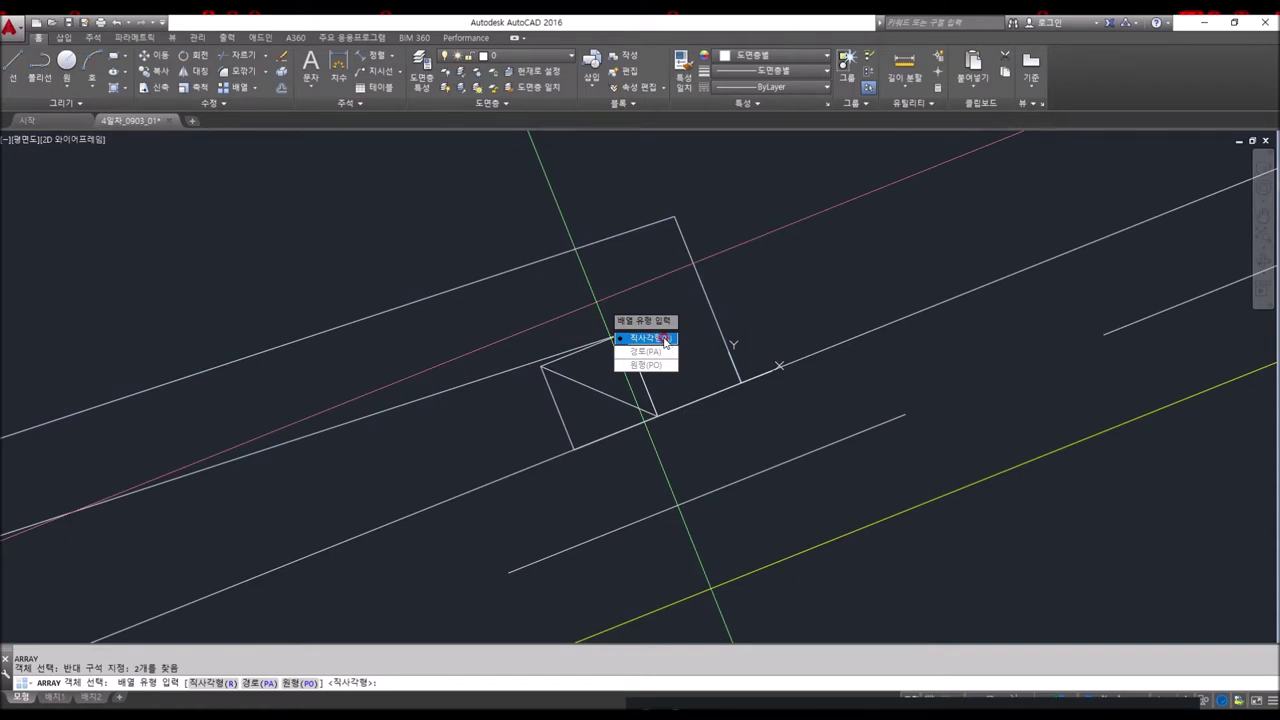
left_click(665, 340)
scroll(640, 398, "down", 1)
scroll(700, 392, "down", 1)
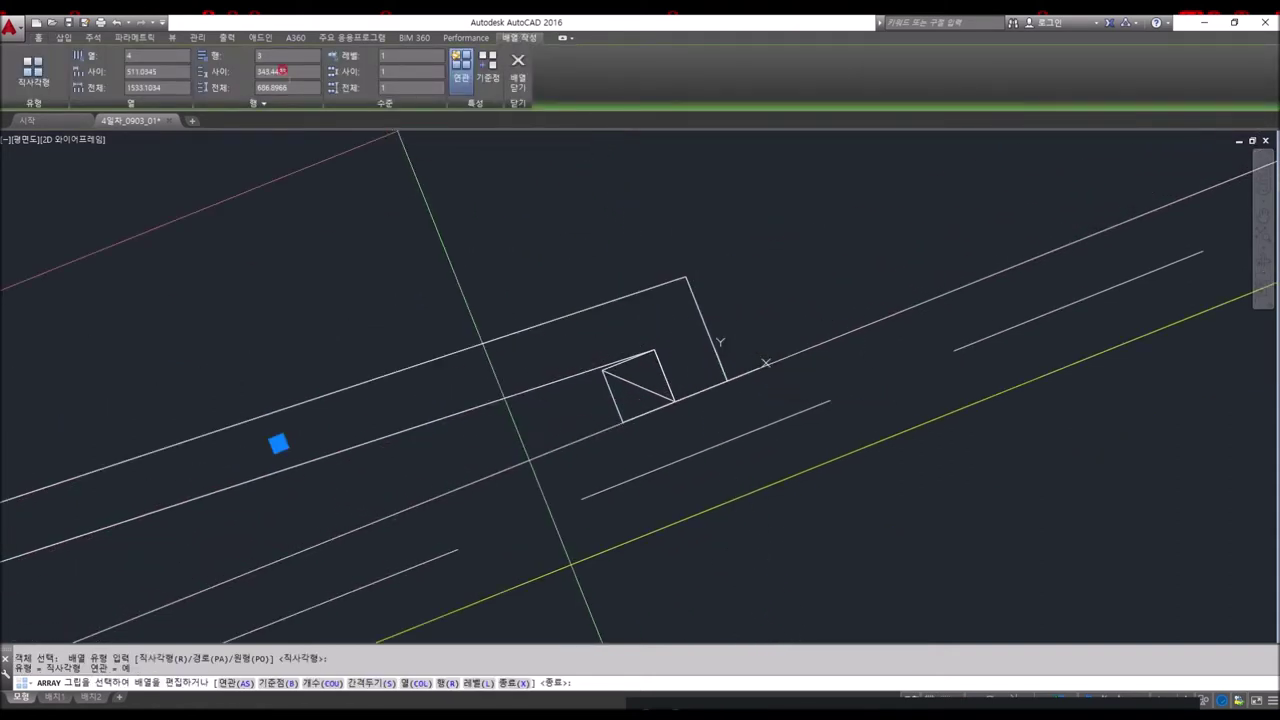
left_click(143, 51)
type("30")
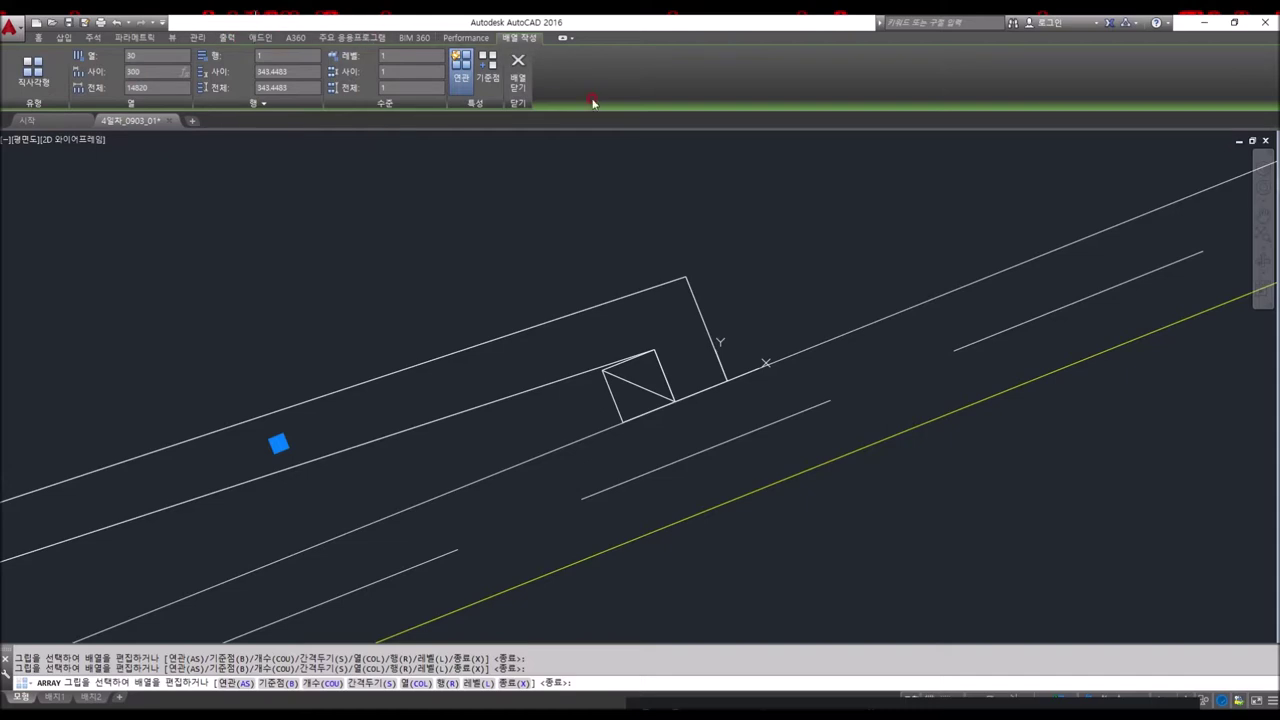
scroll(765, 363, "down", 5)
scroll(748, 323, "down", 2)
scroll(713, 366, "down", 3)
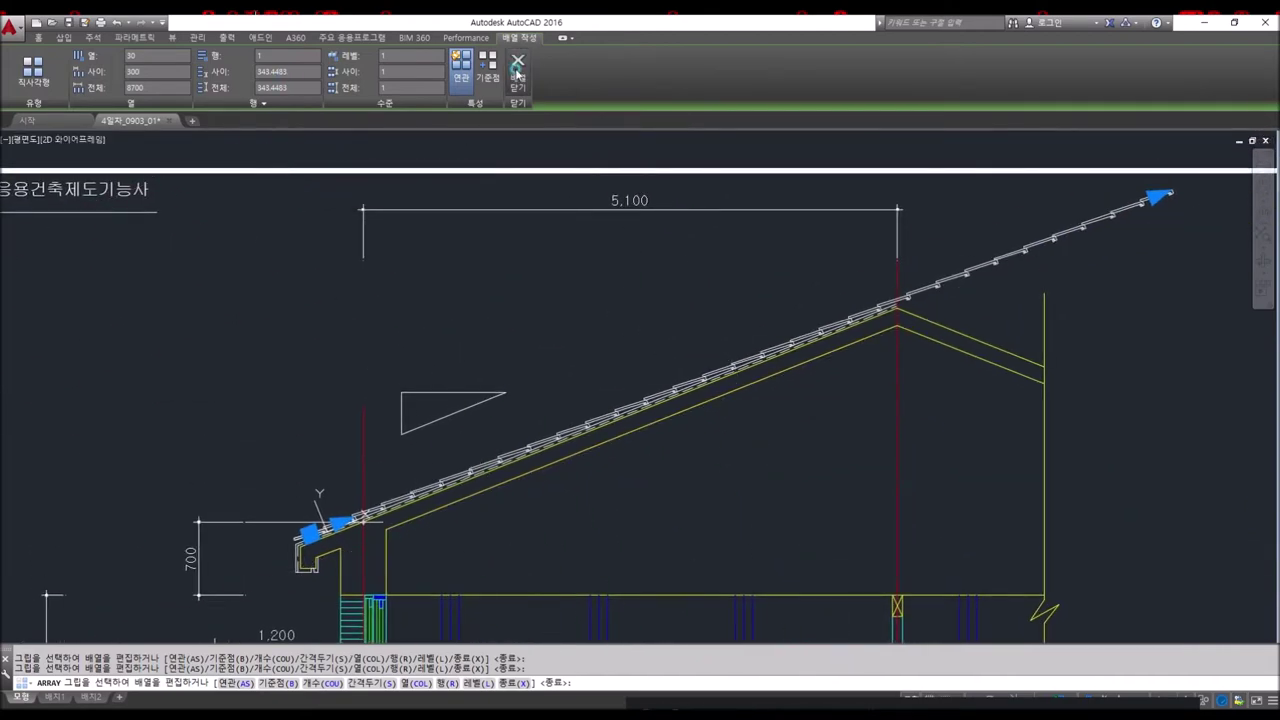
left_click(518, 70)
scroll(942, 300, "up", 4)
- Explode the 30-column tile array into individual tile pieces
left_click(942, 254)
key("Escape")
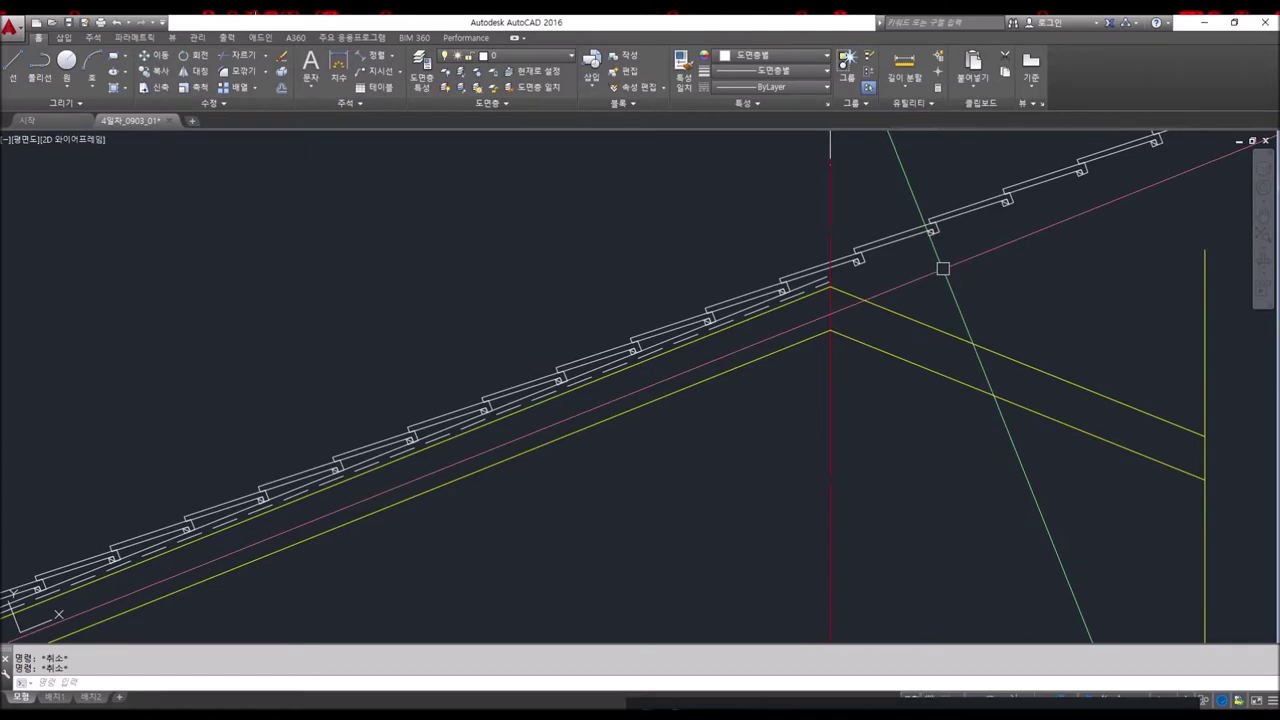
left_click(906, 223)
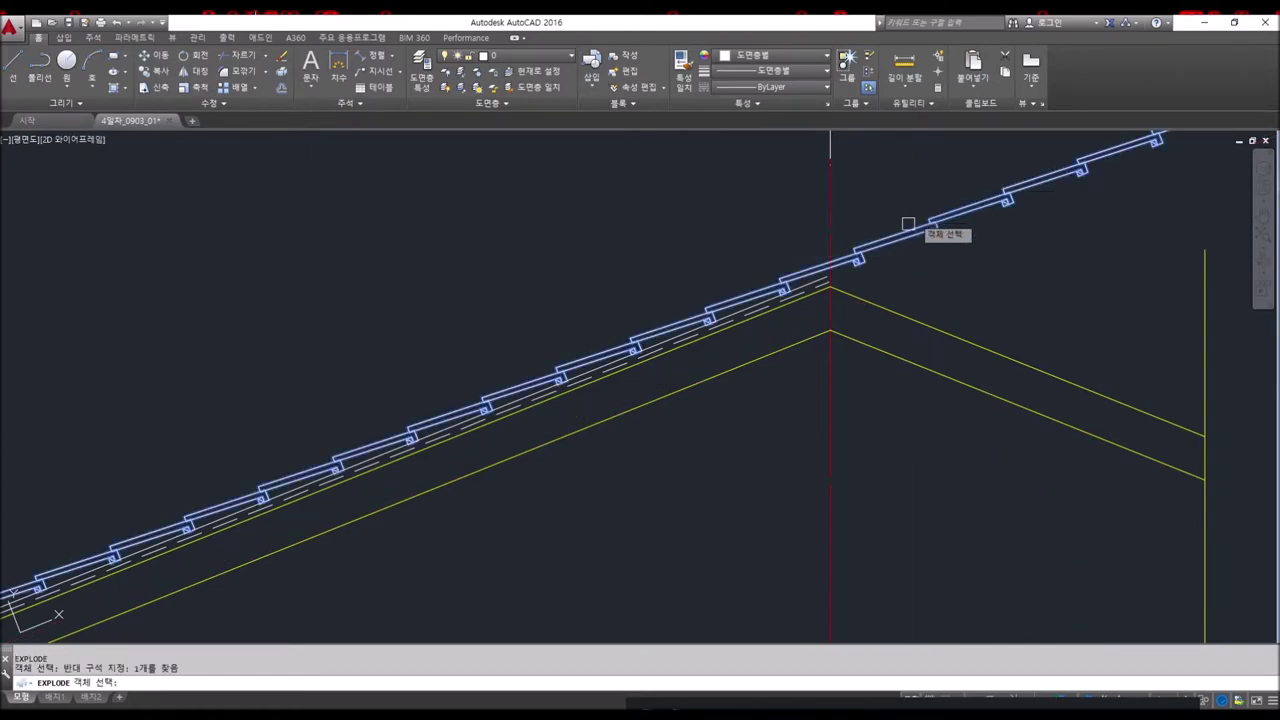
key("Return")
scroll(830, 300, "up", 3)
middle_click_drag(900, 300, 822, 327)
key("Escape")
key("Escape")
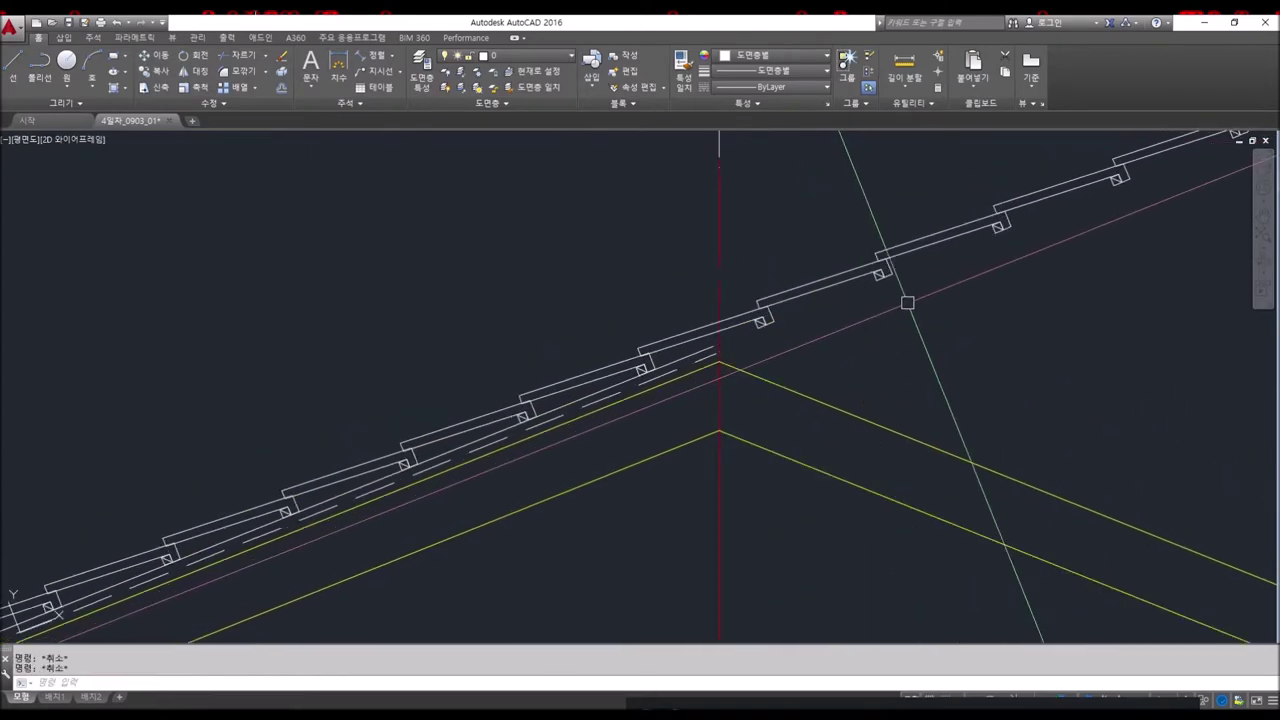
type("E")
- Erase the stray and tilted tile pieces lying beyond the ridge
left_click(966, 295)
left_click(912, 222)
scroll(912, 222, "down", 5)
middle_click_drag(1016, 270, 918, 327)
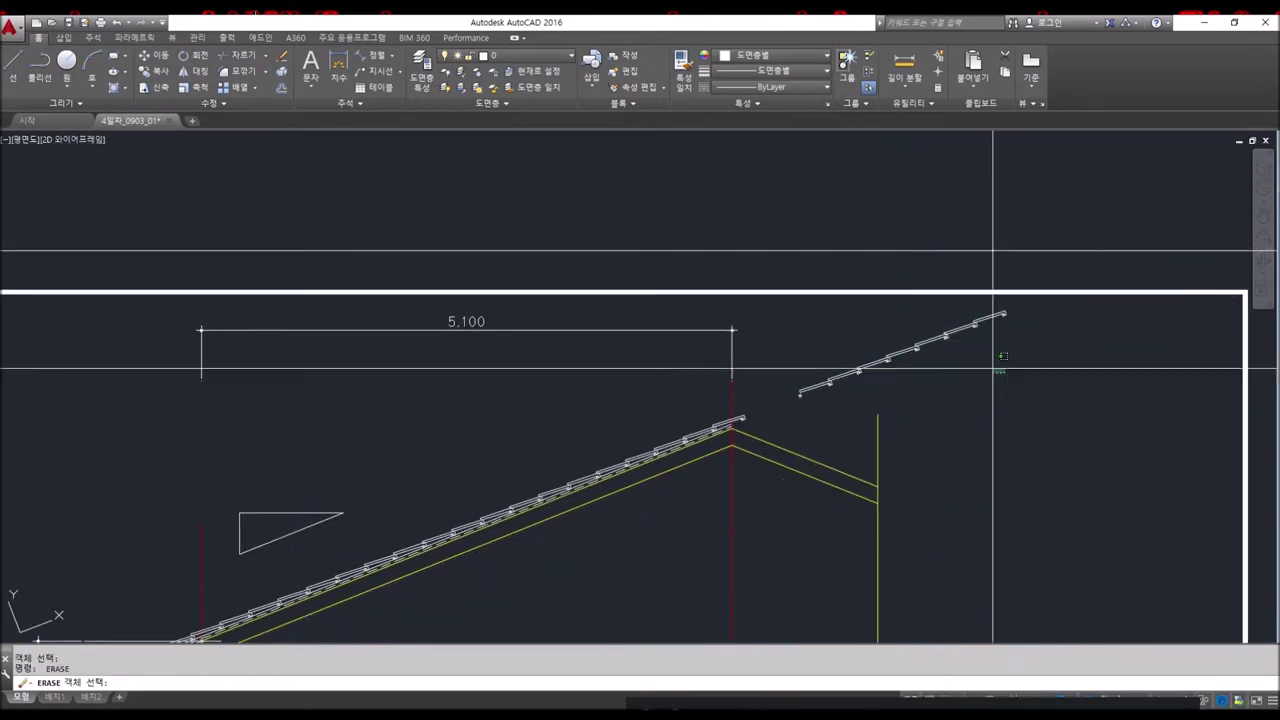
left_click(816, 348)
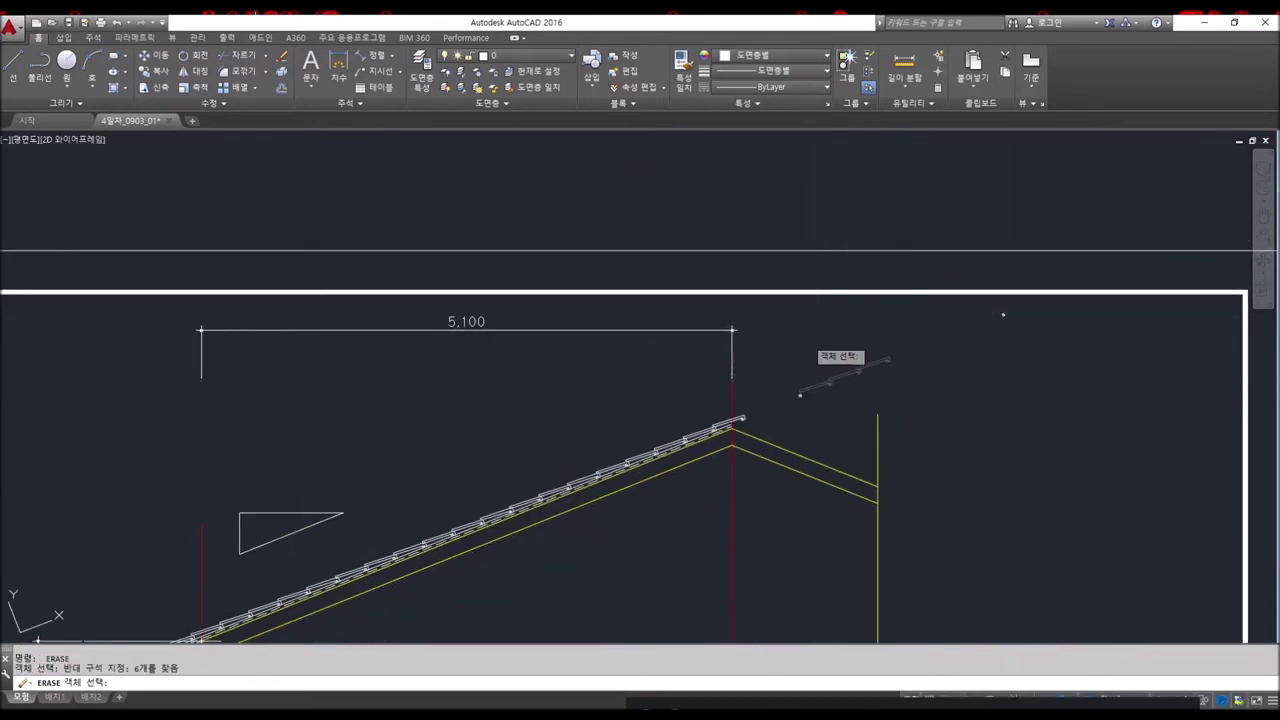
left_click(1020, 333)
left_click(917, 354)
scroll(917, 354, "up", 2)
scroll(850, 380, "up", 3)
scroll(881, 418, "up", 2)
- Move the topmost tile piece so it sits at the roof peak
key("Return")
left_click(951, 394)
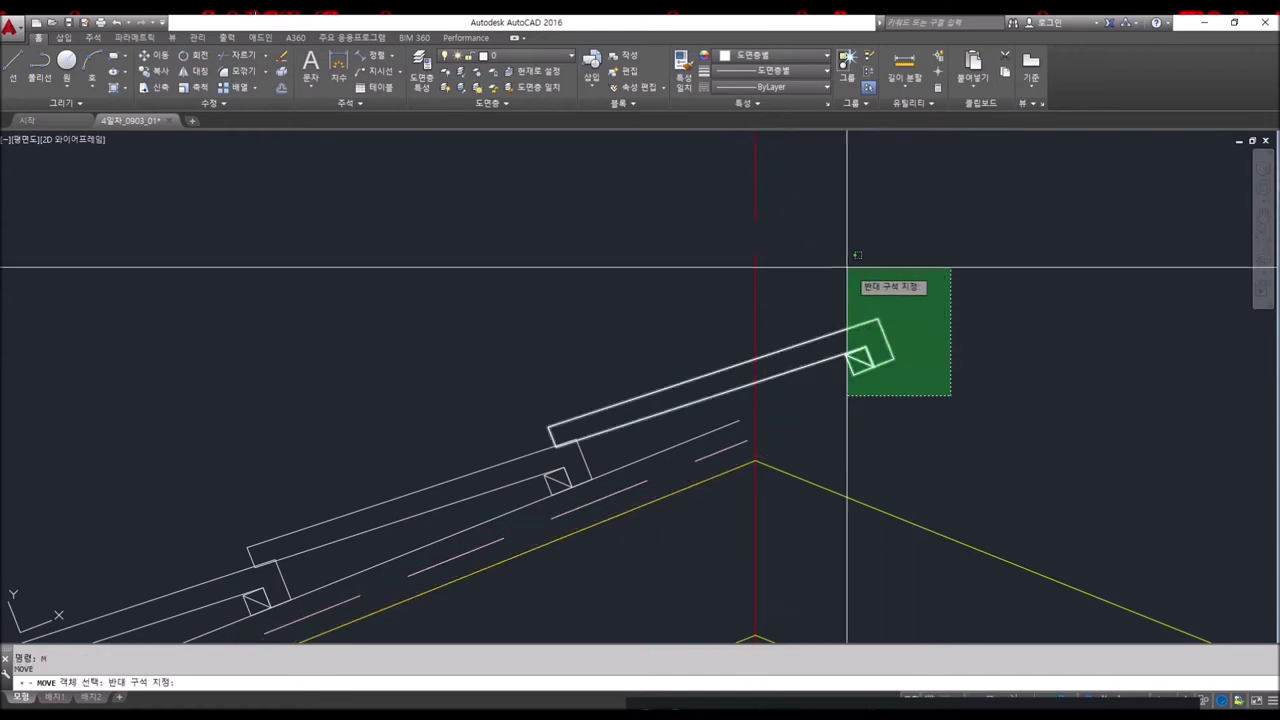
left_click(849, 266)
key("Return")
left_click(890, 356)
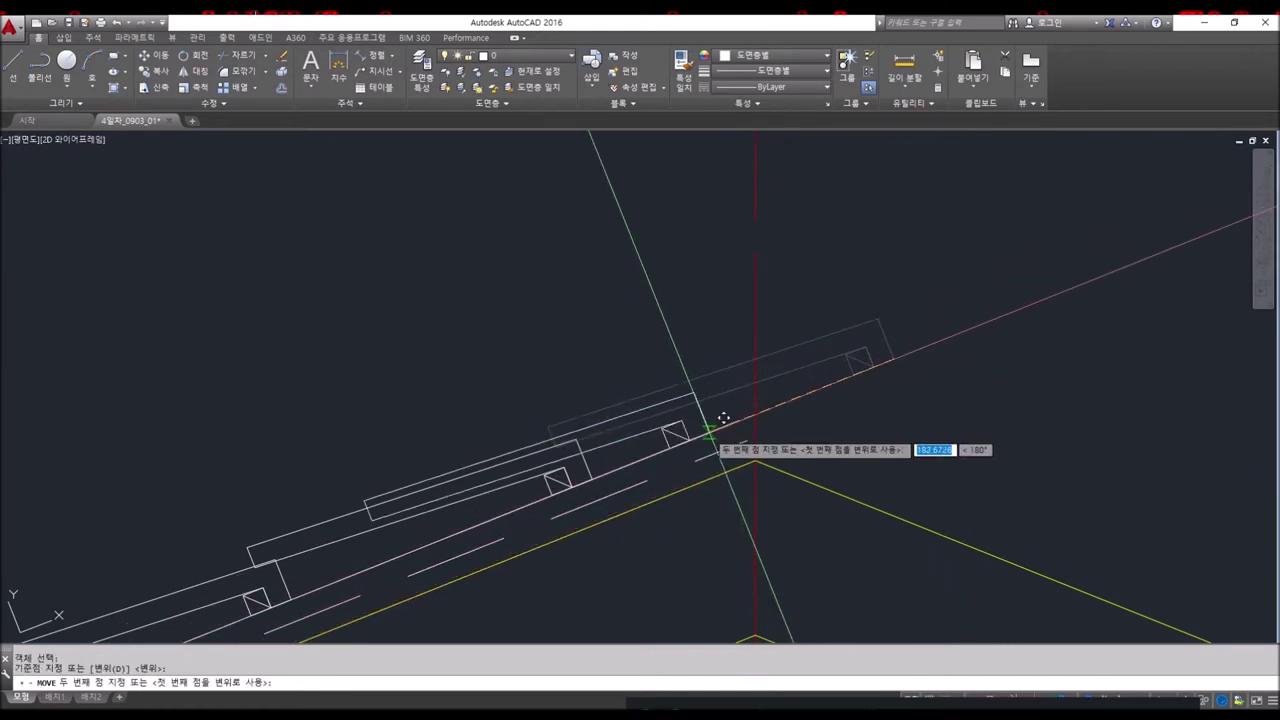
left_click(745, 440)
- Select an inner tile piece further down the slope for another move
key("Return")
middle_click_drag(338, 502, 481, 367)
left_click(479, 393)
left_click(457, 329)
key("Return")
- Start moving two tile parts near the peak, then cancel the move
key("space")
scroll(741, 304, "up", 3)
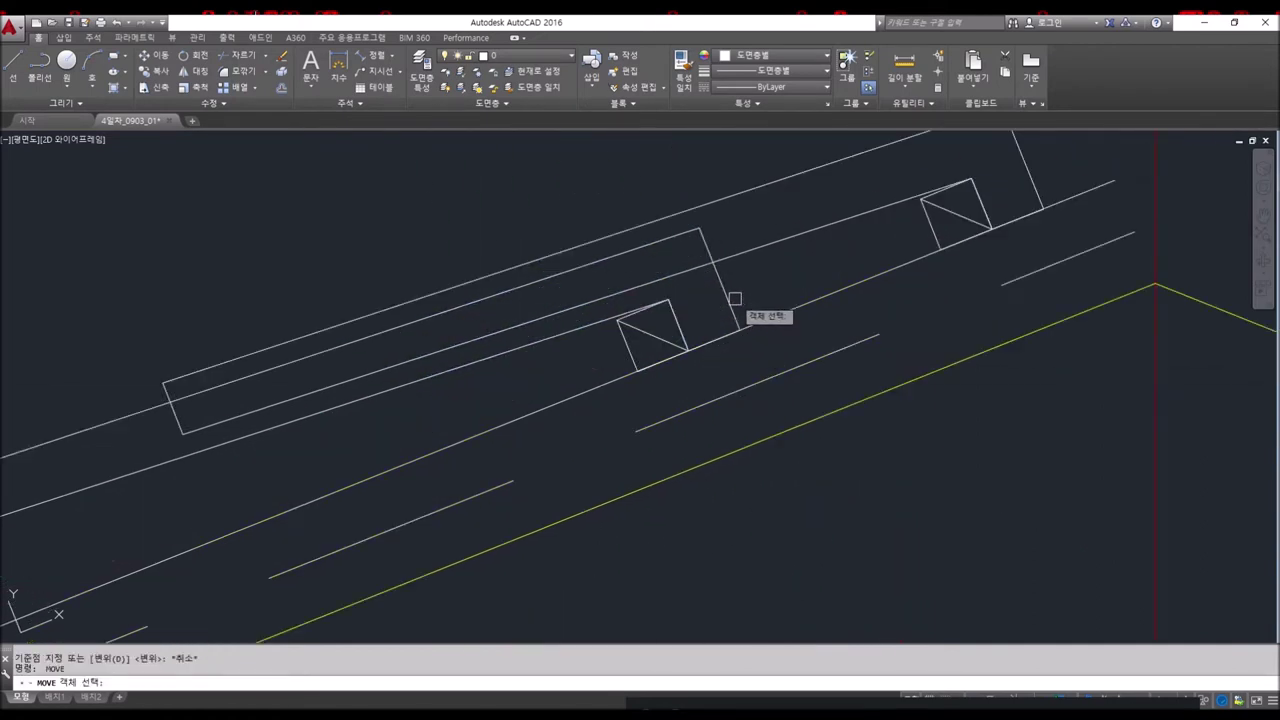
left_click(743, 300)
left_click(655, 322)
key("Return")
scroll(685, 318, "down", 3)
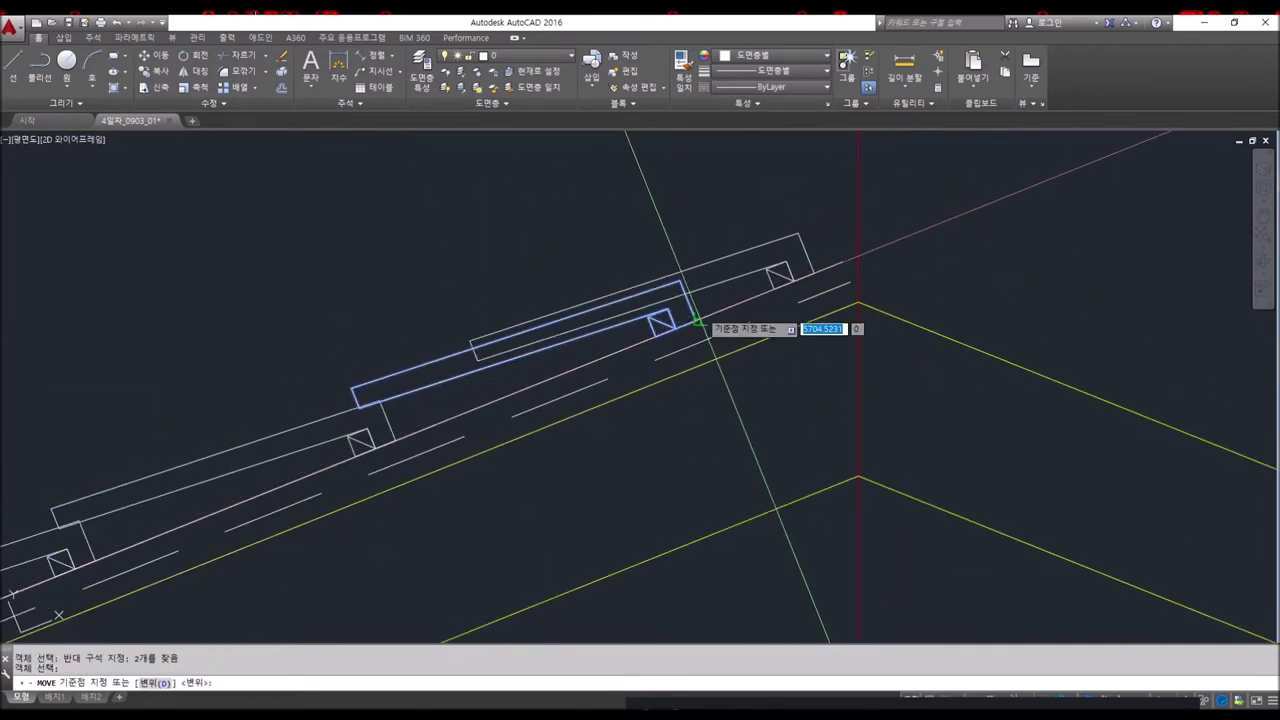
scroll(697, 320, "up", 3)
left_click(697, 330)
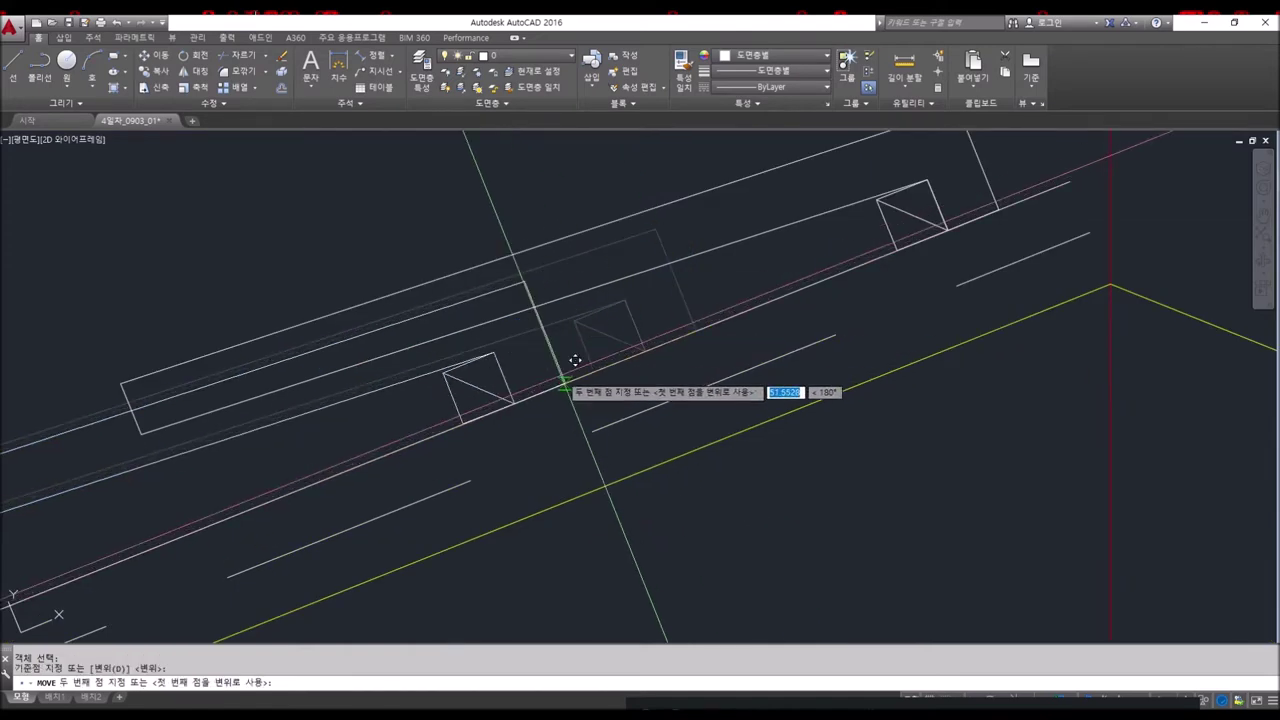
scroll(634, 343, "down", 3)
scroll(627, 341, "up", 2)
scroll(718, 285, "down", 3)
key("Escape")
key("Return")
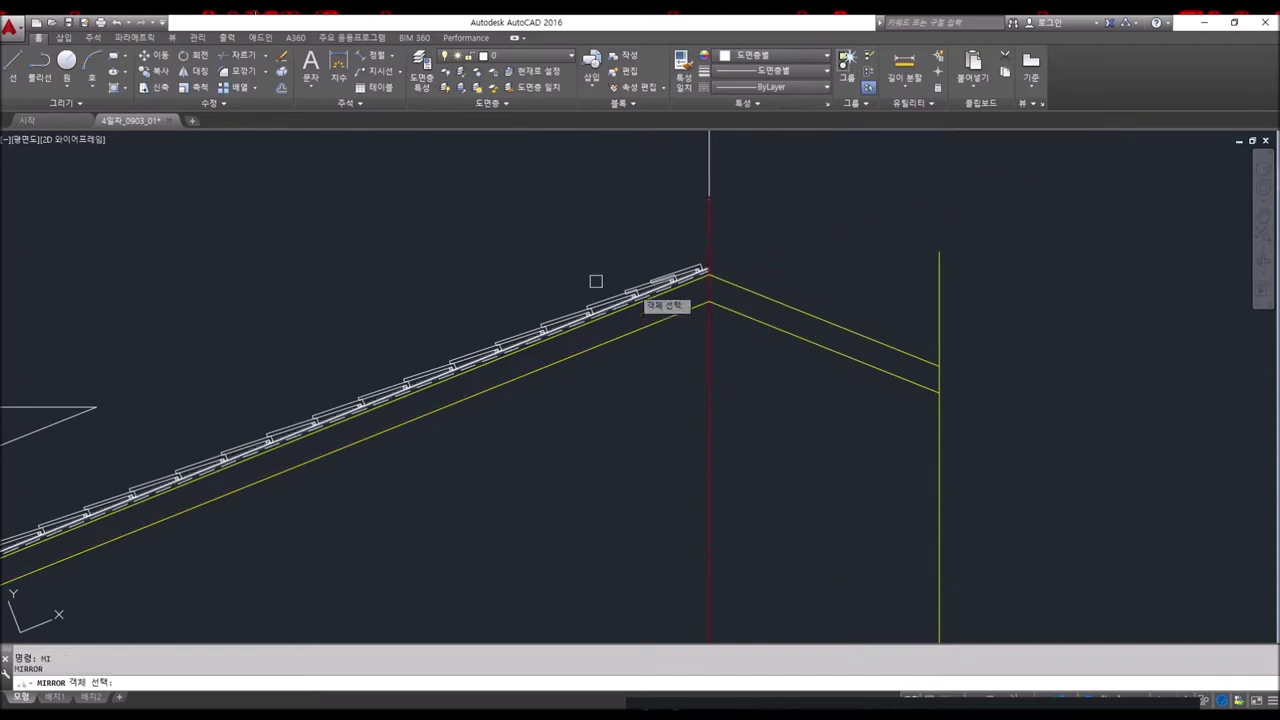
- Mirror the left-slope tiles about the vertical ridge centre line, keeping the originals
scroll(363, 257, "down", 5)
left_click(485, 356)
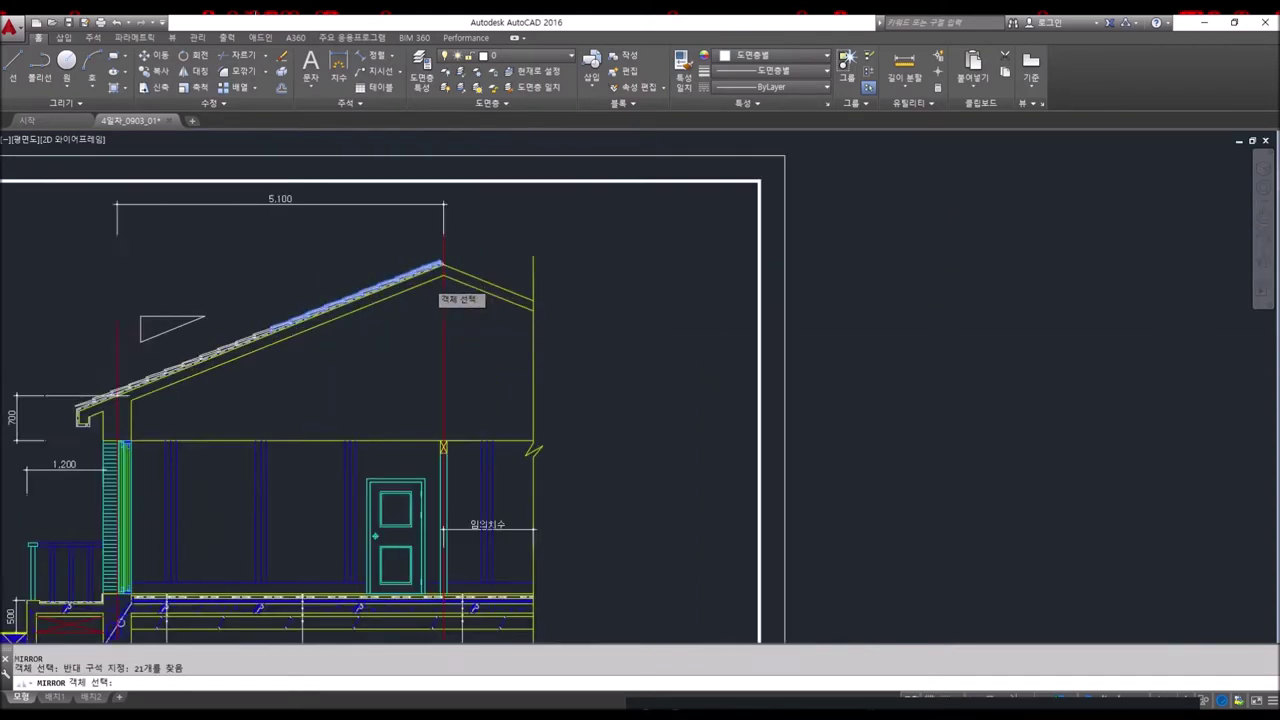
scroll(445, 262, "up", 5)
key("Return")
left_click(664, 197)
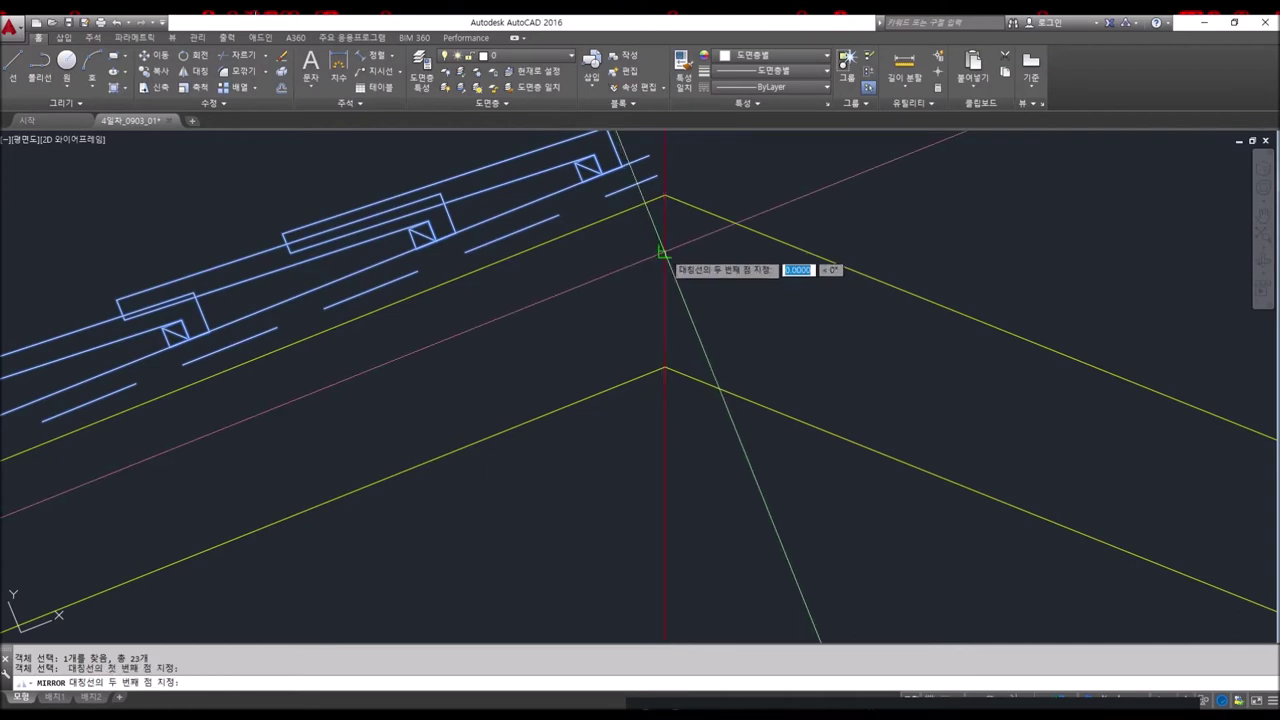
left_click(664, 430)
scroll(699, 356, "down", 2)
scroll(699, 356, "down", 2)
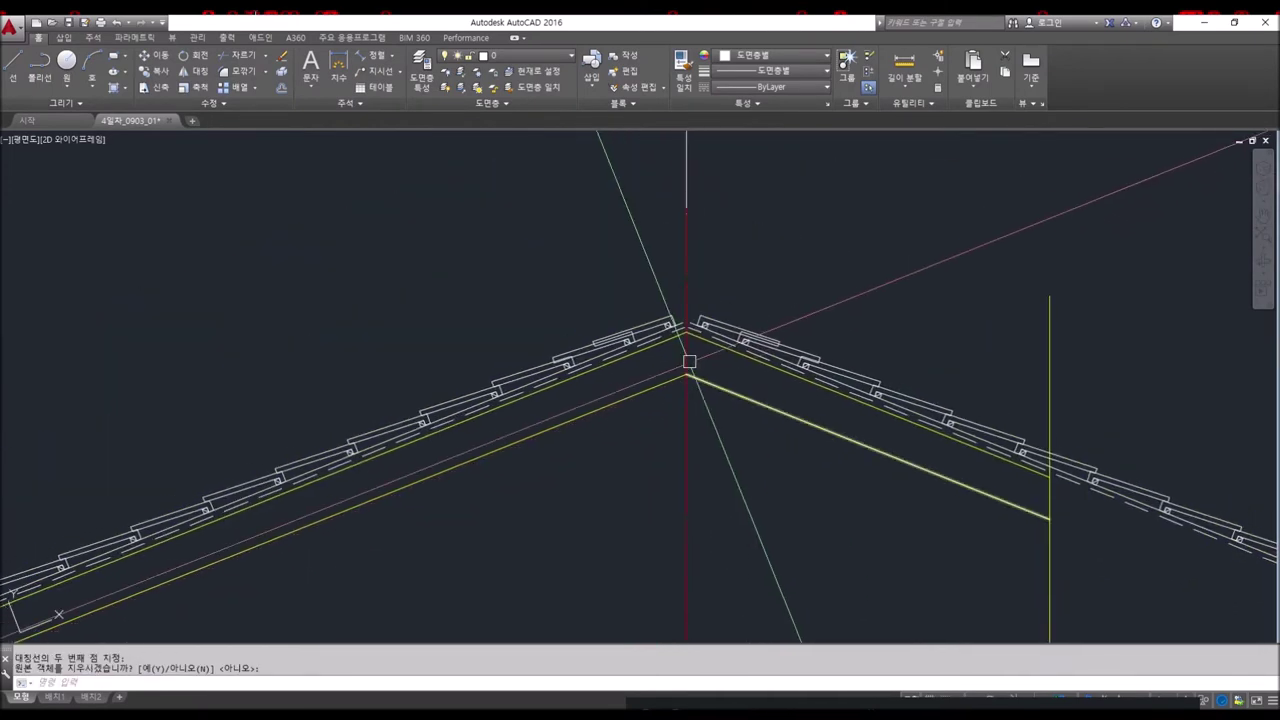
key("Escape")
key("Escape")
- Fillet the left and right rafter lines into a closed corner at the ridge
scroll(695, 374, "up", 1)
type("f")
key("Return")
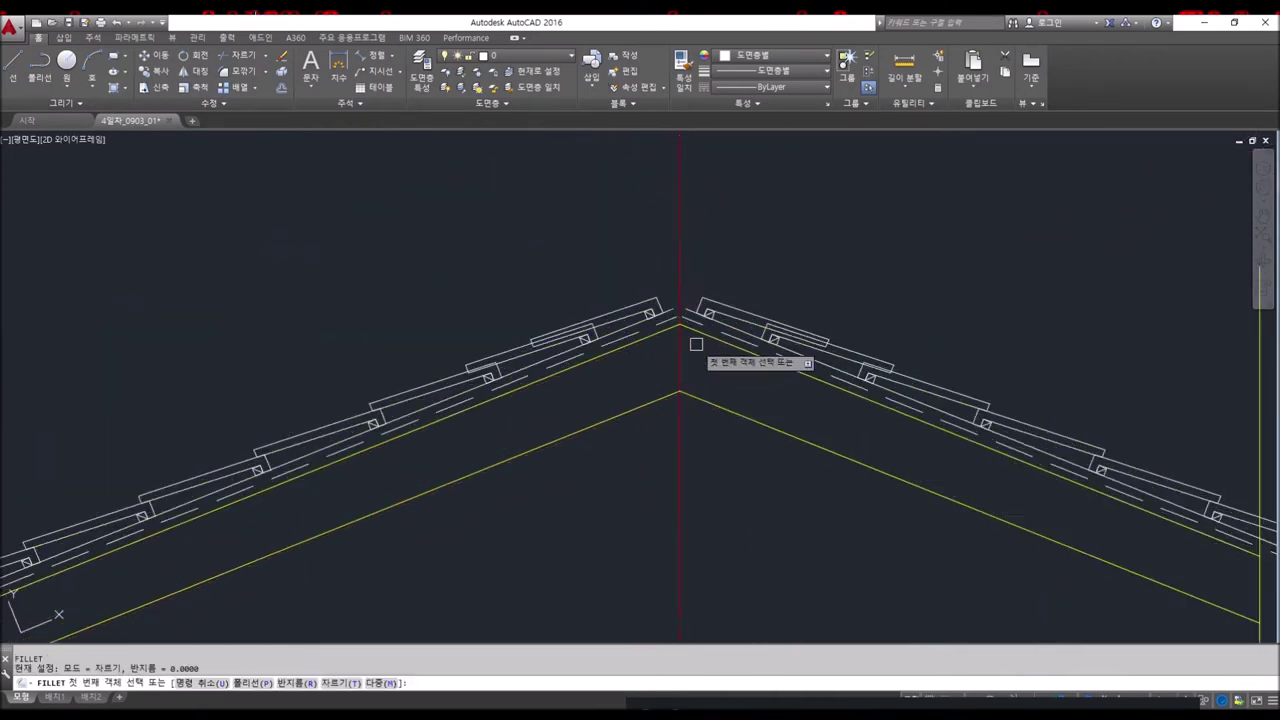
scroll(686, 357, "up", 2)
left_click(622, 262)
left_click(612, 276)
key("Return")
scroll(874, 377, "down", 2)
middle_click_drag(874, 377, 706, 380)
key("Escape")
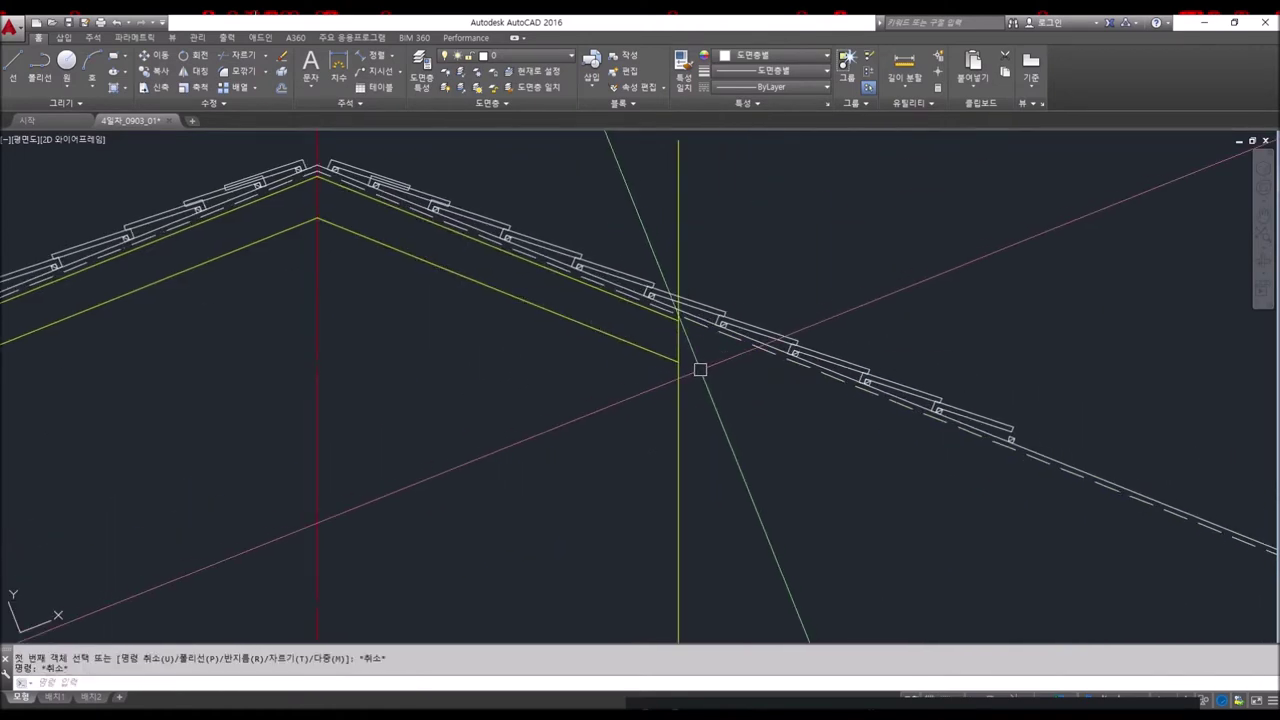
- Trim the tile lines at the right wall line and erase the leftover tiles beyond it
key("Return")
left_click_drag(749, 374, 714, 286)
key("Return")
type("e")
key("Return")
left_click_drag(1109, 517, 711, 260)
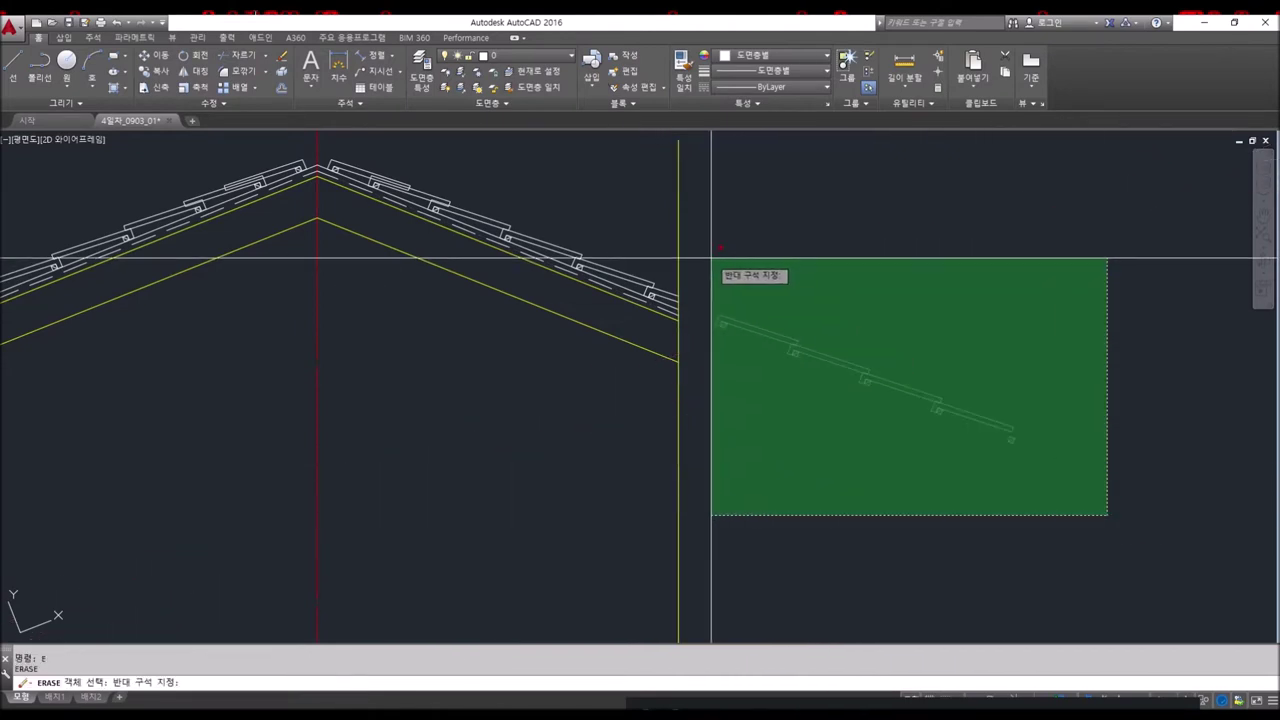
scroll(678, 370, "down", 2)
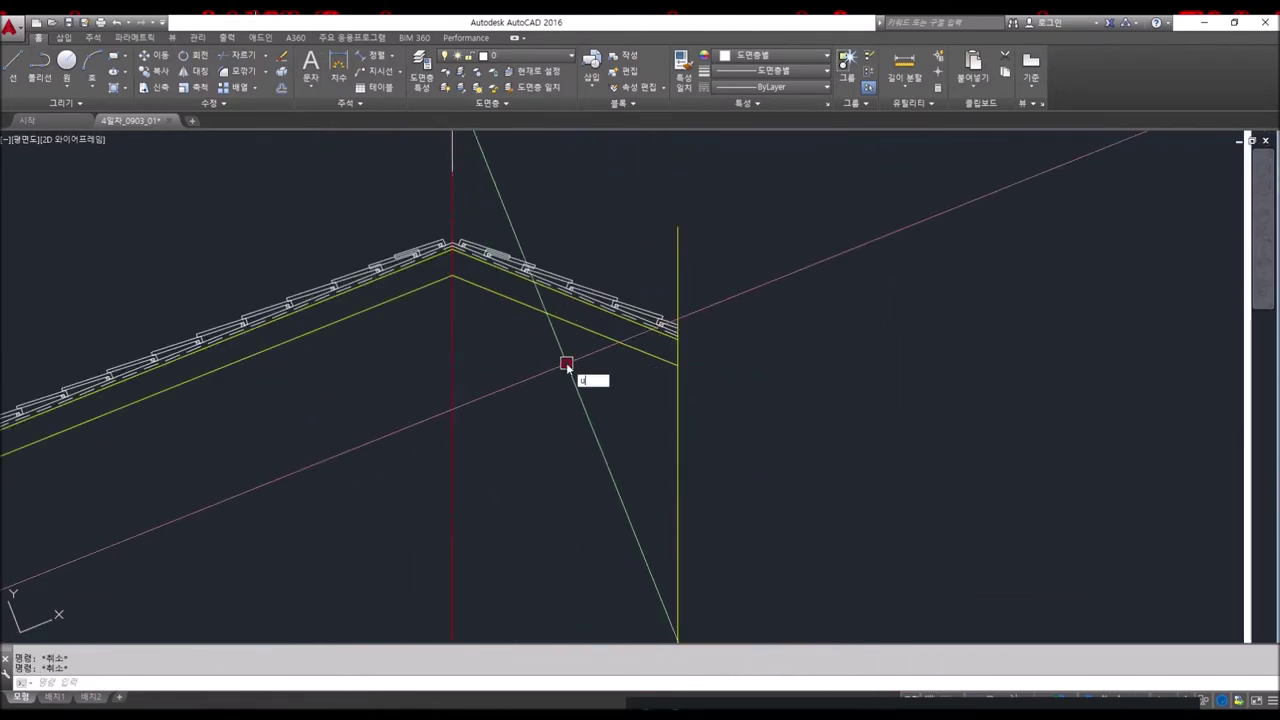
key("Return")
scroll(371, 403, "down", 1)
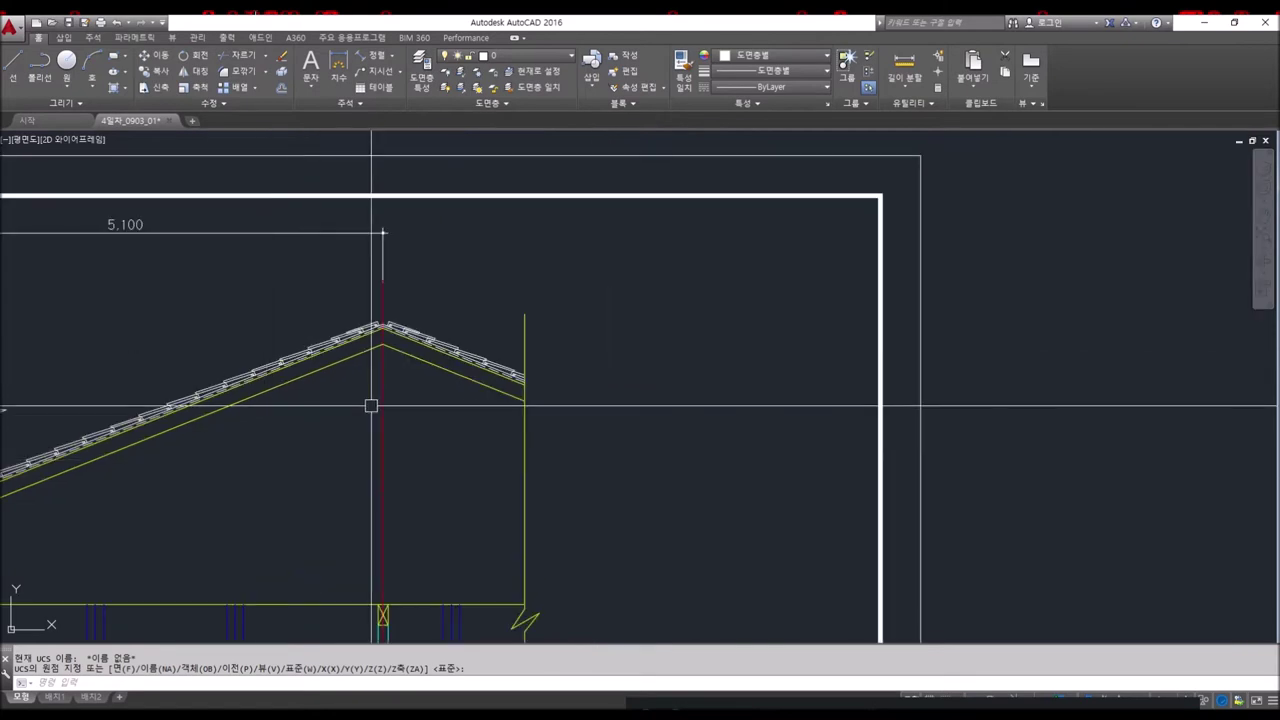
- Zoom to the left eave and explode the lowest eave tile
middle_click_drag(371, 403, 908, 361)
key("Escape")
key("Escape")
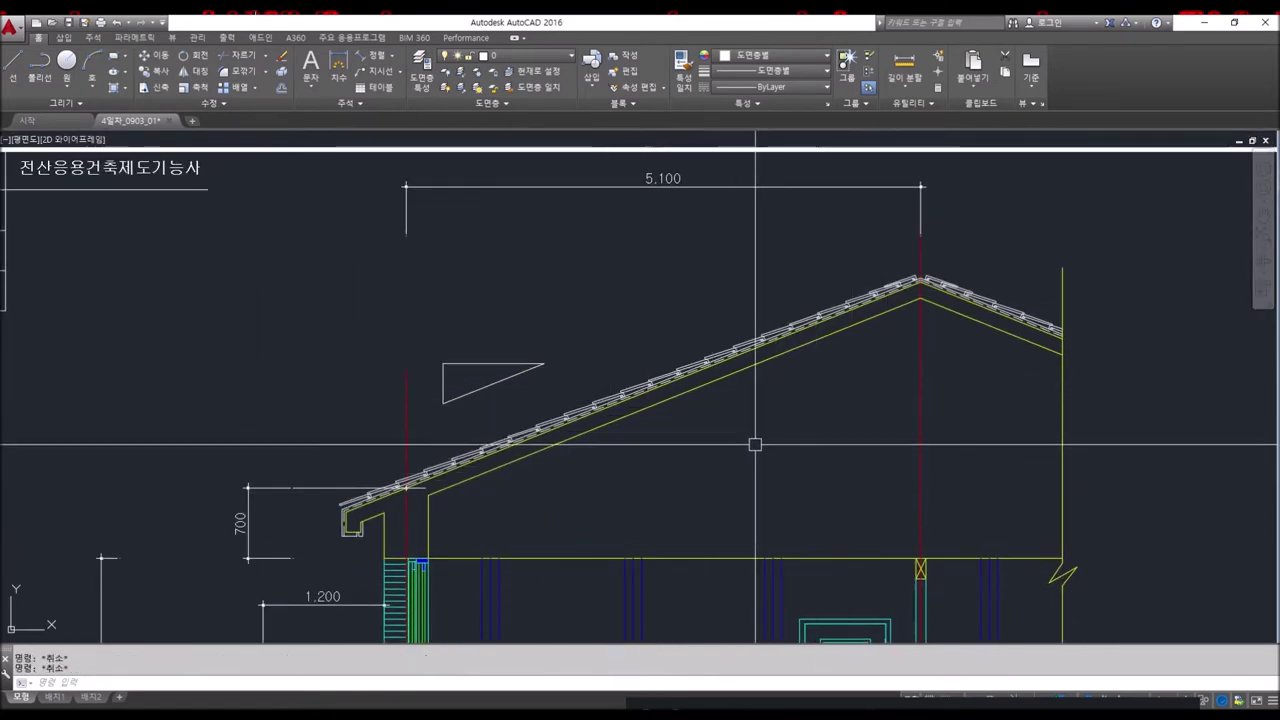
scroll(364, 508, "up", 3)
scroll(338, 500, "up", 3)
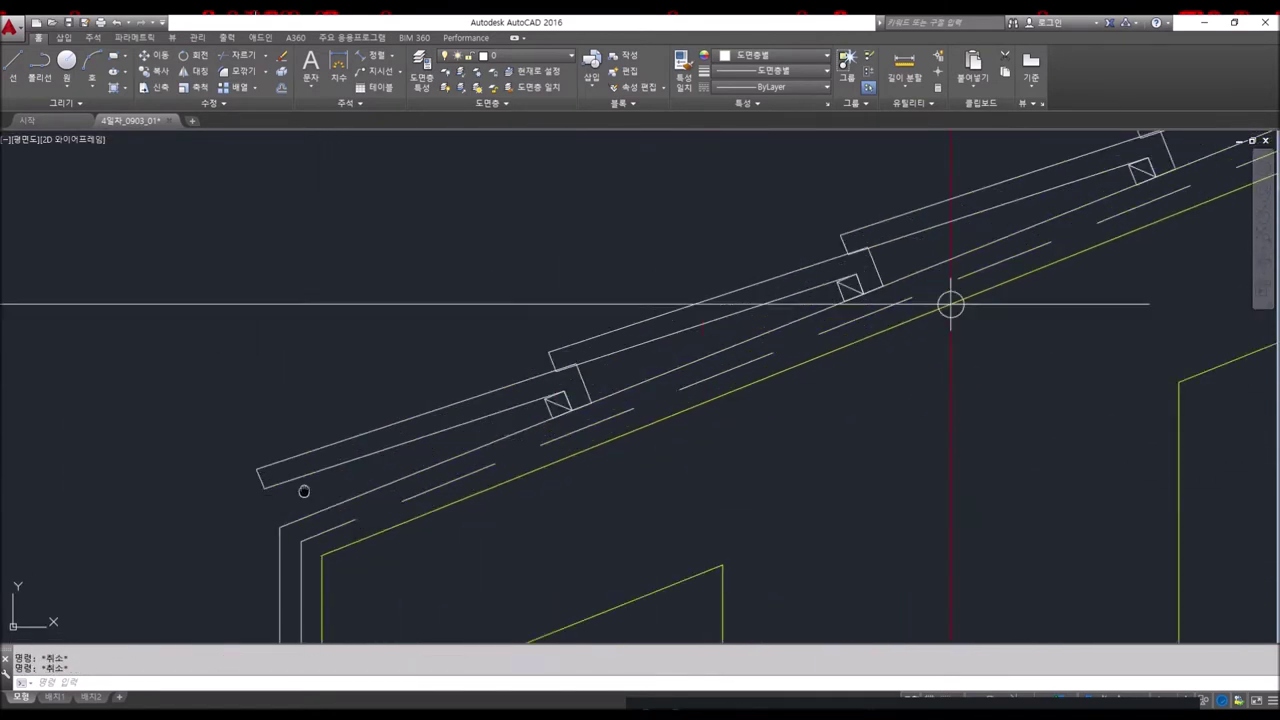
scroll(423, 368, "up", 1)
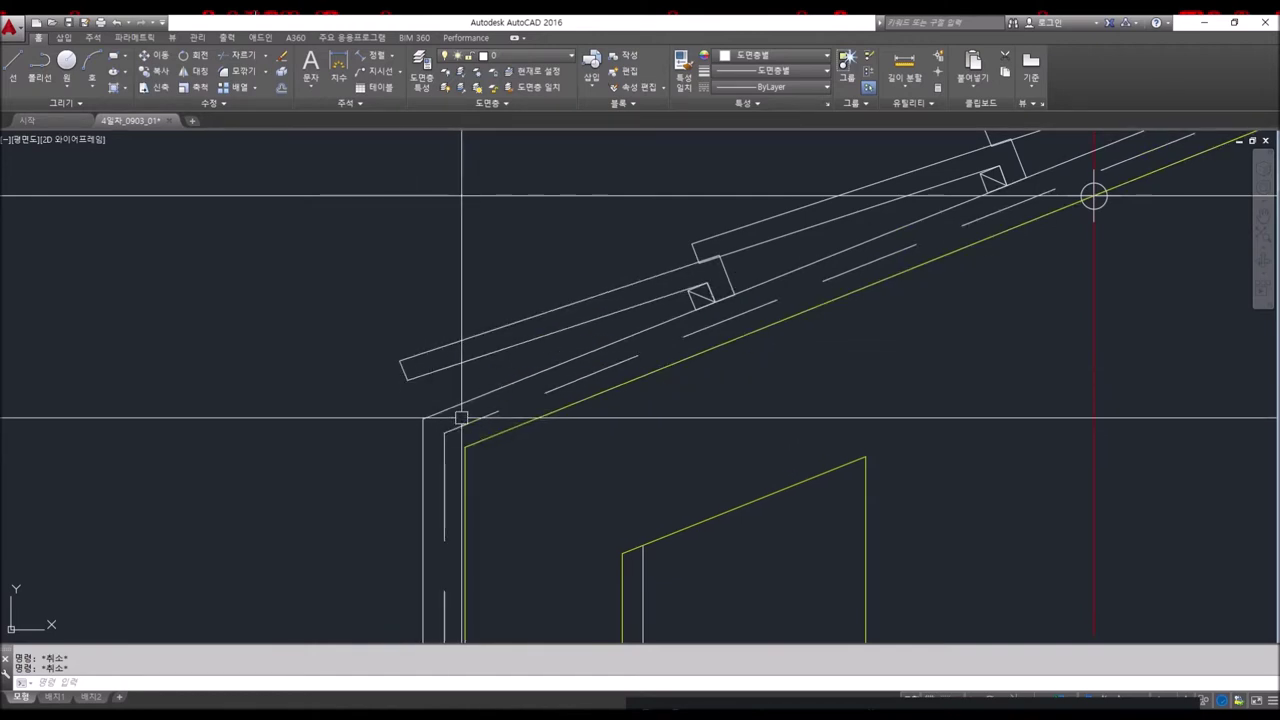
type("x")
key("Return")
left_click(458, 385)
left_click(408, 345)
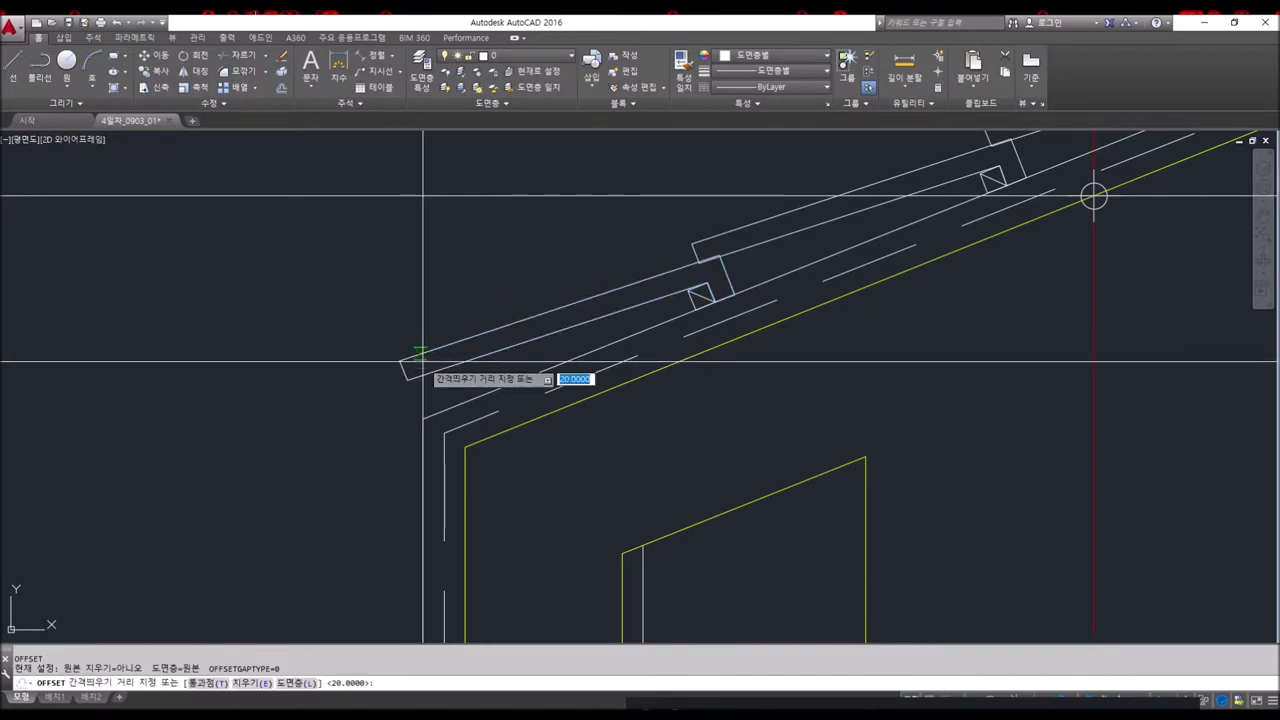
- Offset the eave tile's end, top and bottom edges by 20
scroll(422, 361, "up", 2)
left_click(385, 372)
left_click(417, 340)
left_click(417, 310)
left_click(440, 366)
left_click(396, 421)
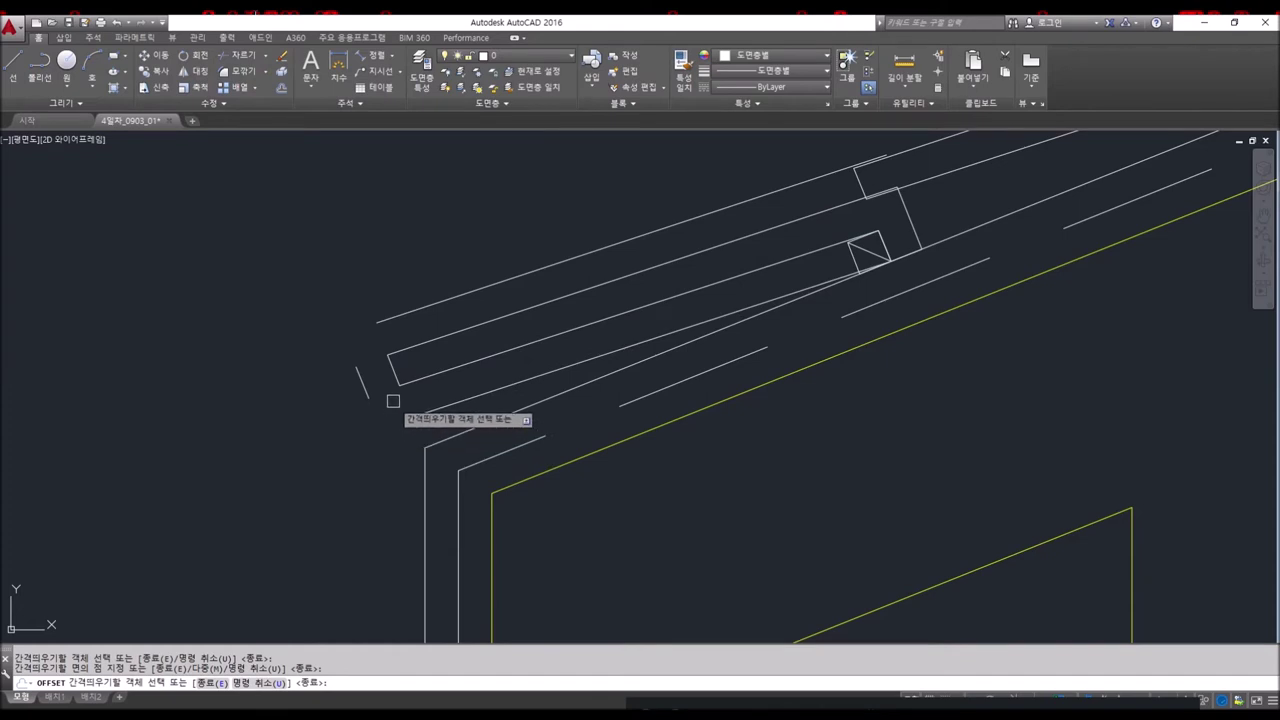
key("Return")
- Fillet the offset edges at radius 0 to close the hooked tile end
type("f")
key("Return")
left_click(396, 351)
left_click(366, 391)
key("Return")
left_click(366, 380)
left_click(414, 414)
key("Return")
left_click(395, 378)
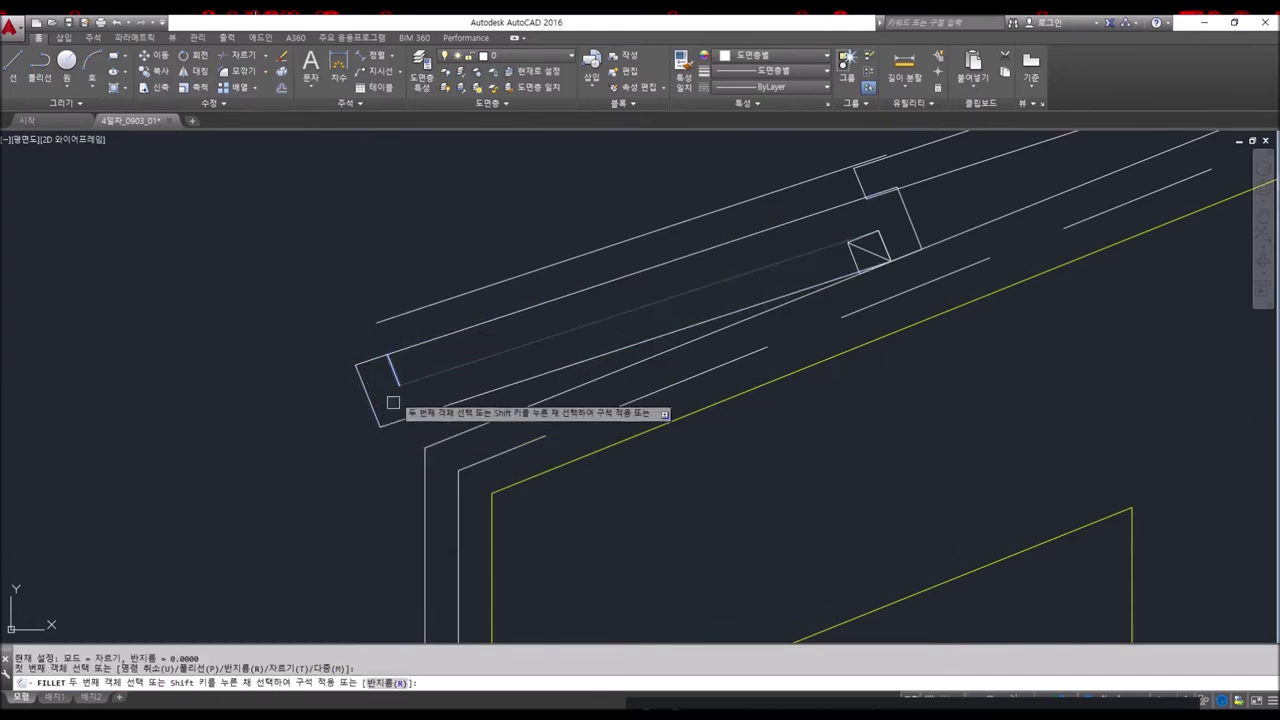
left_click(402, 381)
key("Return")
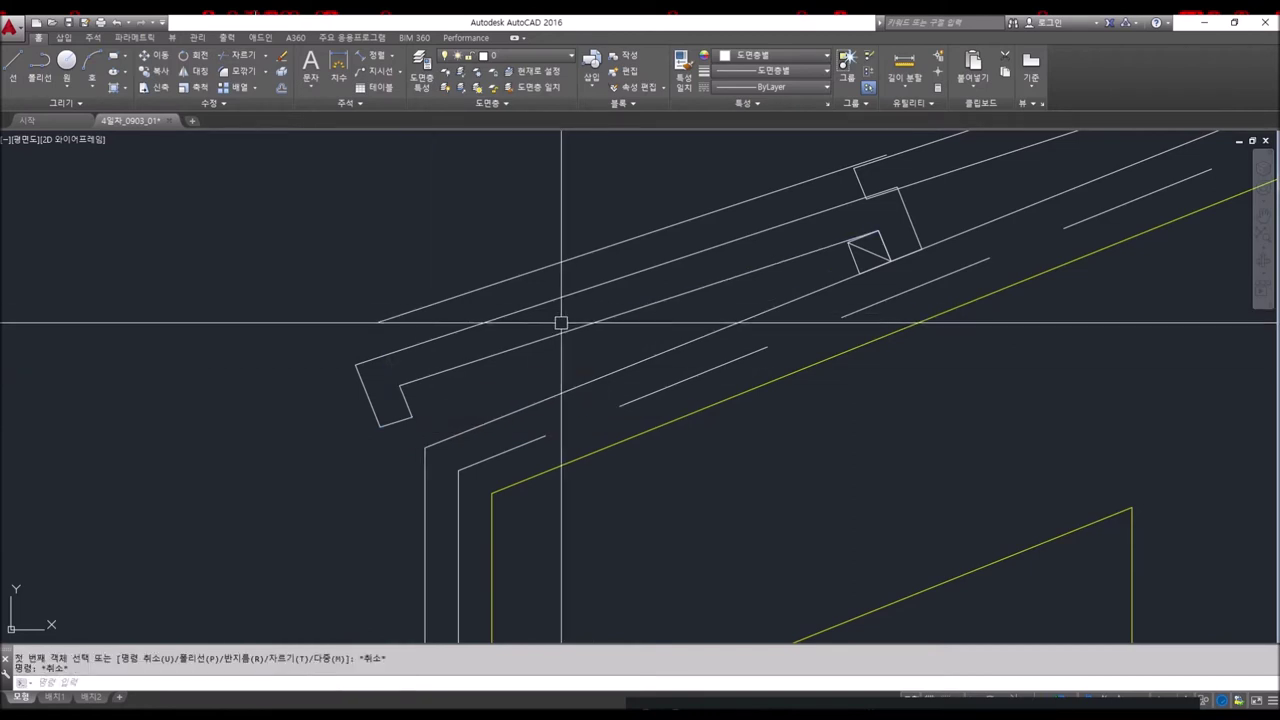
type("E")
left_click(629, 270)
scroll(846, 232, "down", 3)
scroll(846, 234, "down", 1)
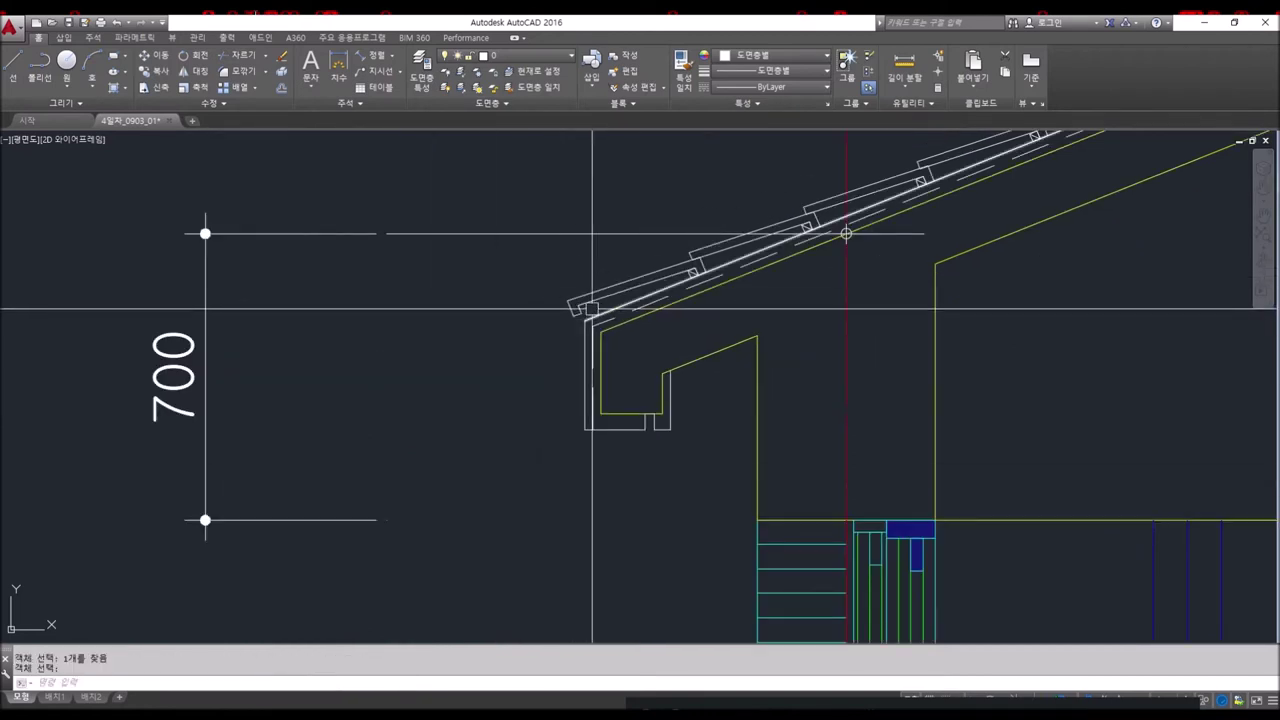
scroll(643, 297, "down", 2)
scroll(600, 351, "down", 4)
middle_click_drag(1110, 150, 616, 400)
- Offset the red centre line by 1 to both sides
scroll(745, 320, "up", 4)
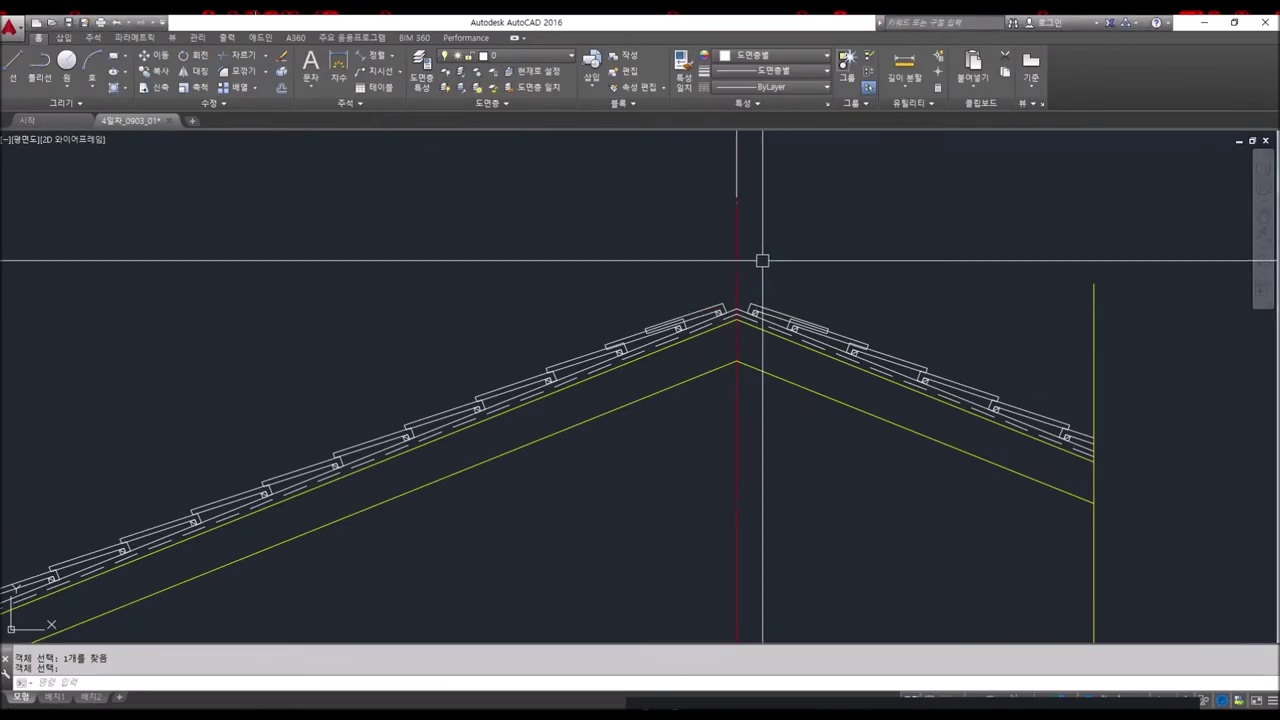
type("o")
key("space")
type("150")
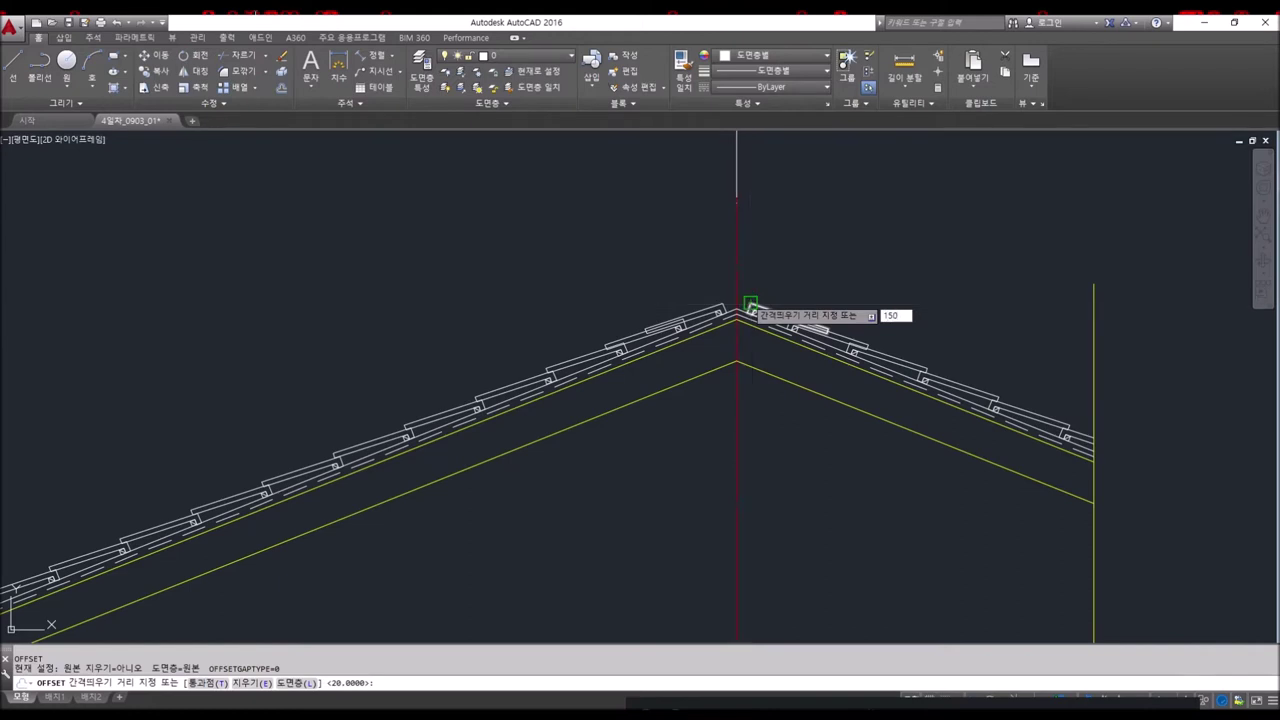
left_click(738, 290)
left_click(714, 280)
left_click(738, 288)
left_click(776, 293)
scroll(771, 291, "up", 5)
key("Escape")
- Draw a 3-point arc from the left tile top over the ridge peak to the right tile top
middle_click_drag(667, 337, 738, 440)
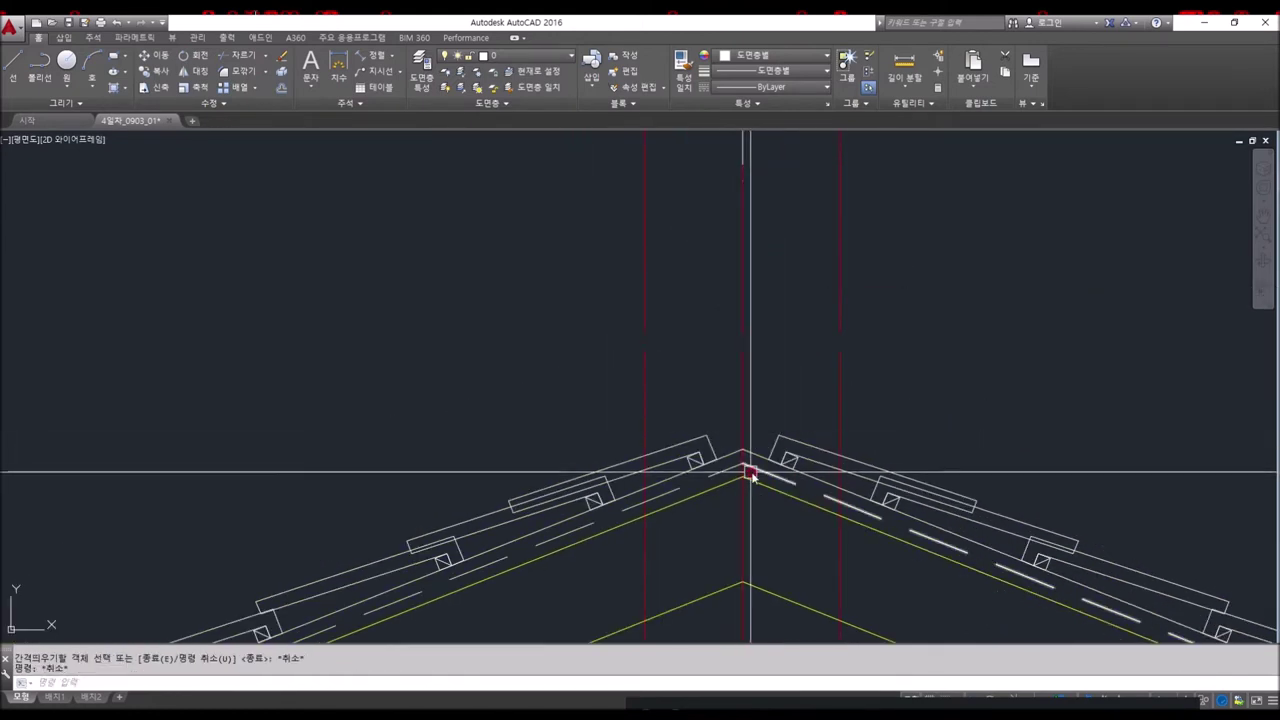
type("ㅐ")
key("Return")
left_click(646, 455)
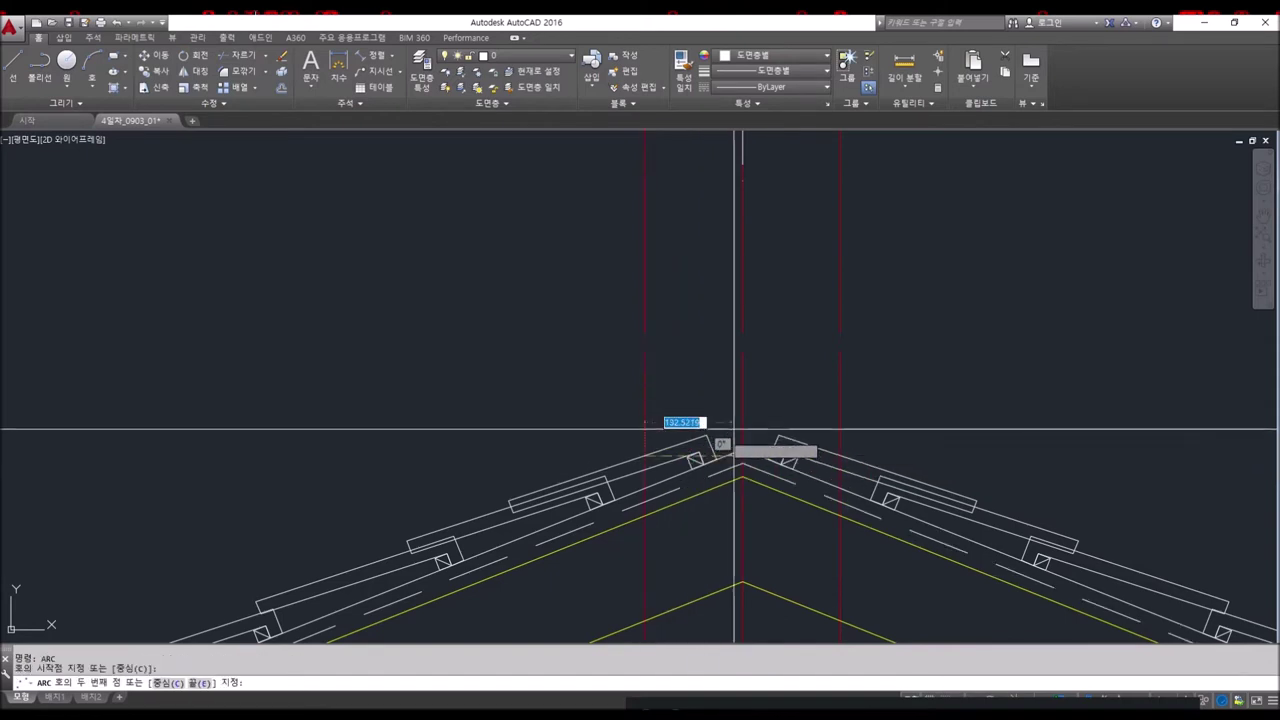
left_click(742, 410)
left_click(838, 455)
key("Return")
key("Escape")
- Offset the ridge arc three times upward by 20, each copy from the previous one
type("o")
key("Return")
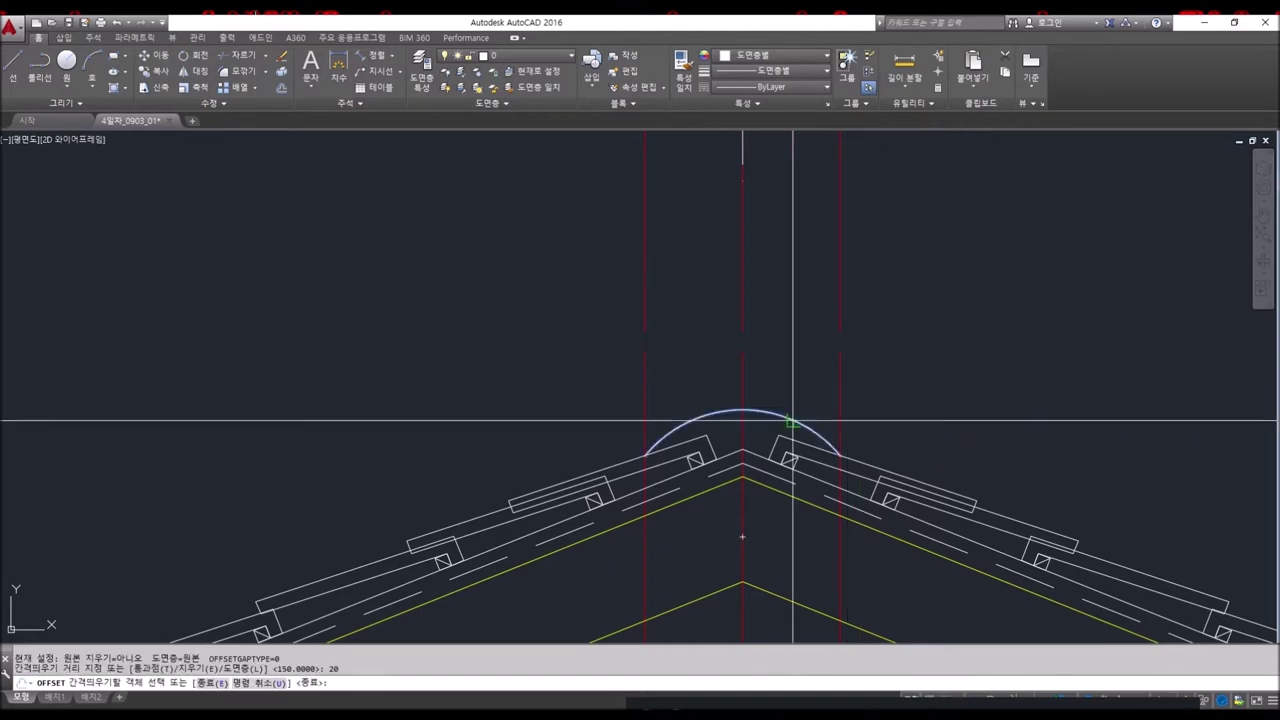
left_click(790, 421)
left_click(777, 391)
left_click(784, 396)
left_click(777, 386)
left_click(782, 385)
left_click(786, 358)
key("Escape")
key("Escape")
- Draw vertical polylines from the tiles up to the arc ends on the left and right
scroll(700, 420, "up", 2)
scroll(643, 440, "up", 1)
scroll(617, 363, "up", 1)
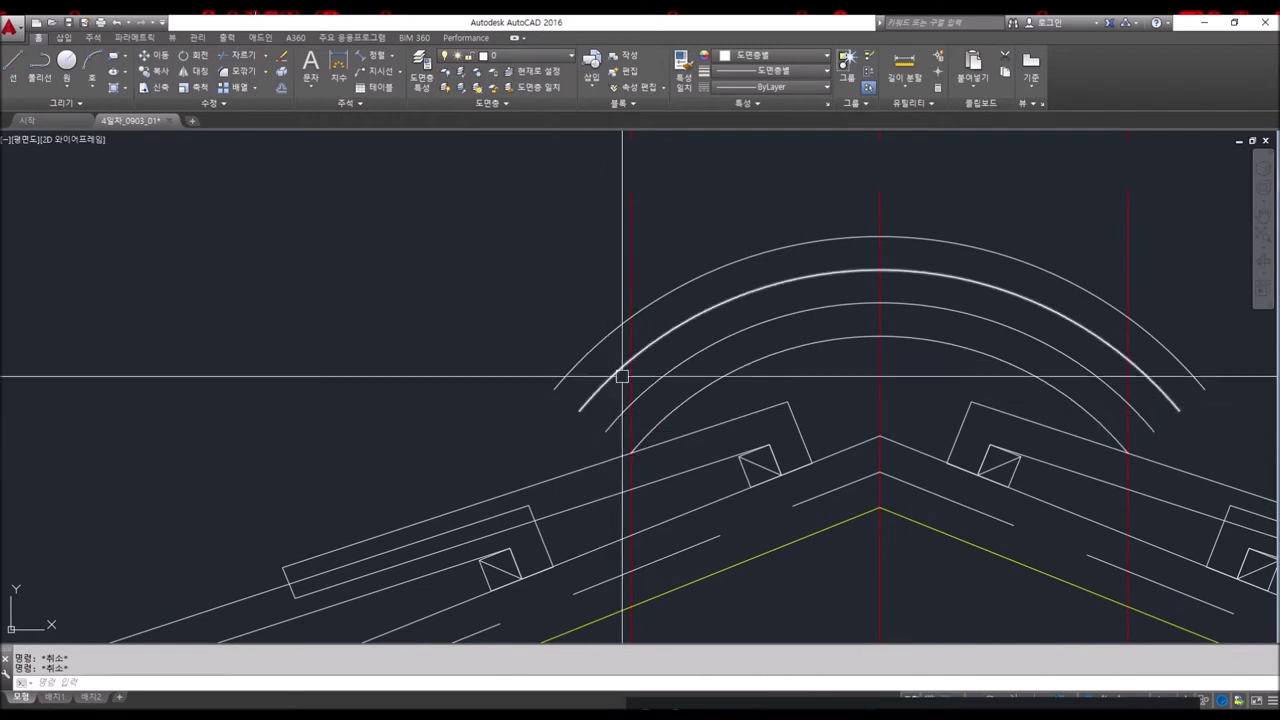
type("pl")
key("Return")
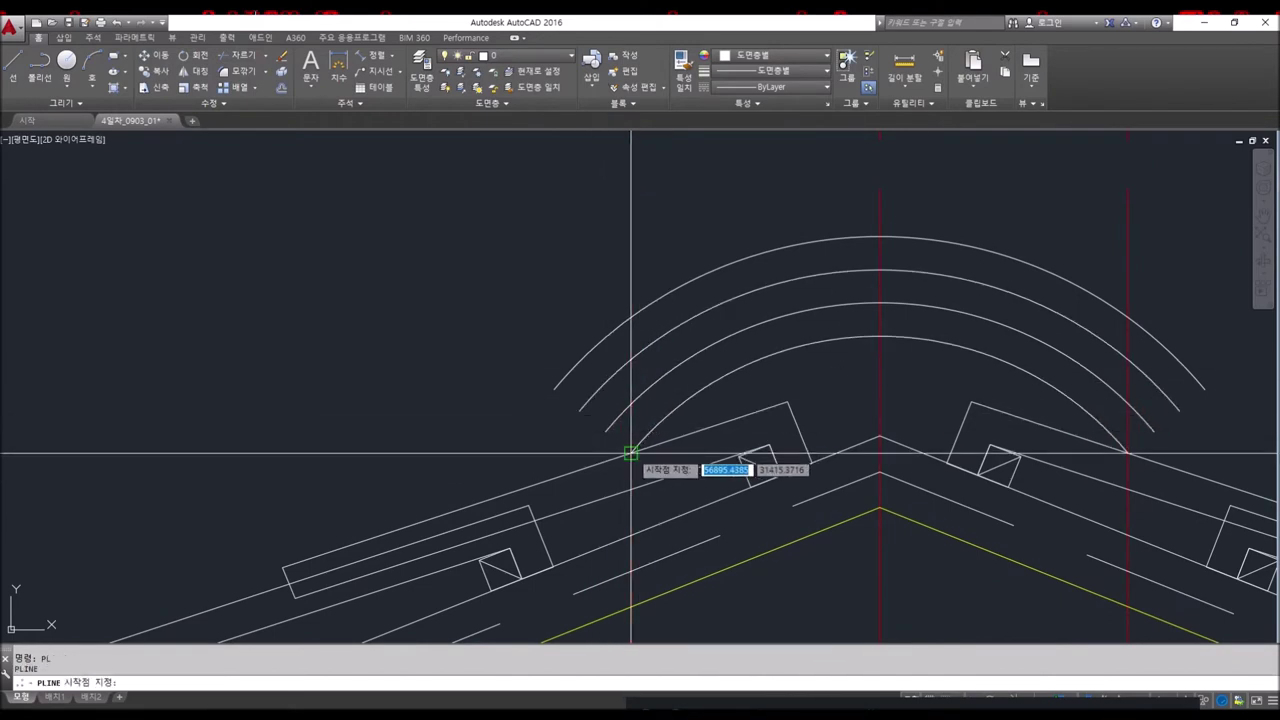
left_click(630, 453)
left_click(629, 314)
key("Return")
key("Return")
middle_click_drag(1166, 446, 897, 465)
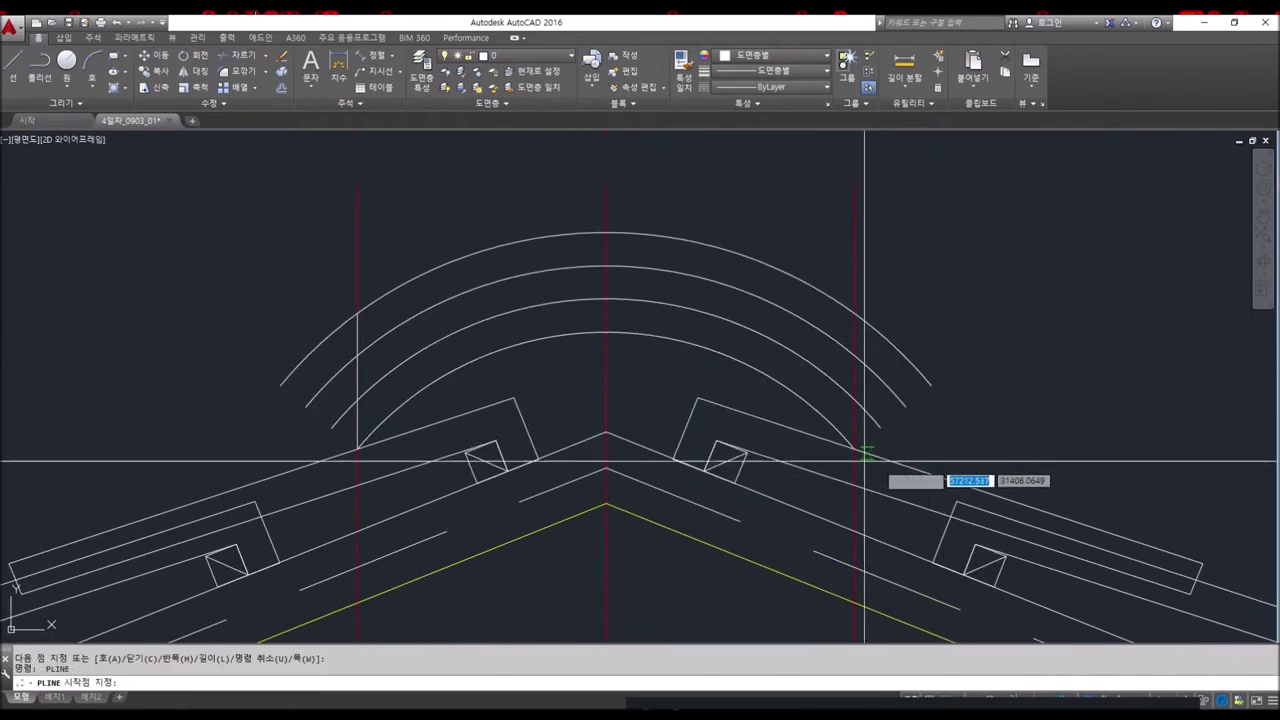
left_click(854, 448)
left_click(854, 314)
key("Escape")
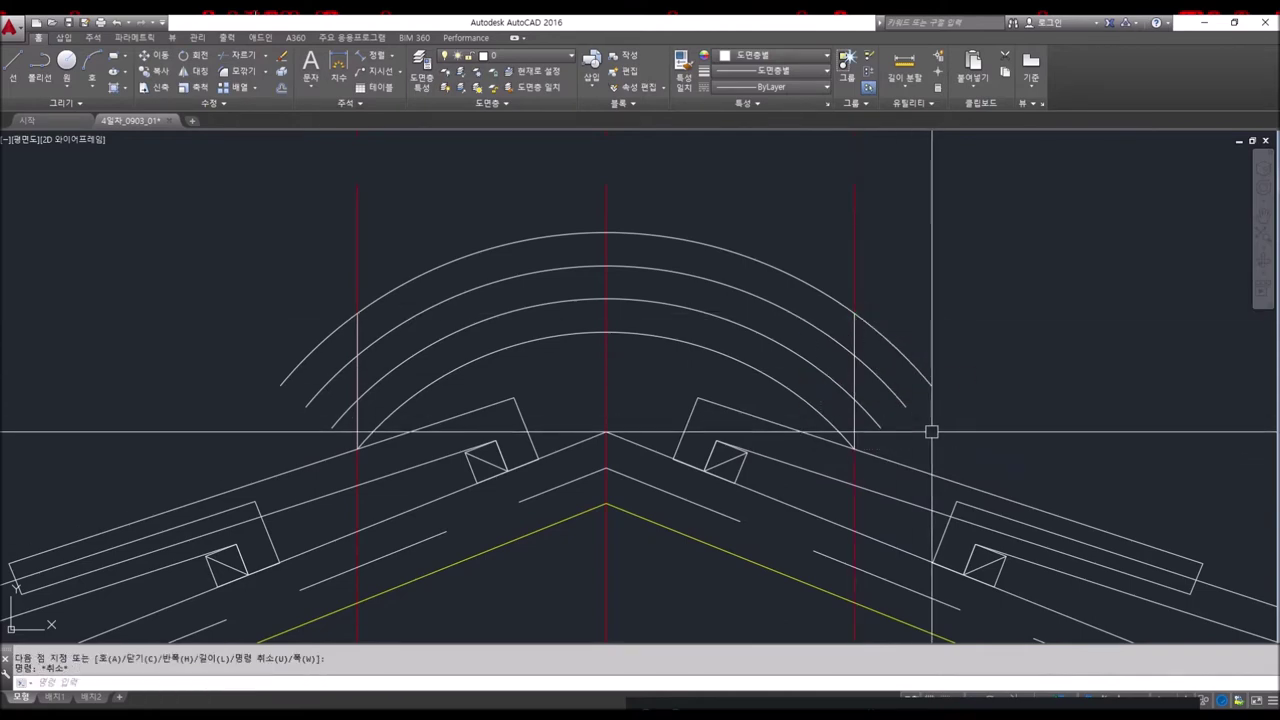
- Trim the arc ends projecting past the right vertical line
key("Escape")
scroll(871, 440, "up", 5)
key("Return")
scroll(850, 430, "down", 3)
left_click(803, 375)
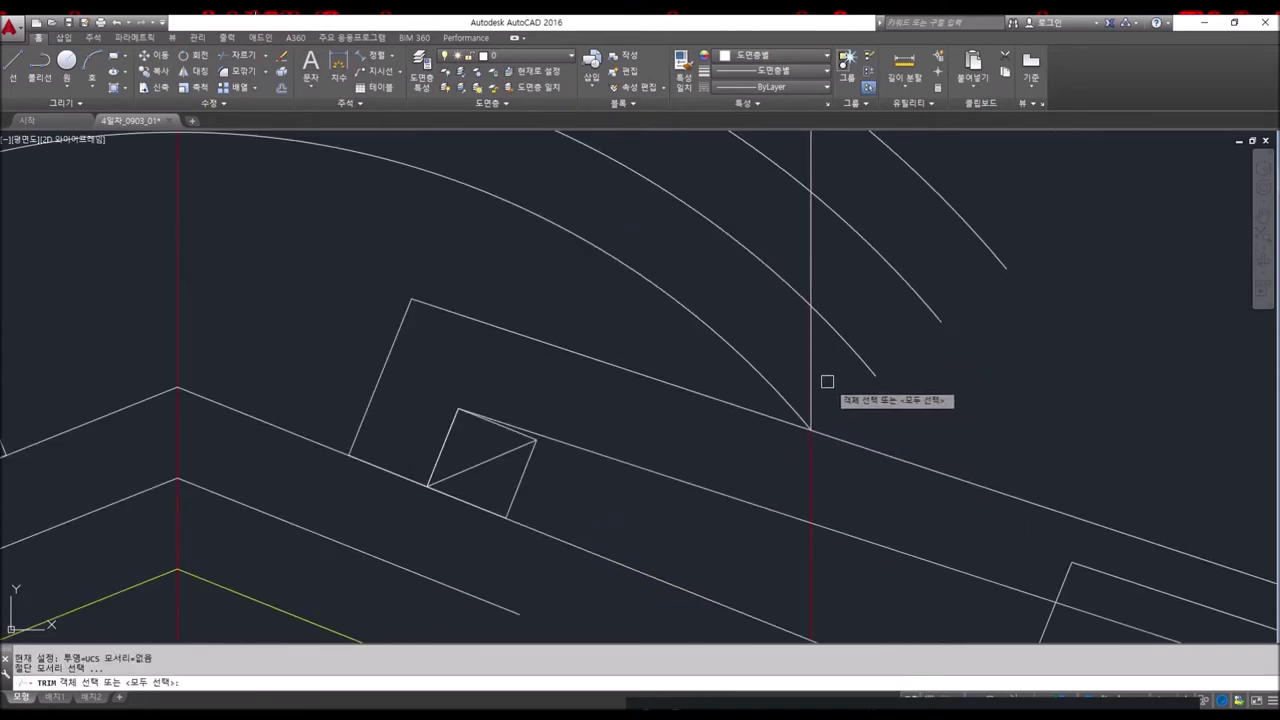
scroll(810, 379, "down", 3)
key("Return")
left_click(943, 391)
left_click(846, 260)
- Trim the arc ends projecting past the left vertical line
key("Return")
key("Return")
middle_click_drag(289, 316, 405, 316)
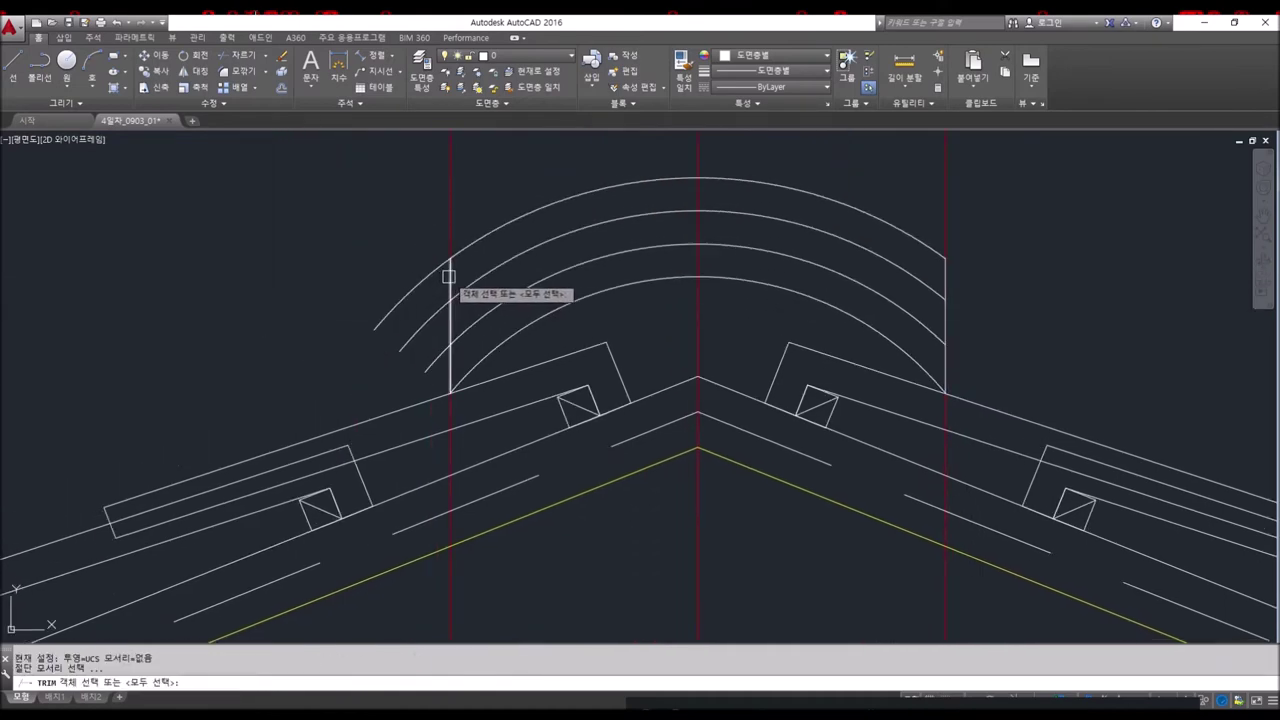
key("Return")
left_click(441, 386)
left_click(363, 271)
scroll(429, 314, "down", 2)
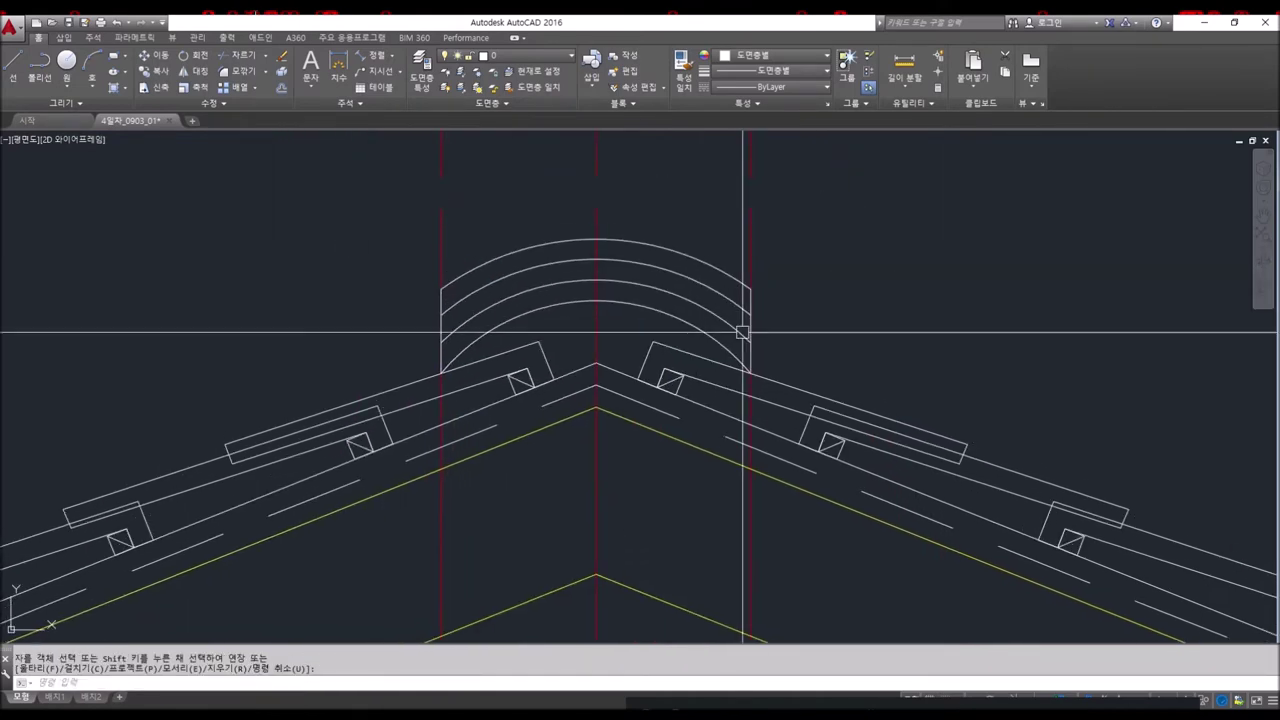
key("Escape")
key("Escape")
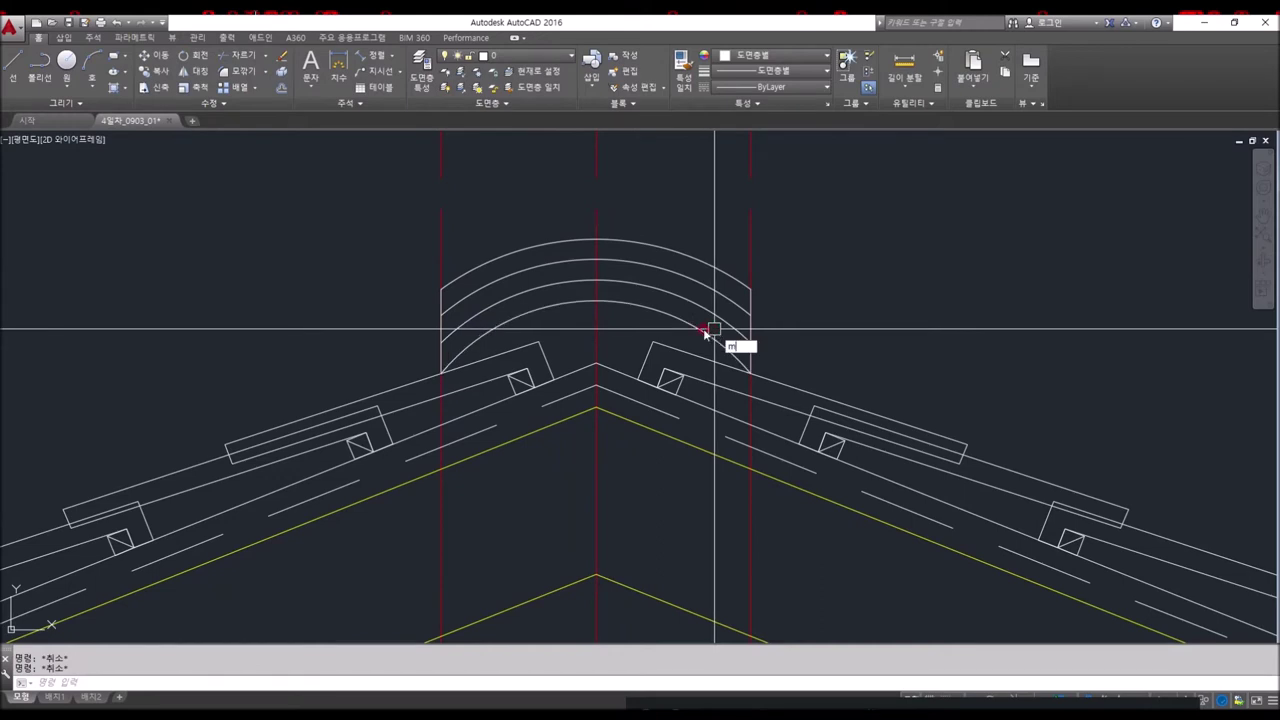
- Start moving the trimmed arcs upward, then cancel, leaving them in place
left_click(641, 299)
key("Return")
left_click(858, 290)
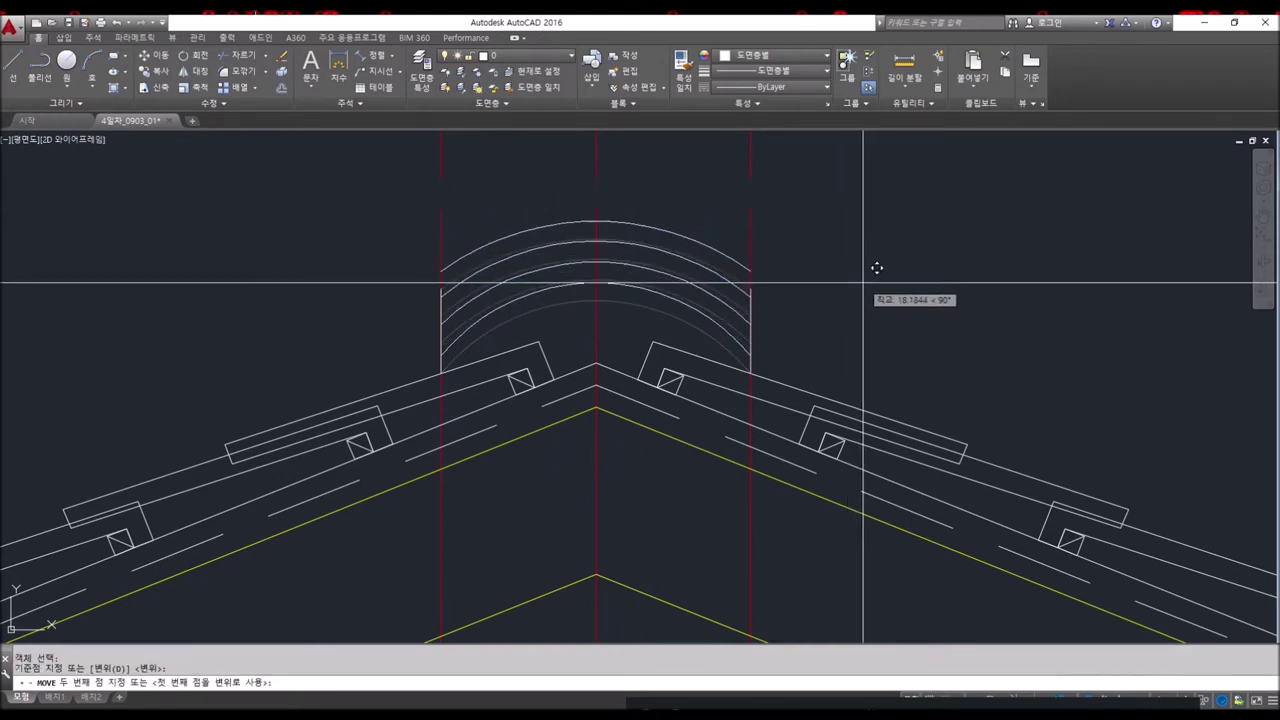
key("Escape")
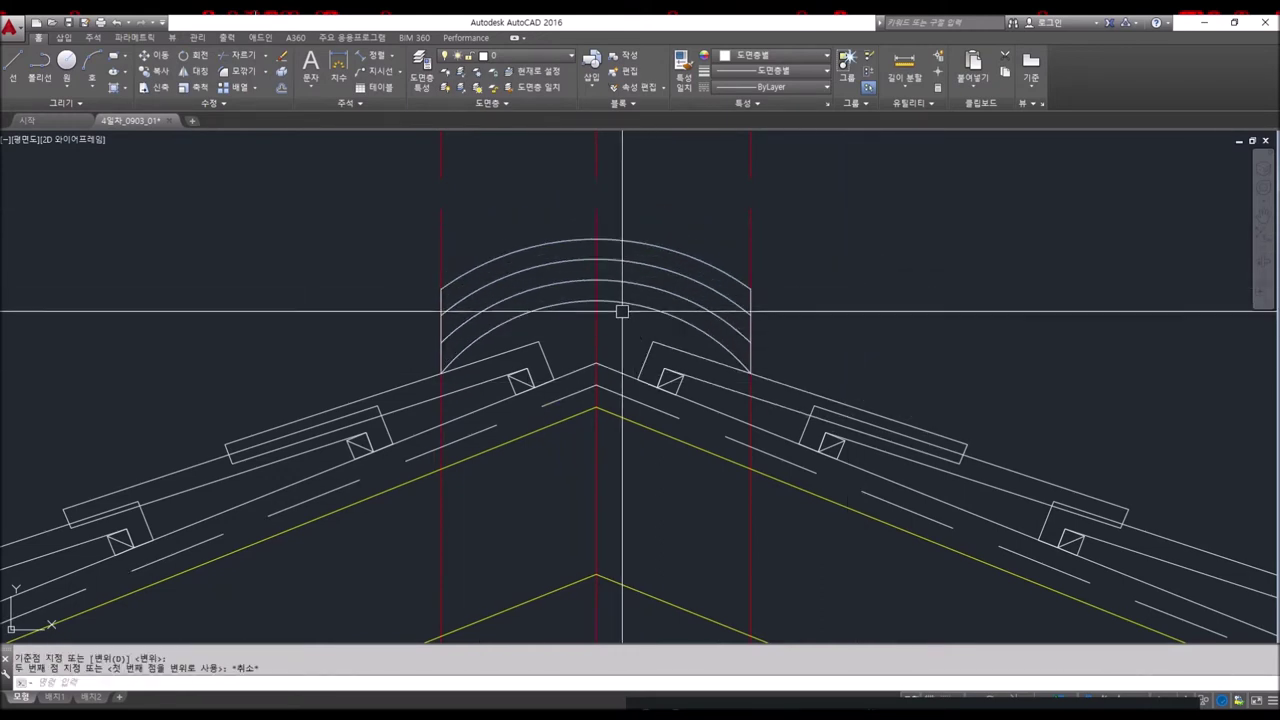
middle_click_drag(623, 309, 586, 339)
key("Escape")
key("Escape")
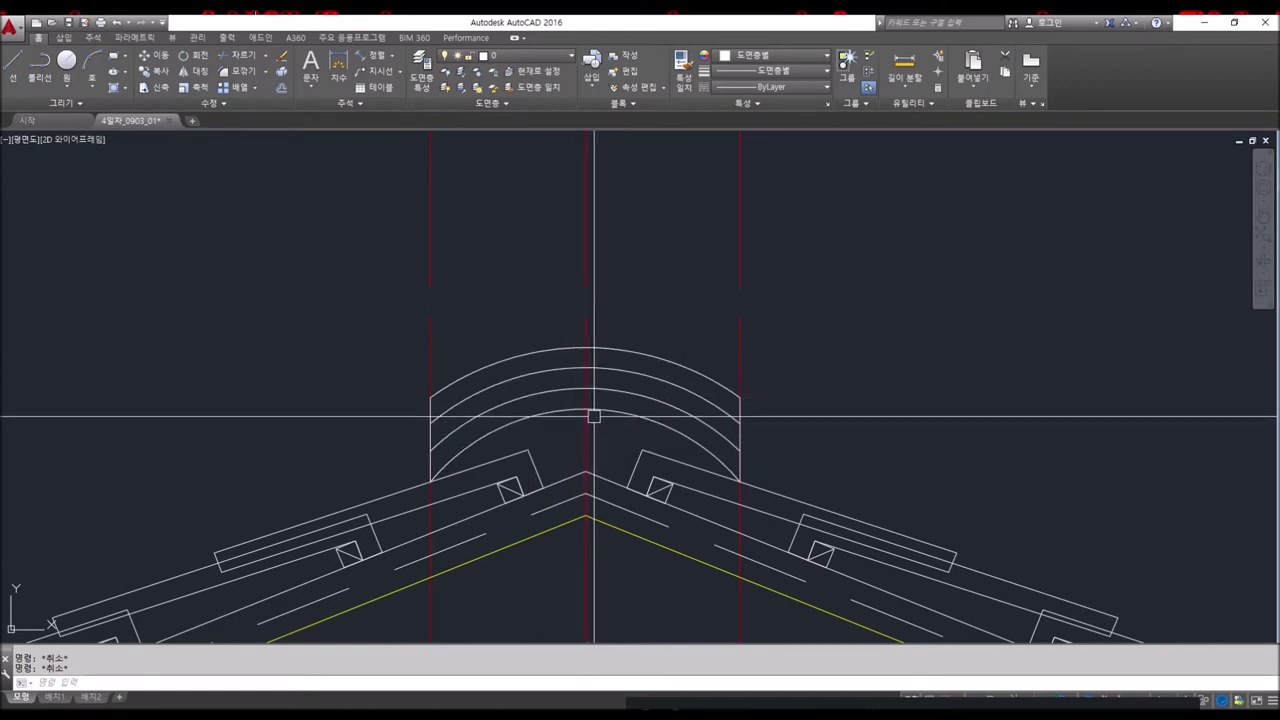
type("c")
- Draw a radius-50 circle on the top arc's peak, offset it 20, and trim the ring
key("Return")
left_click(585, 348)
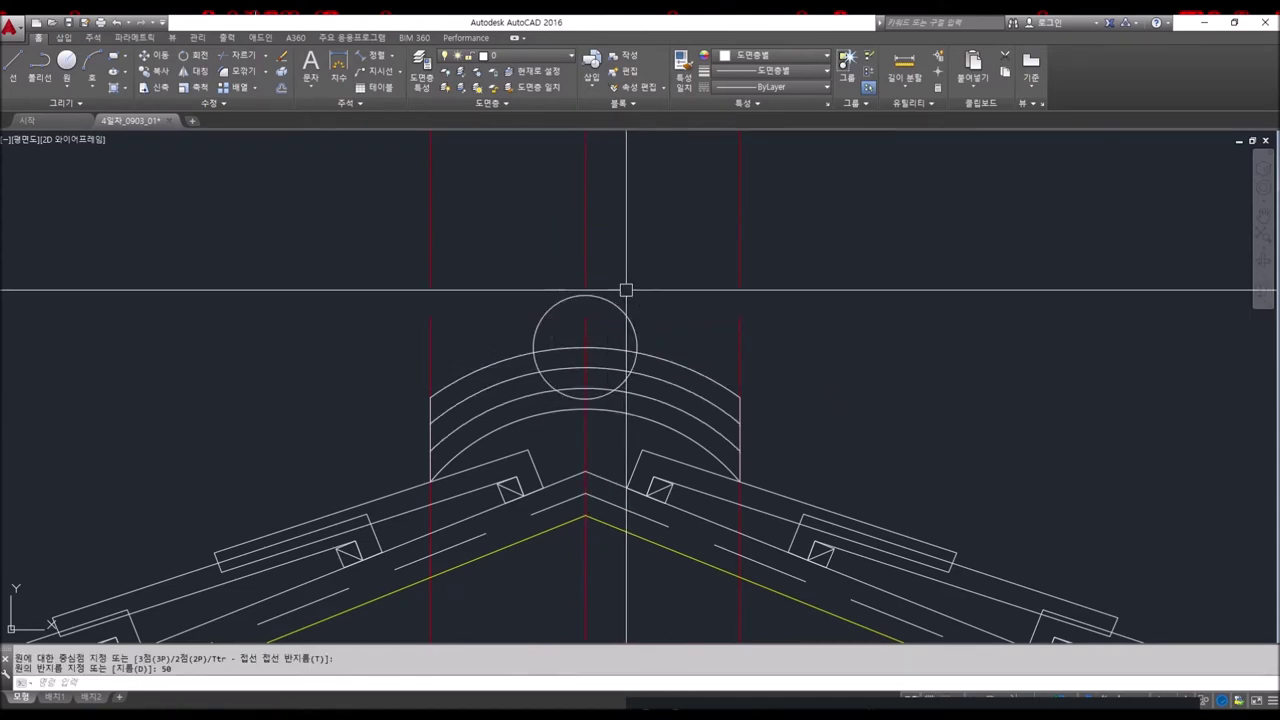
type("20")
key("Return")
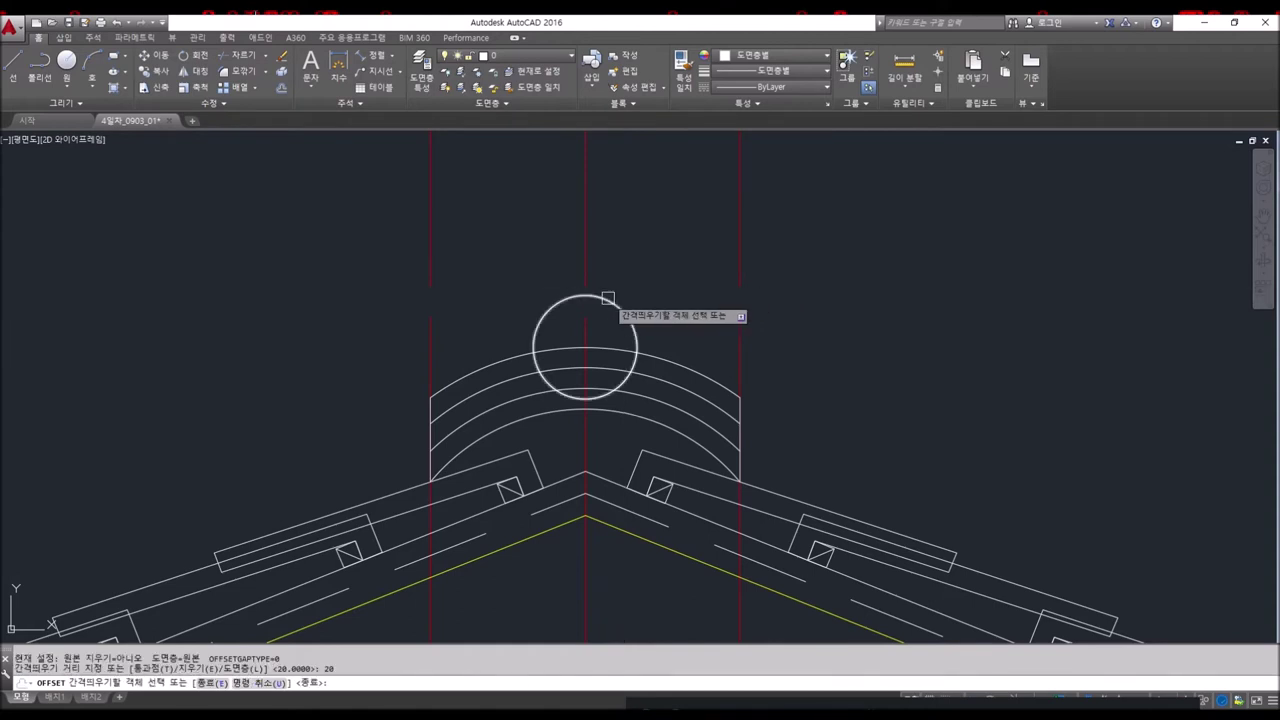
key("Escape")
key("Escape")
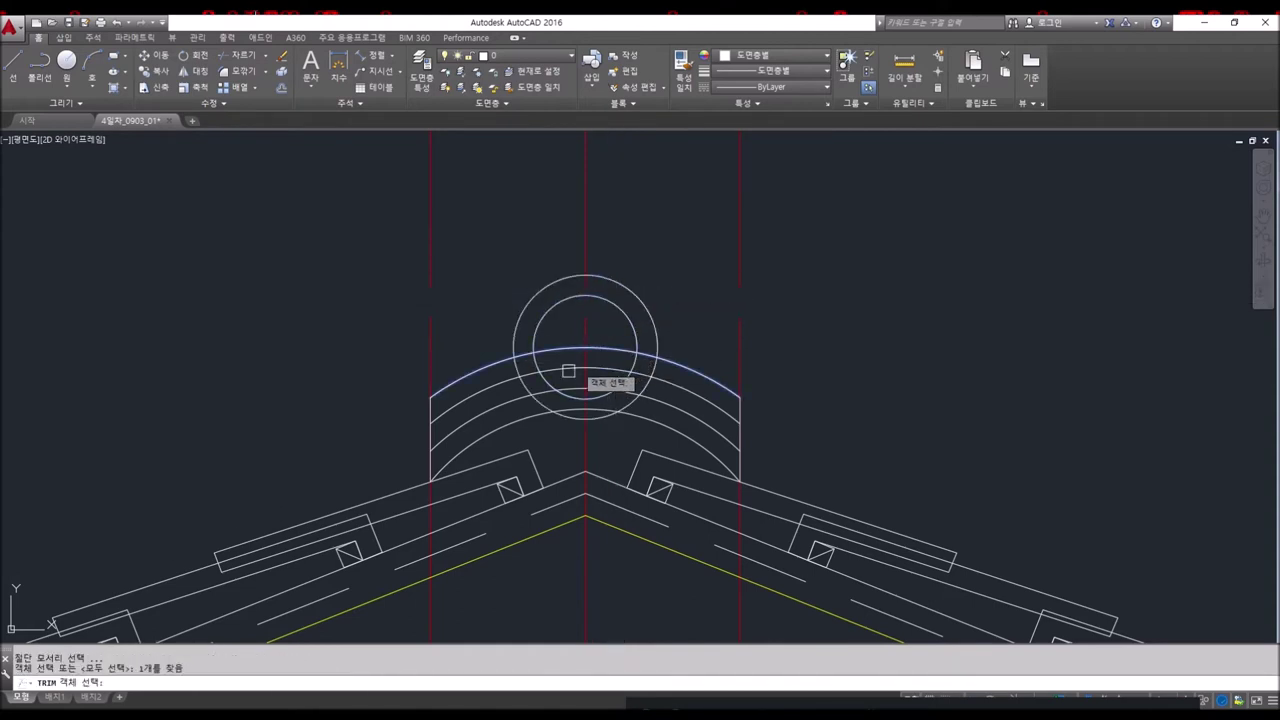
key("Return")
scroll(548, 389, "up", 4)
key("Escape")
scroll(512, 387, "down", 6)
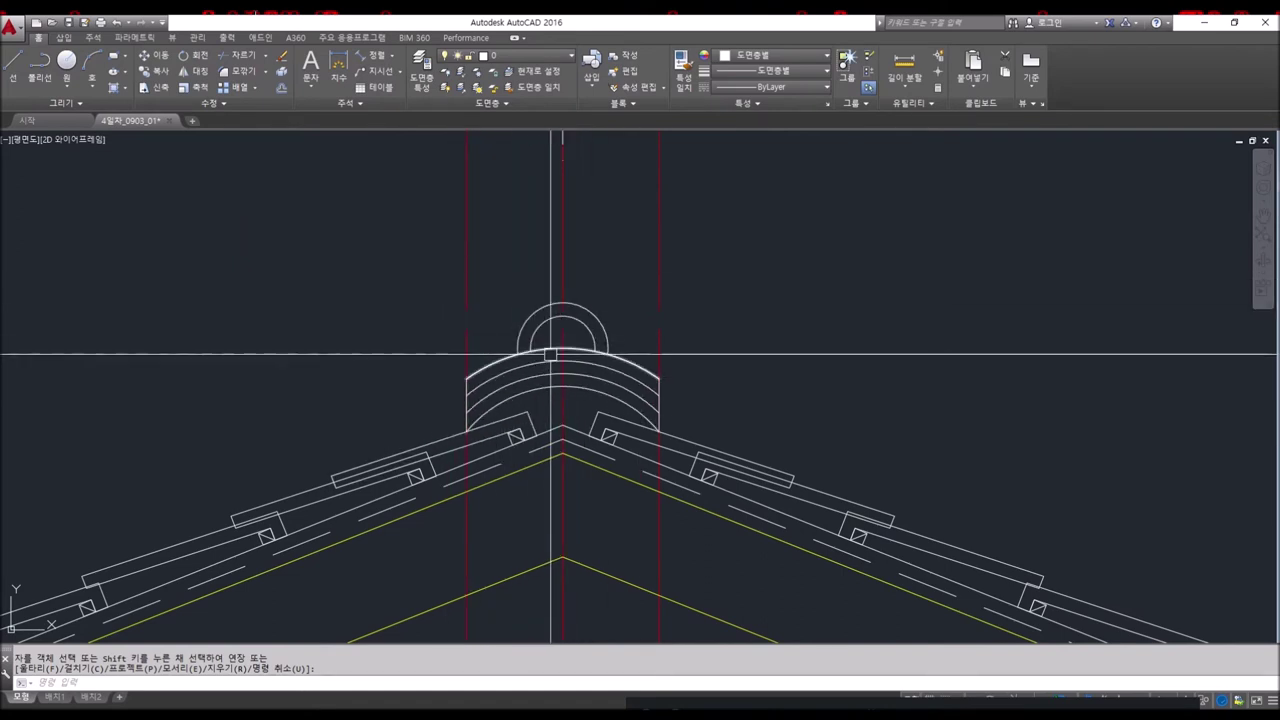
- Draw a radius-150 circle centred on the ridge cap top
key("Return")
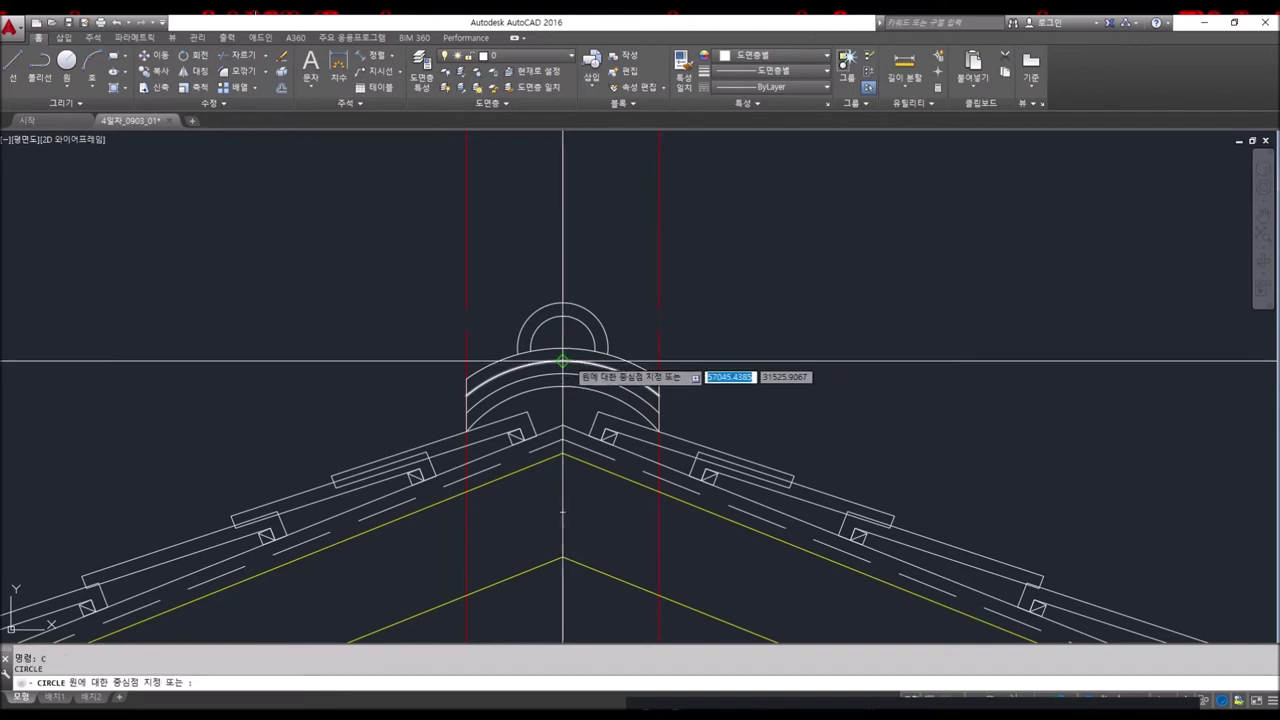
left_click(562, 349)
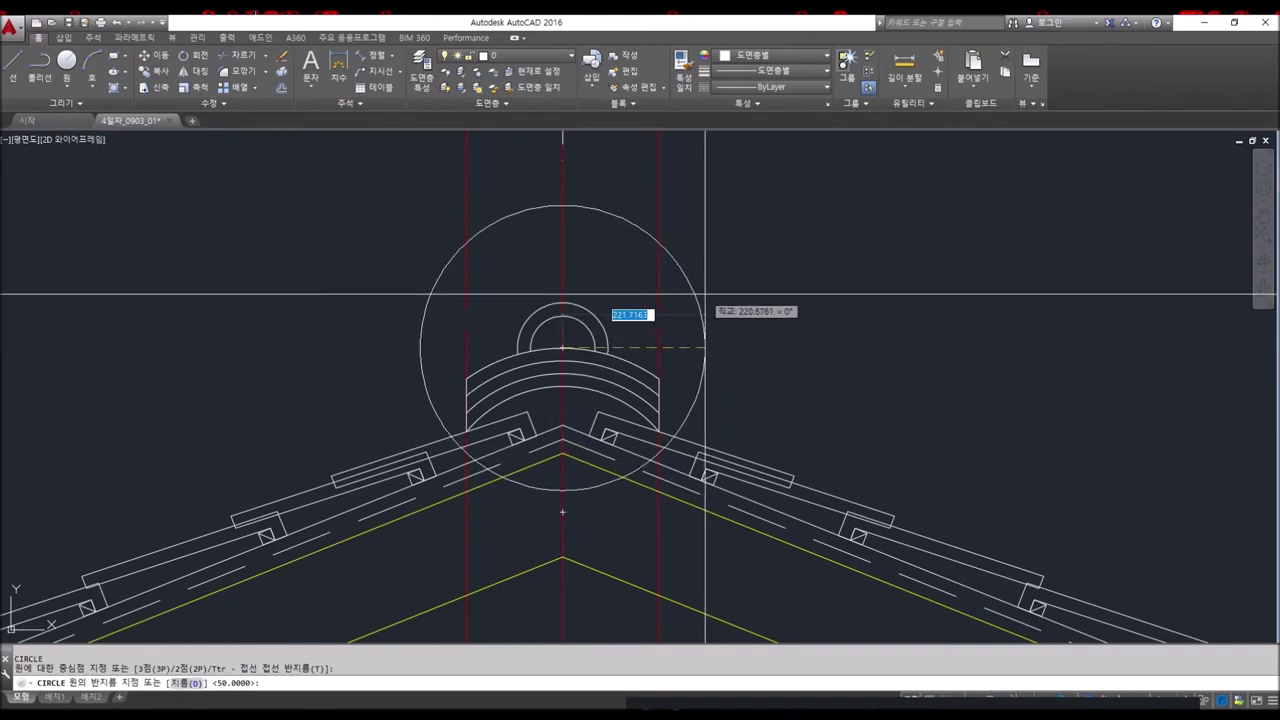
left_click(662, 352)
key("Return")
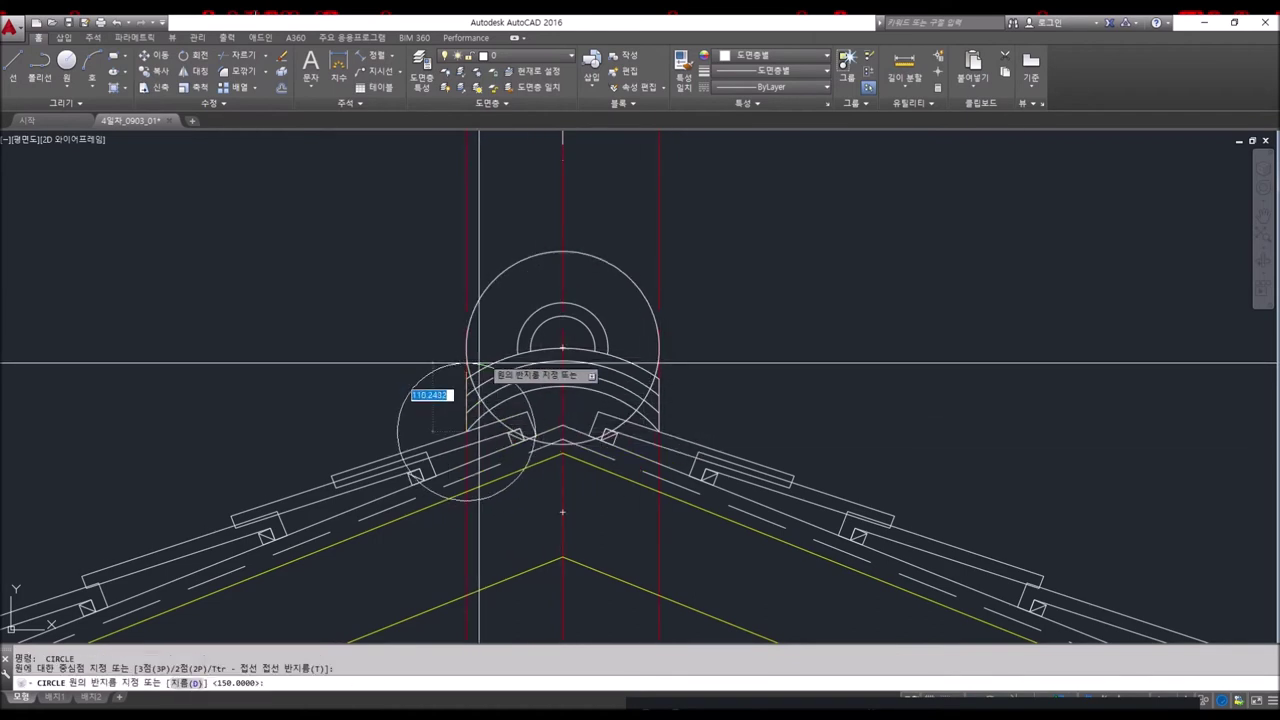
scroll(477, 375, "up", 2)
scroll(477, 375, "up", 2)
key("Escape")
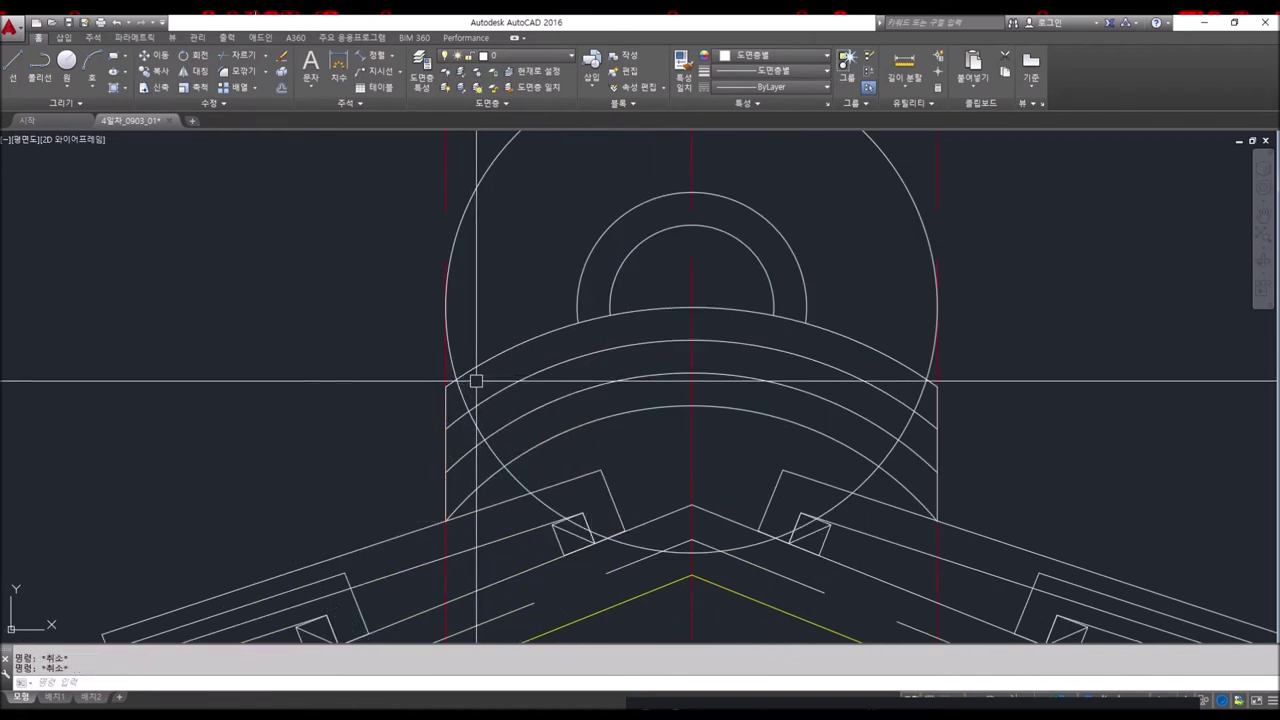
- Draw a radius-80 circle centred on the left vertical line
scroll(471, 405, "up", 4)
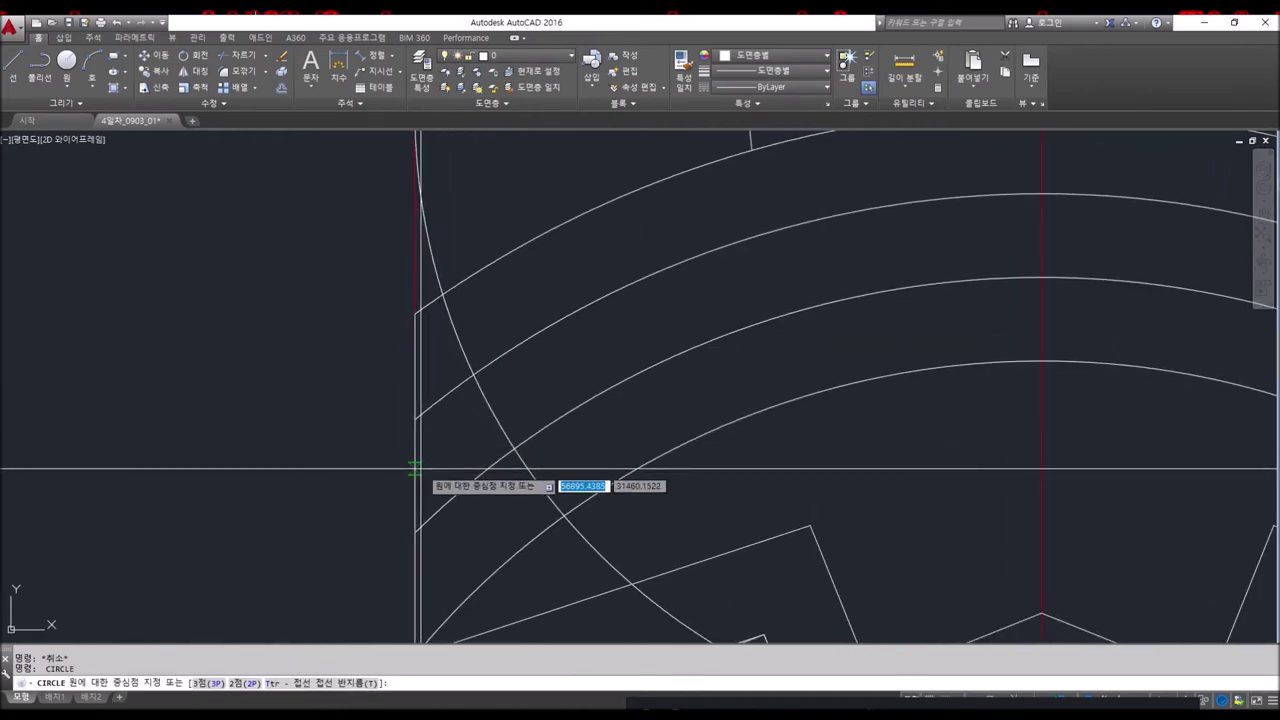
left_click(414, 467)
scroll(450, 305, "down", 4)
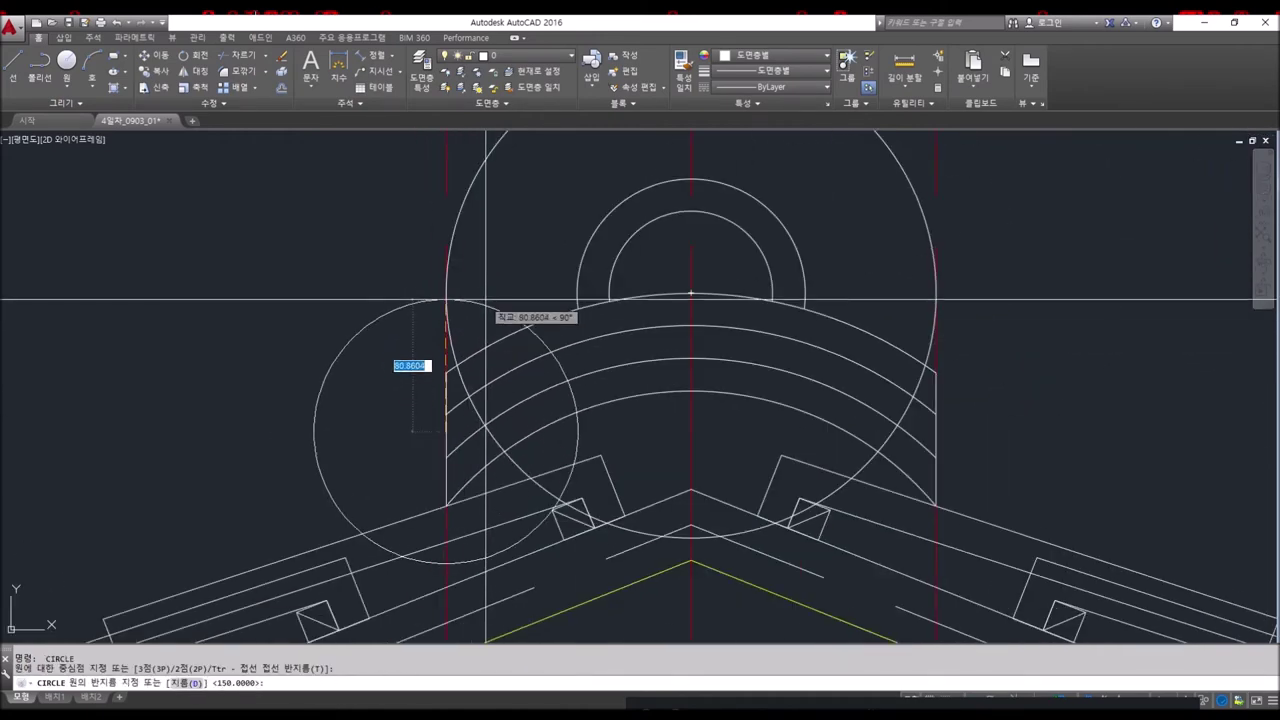
type("80")
key("Return")
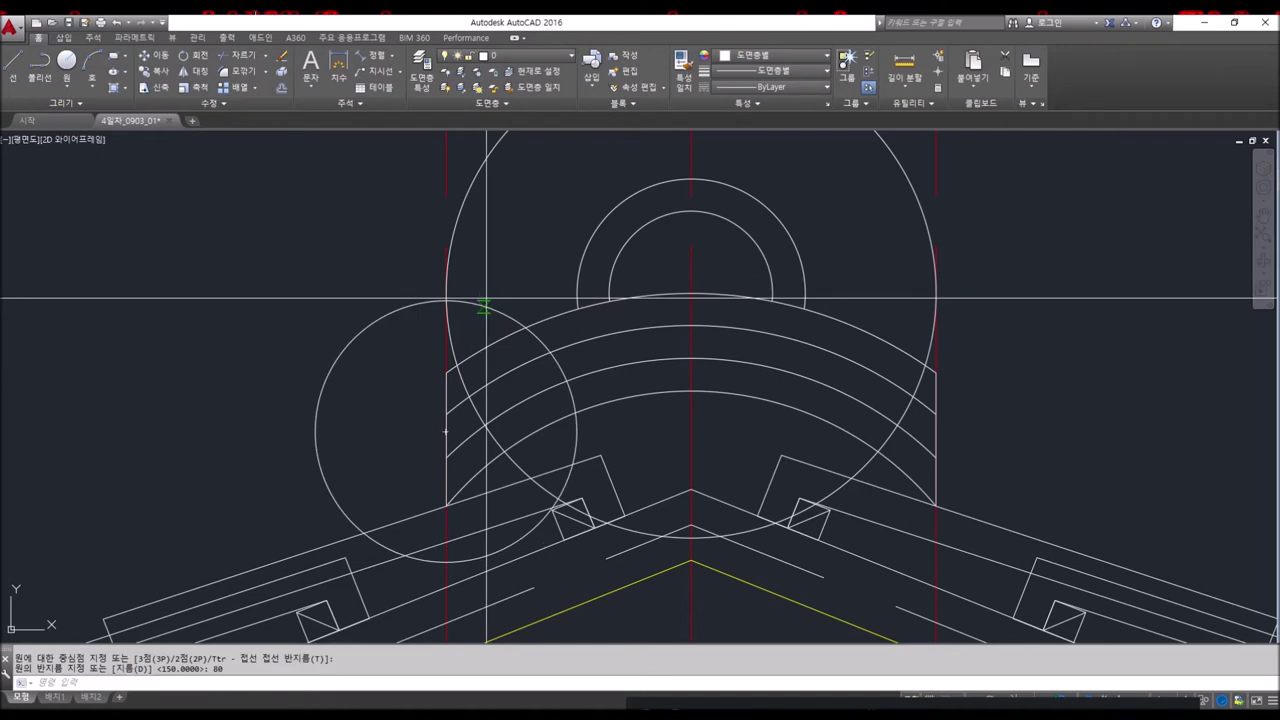
key("Return")
key("Escape")
key("Escape")
key("Escape")
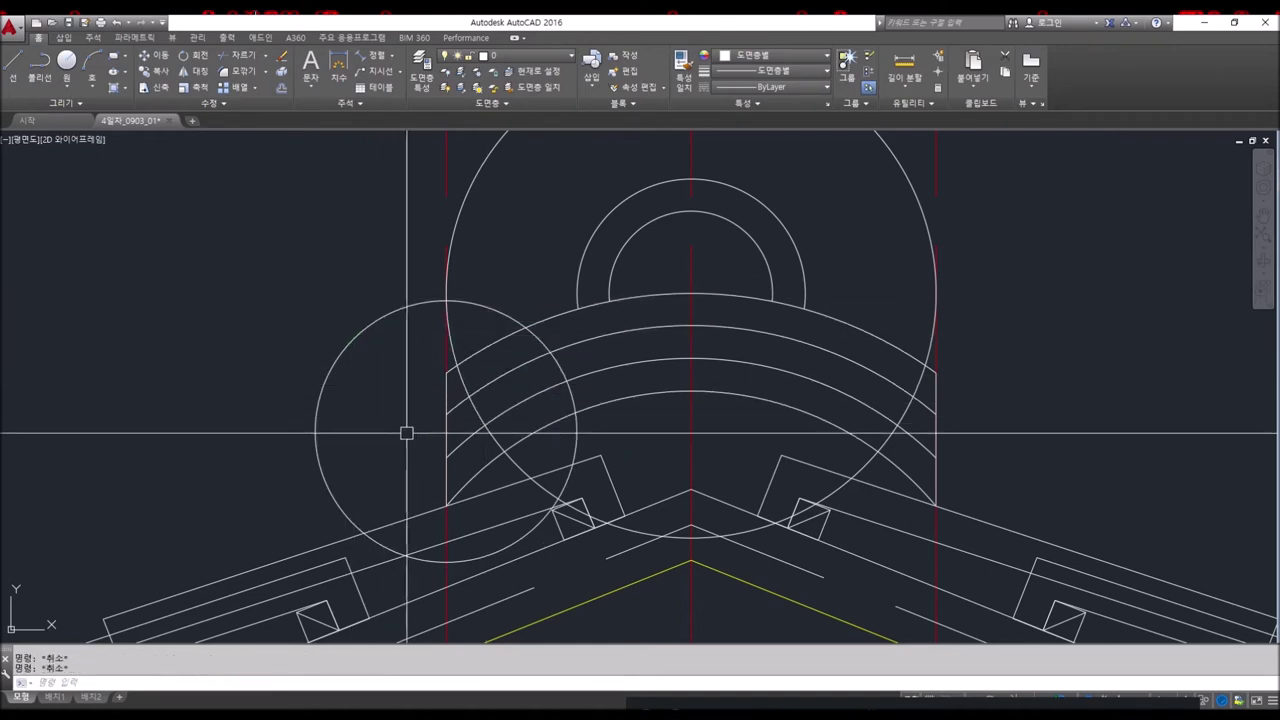
- Mirror the radius-80 circle across the centre line to the right side
middle_click_drag(520, 343, 486, 357)
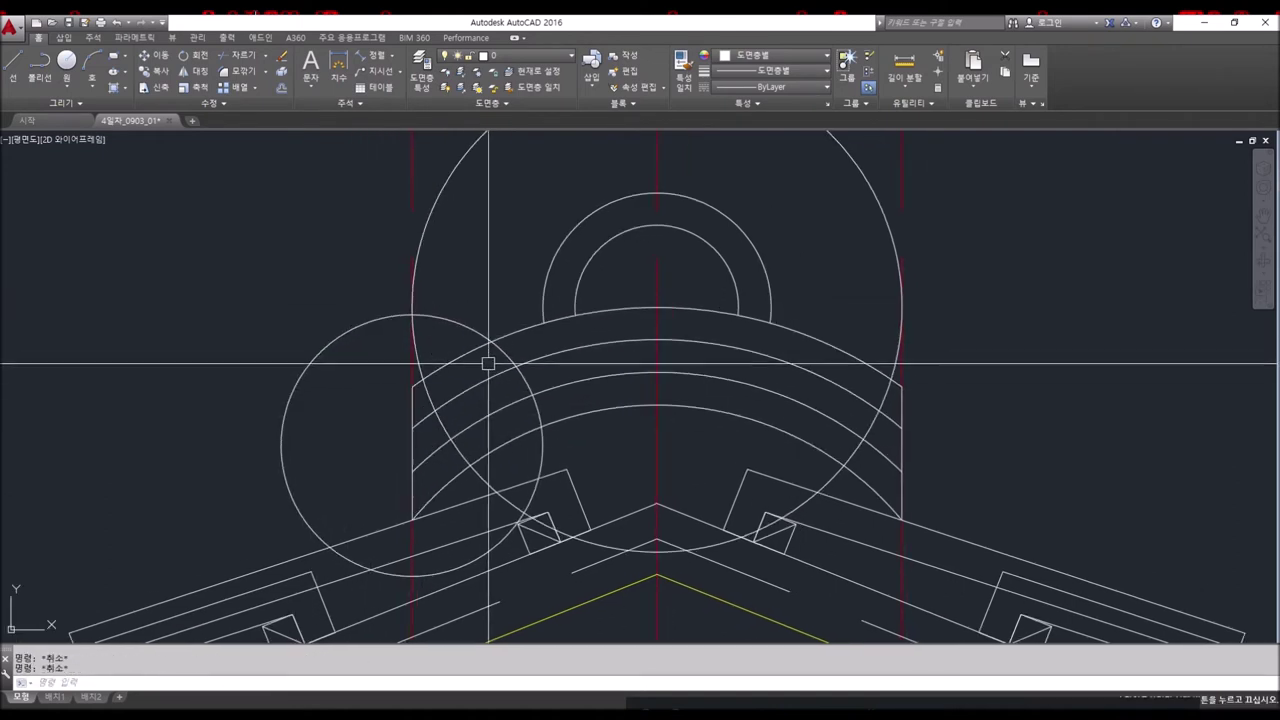
type("mi")
key("Return")
left_click(438, 320)
key("Return")
left_click(657, 357)
key("Escape")
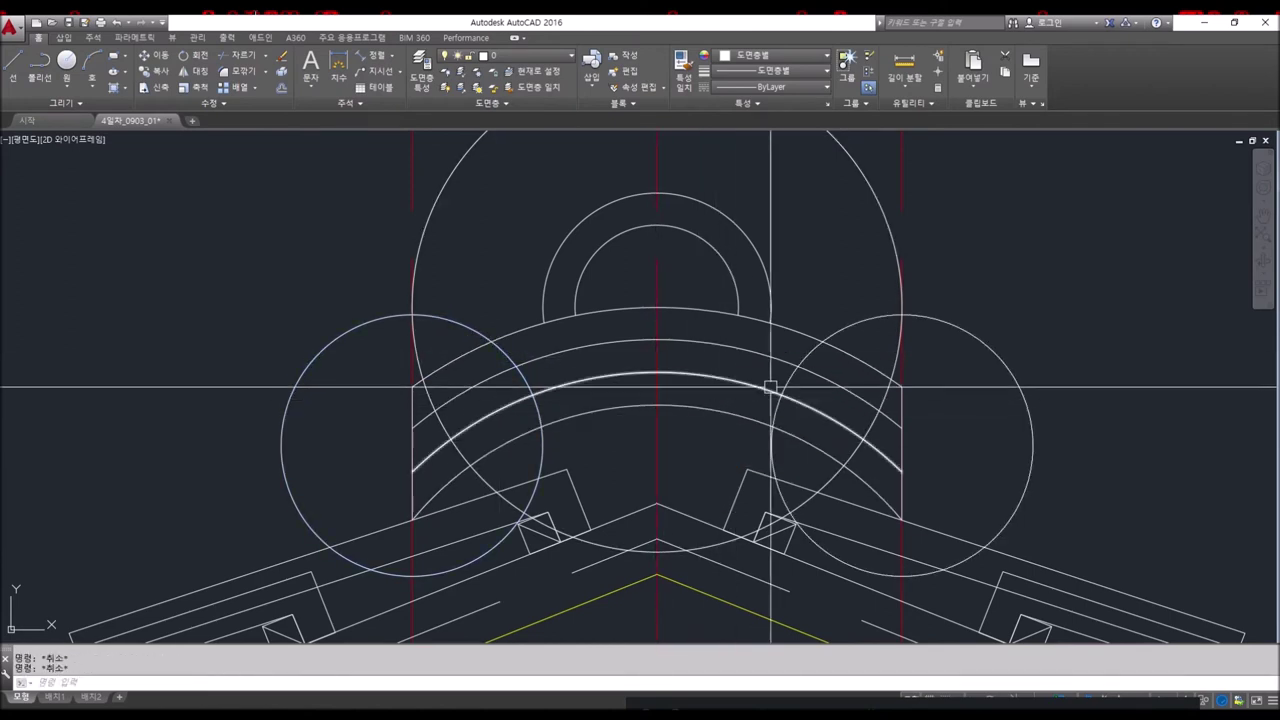
middle_click_drag(743, 394, 680, 379)
key("Return")
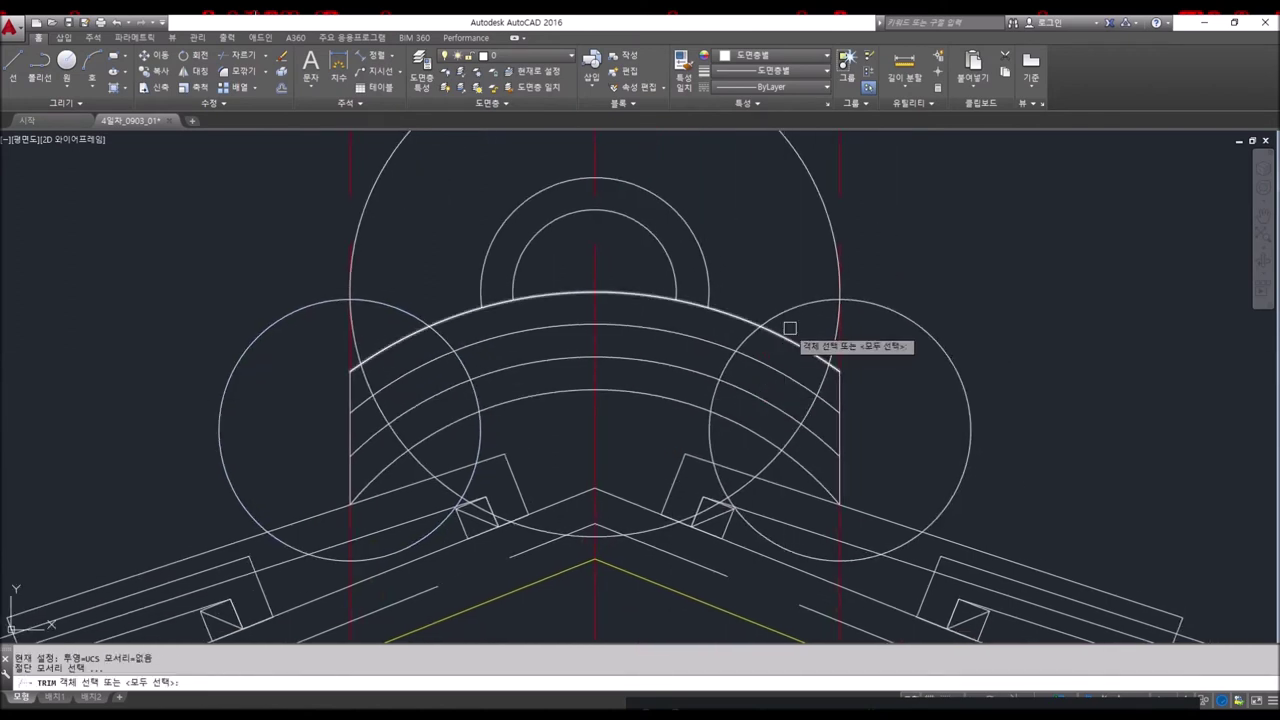
- Attempt a trim and an erase around the ornament, cancelling both without changes
key("Return")
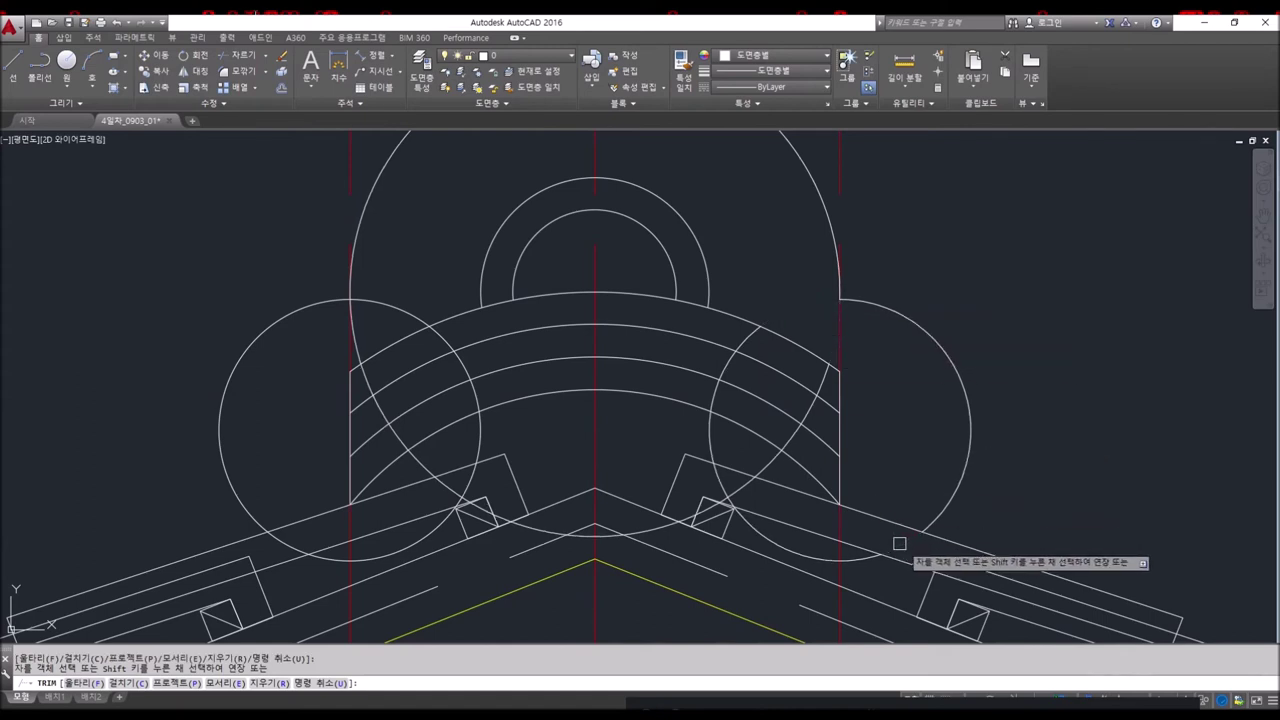
left_click(361, 333)
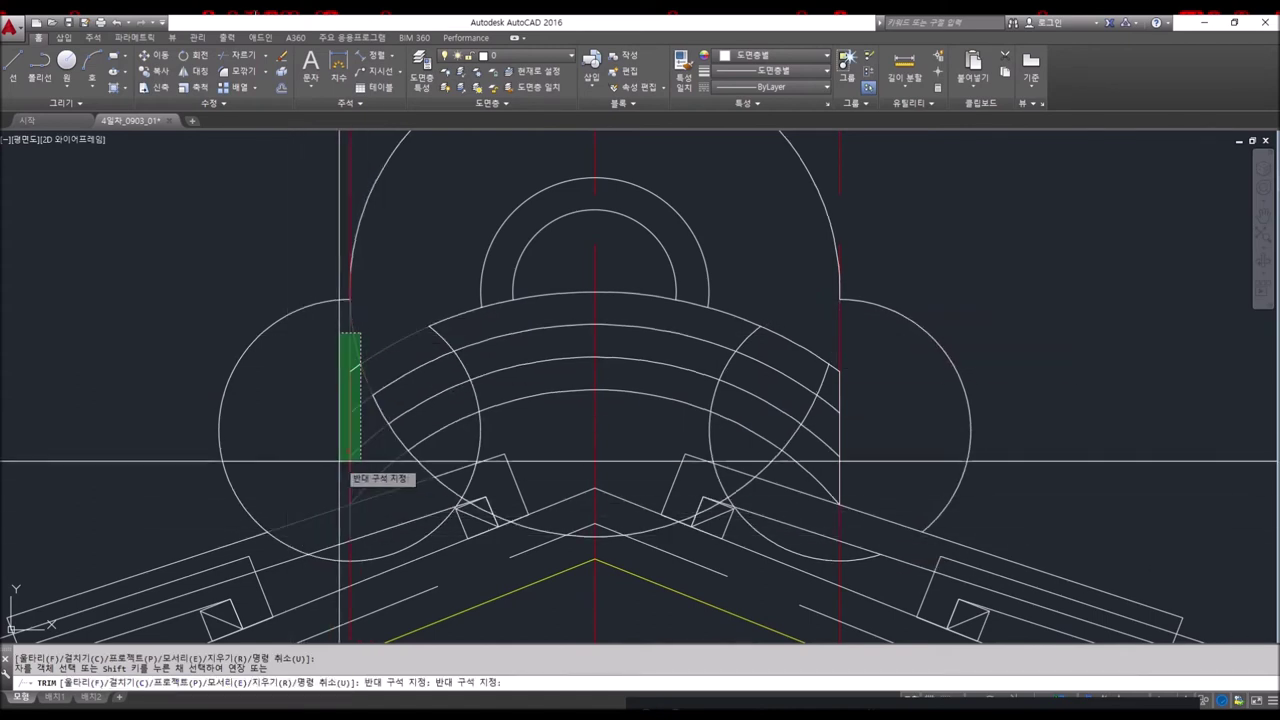
left_click(336, 458)
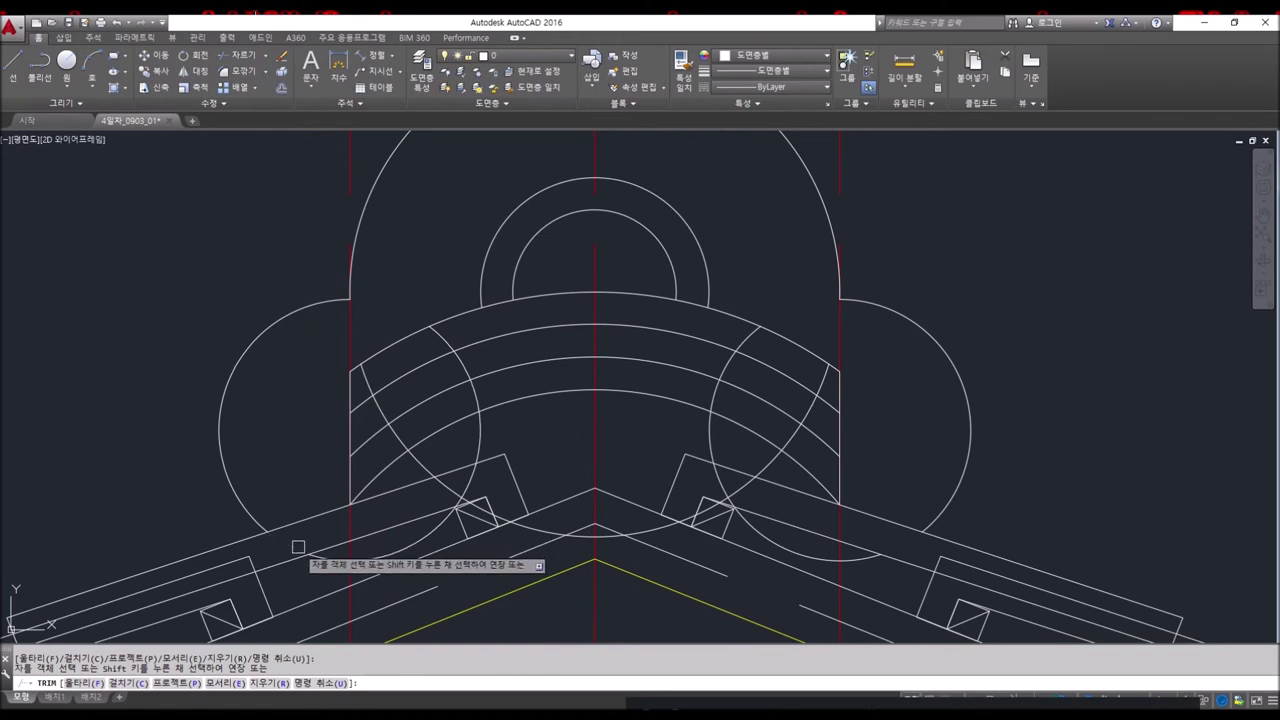
key("Escape")
type("e")
key("Return")
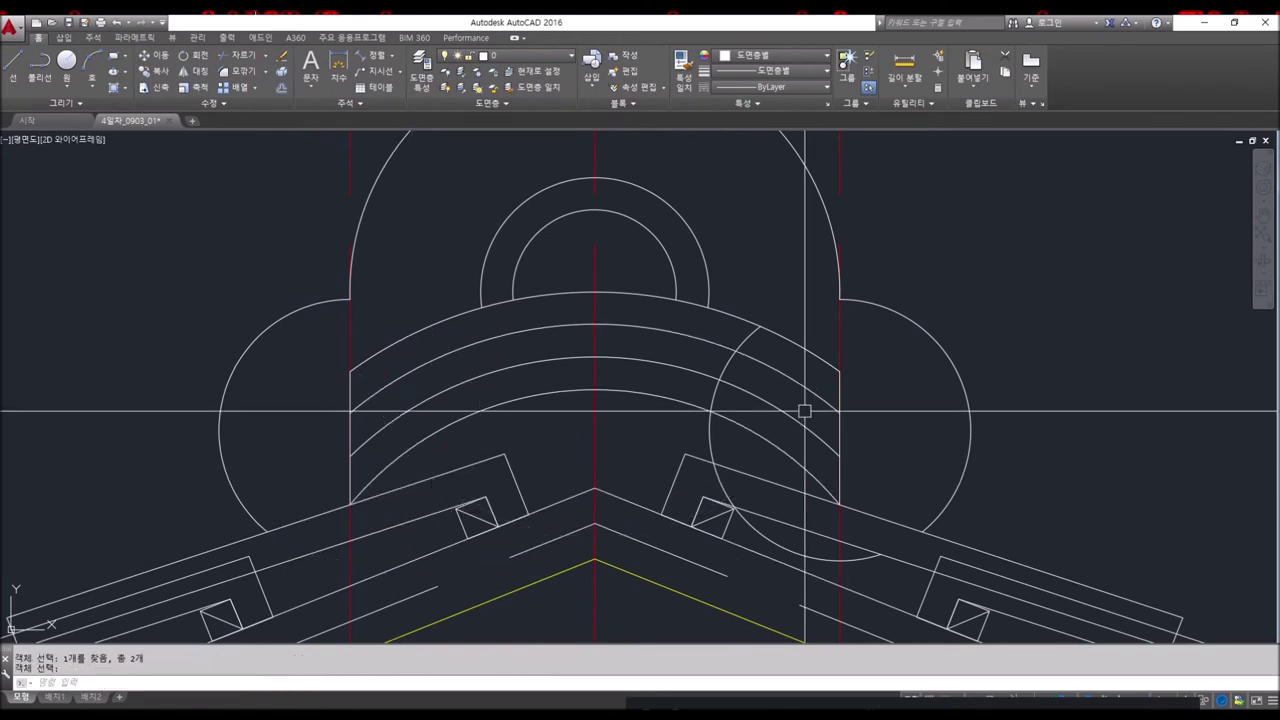
scroll(805, 410, "down", 5)
scroll(766, 429, "up", 5)
scroll(763, 380, "down", 5)
scroll(706, 448, "up", 1)
key("Escape")
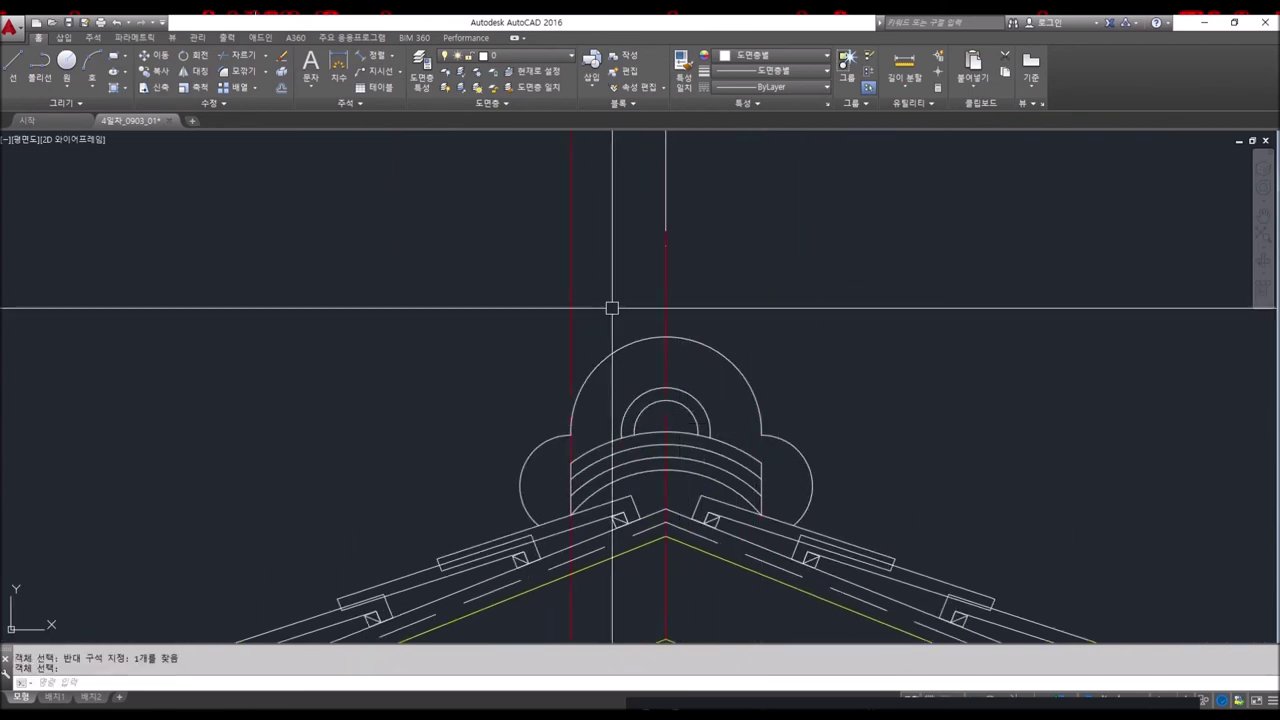
key("Escape")
key("Escape")
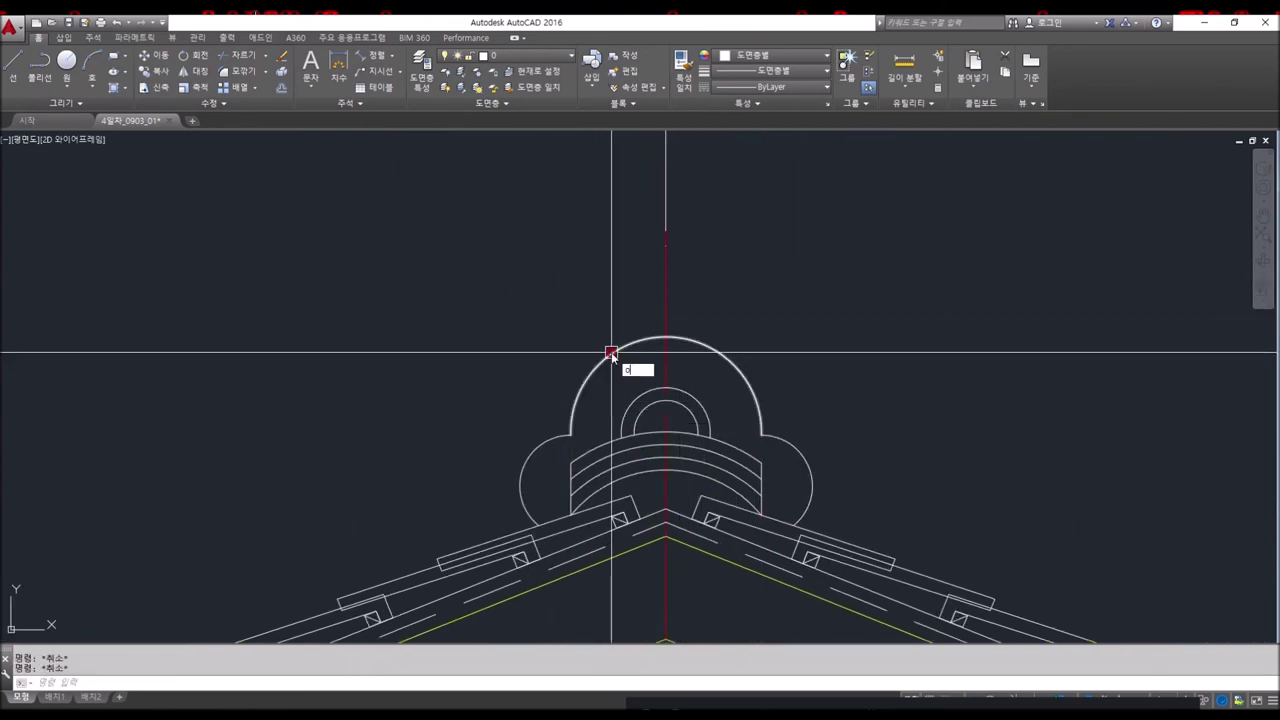
- Offset the ornament's outer arc 15 units to the outside
key("Return")
left_click(589, 376)
left_click(524, 431)
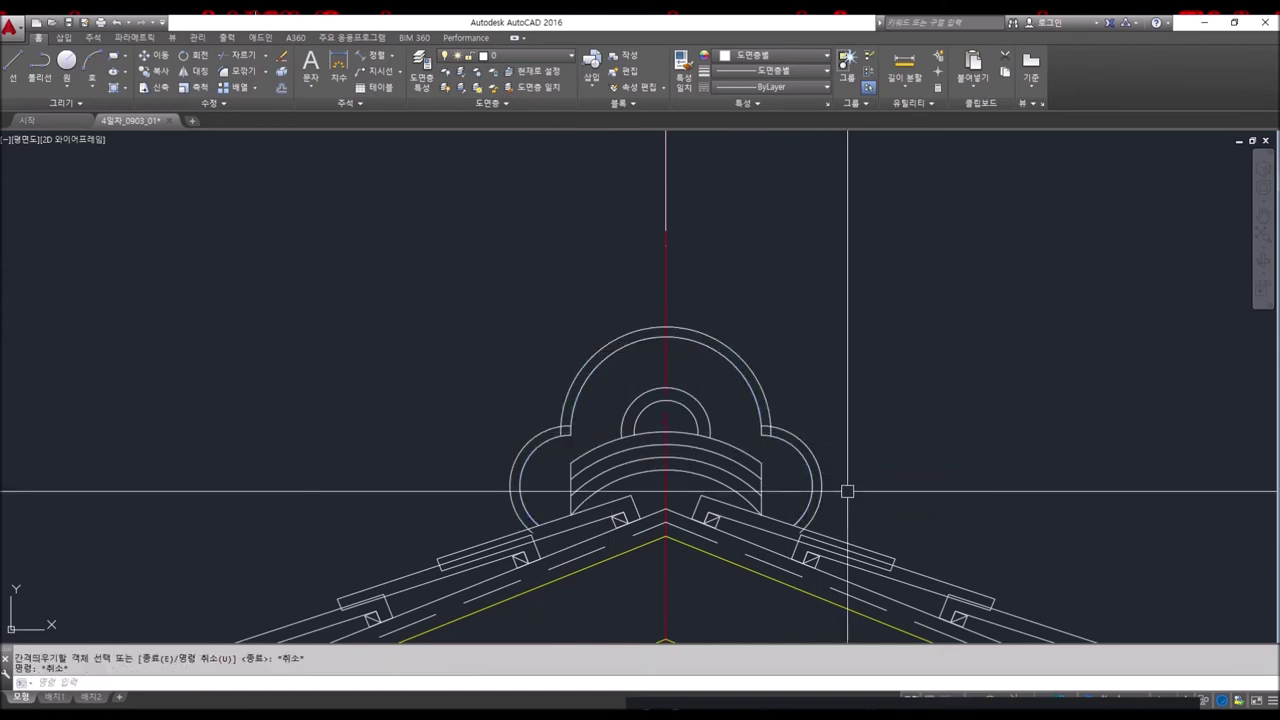
type("f")
key("Return")
scroll(630, 470, "up", 4)
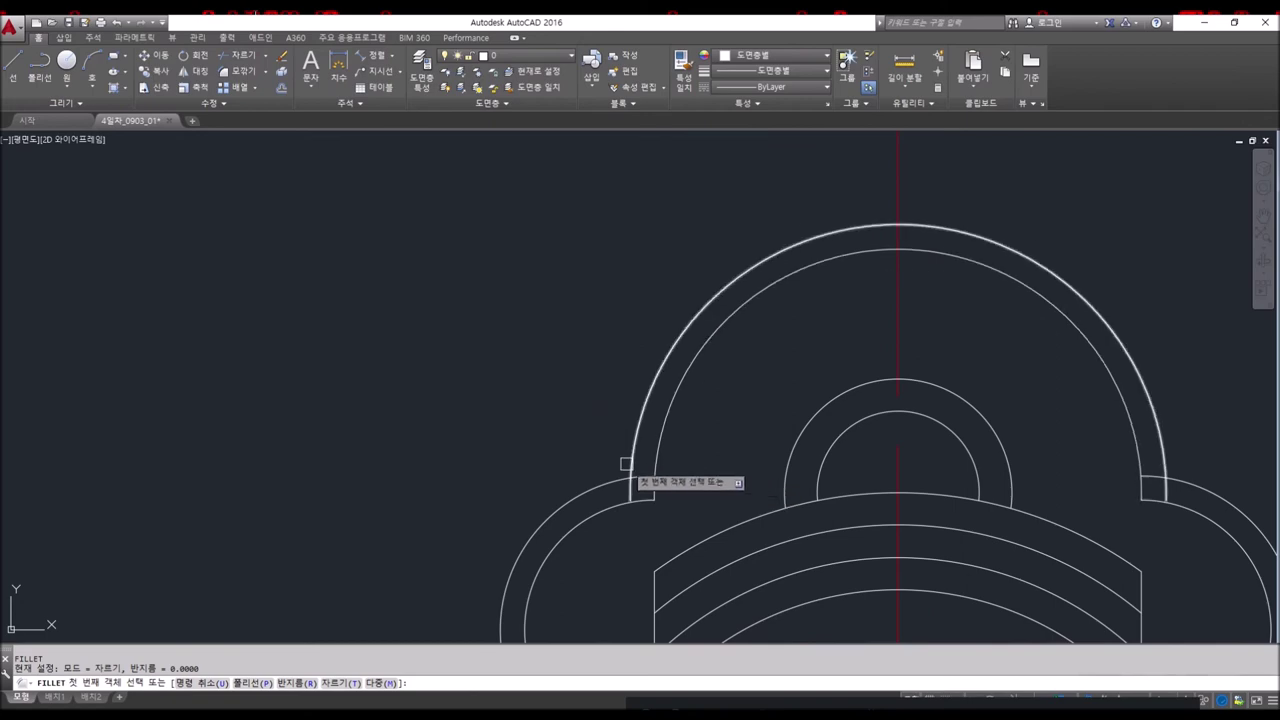
- Cancel the pending fillet and a trial trim, leaving the ornament unchanged
scroll(700, 490, "down", 4)
scroll(957, 486, "up", 2)
scroll(880, 449, "up", 2)
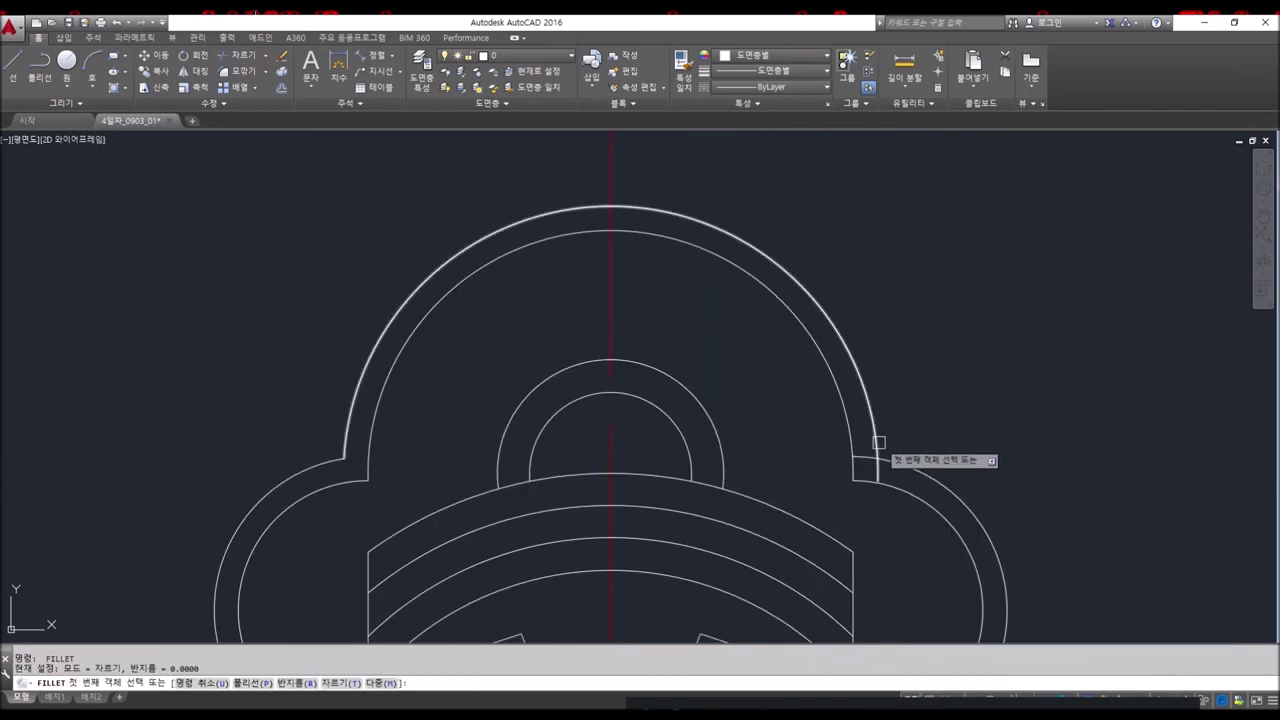
scroll(831, 318, "up", 2)
key("Escape")
key("Escape")
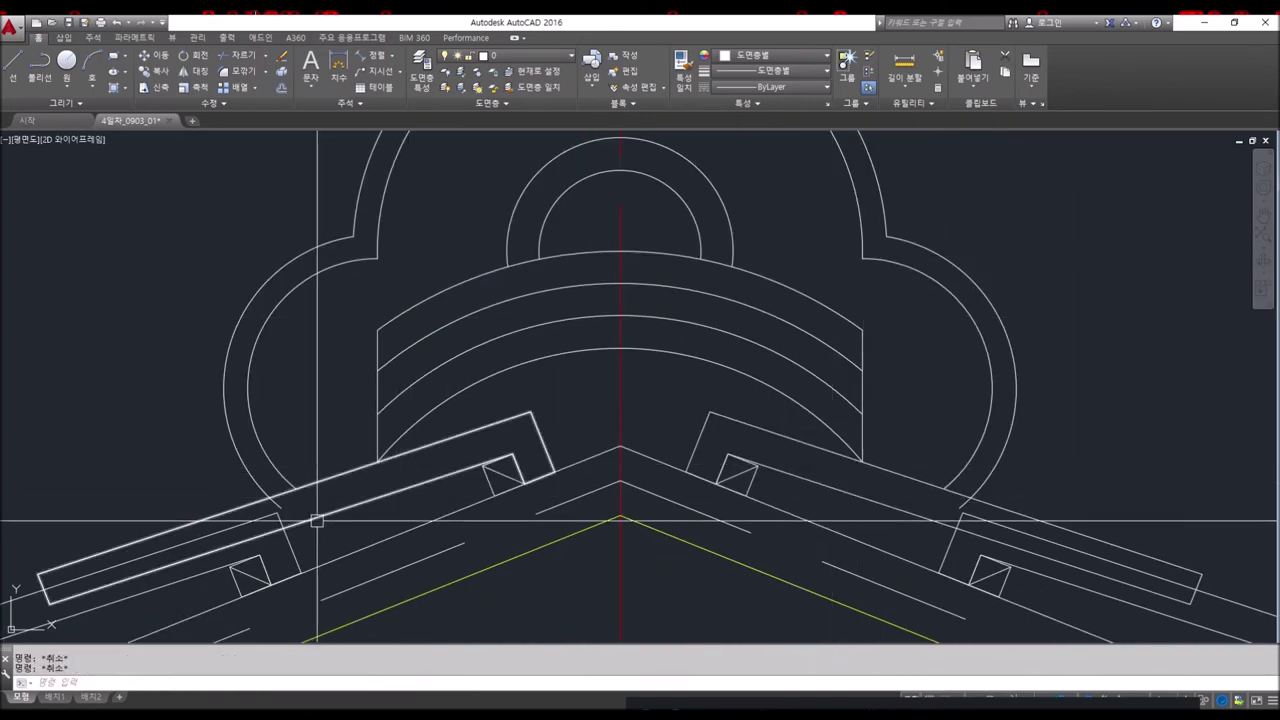
type("tr")
key("Return")
key("Return")
scroll(271, 497, "up", 2)
scroll(857, 508, "down", 3)
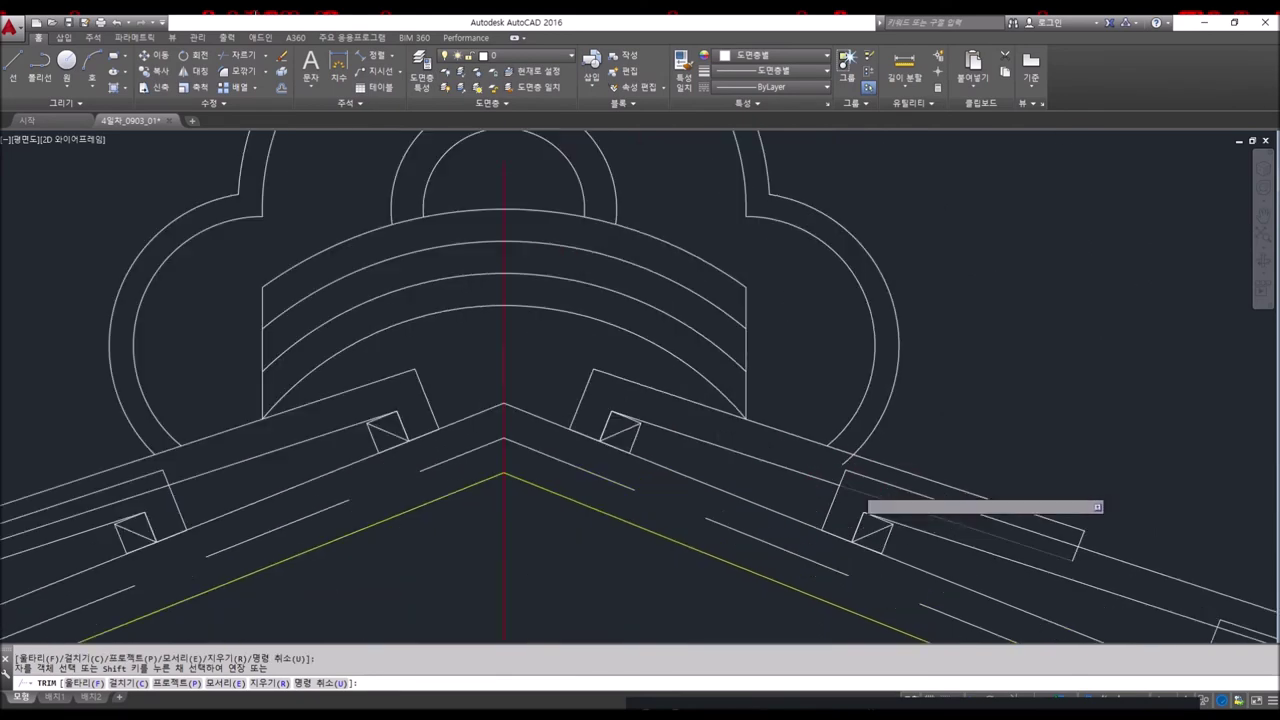
scroll(837, 423, "up", 3)
key("Escape")
scroll(800, 400, "down", 3)
scroll(787, 387, "down", 2)
- Select the ornament's right, top and left outline arcs and put them on the HAT layer
left_click_drag(857, 414, 826, 380)
left_click(845, 351)
left_click(780, 345)
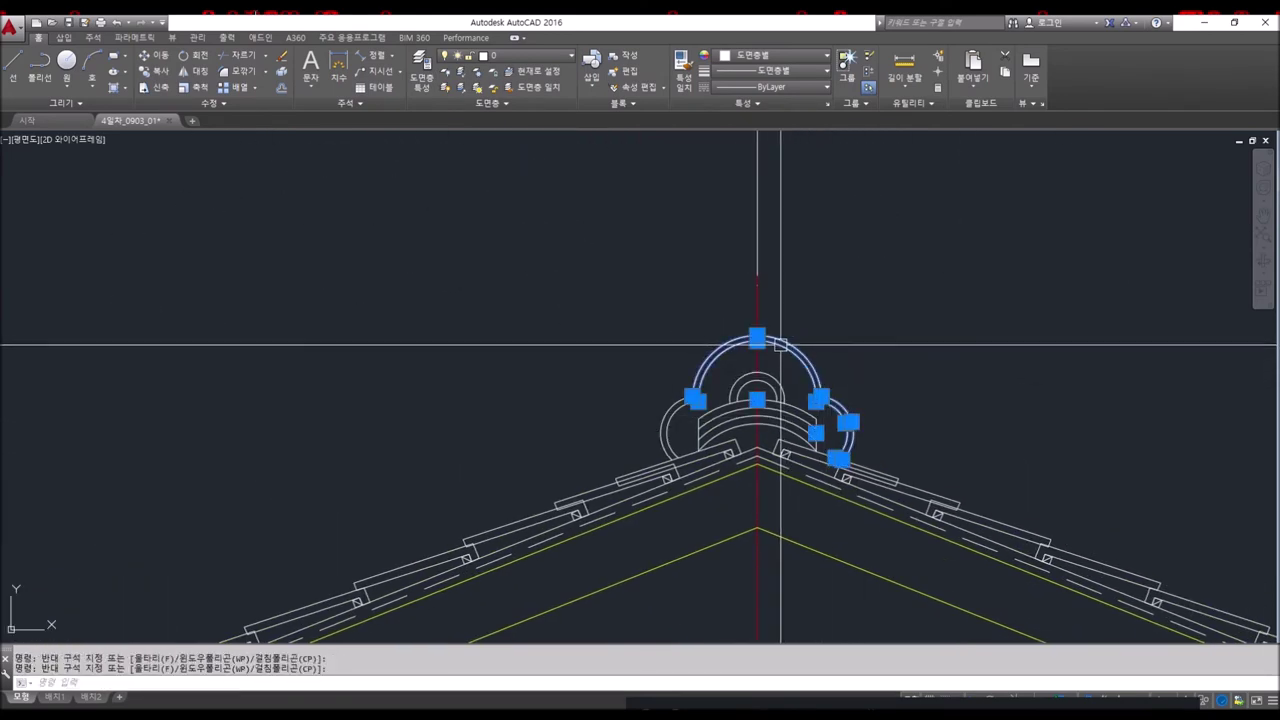
scroll(693, 427, "up", 4)
left_click(594, 374)
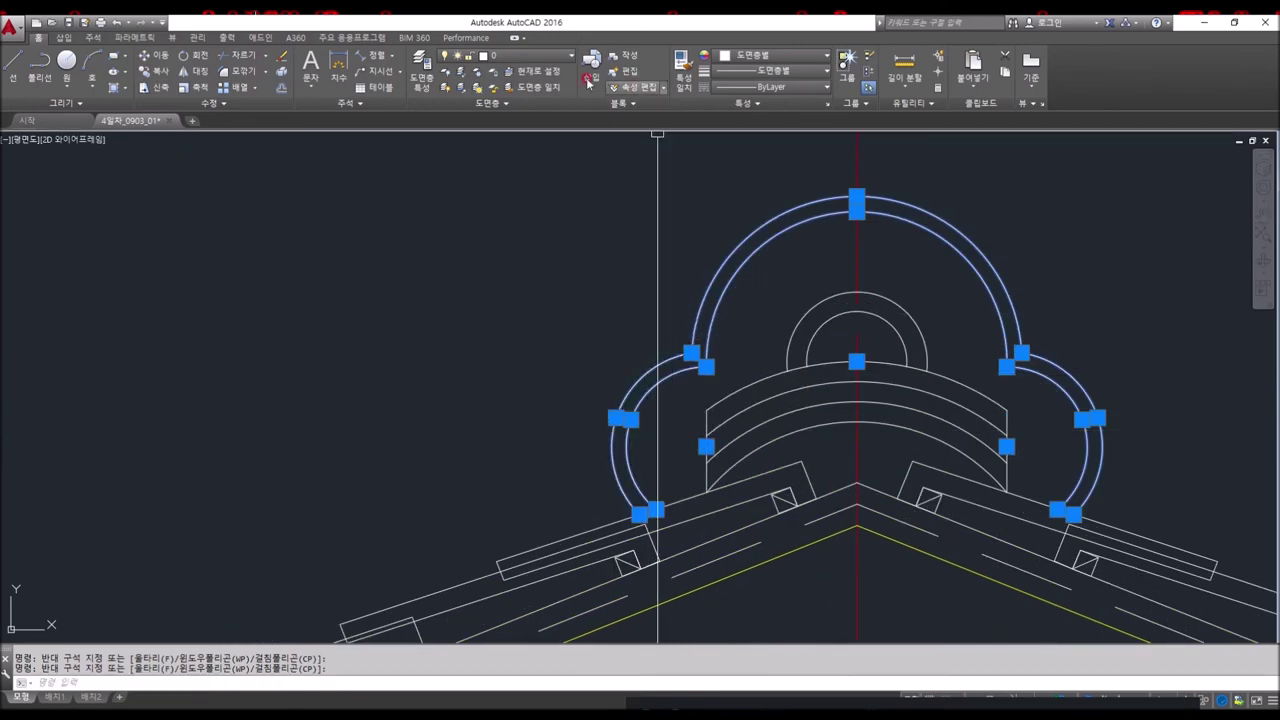
left_click(497, 57)
left_click(511, 153)
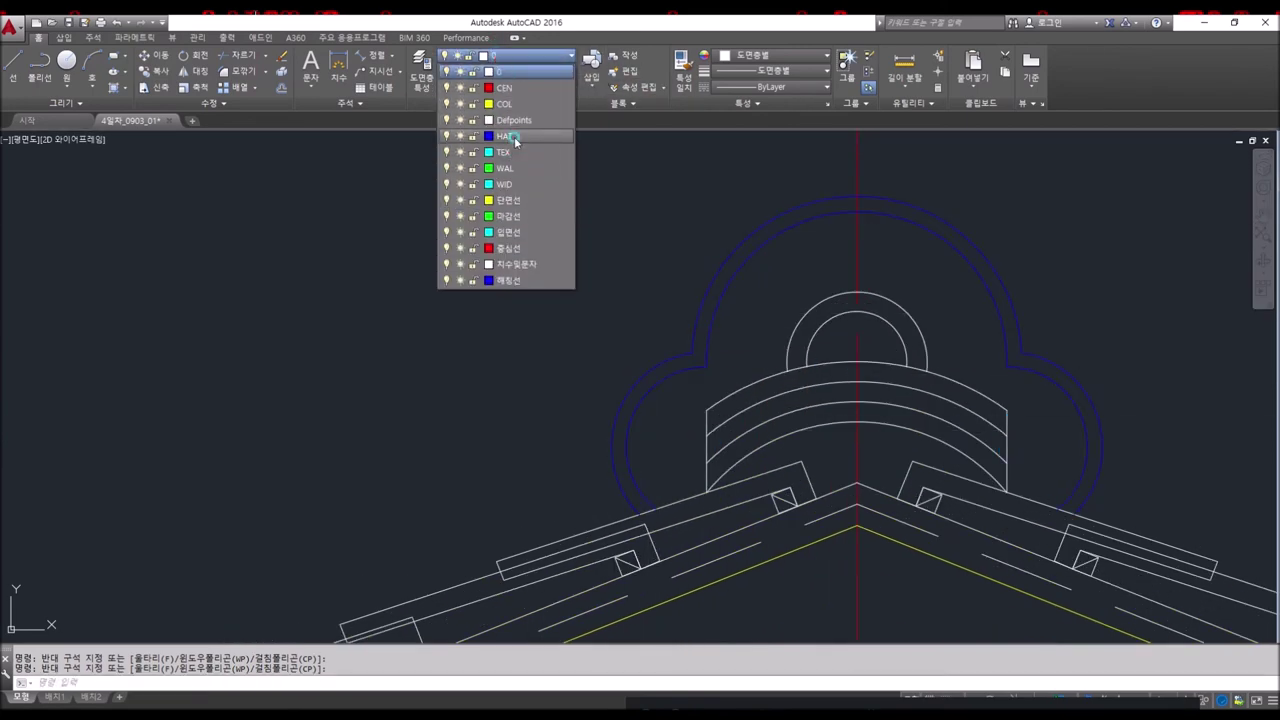
left_click(515, 137)
key("Escape")
scroll(1020, 306, "down", 2)
scroll(1000, 310, "down", 3)
scroll(915, 330, "up", 4)
scroll(922, 378, "up", 1)
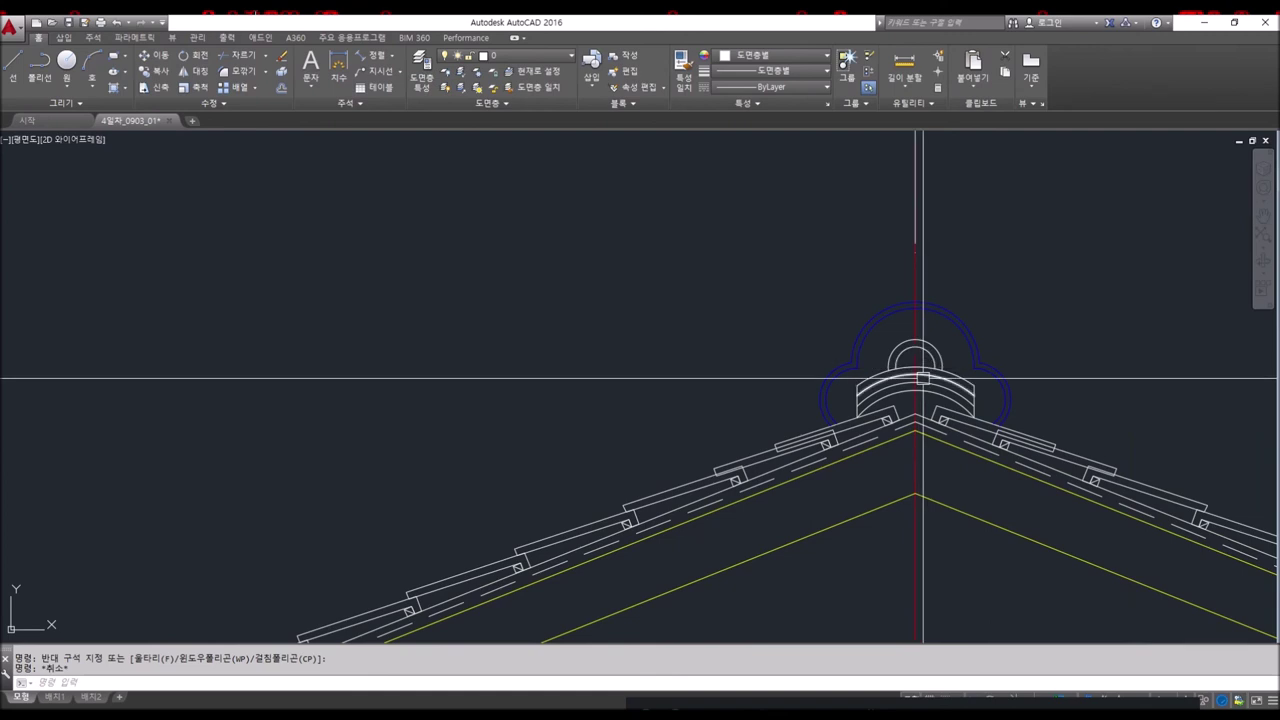
middle_click_drag(922, 378, 920, 397)
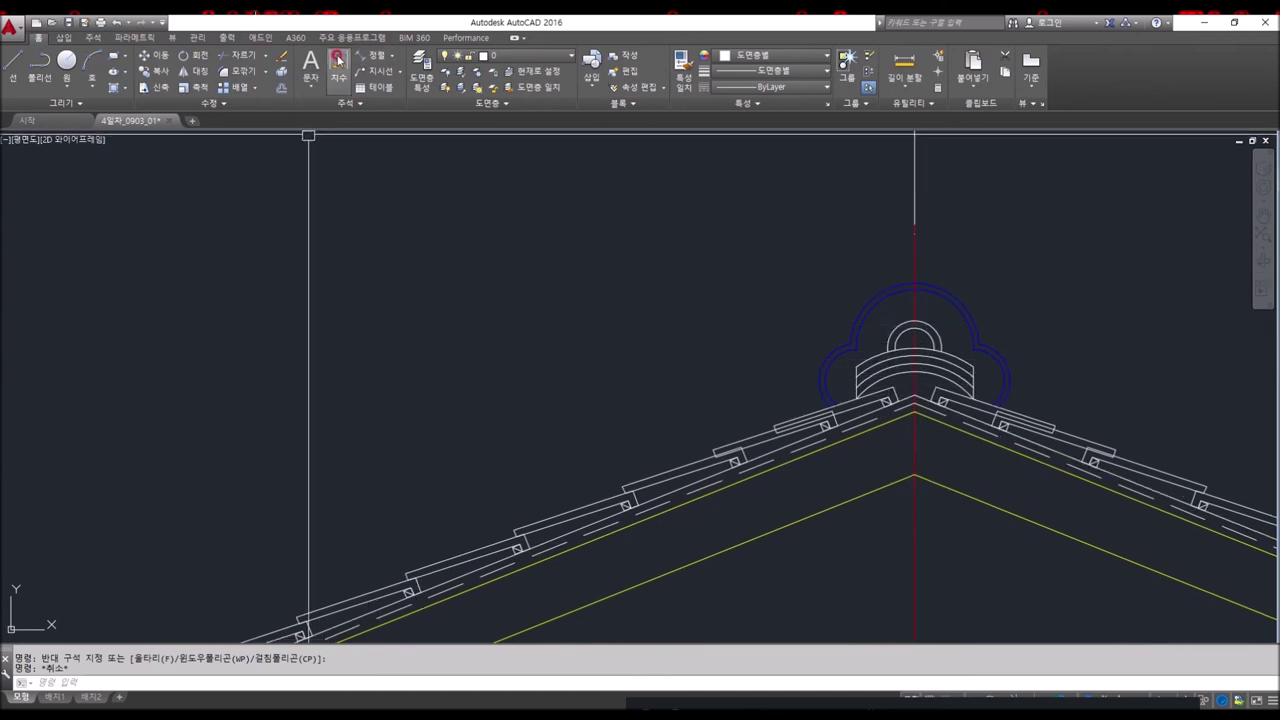
- Add a 150 linear width dimension above the ridge ornament
left_click(395, 60)
left_click(392, 92)
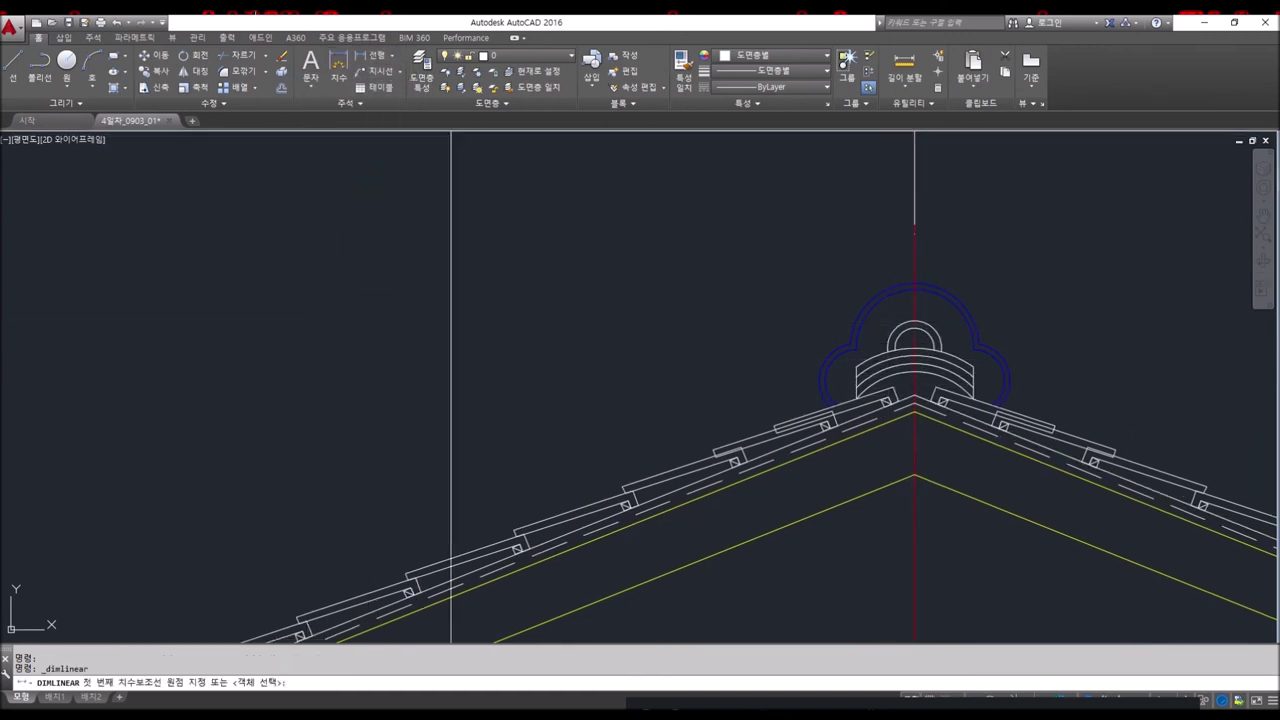
scroll(840, 370, "up", 5)
left_click(933, 484)
middle_click_drag(943, 491, 723, 443)
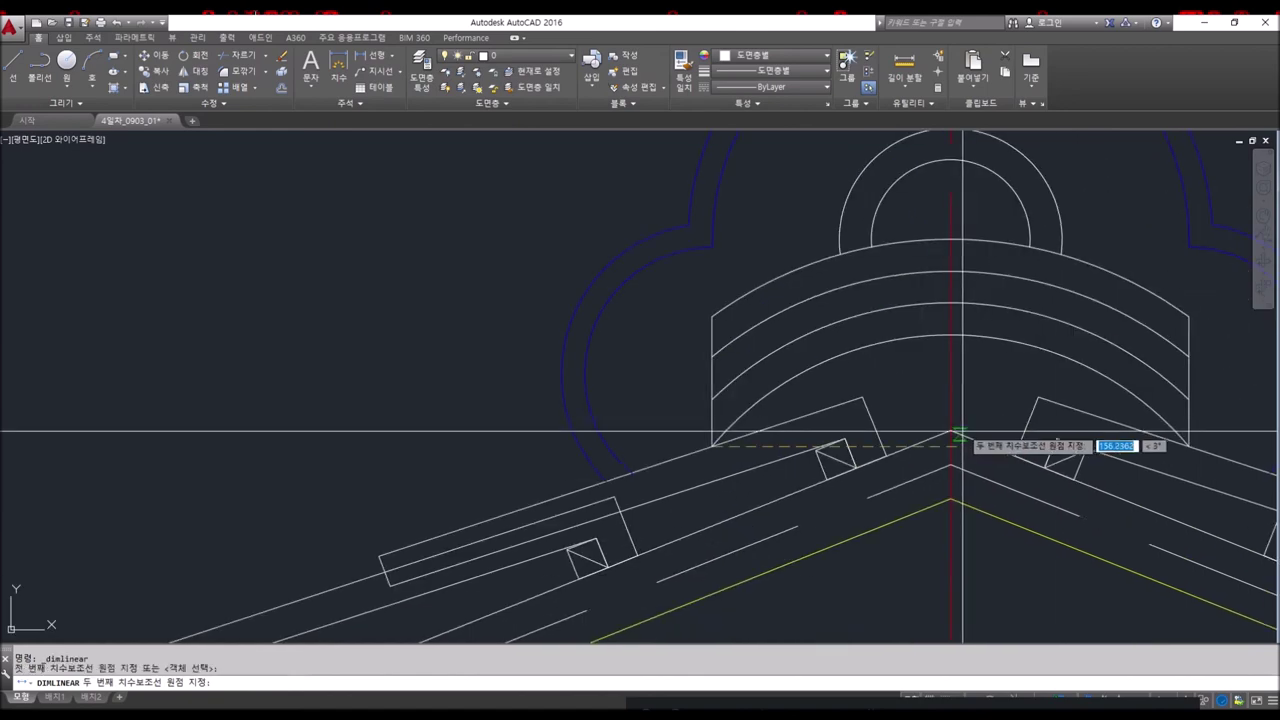
left_click(950, 430)
scroll(950, 413, "down", 3)
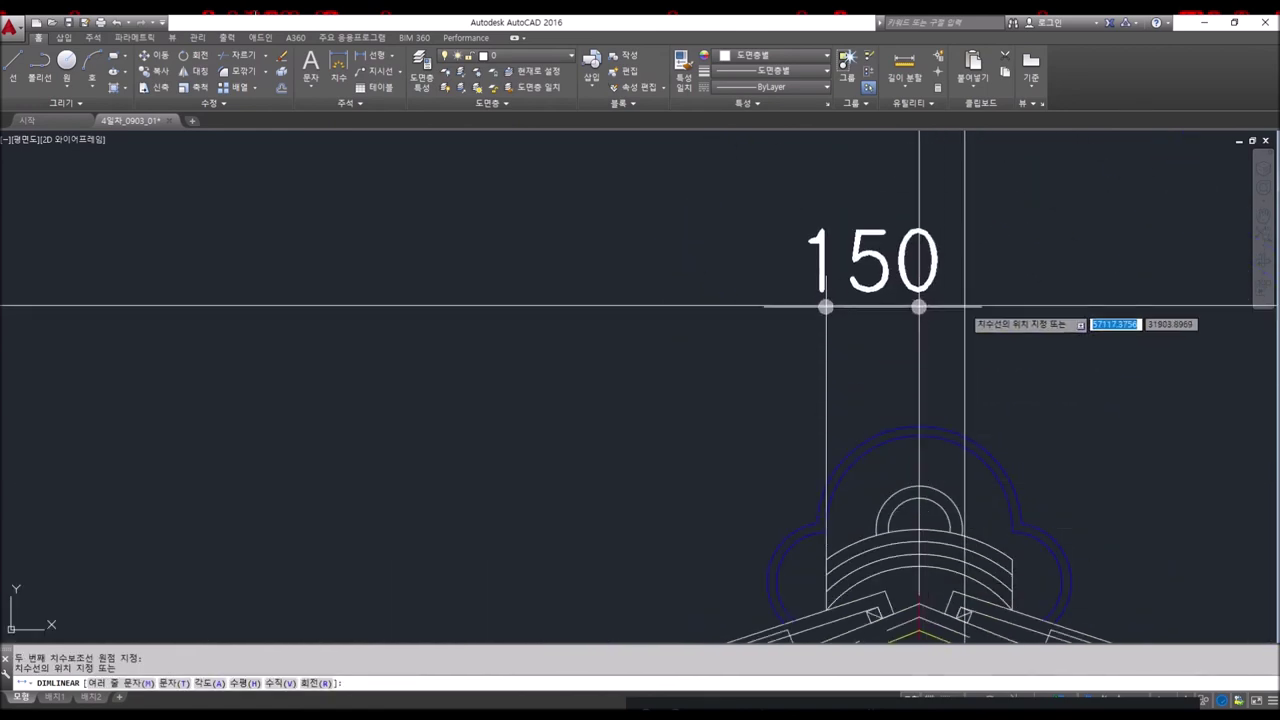
left_click(914, 300)
scroll(866, 292, "up", 2)
scroll(845, 393, "up", 4)
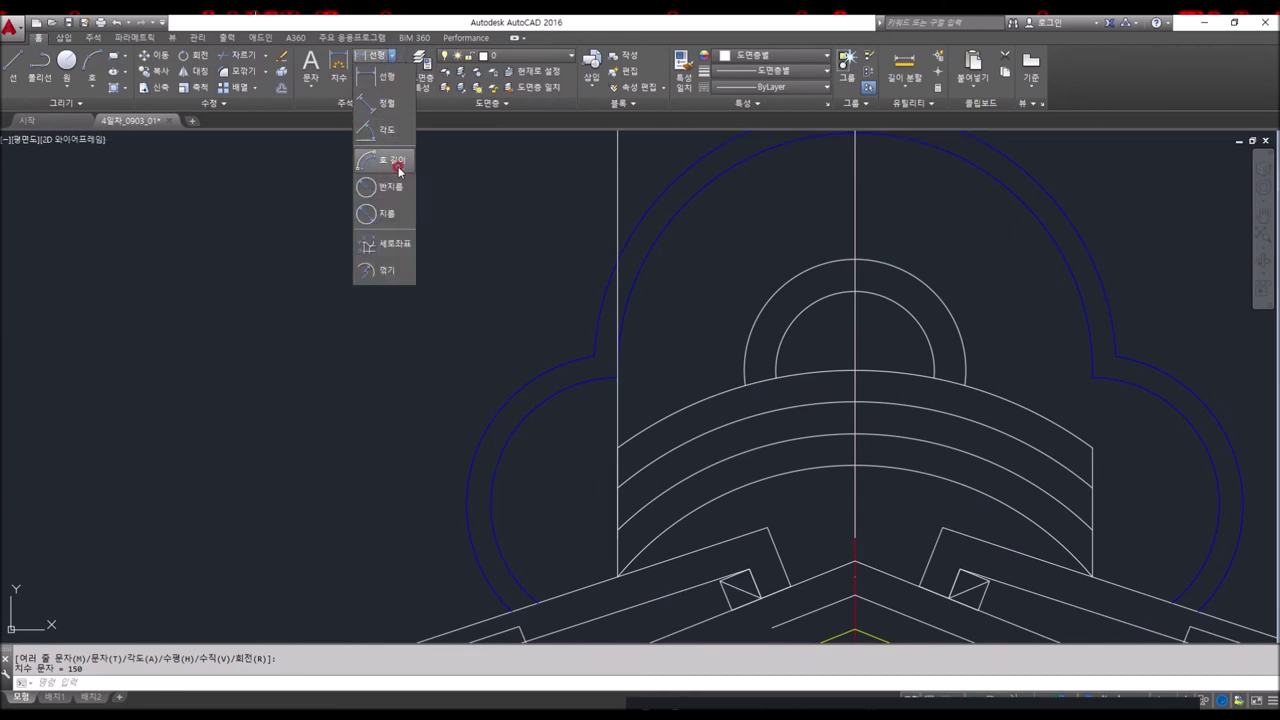
- Dimension the ornament's inner arcs with R50 and R70 radius dimensions
left_click(390, 188)
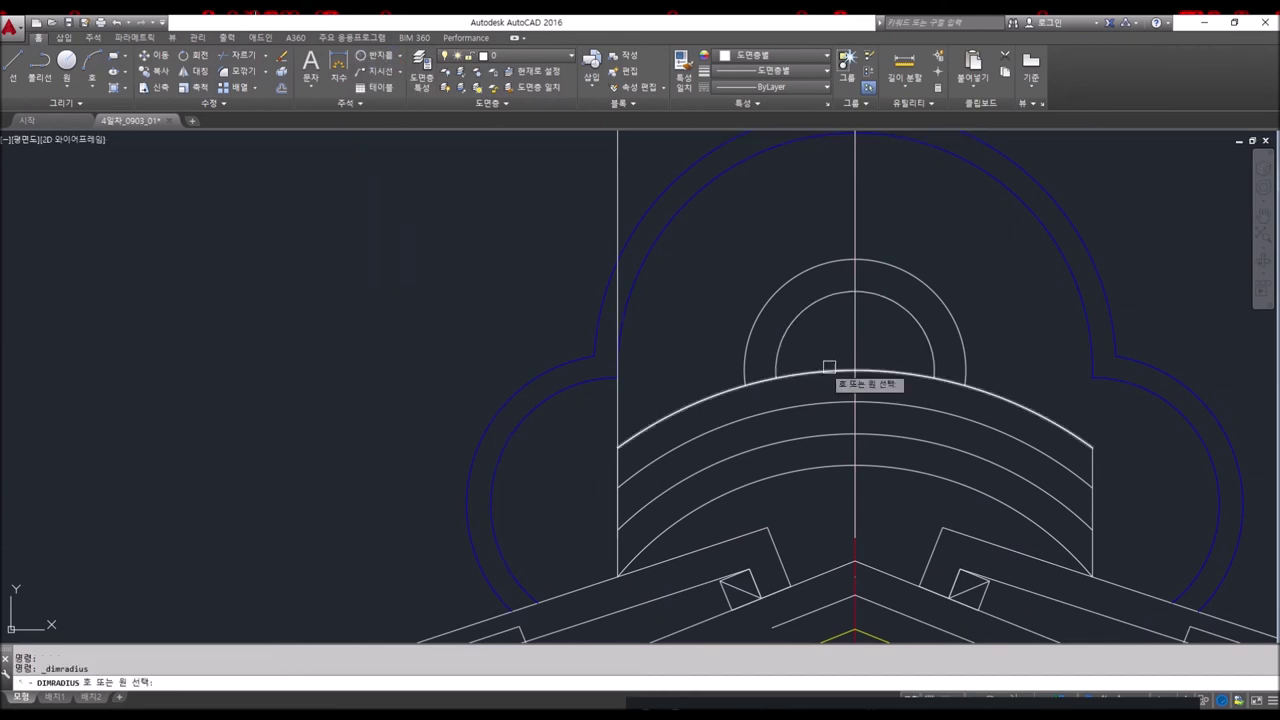
left_click(928, 337)
scroll(686, 414, "down", 1)
scroll(571, 508, "down", 2)
left_click(569, 505)
key("Return")
middle_click_drag(609, 366, 543, 571)
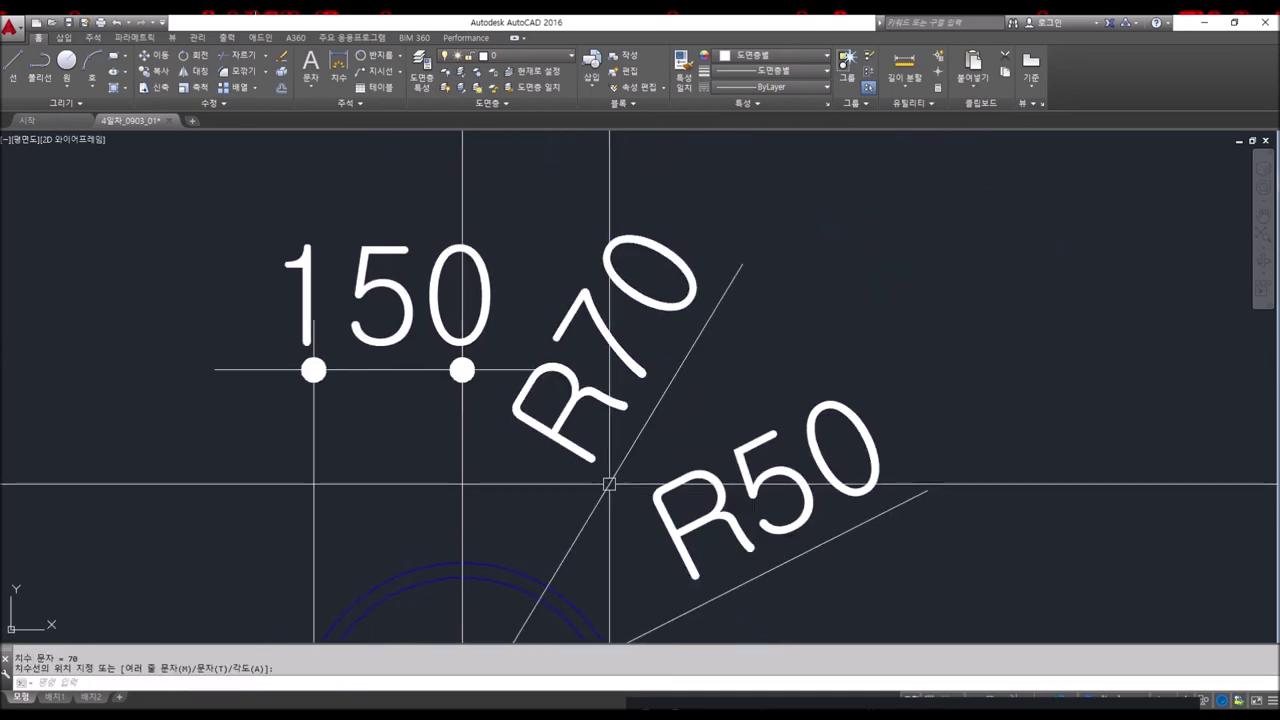
left_click(609, 486)
middle_click_drag(609, 486, 916, 138)
middle_click_drag(801, 186, 750, 407)
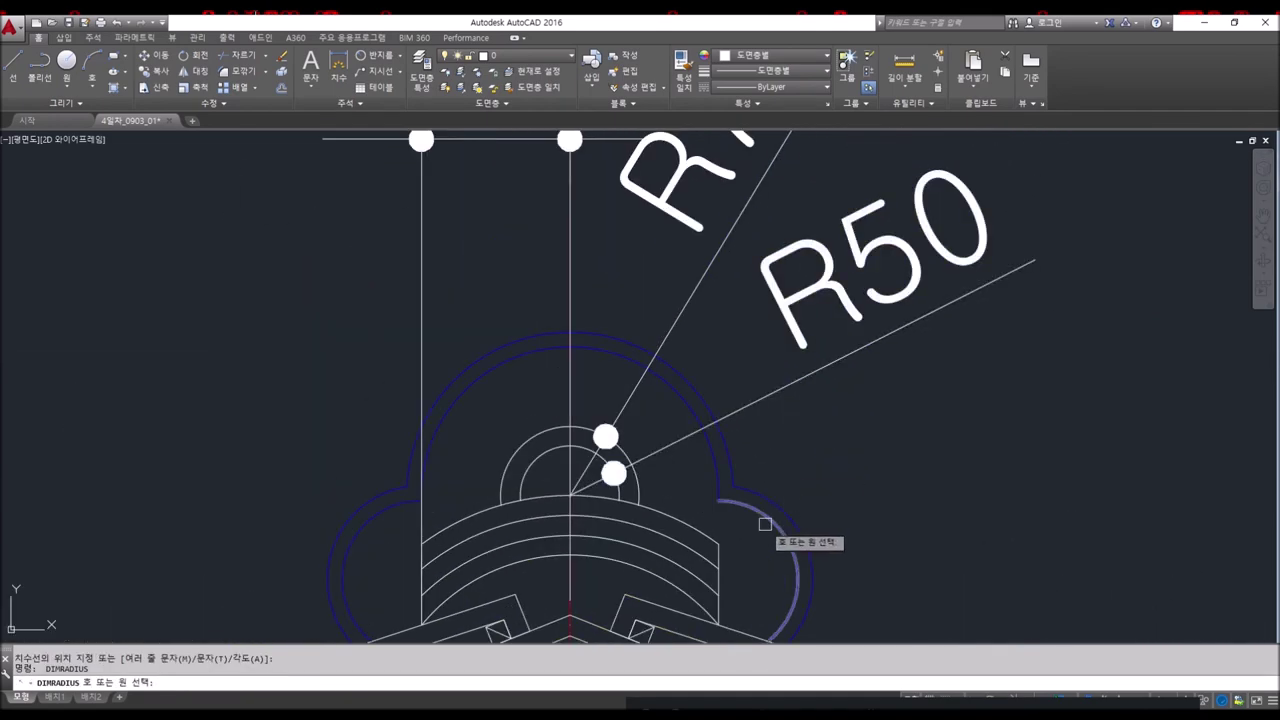
- Add the R150 radius dimension to the side lobe arc, then view the whole gable elevation
left_click(764, 525)
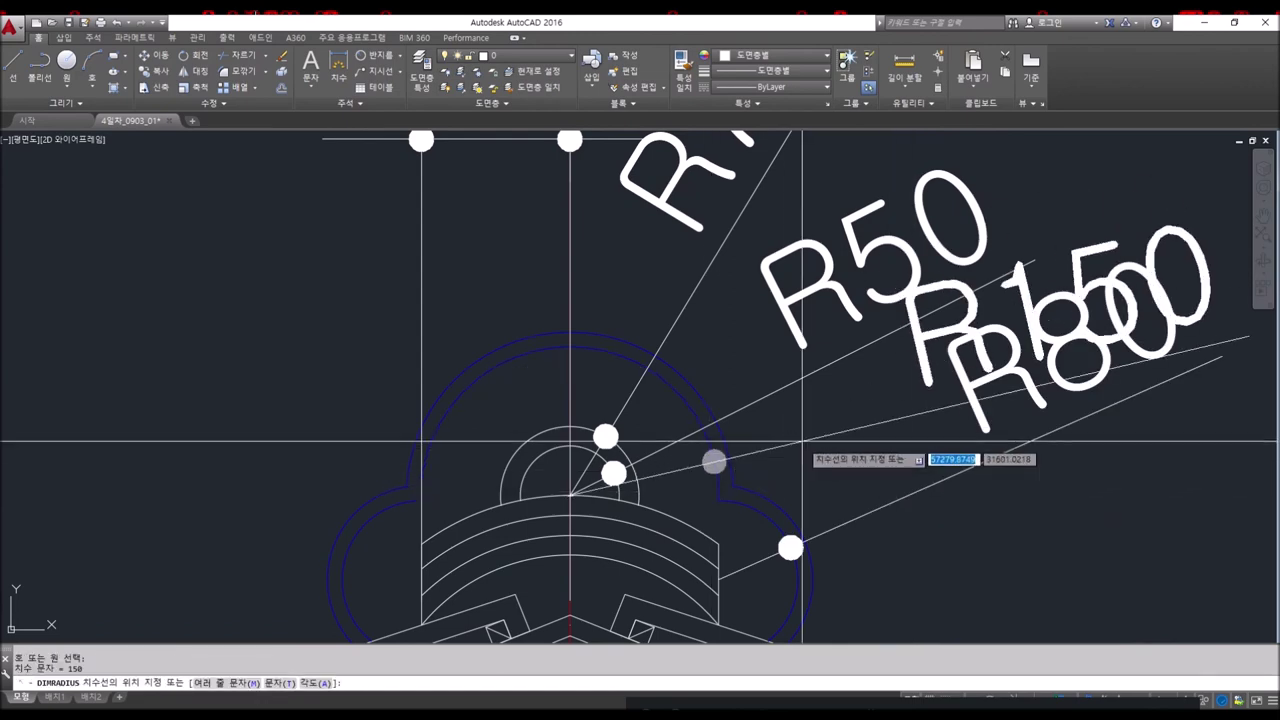
middle_click_drag(816, 425, 671, 356)
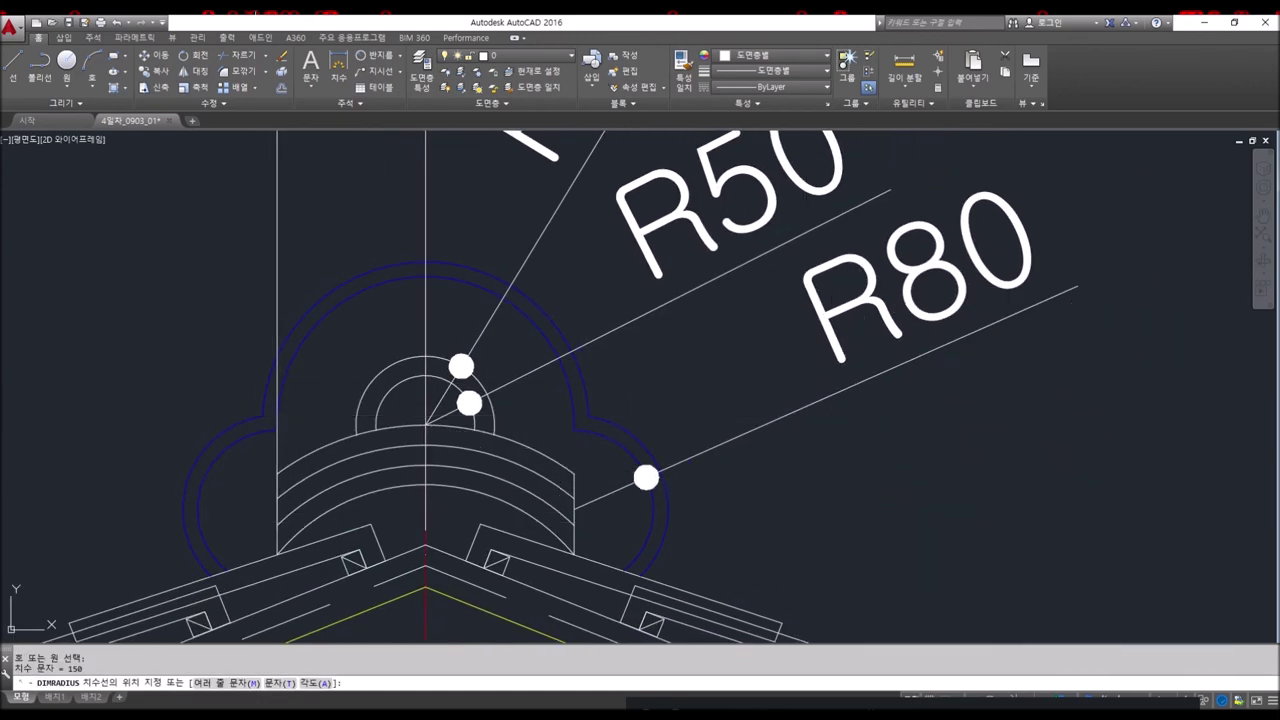
left_click(860, 522)
scroll(860, 522, "down", 2)
middle_click_drag(606, 486, 707, 399)
scroll(741, 415, "down", 2)
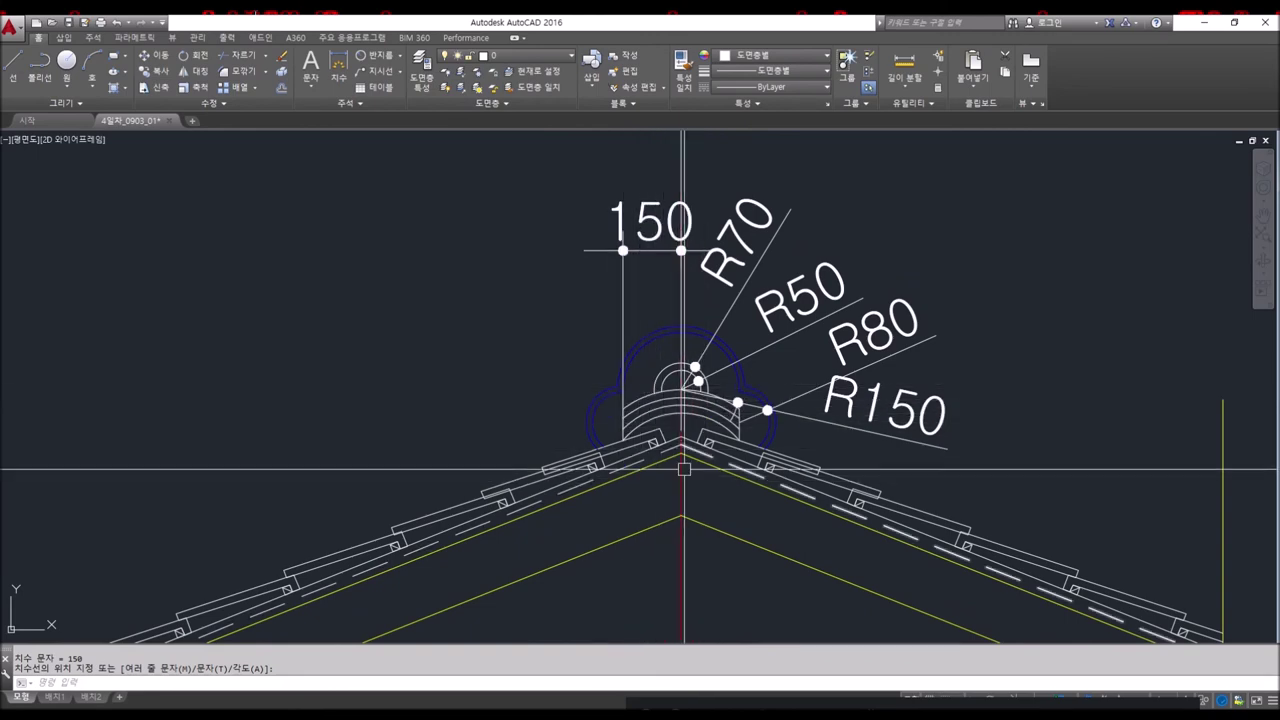
middle_click_drag(683, 468, 806, 345)
scroll(806, 345, "down", 2)
scroll(669, 471, "down", 3)
middle_click_drag(604, 485, 779, 355)
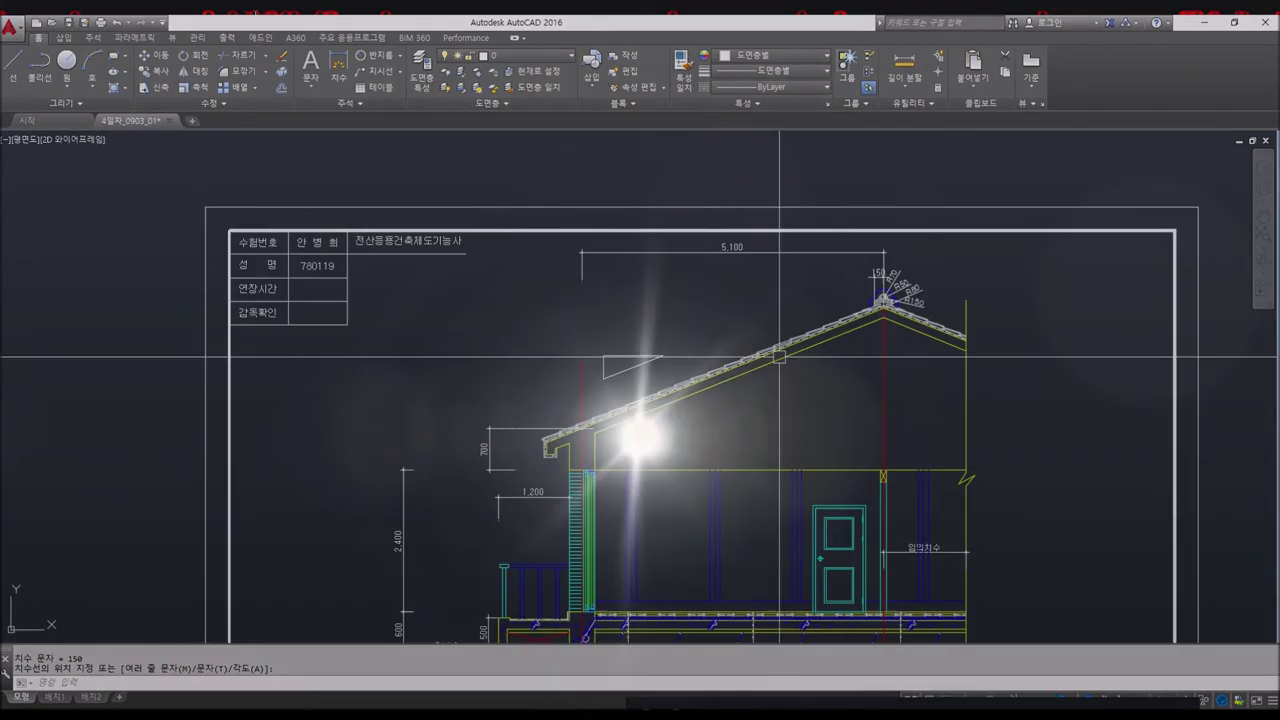